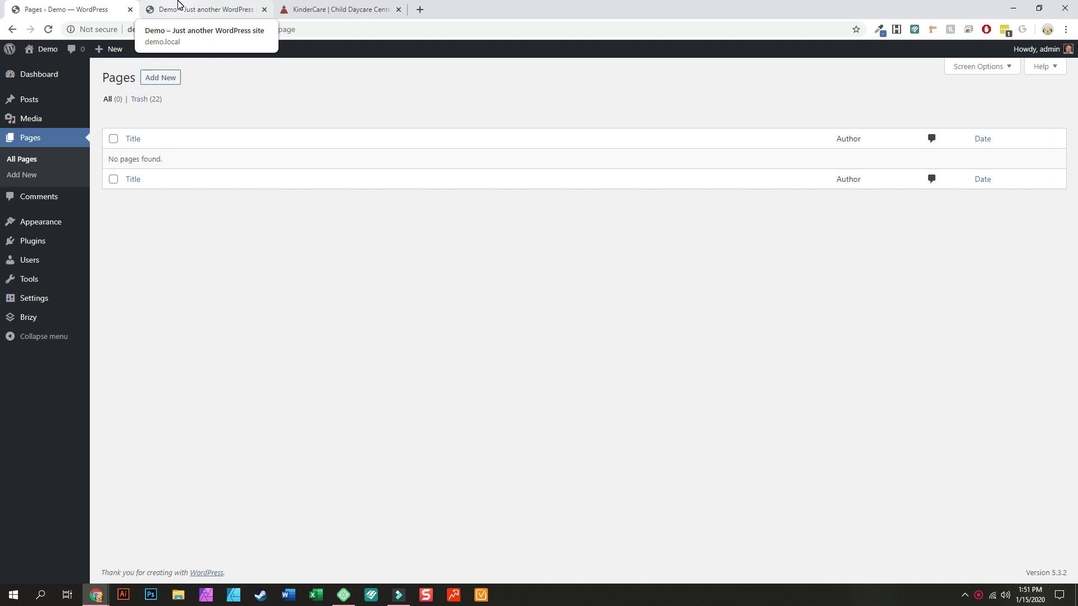
Look over the Demo site's front page from its header menu to the footer.
left_click(178, 9)
scroll(176, 125, "down", 3)
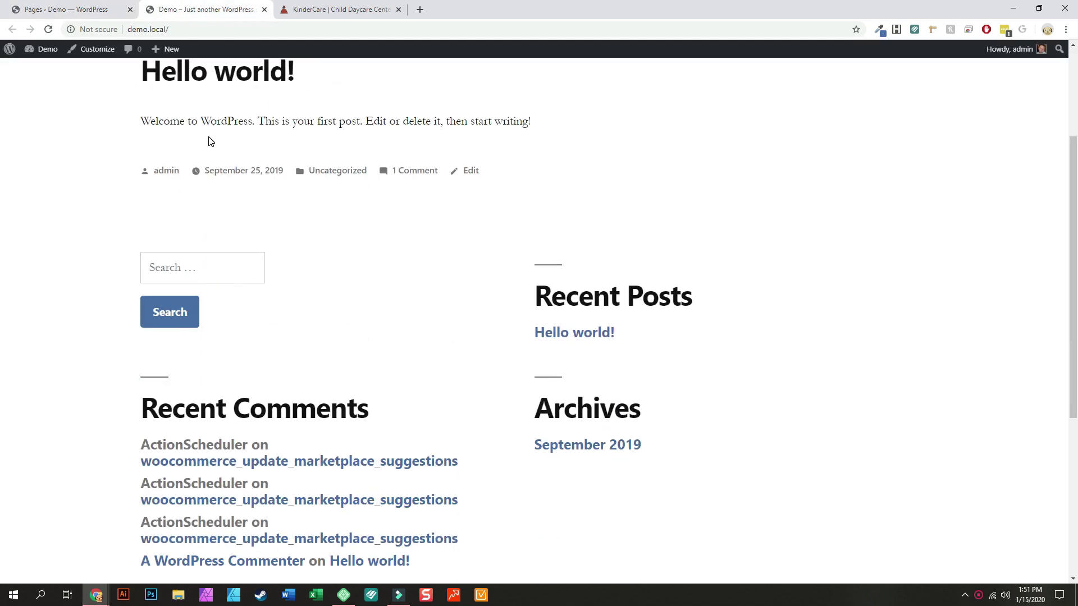
scroll(210, 139, "up", 2)
scroll(211, 141, "down", 8)
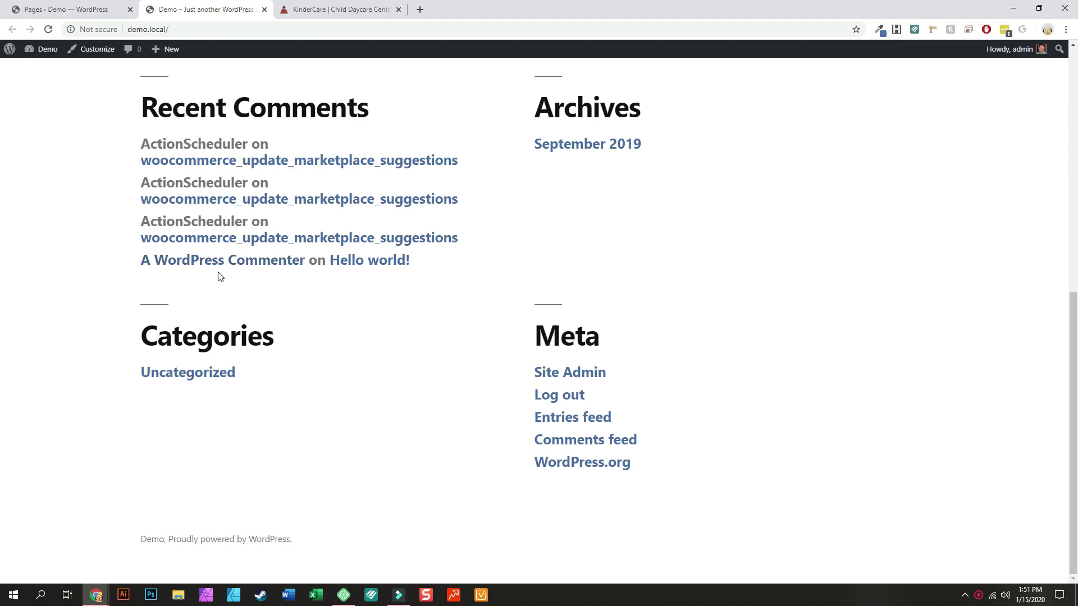
scroll(219, 276, "up", 8)
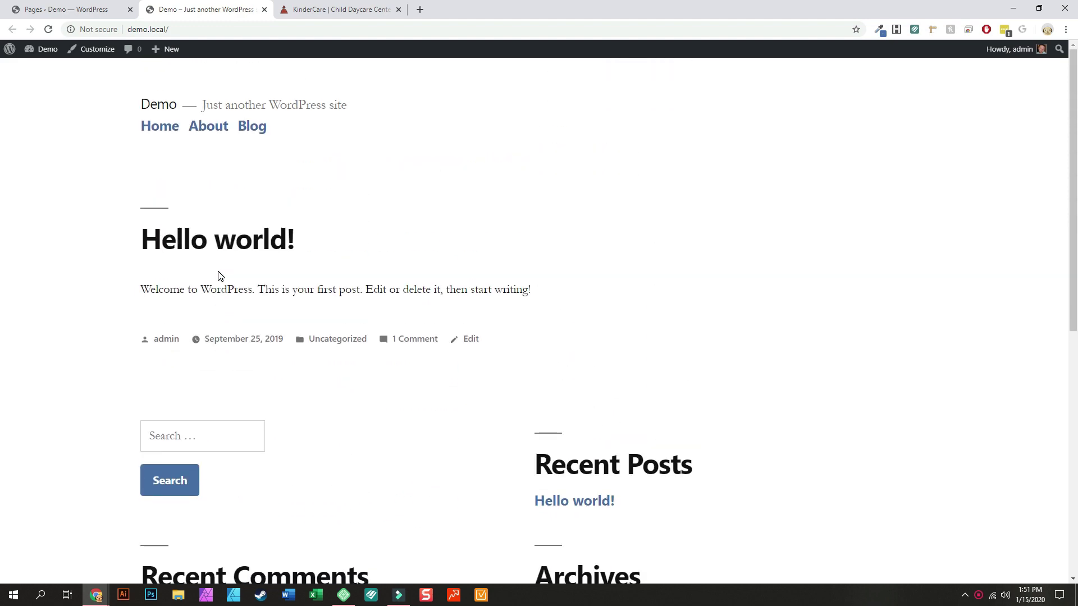
Open the Demo site's admin dashboard and collapse its Activity and Brizy Overview boxes.
mouse_move(48, 49)
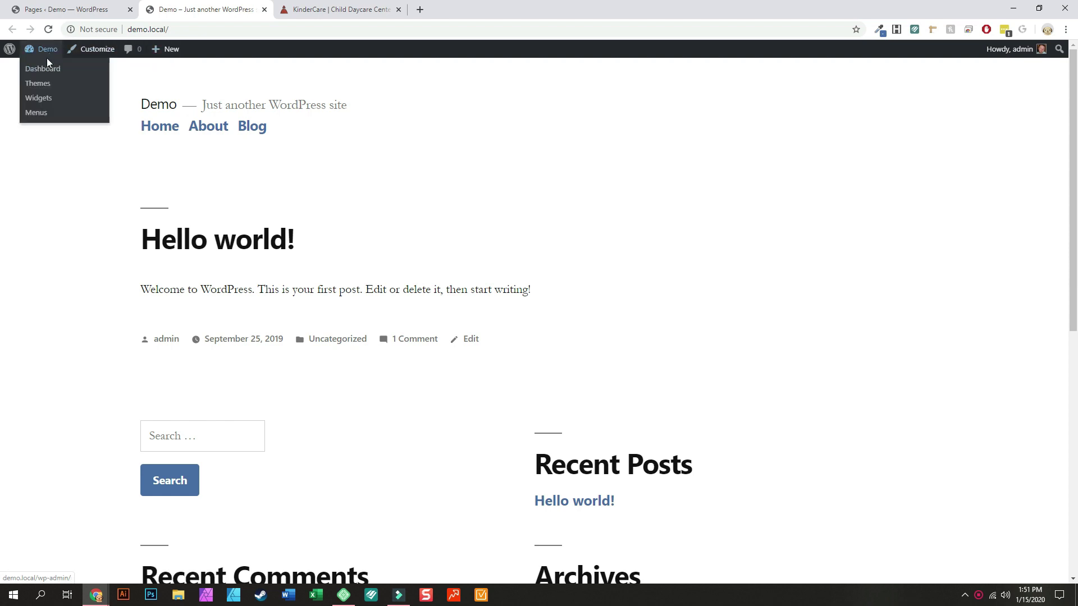
left_click(45, 74)
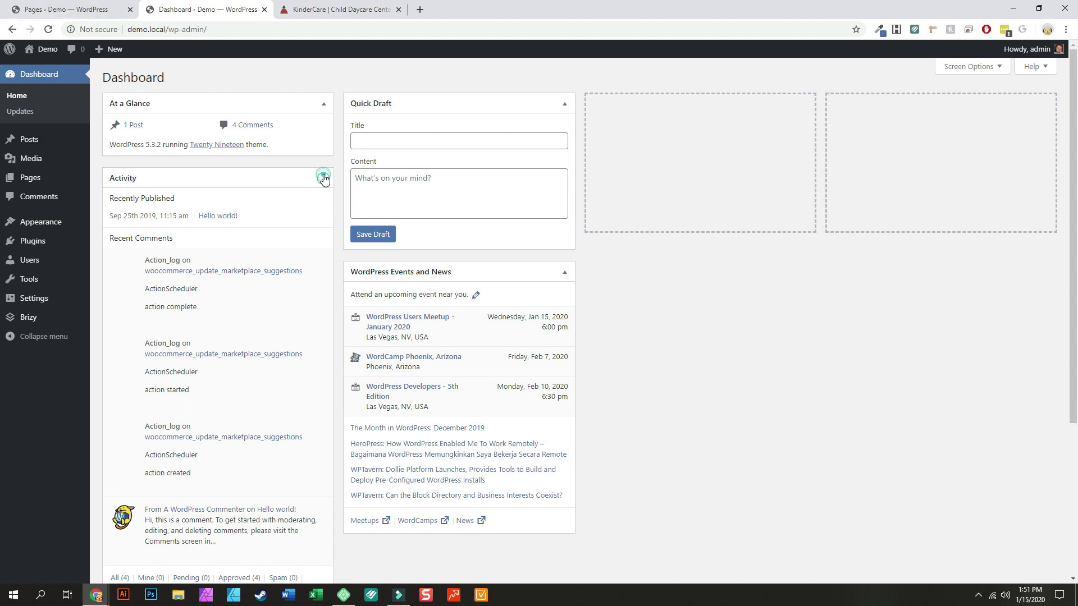
left_click(324, 178)
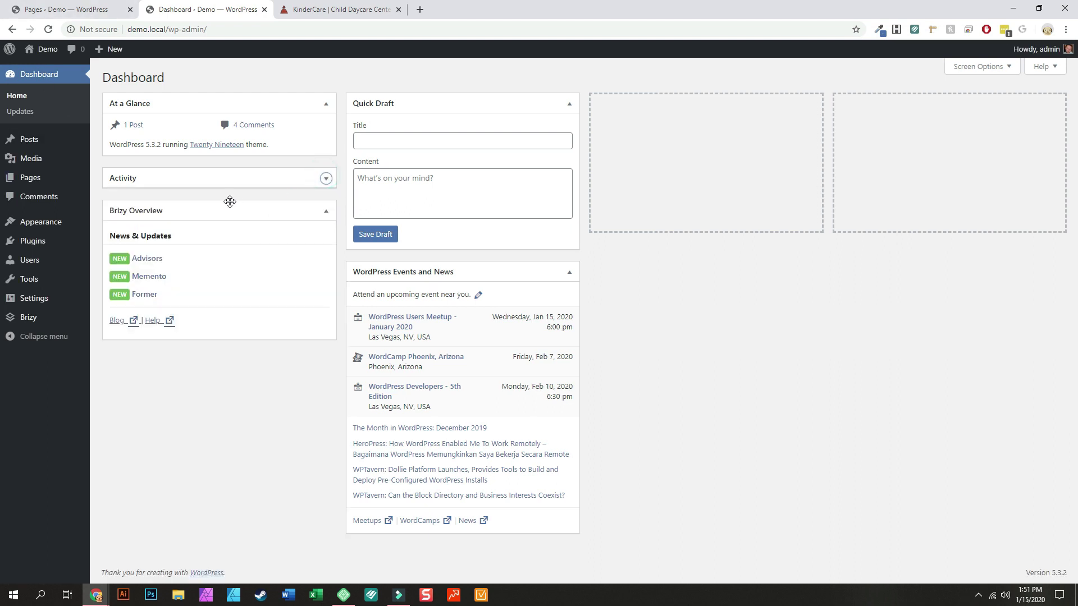
left_click(323, 211)
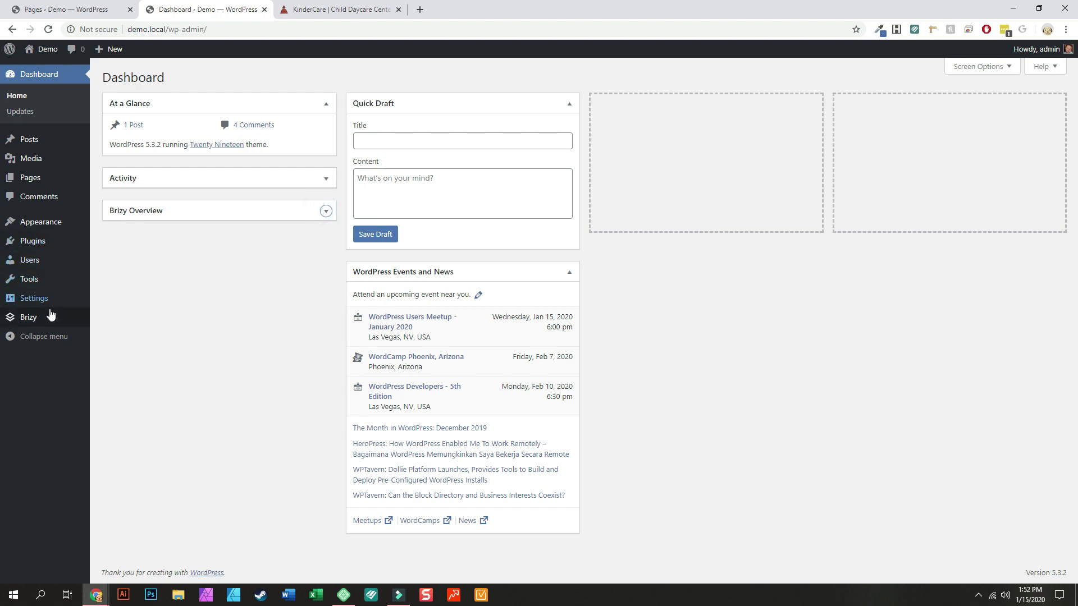
mouse_move(44, 318)
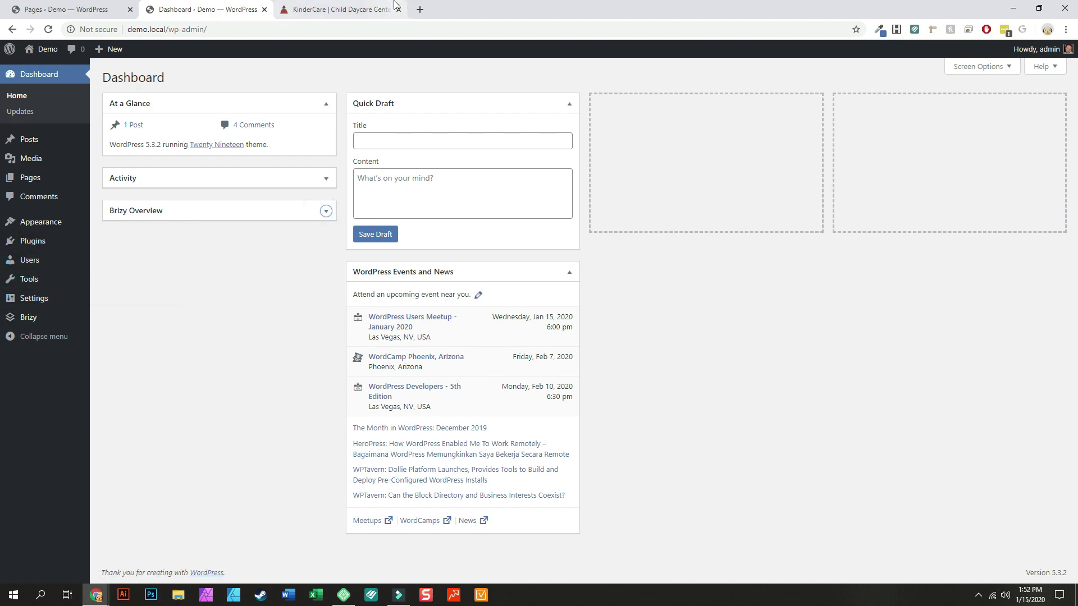
Replace the KinderCare page with Google Maps, found through a web search for "google maps".
left_click(318, 10)
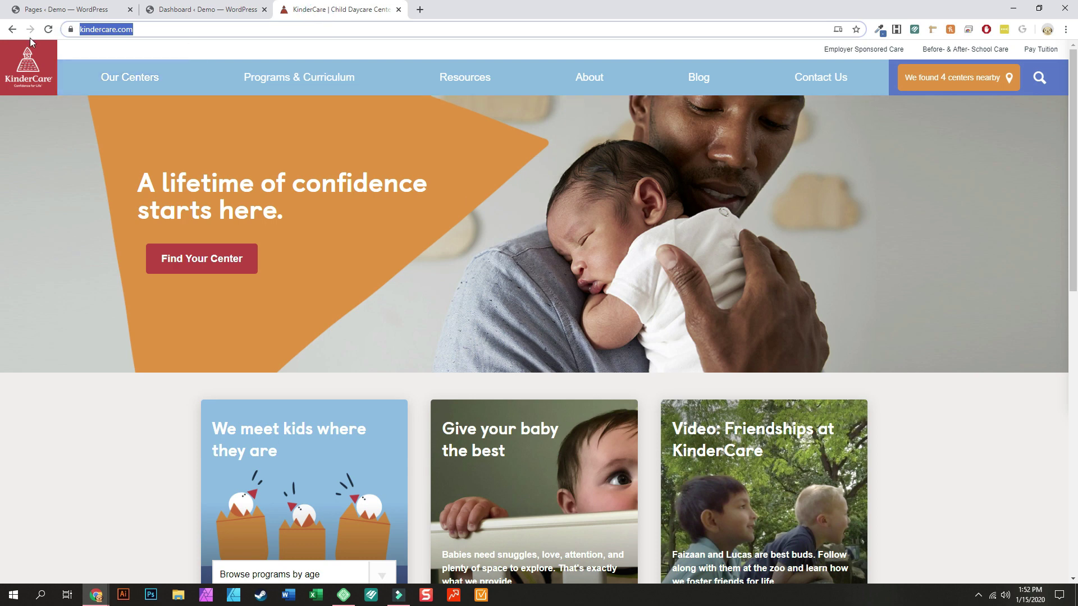
type("google")
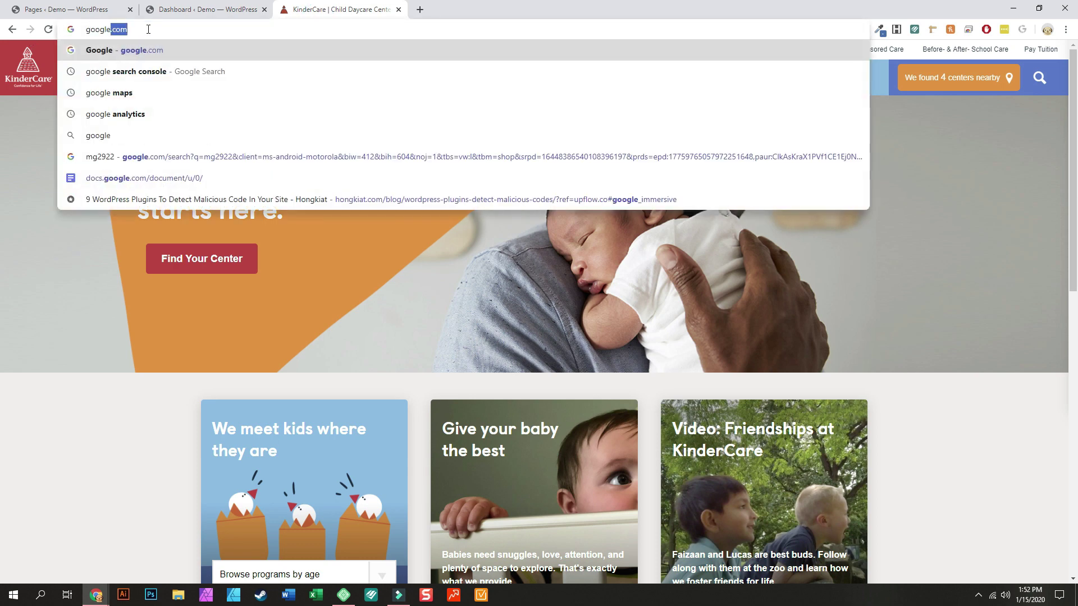
type(" ,a")
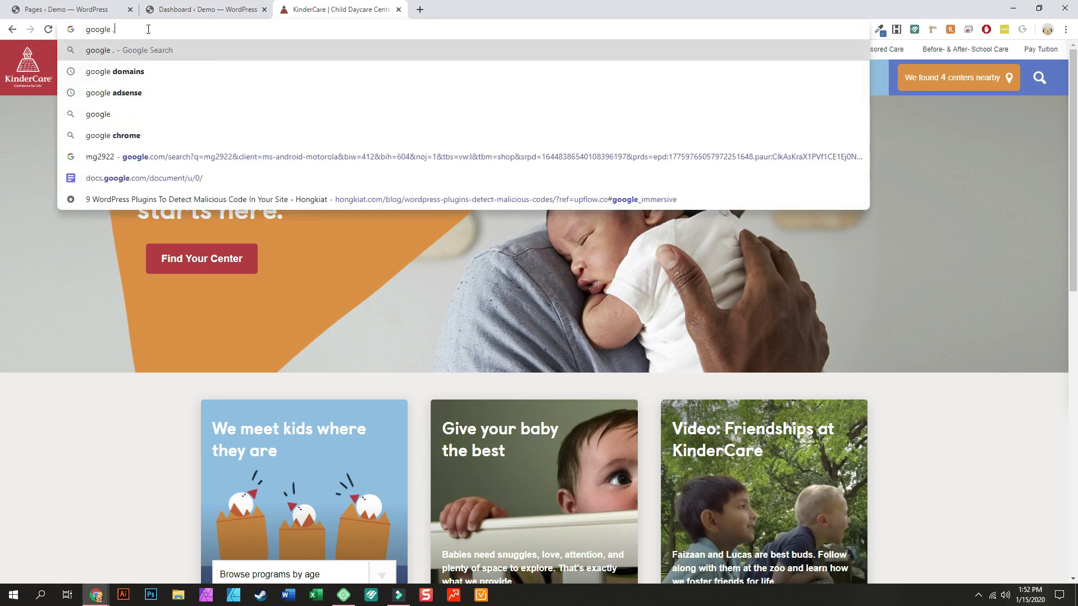
key("BackSpace")
key("BackSpace")
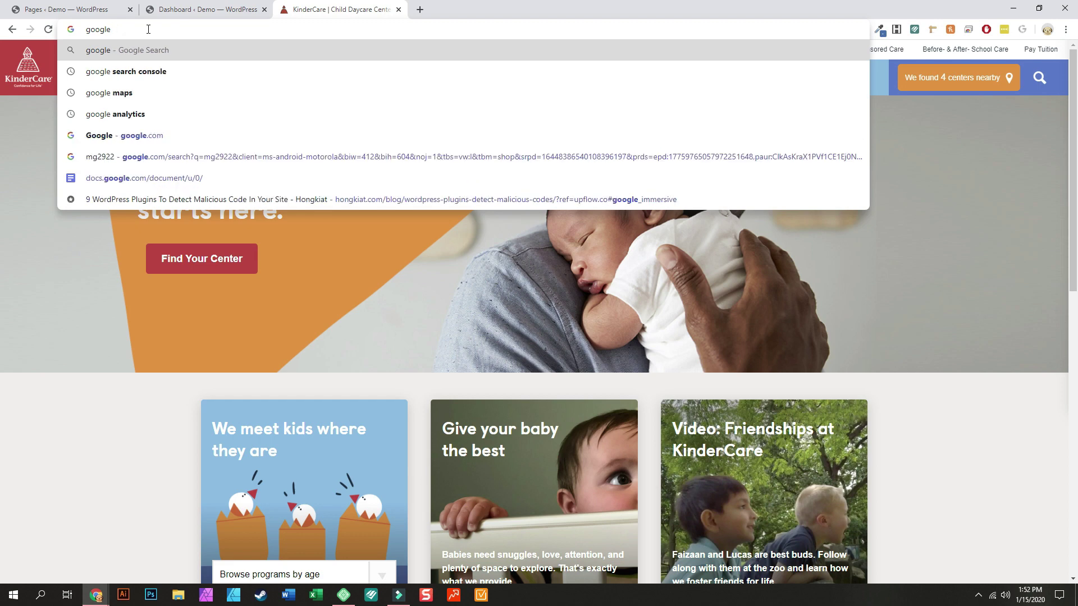
type("maps")
key("Return")
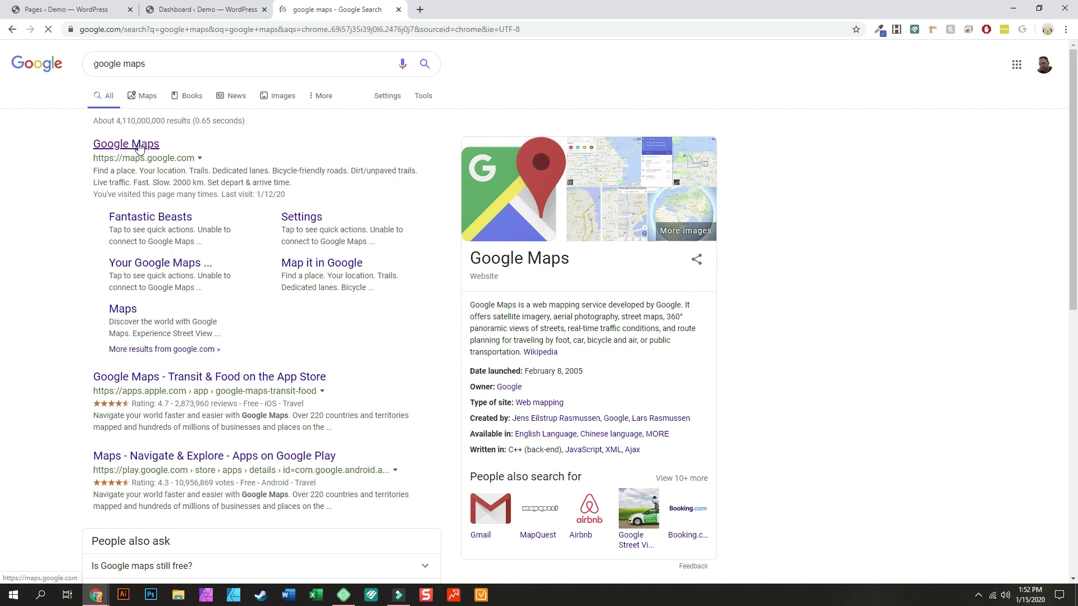
left_click(139, 147)
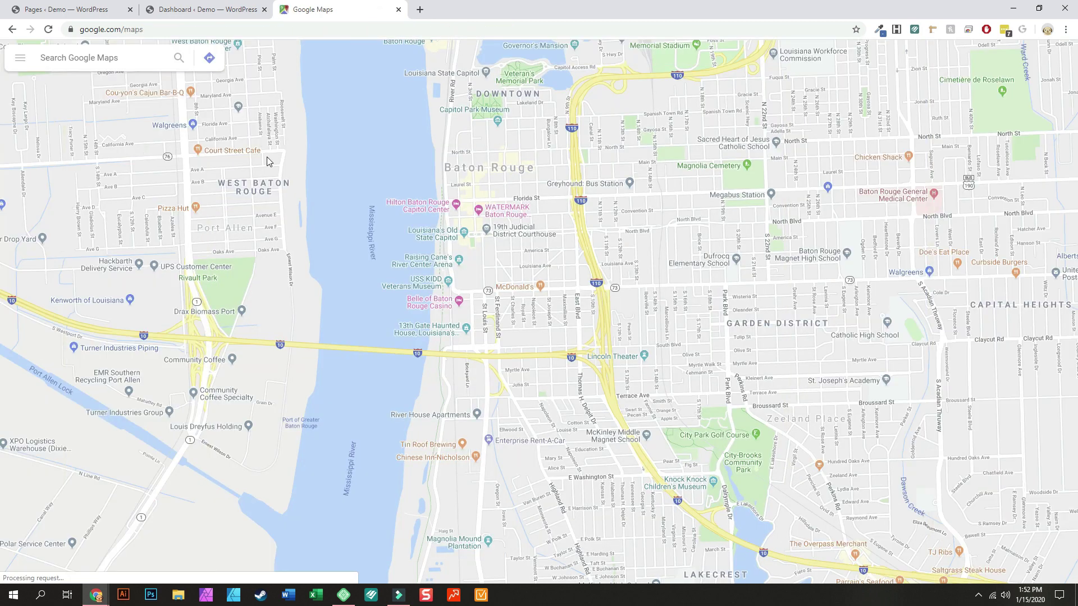
Search the map for "daycare".
left_click(111, 63)
type("daycare")
key("Return")
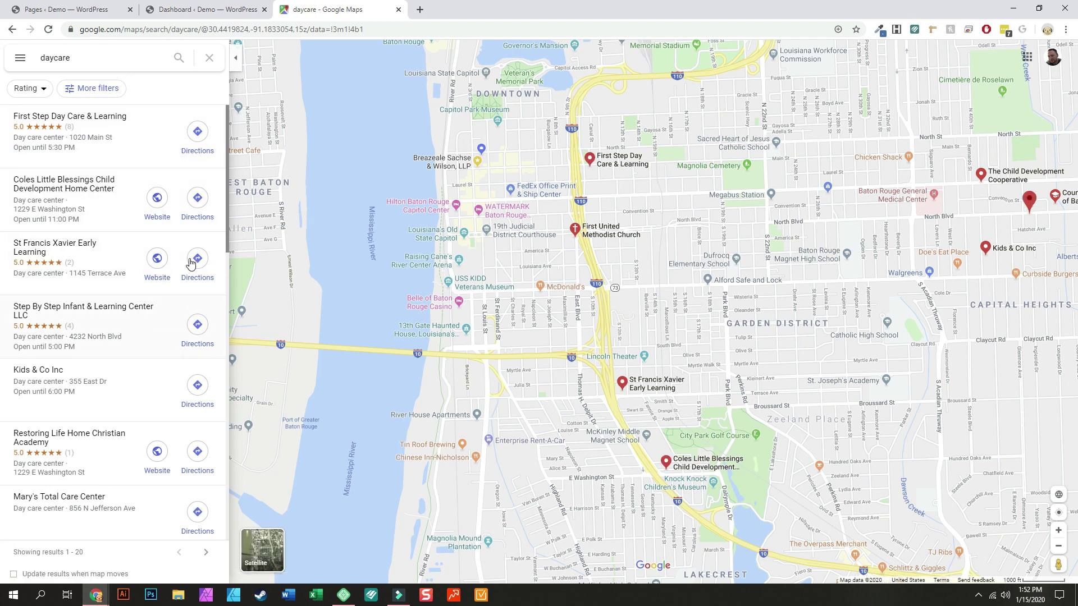
Open the websites of St Francis Xavier Early Learning, Coles Little Blessings and Restoring Life Home Christian Academy in separate new tabs.
right_click(158, 261)
key("Escape")
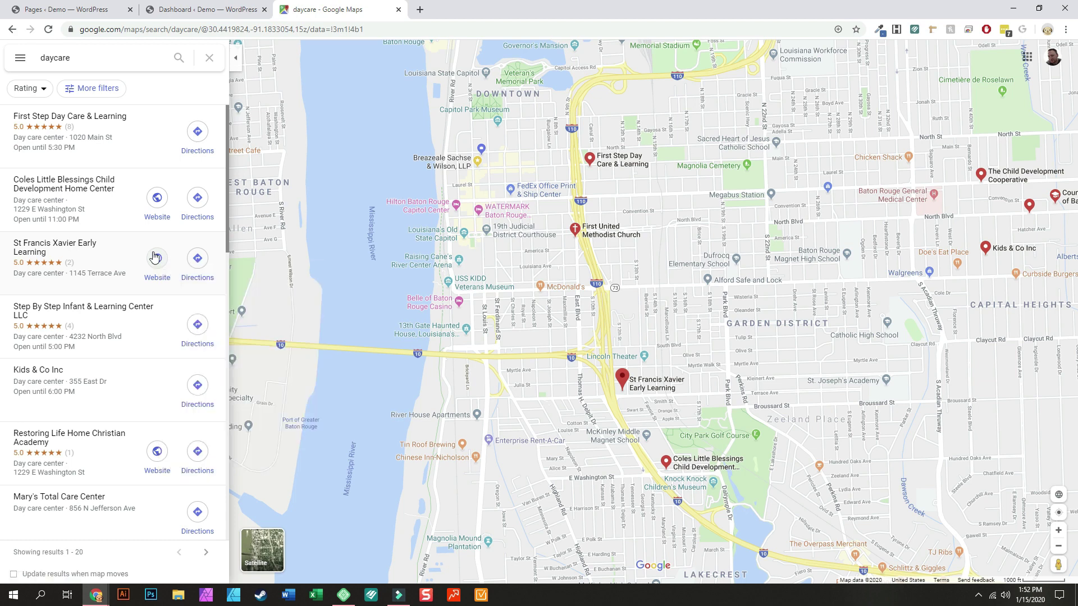
right_click(153, 253)
left_click(170, 262)
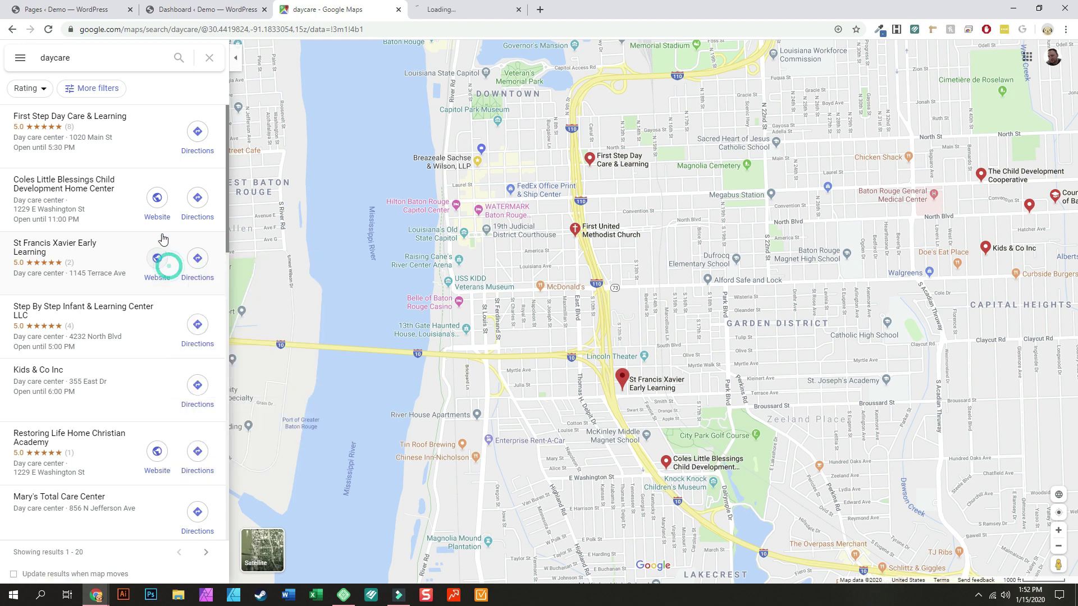
right_click(157, 205)
left_click(166, 216)
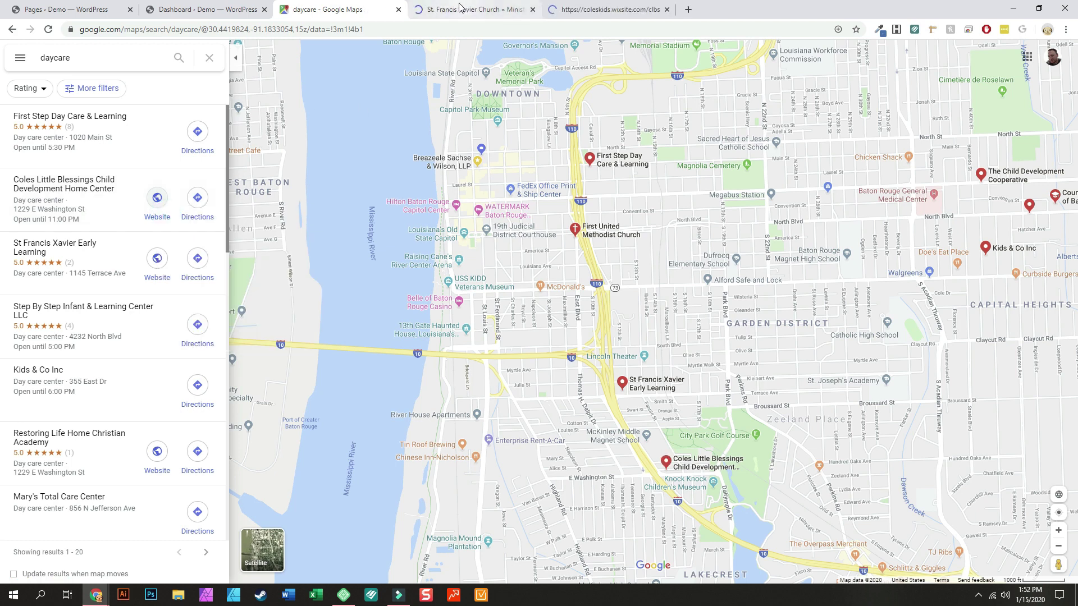
right_click(160, 459)
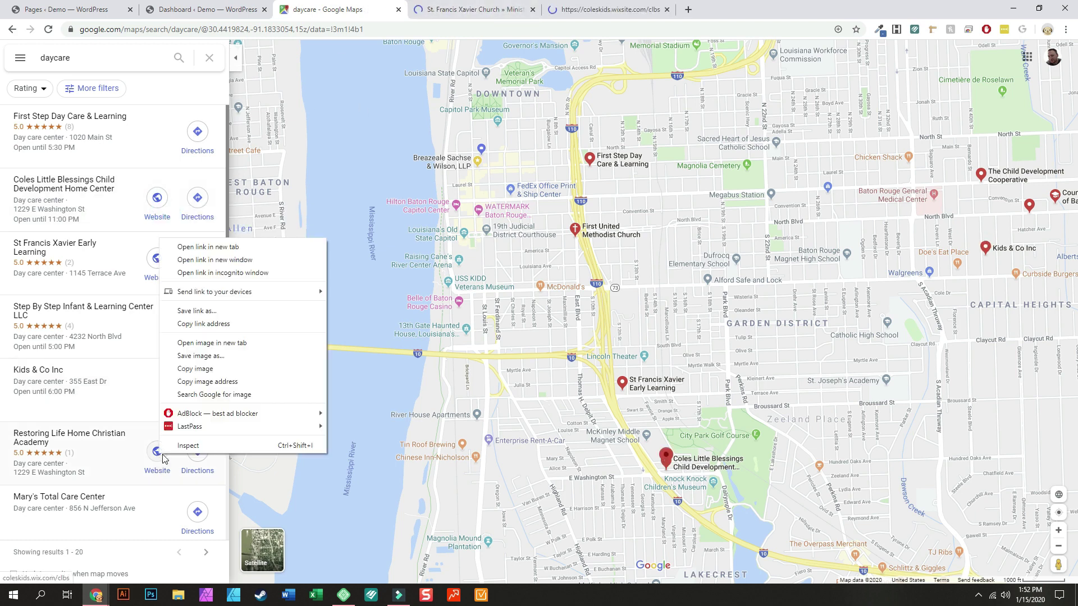
left_click(222, 248)
Review the St. Francis Xavier site's Ministries page down to its footer and back to its header.
left_click(480, 6)
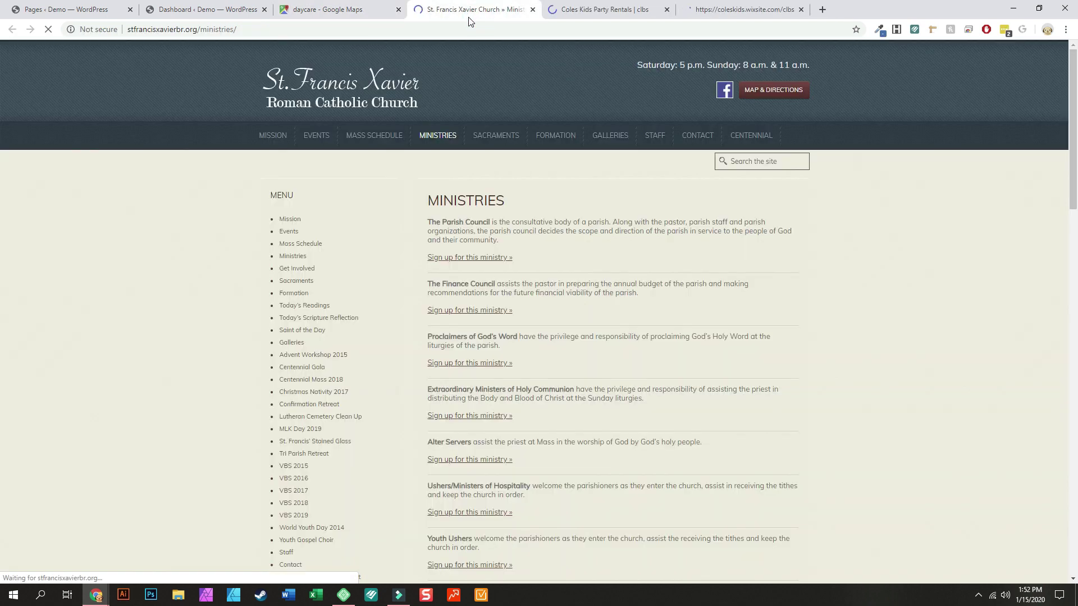
scroll(430, 372, "down", 20)
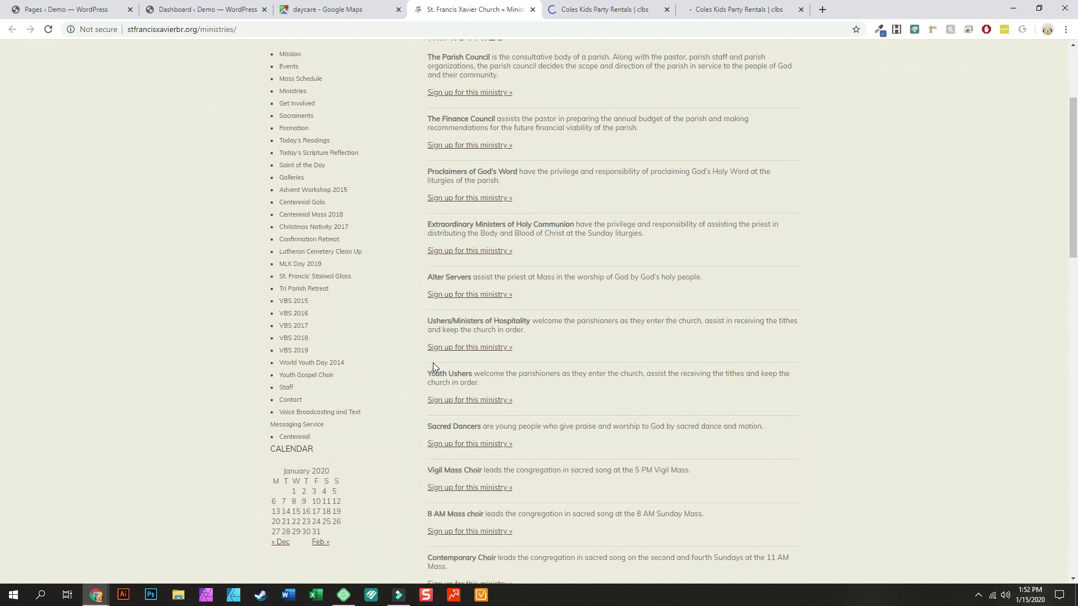
scroll(433, 366, "down", 1)
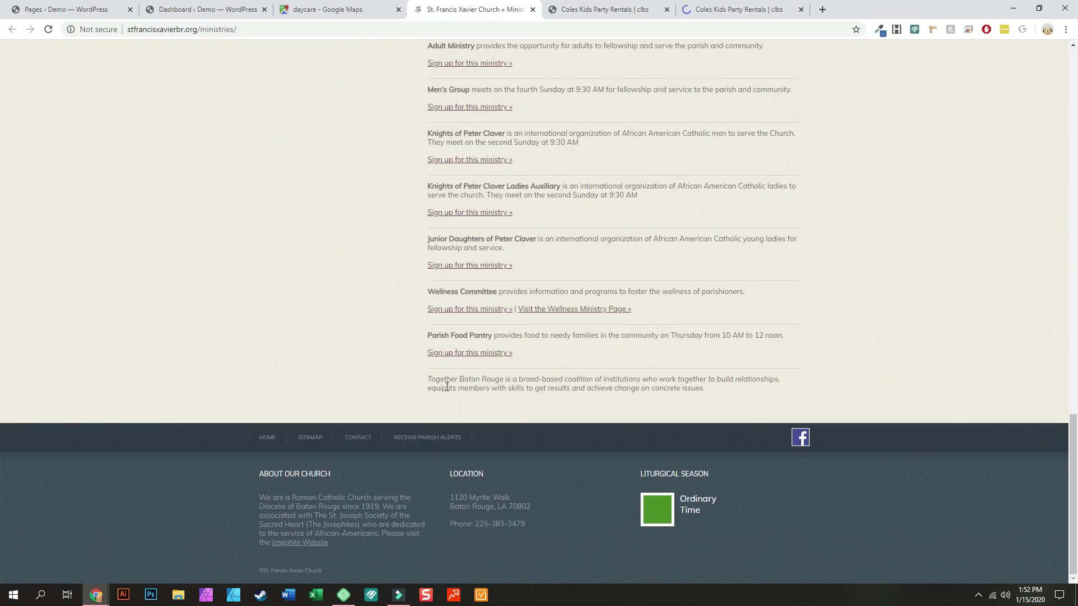
scroll(571, 437, "up", 20)
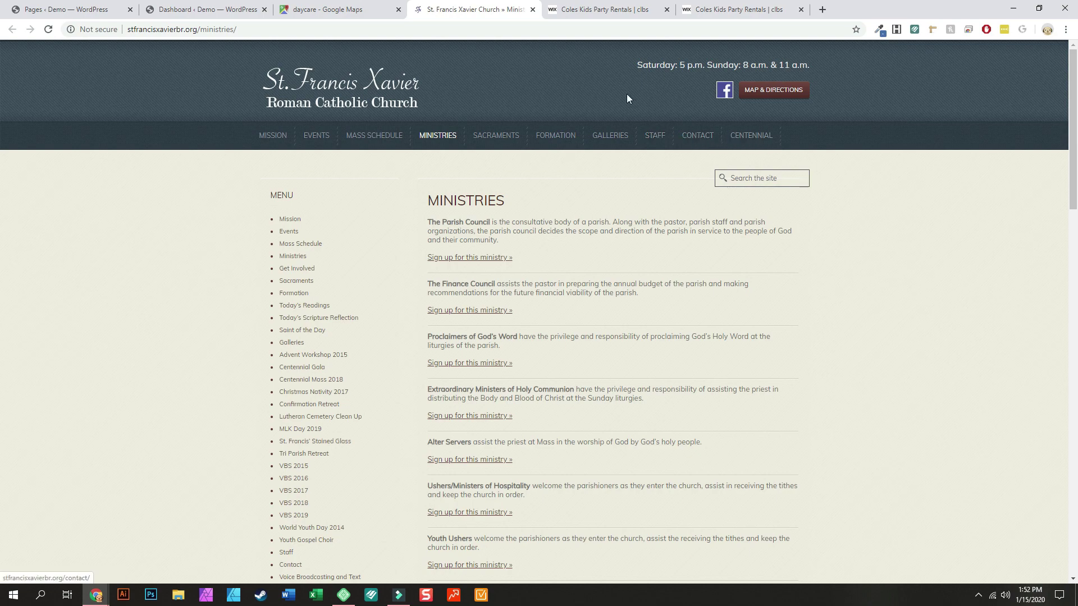
Examine the Coles Kids Party Rentals page's navigation, pricing, booking form and photo galleries, including the copy opened from the other listing.
left_click(613, 9)
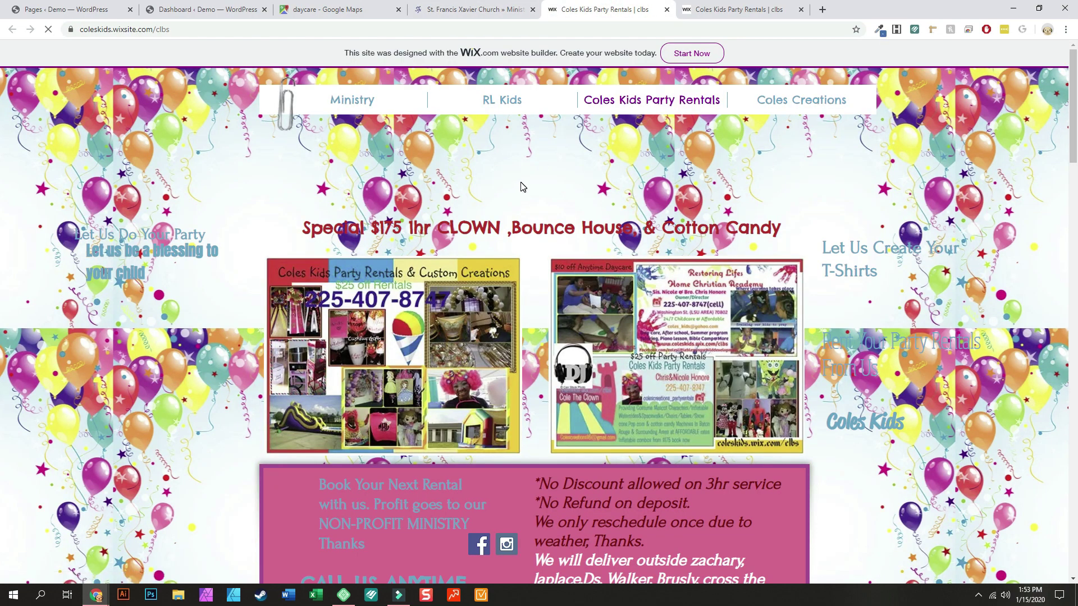
mouse_move(486, 101)
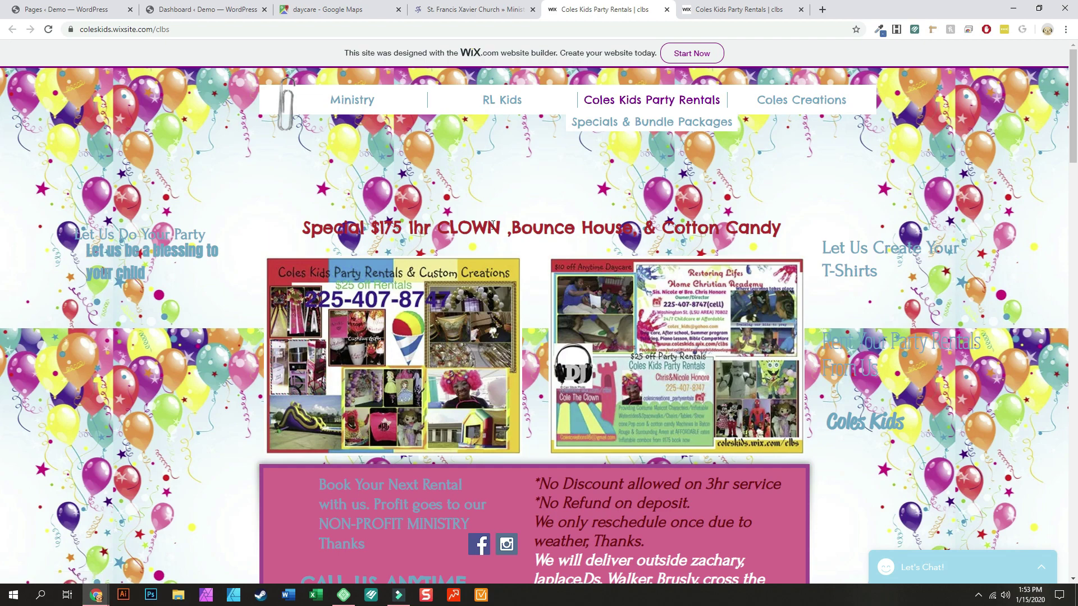
scroll(406, 236, "down", 9)
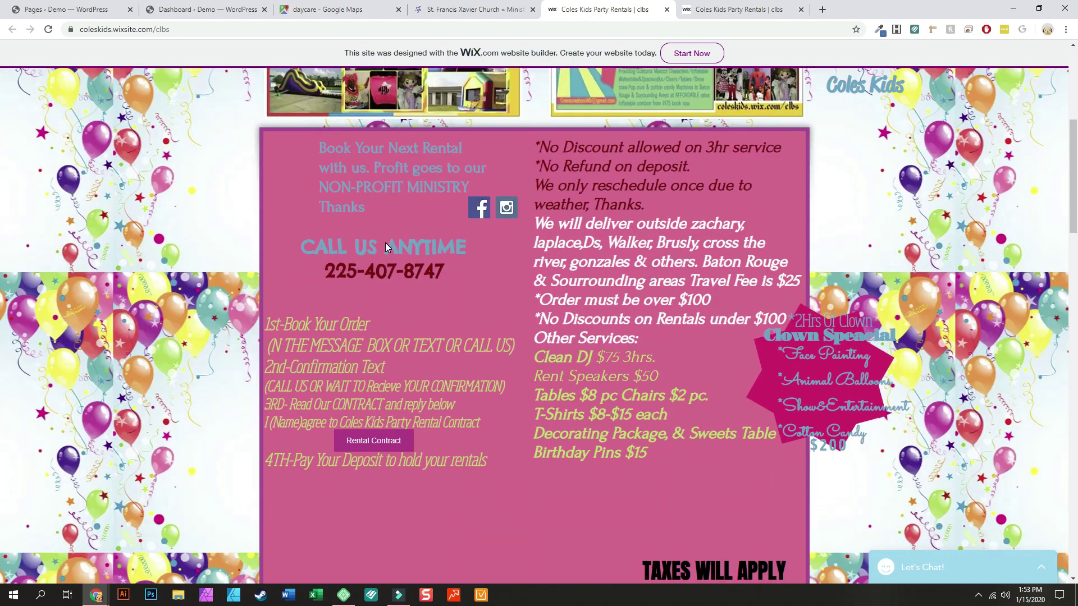
scroll(386, 243, "down", 10)
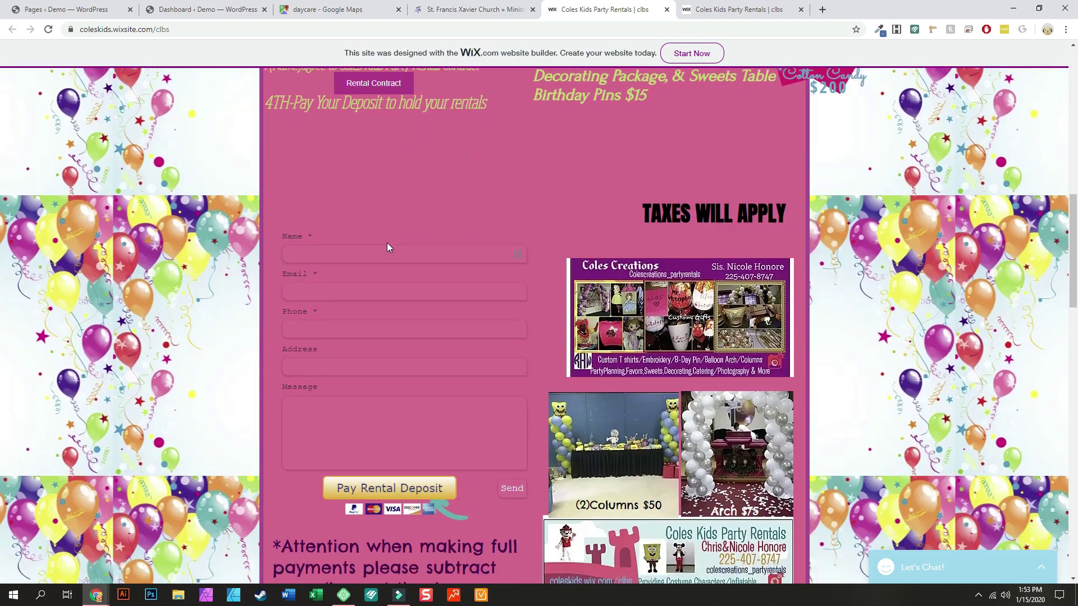
scroll(396, 241, "down", 3)
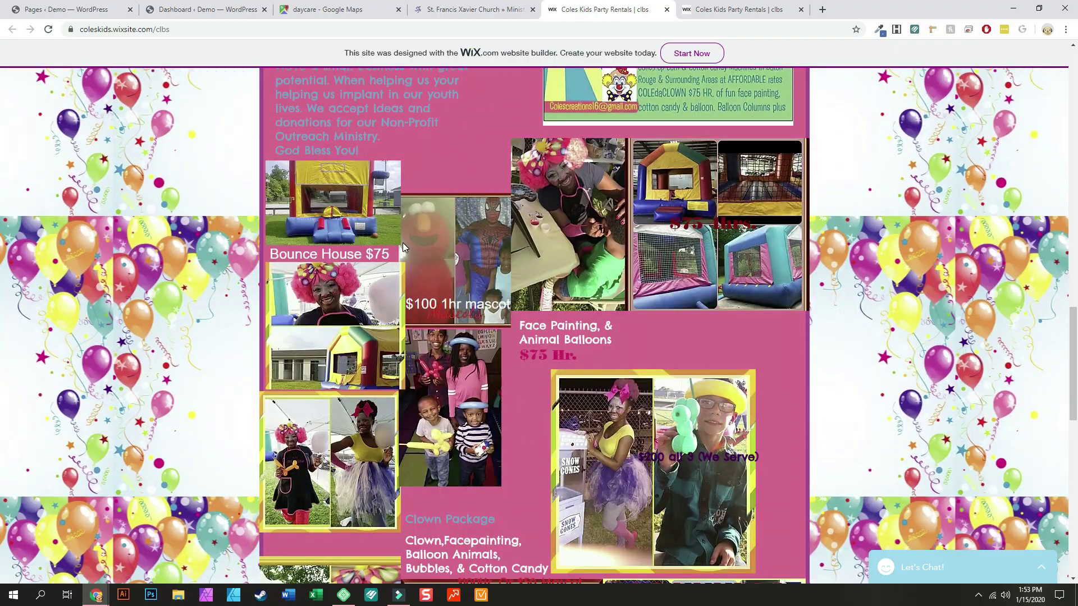
scroll(402, 243, "down", 12)
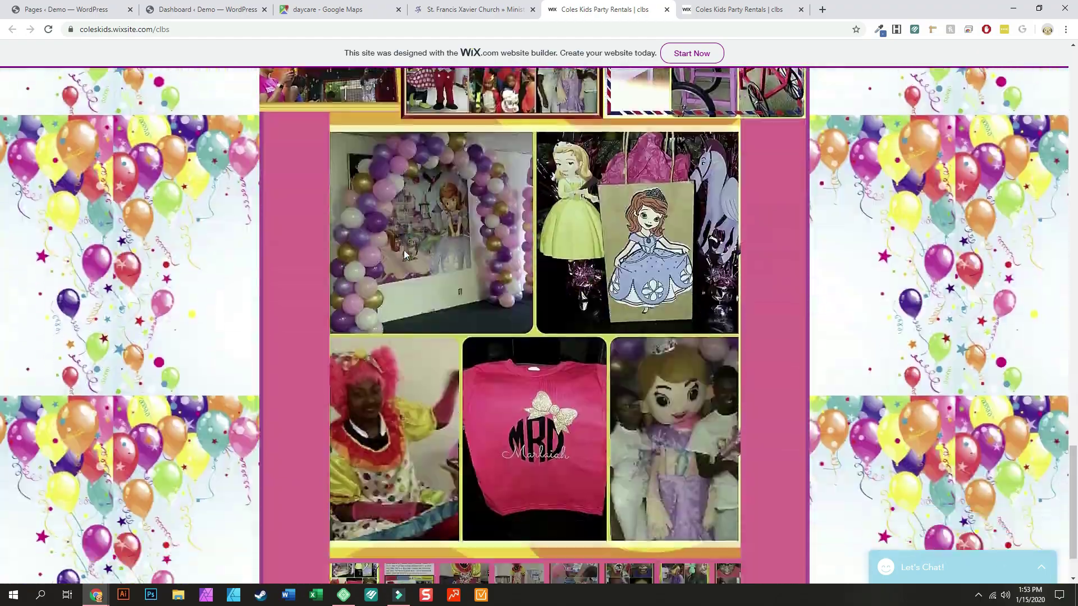
scroll(403, 251, "up", 15)
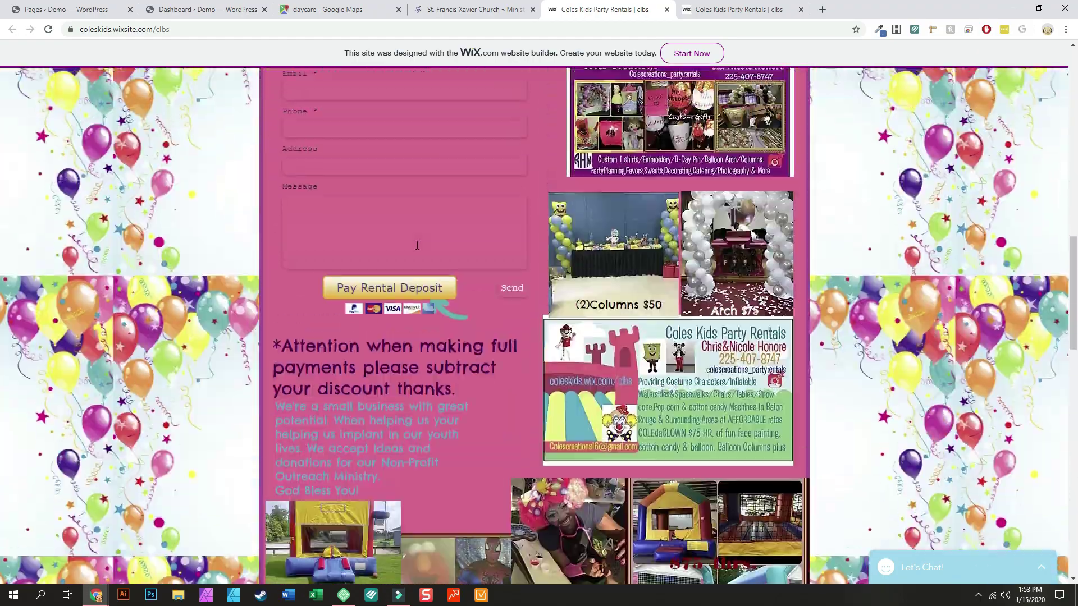
scroll(417, 246, "up", 10)
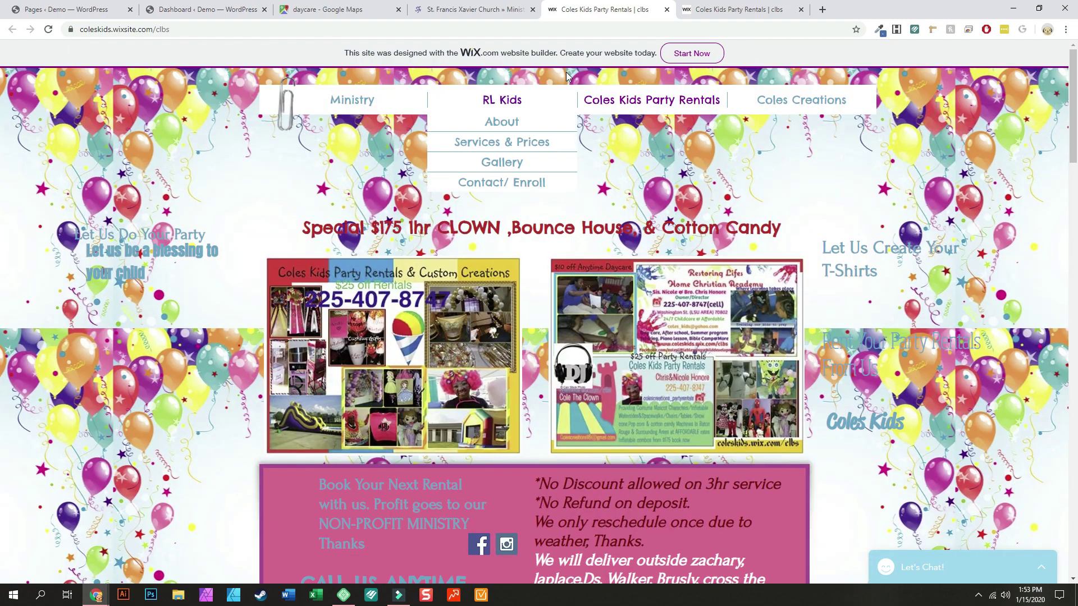
left_click(711, 11)
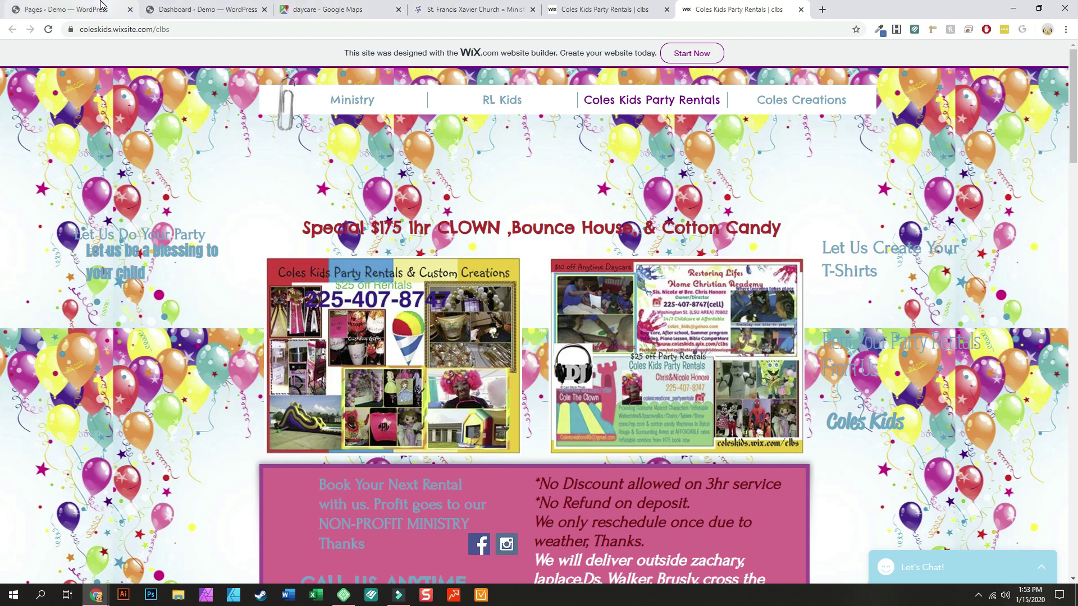
Return to the map's daycare results and browse the listings for more centers with websites.
left_click(331, 9)
scroll(214, 362, "down", 4)
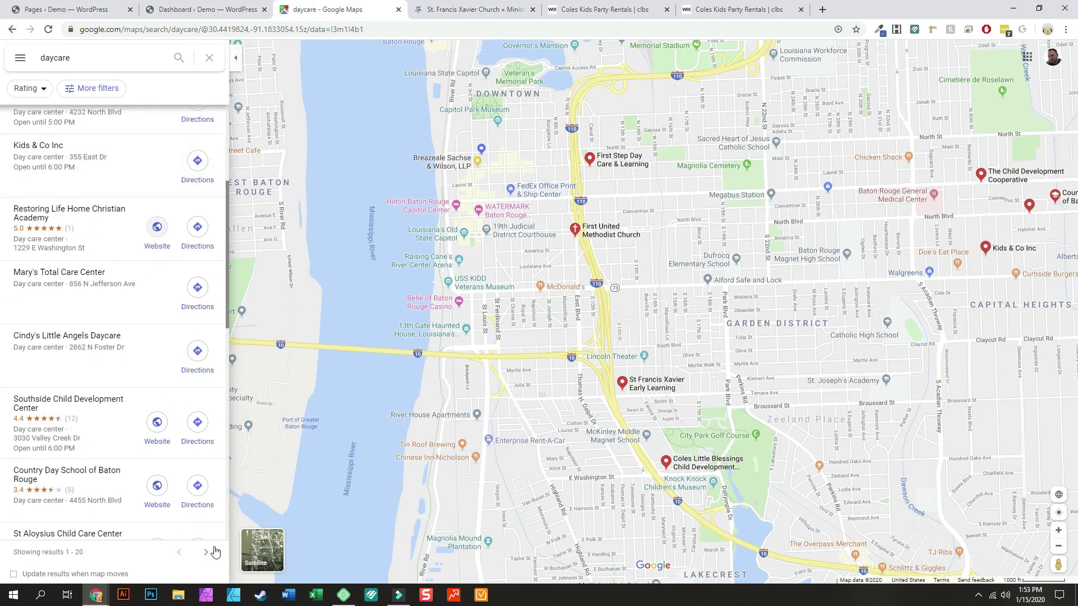
scroll(168, 500, "down", 3)
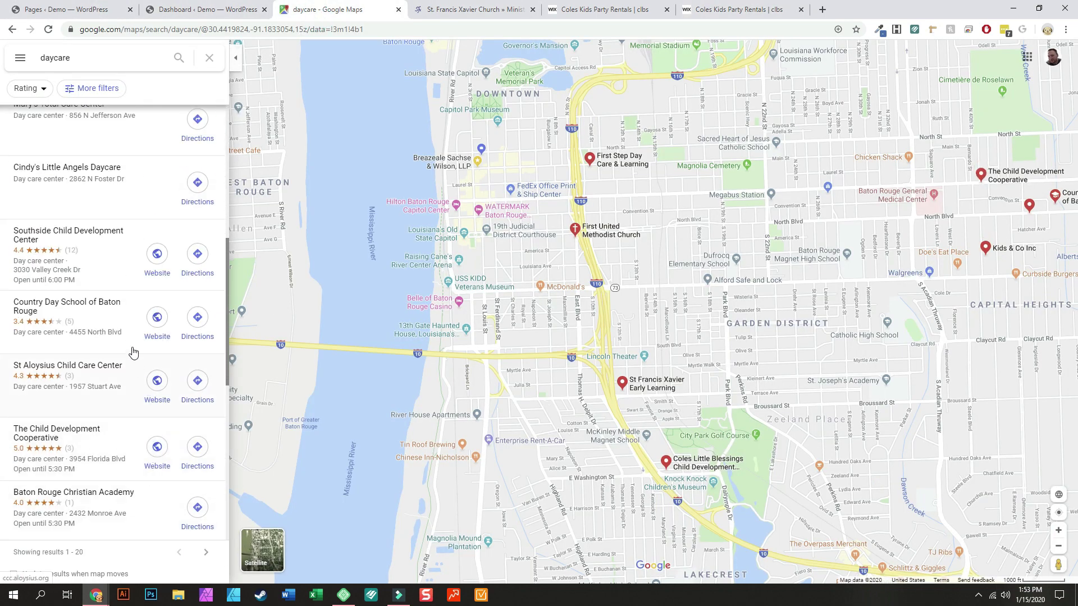
scroll(101, 197, "up", 6)
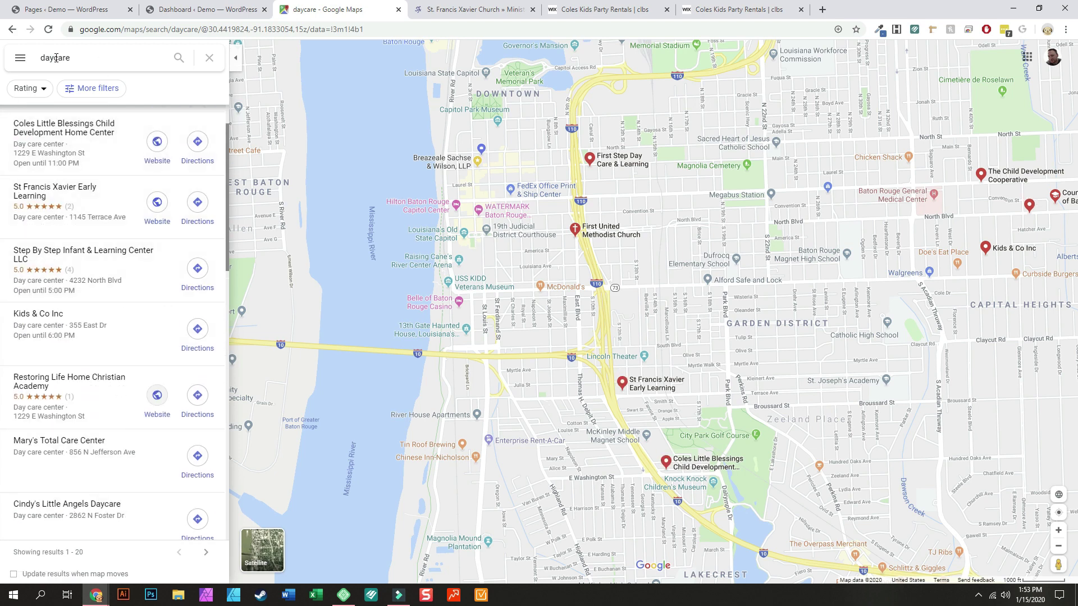
Search the map for day care, and replace that search with one for Construction.
key("Return")
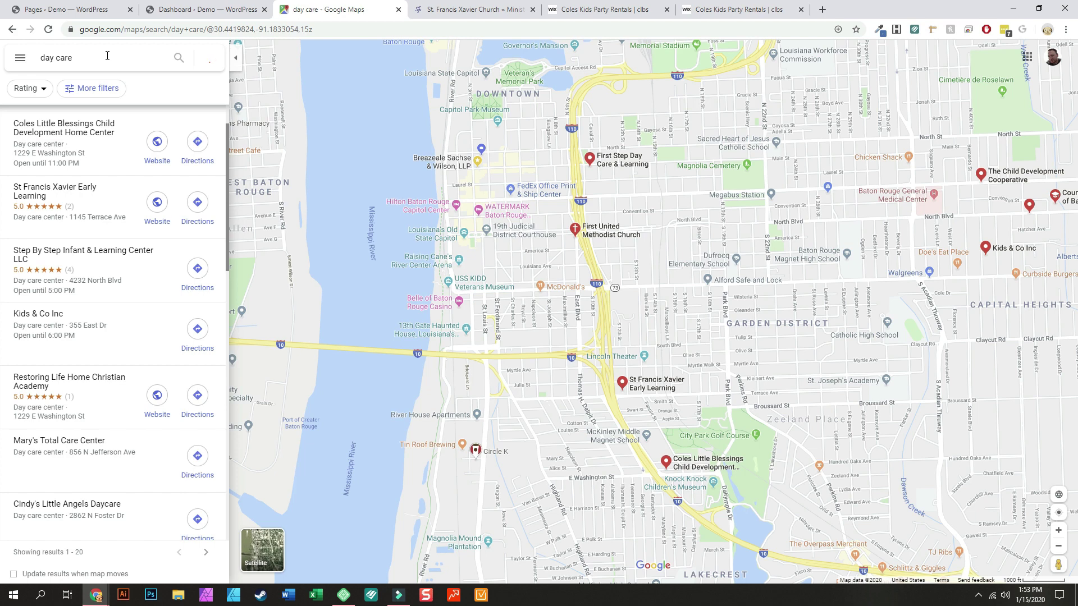
left_click(107, 55)
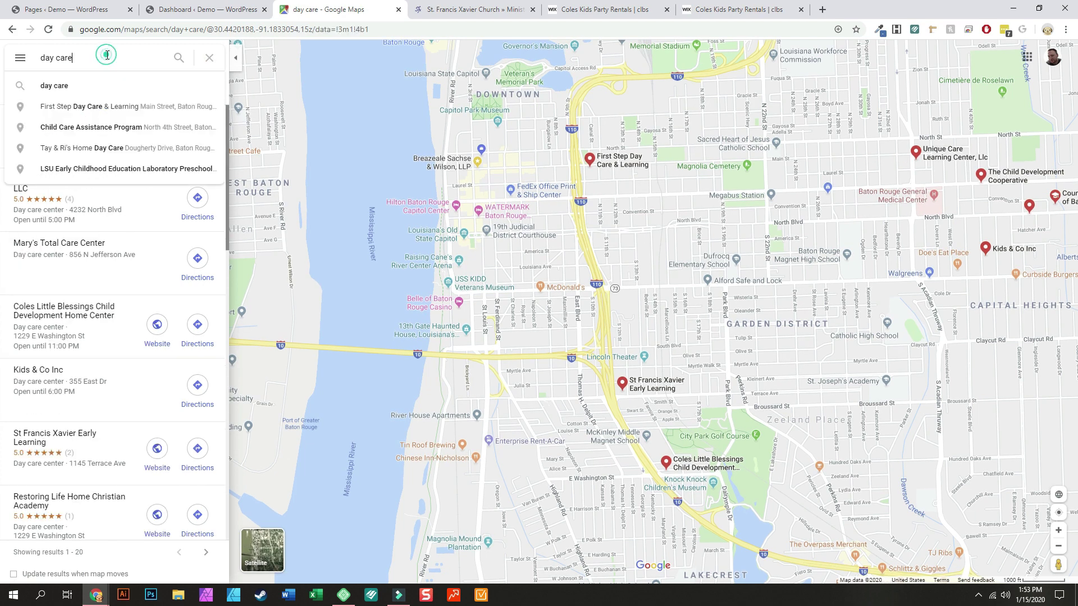
triple_click(107, 55)
type("Co")
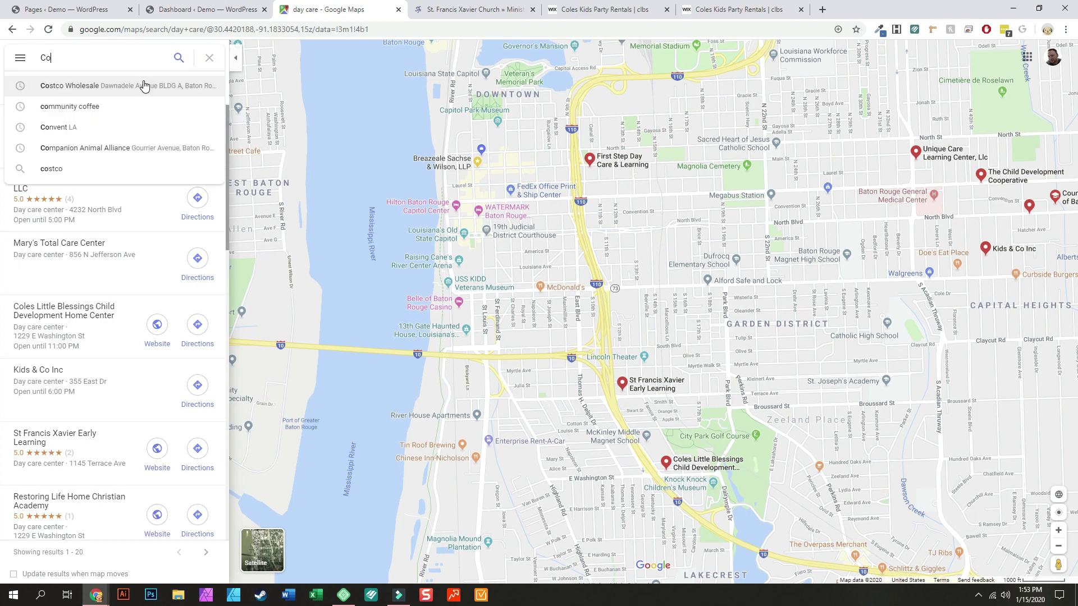
type("nstruction")
key("Return")
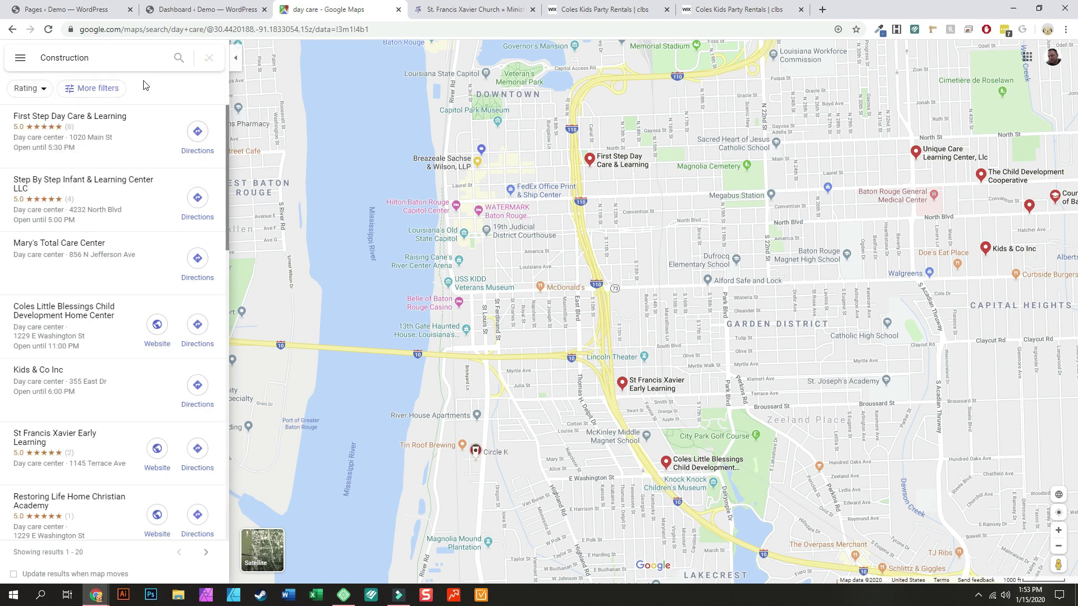
Close the St. Francis Xavier tab and both Coles Kids Party Rentals tabs.
left_click(530, 11)
left_click(533, 16)
key("ctrl+w")
key("ctrl+w")
key("ctrl+w")
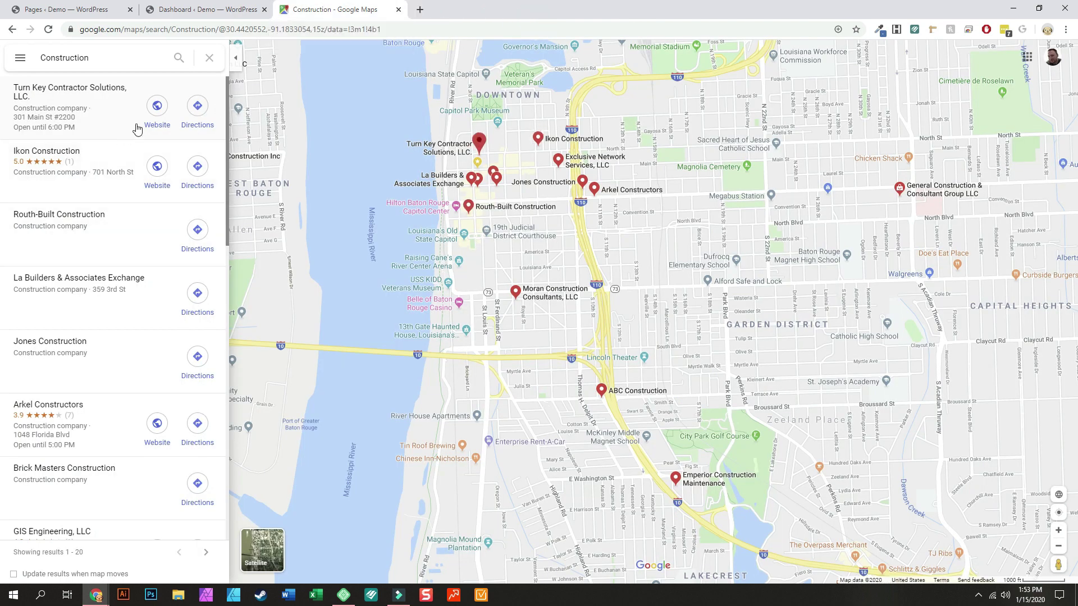
Open the websites of Turn Key Contractor Solutions, Ikon Construction and Arkel Constructors in separate new tabs.
right_click(155, 107)
left_click(174, 118)
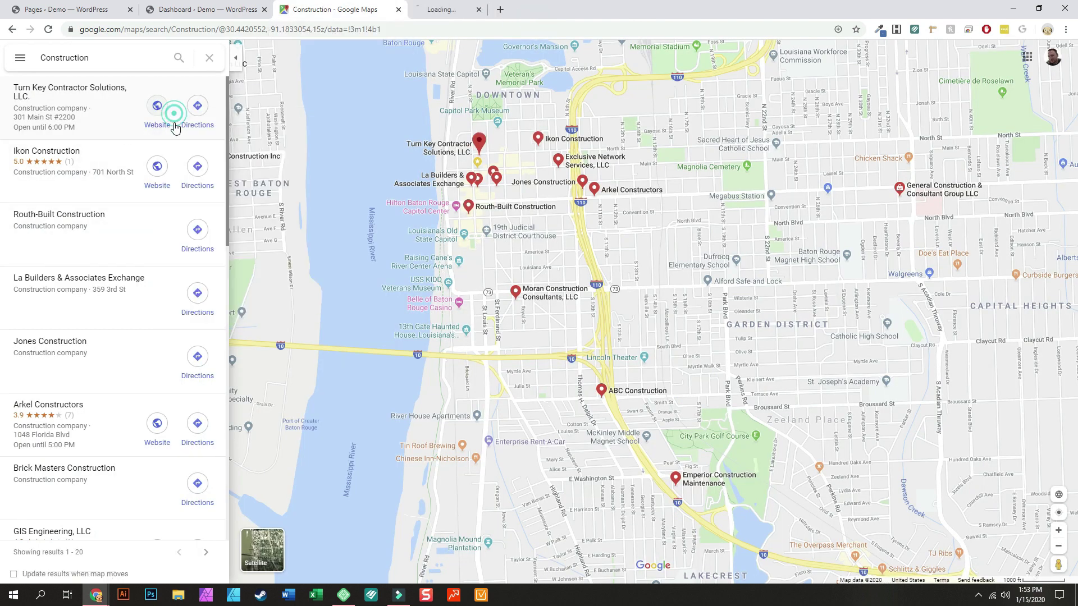
right_click(157, 169)
left_click(173, 178)
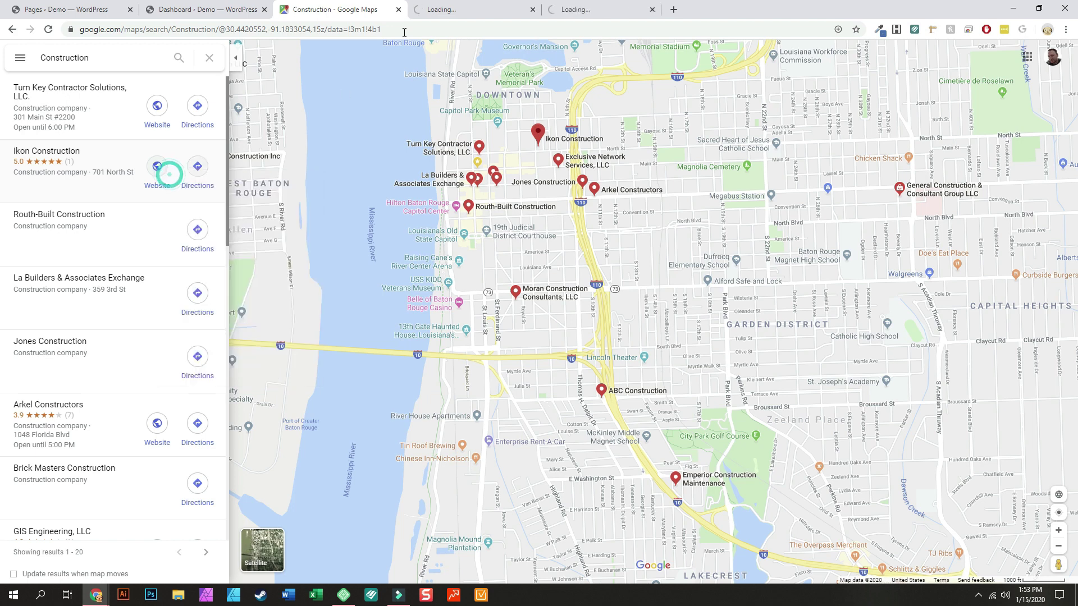
right_click(157, 423)
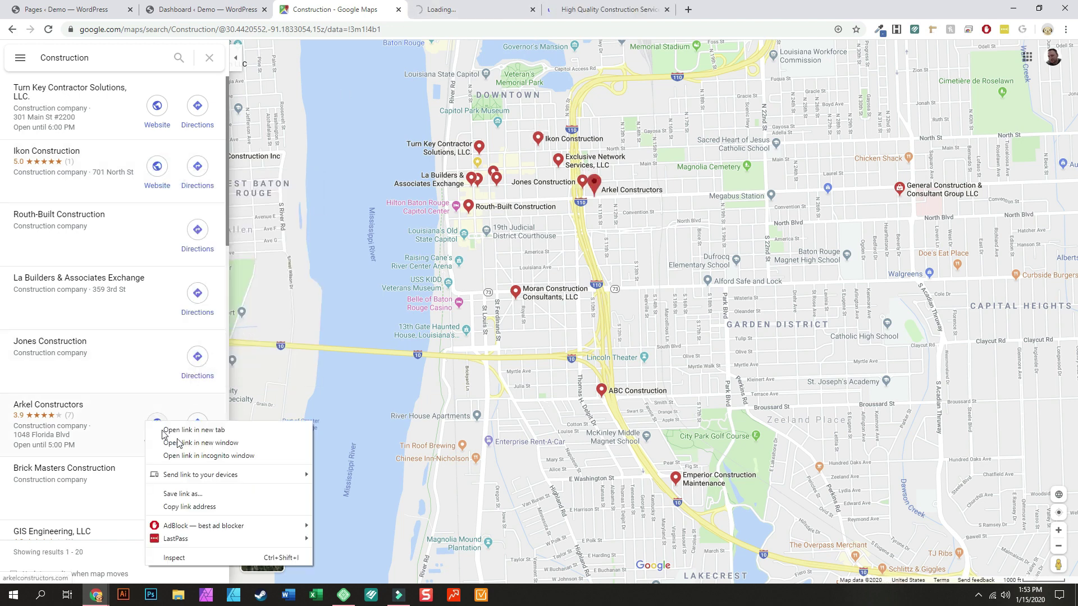
left_click(174, 433)
Review the Turnkey Contractor Solutions home page from its header down to the footer and back.
left_click(489, 8)
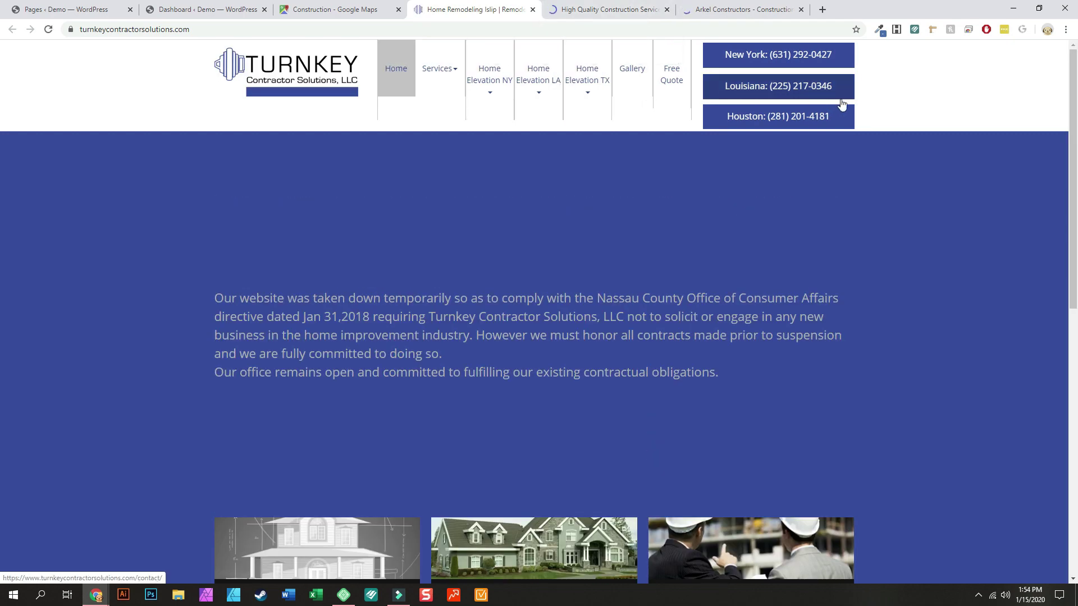
scroll(487, 394, "down", 9)
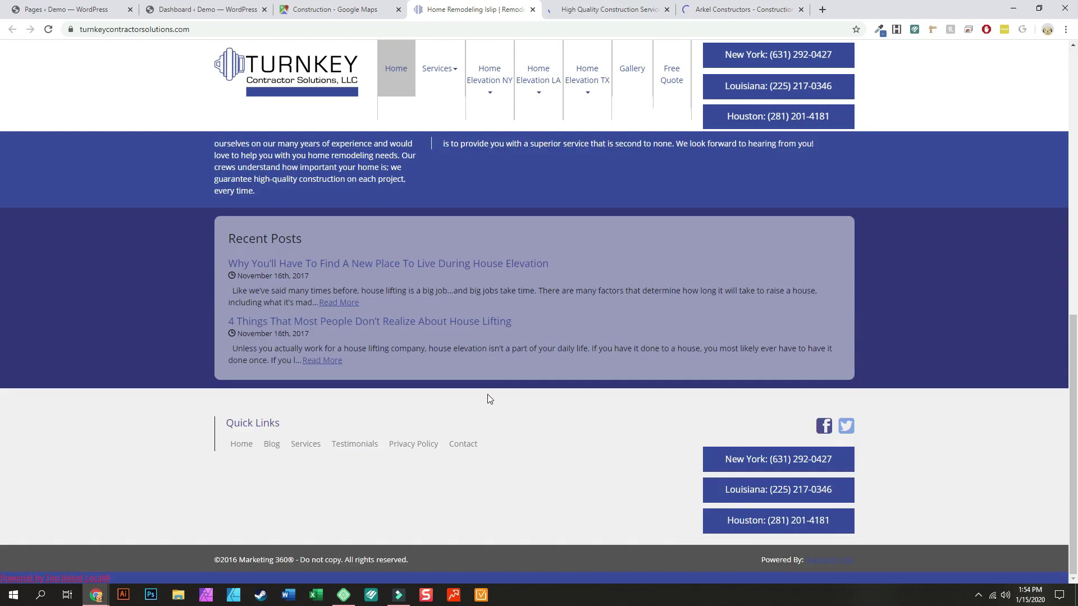
scroll(498, 402, "up", 6)
scroll(499, 405, "up", 4)
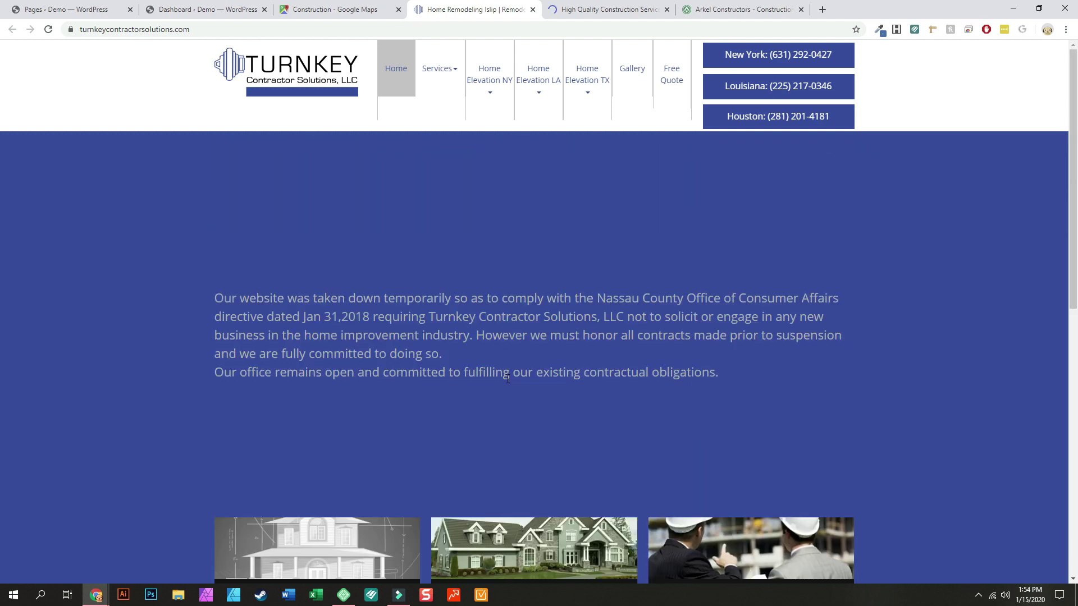
Examine the Ikon home page's header, service tiles, gallery, contact form and footer credit, and return up the page.
left_click(564, 9)
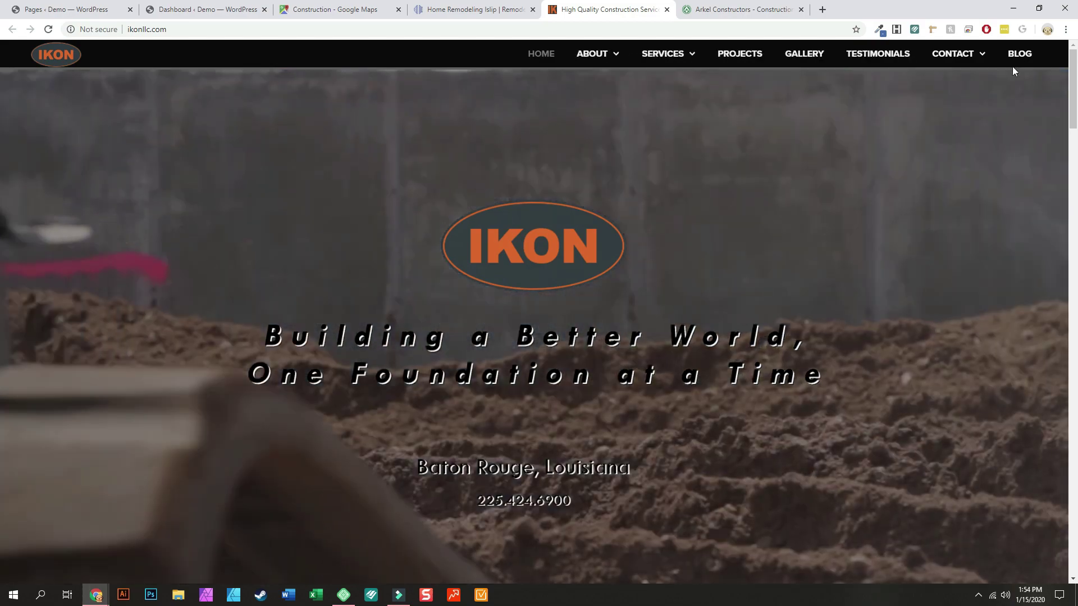
scroll(562, 275, "down", 10)
scroll(572, 280, "down", 4)
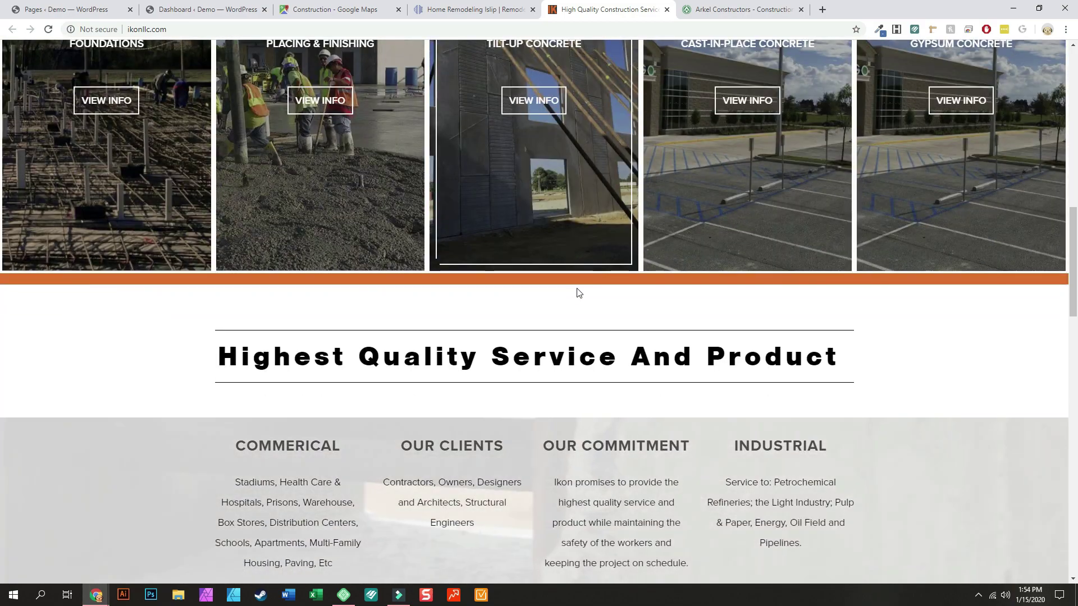
scroll(575, 288, "up", 4)
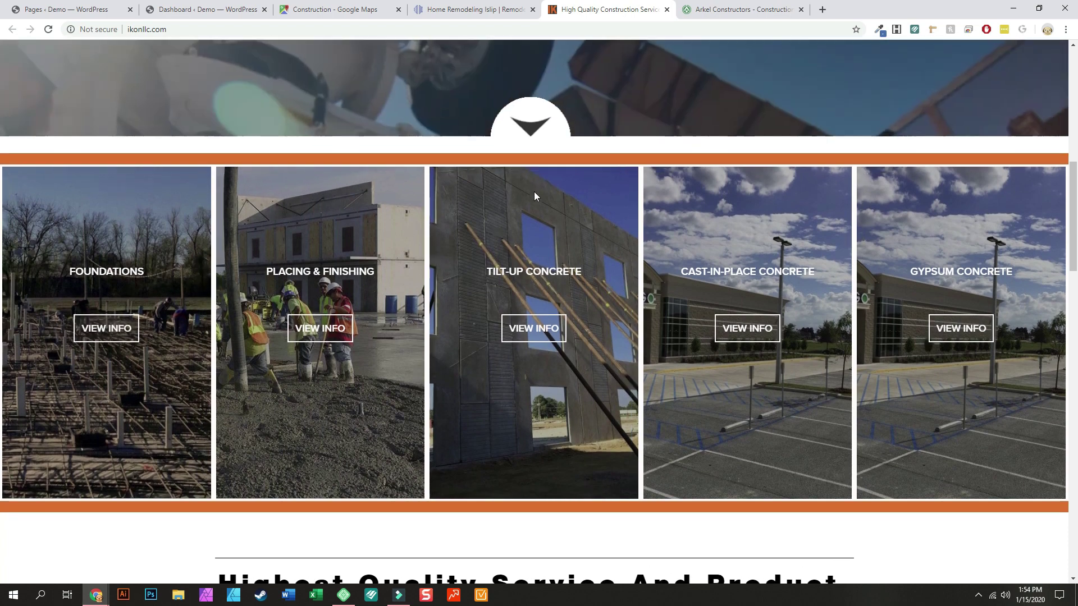
scroll(534, 191, "up", 3)
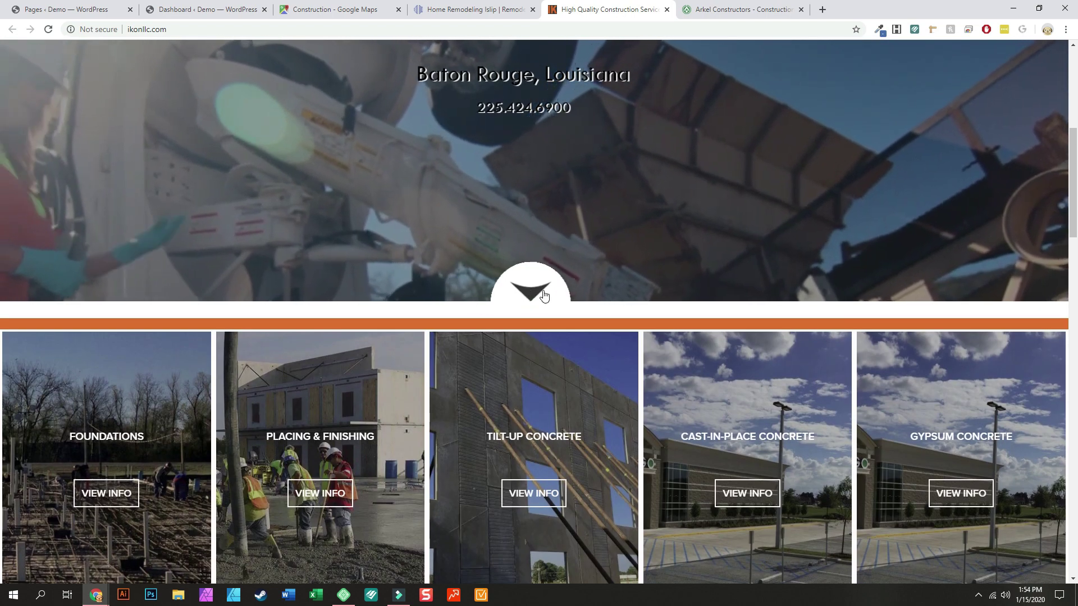
scroll(549, 361, "up", 2)
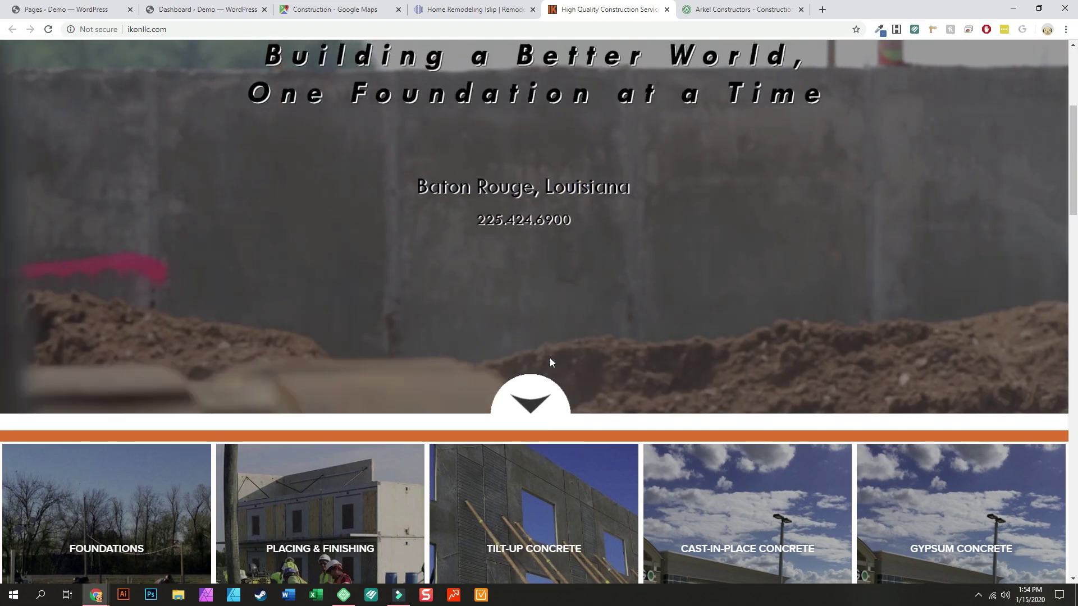
scroll(534, 413, "down", 10)
scroll(535, 409, "down", 15)
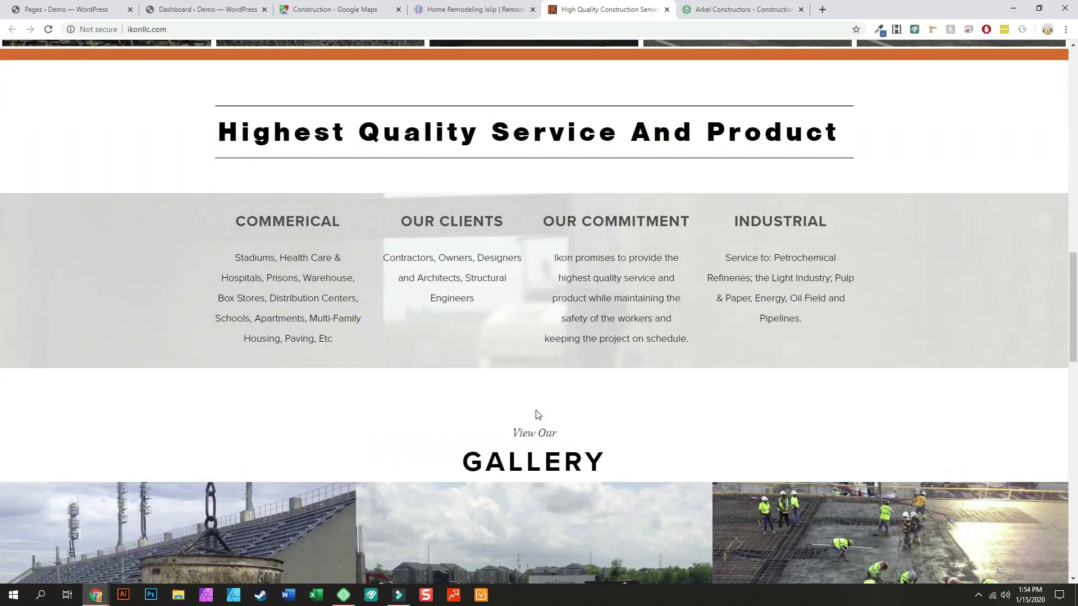
scroll(535, 407, "down", 5)
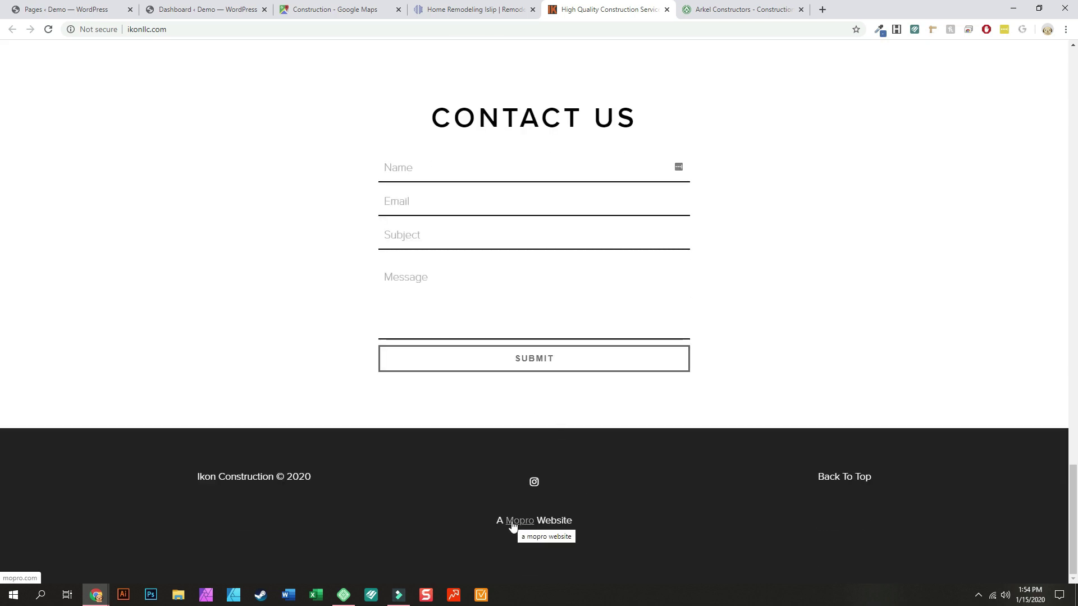
scroll(652, 225, "up", 18)
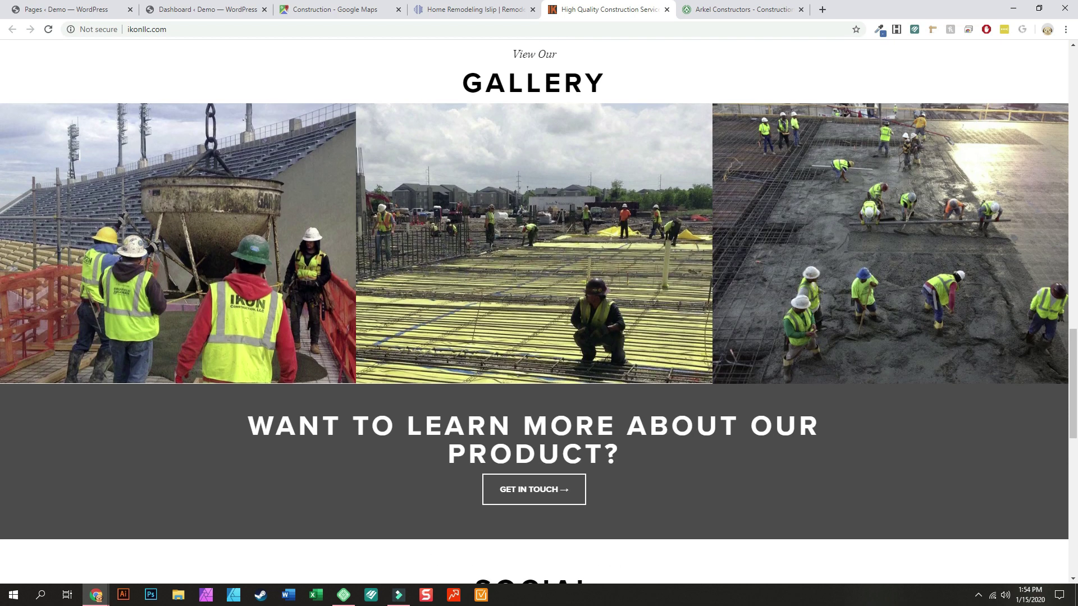
scroll(652, 225, "up", 6)
Enter the Commercial section of the Arkel Constructors site and review its page down to the footer.
key("ctrl+Tab")
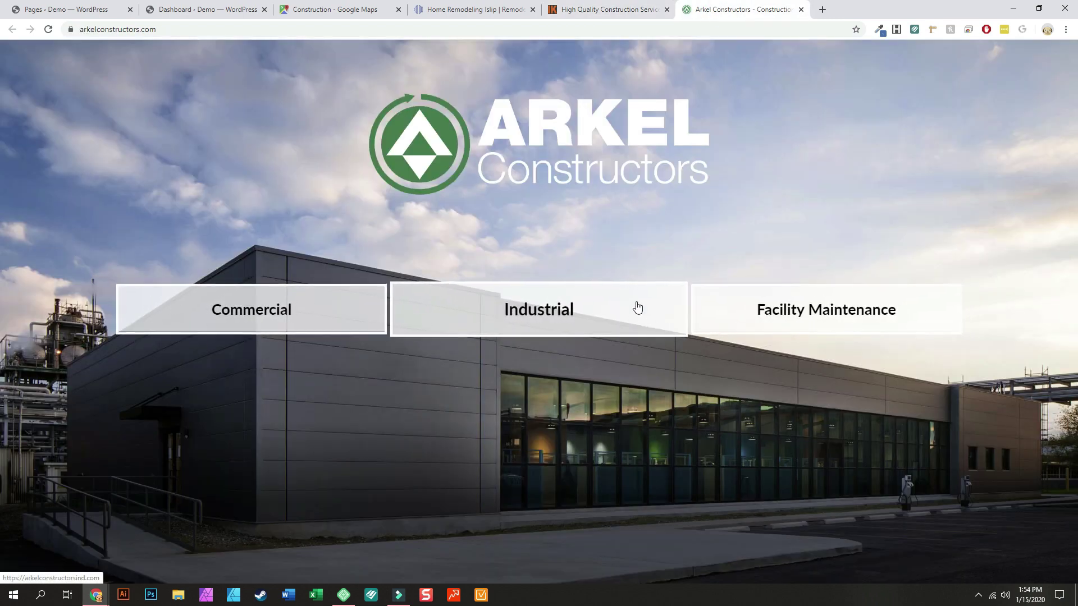
left_click(266, 316)
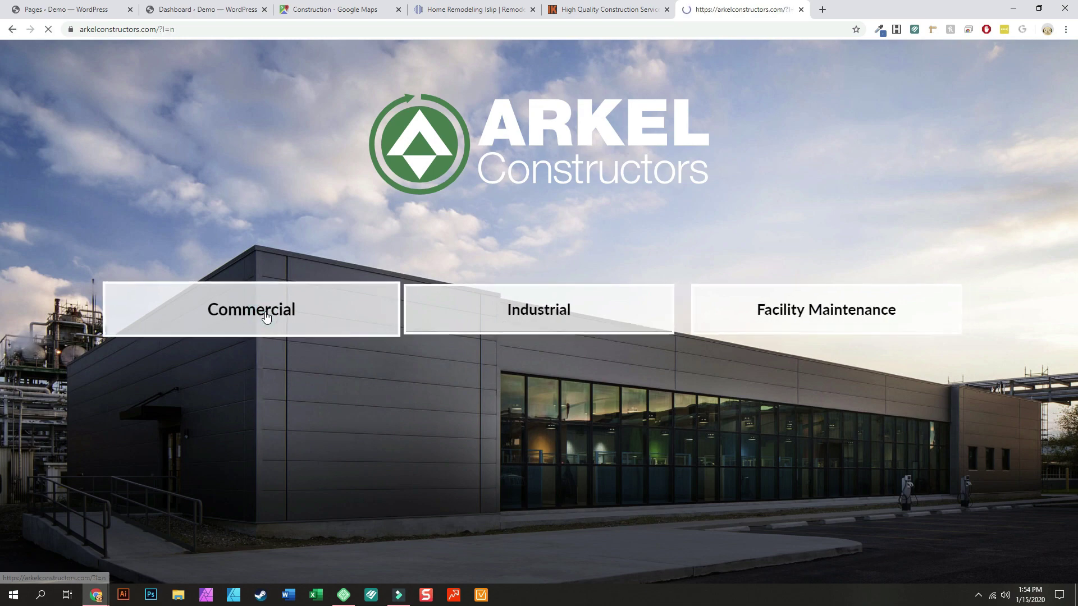
scroll(477, 275, "down", 4)
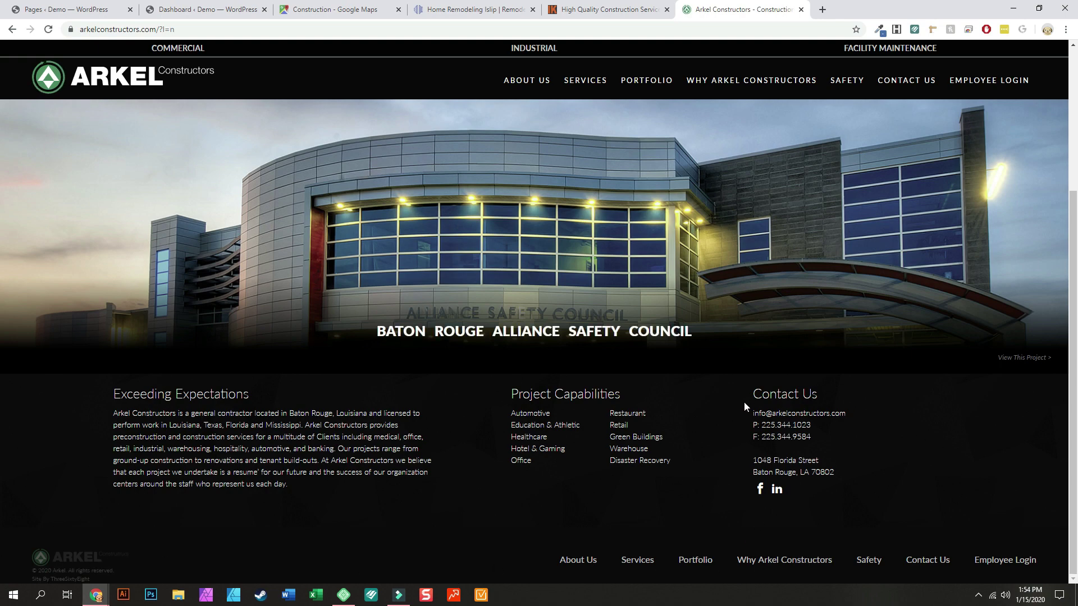
scroll(746, 426, "up", 3)
Detach the Turnkey site into its own window, resize it to check the responsive layout, and maximize it again.
left_click(479, 4)
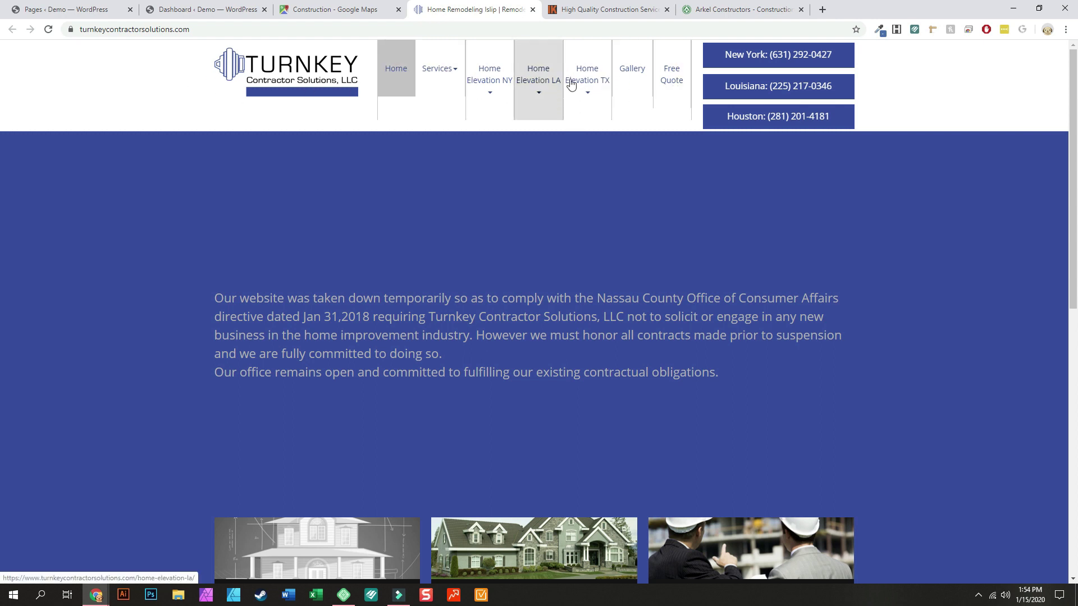
left_click_drag(448, 16, 635, 139)
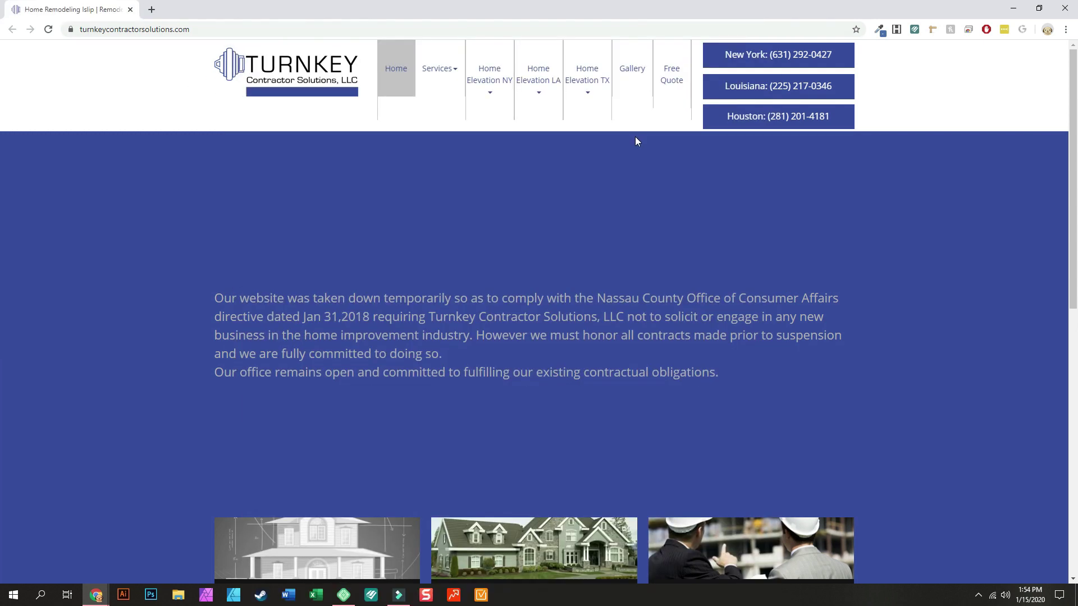
left_click(1040, 8)
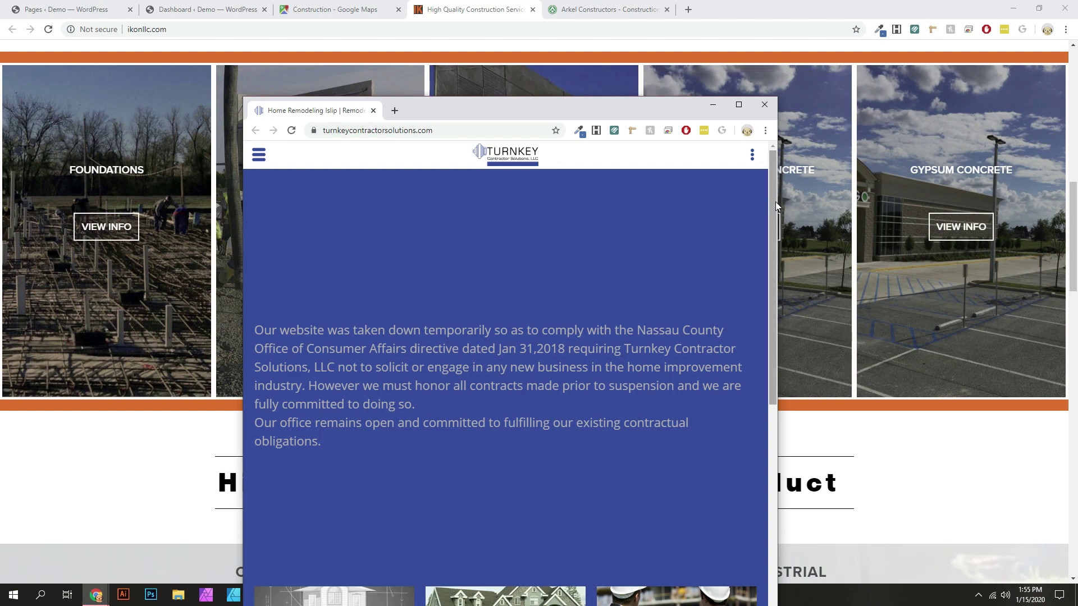
left_click_drag(778, 201, 823, 205)
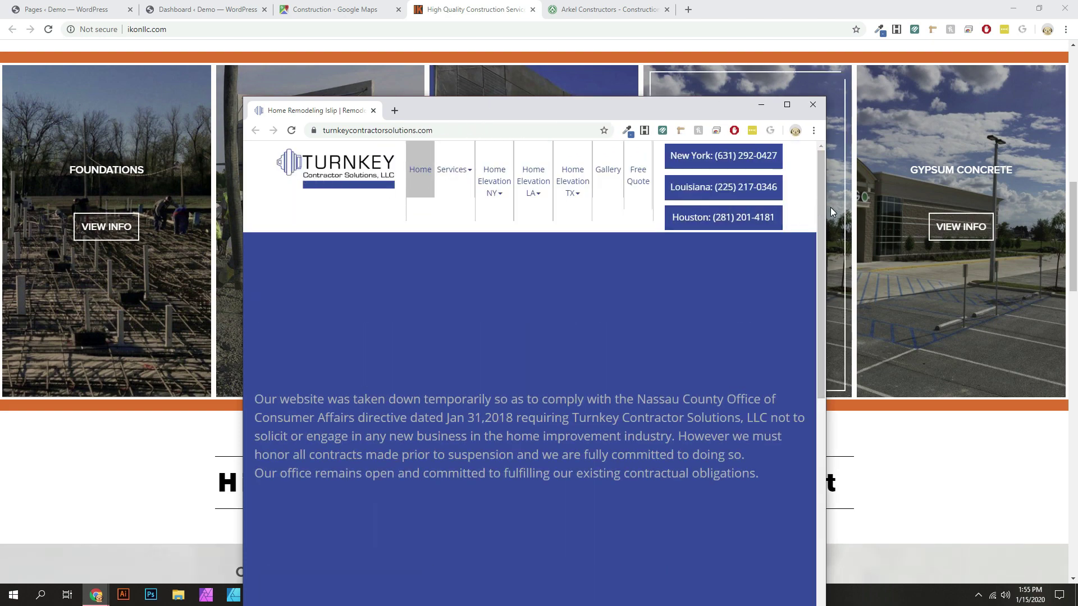
left_click(786, 104)
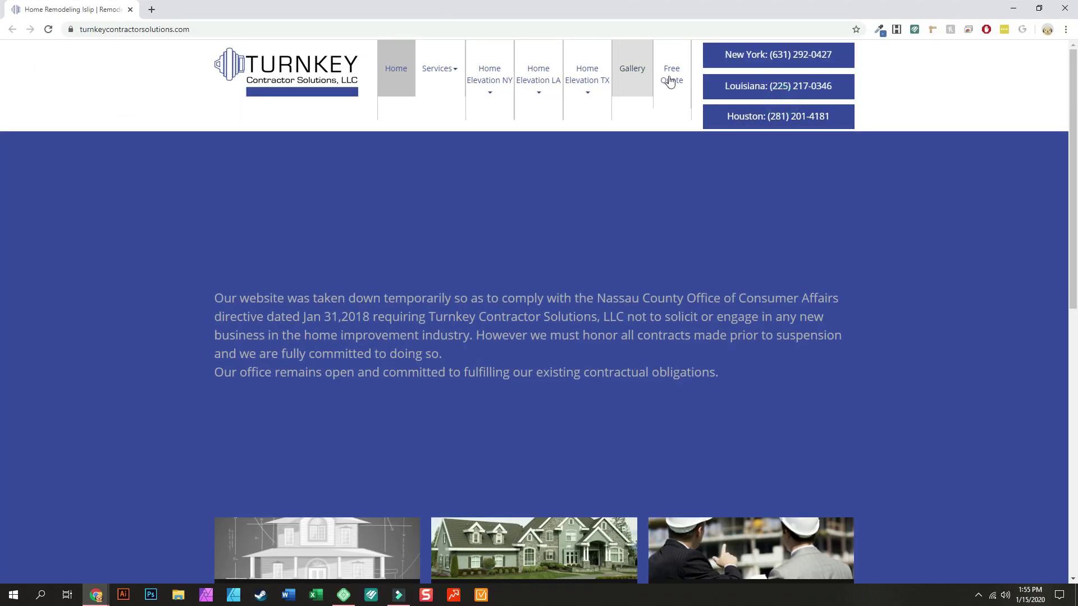
Review the Turnkey page's recent posts and footer once more, and close its separate window.
scroll(331, 246, "down", 5)
scroll(331, 249, "down", 5)
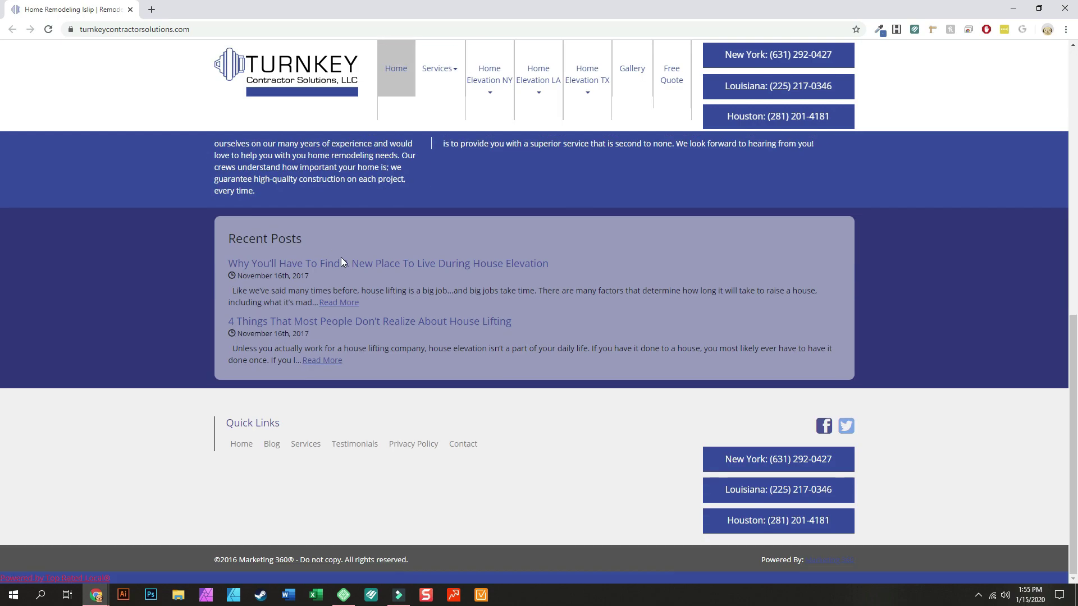
scroll(341, 257, "up", 10)
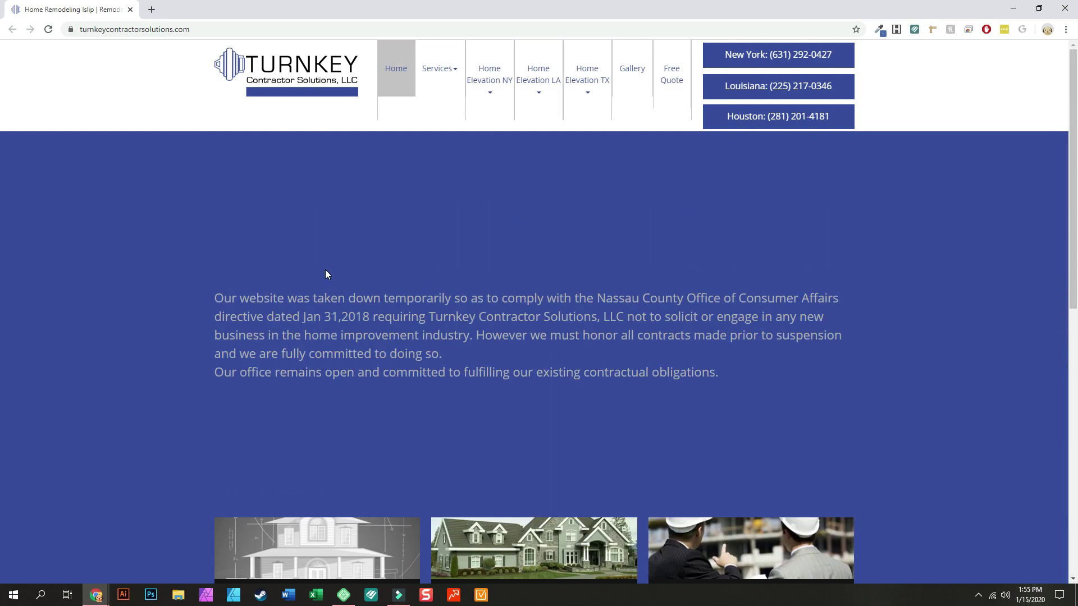
left_click(132, 9)
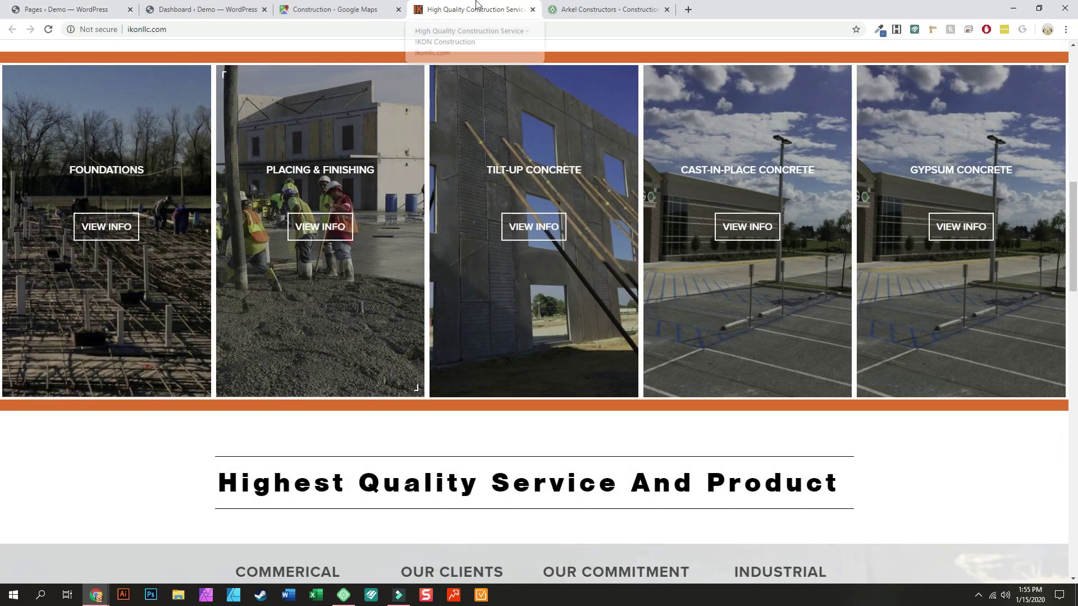
Open the Sitework Construction LLC and Moran Construction Consultants websites from the map in new tabs, and close the Arkel Constructors tab.
left_click(622, 4)
left_click(457, 9)
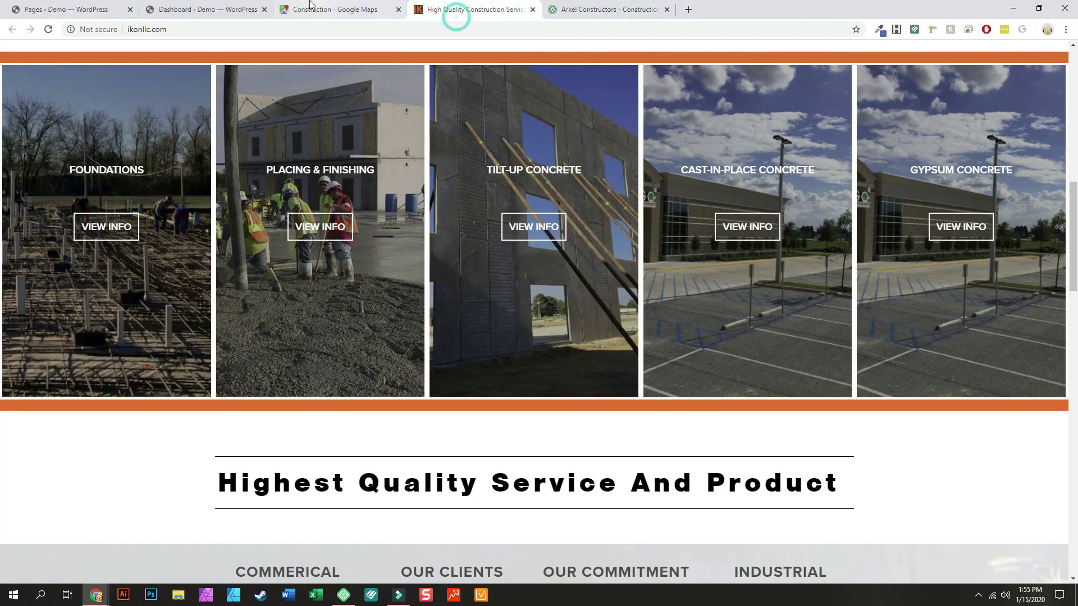
left_click(298, 5)
scroll(212, 529, "down", 6)
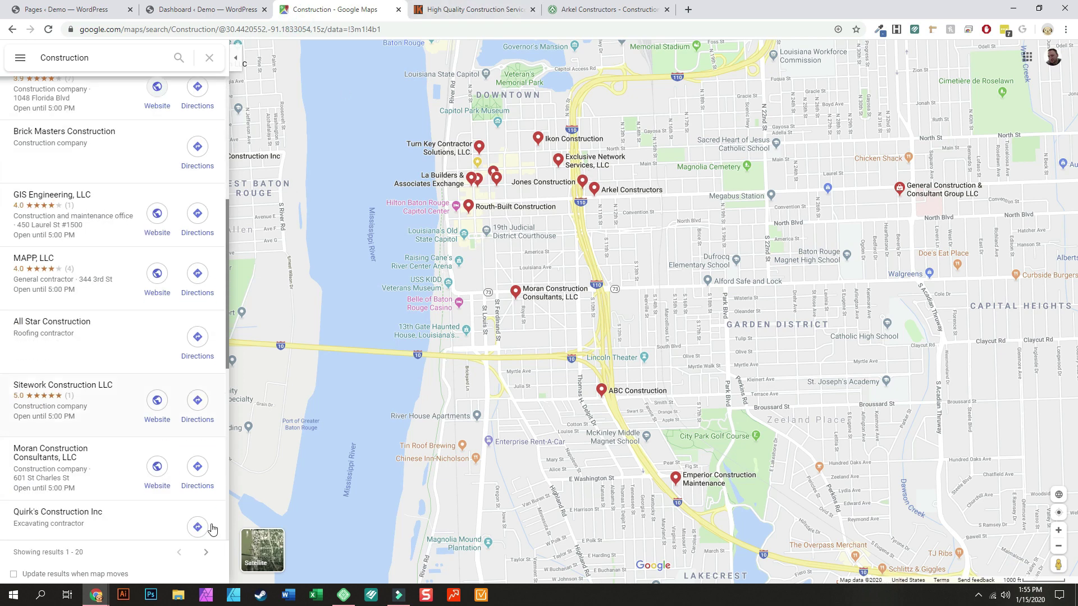
right_click(157, 401)
left_click(214, 194)
right_click(152, 469)
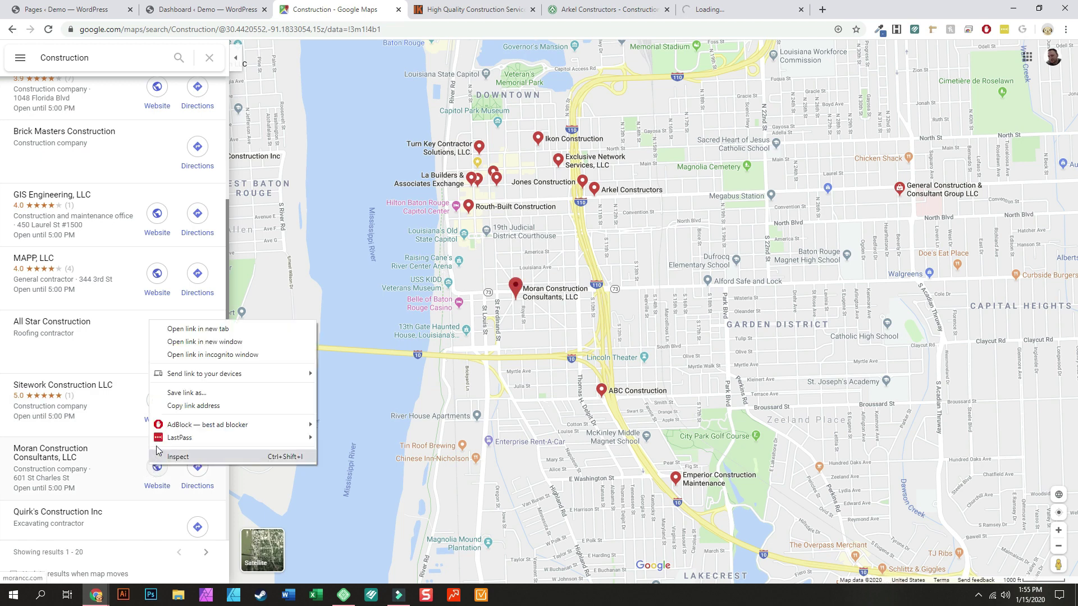
left_click(186, 330)
left_click(584, 10)
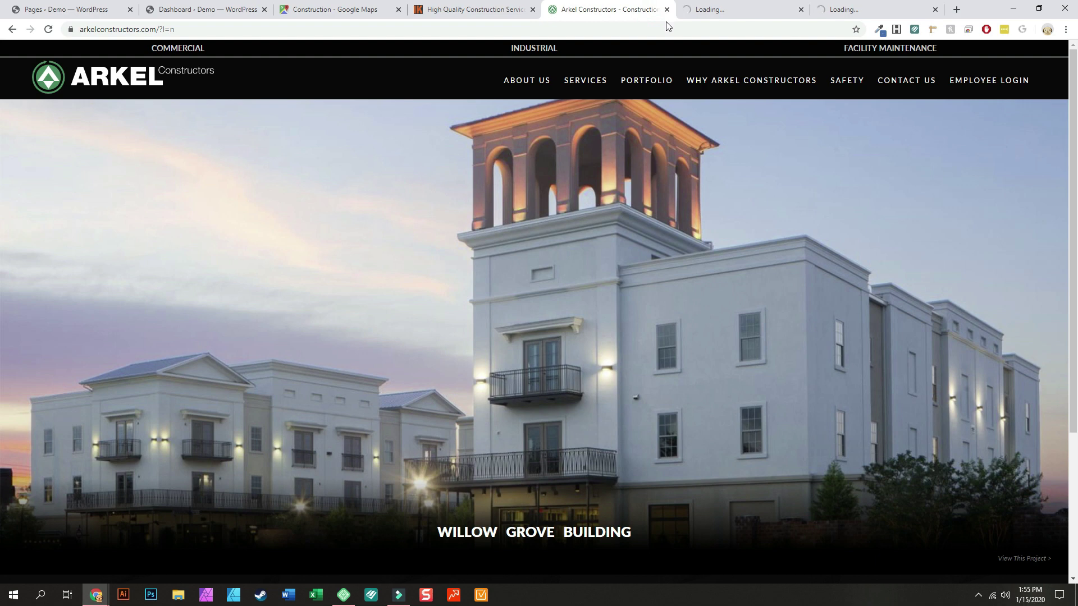
left_click(666, 10)
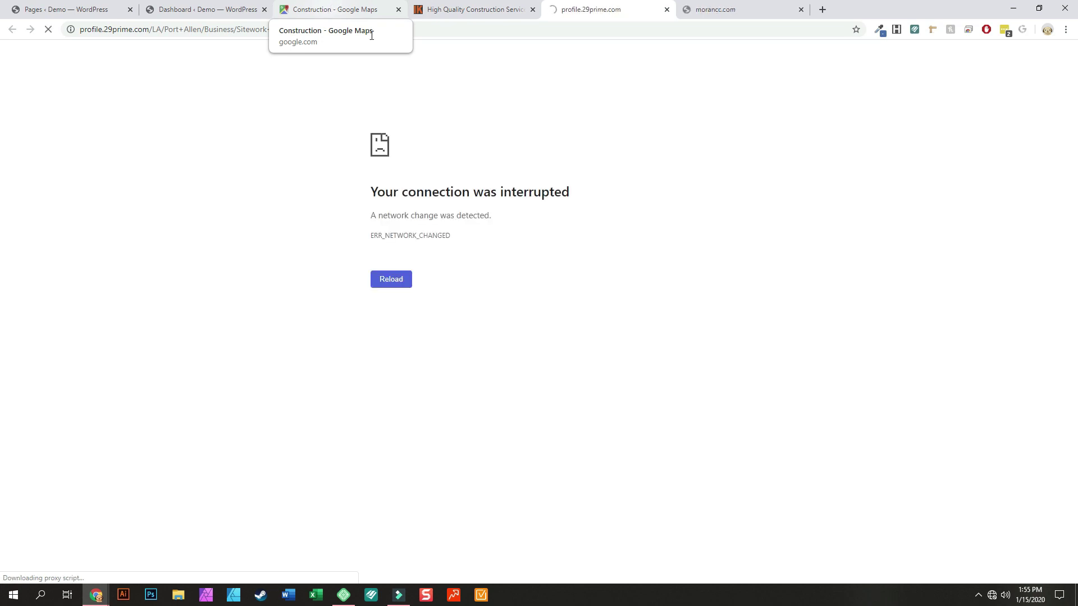
Close the failed Sitework Construction tab and load the Moran Construction Consultants website at morancc.com.
left_click(666, 10)
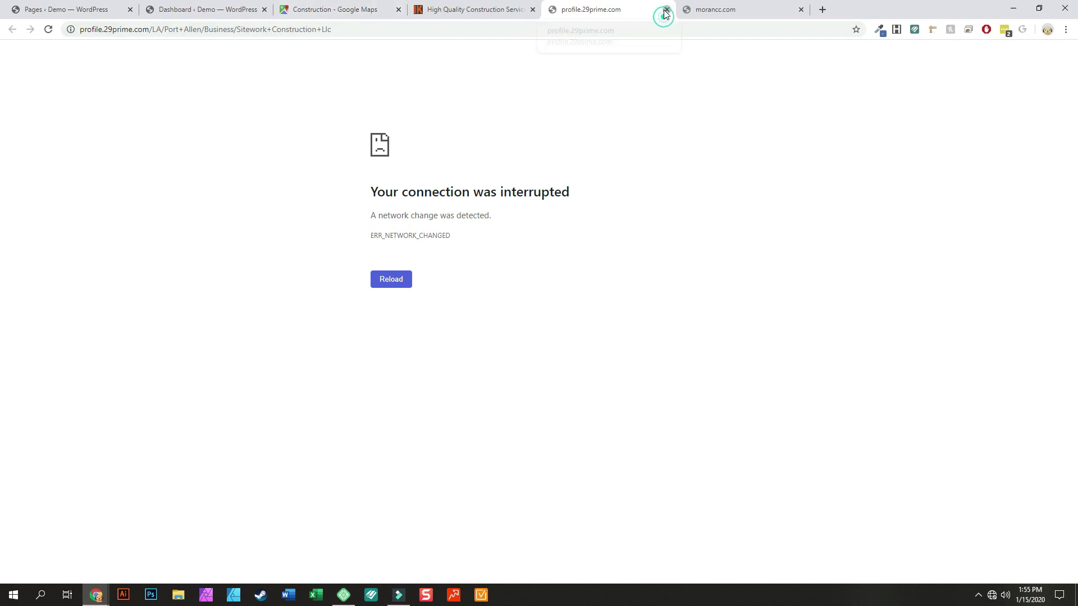
left_click(378, 29)
key("Return")
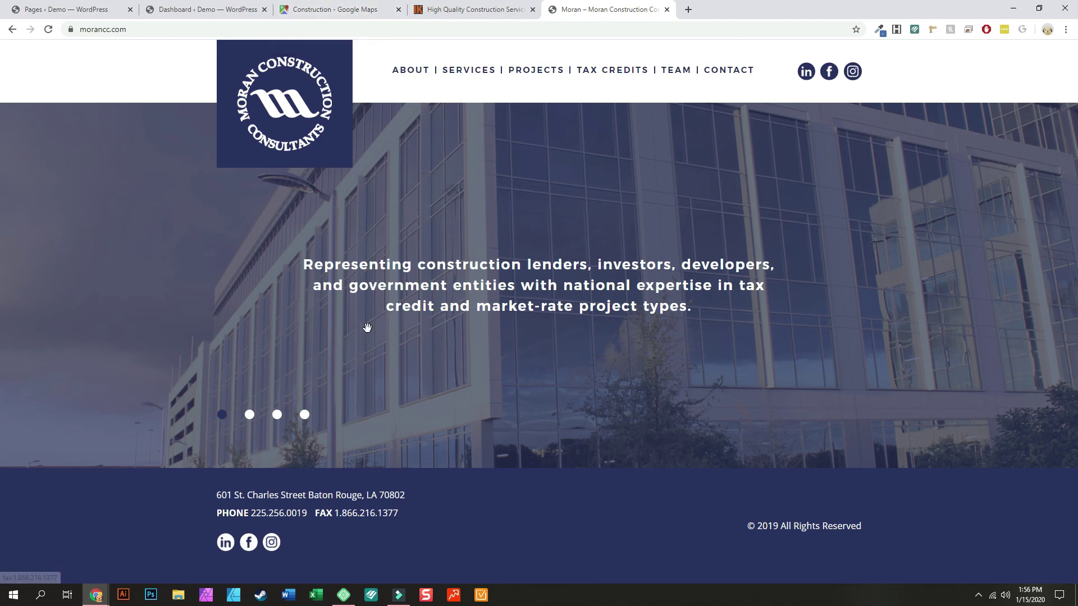
Visit the Moran site's About page and review it down to the footer and back up.
left_click(410, 67)
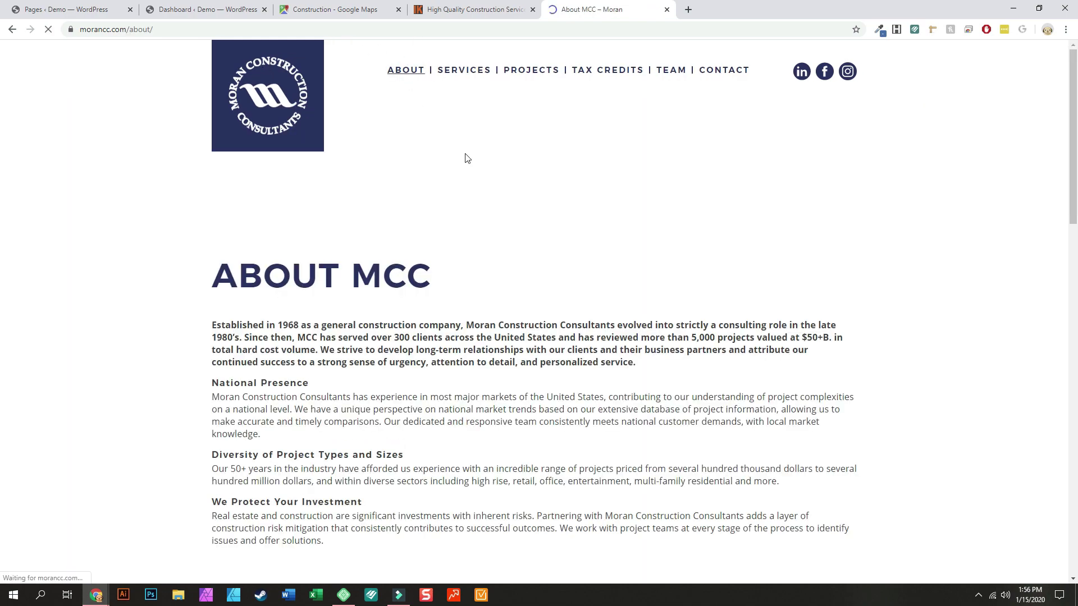
scroll(478, 146, "down", 15)
scroll(473, 186, "down", 2)
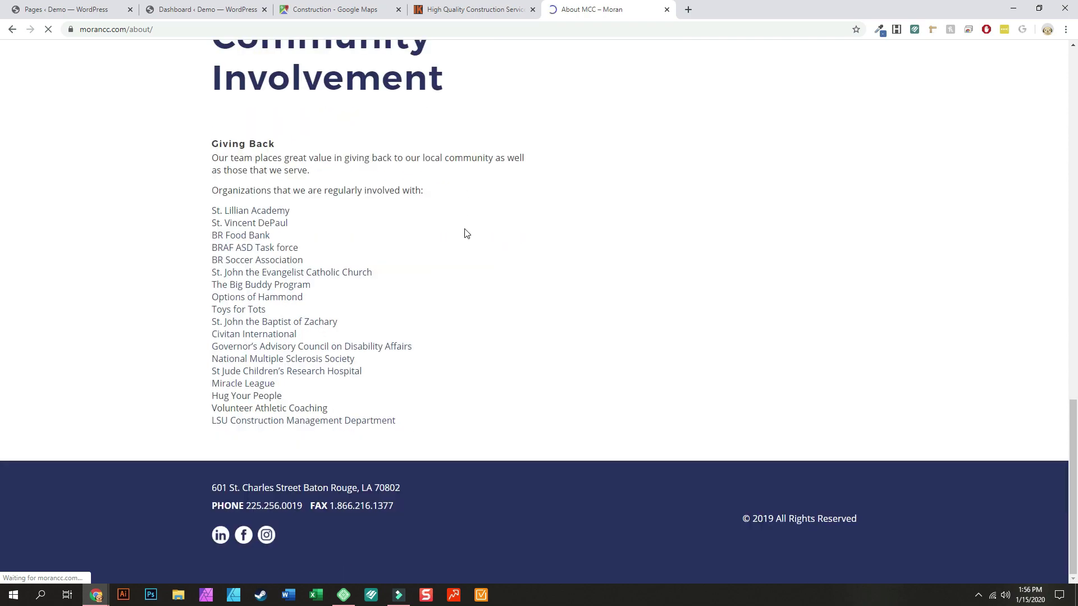
scroll(488, 339, "up", 17)
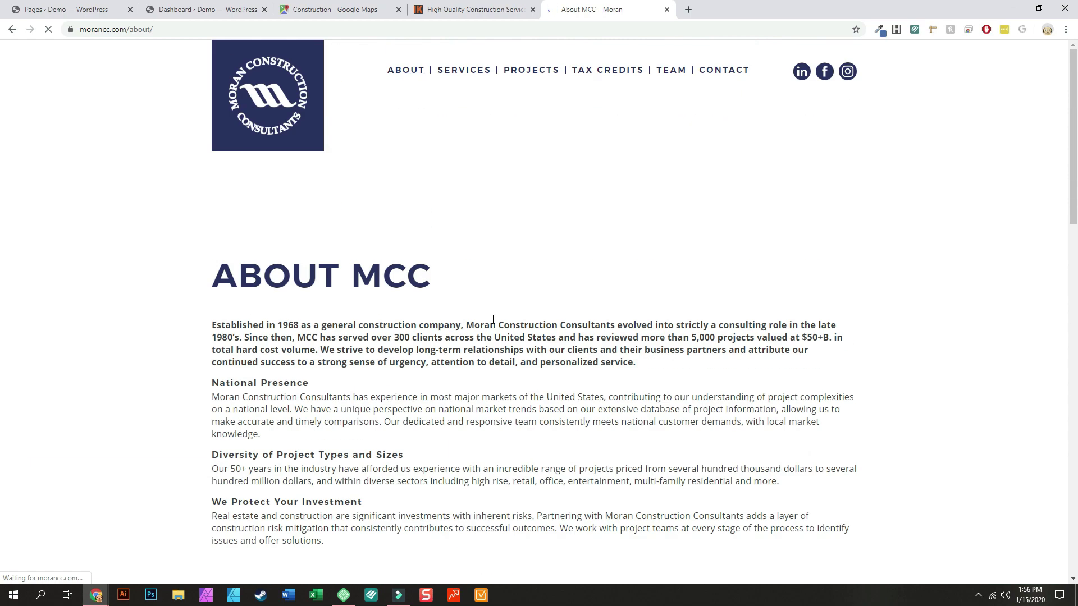
Visit the Moran site's Services page and examine its service sections, including Construction Loan Monitoring.
left_click(464, 71)
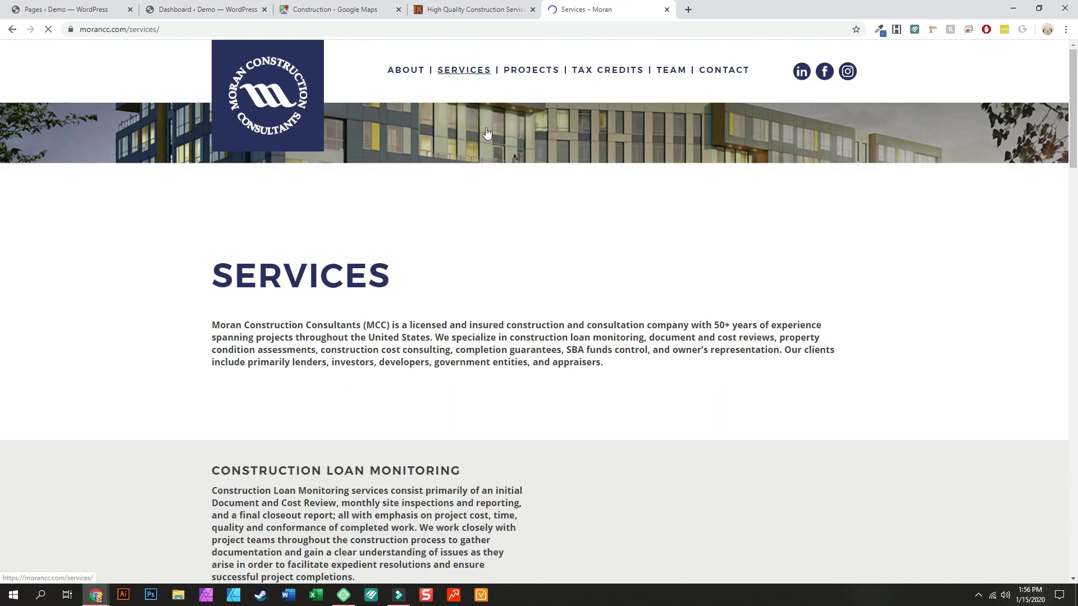
scroll(586, 322, "down", 3)
scroll(586, 322, "down", 20)
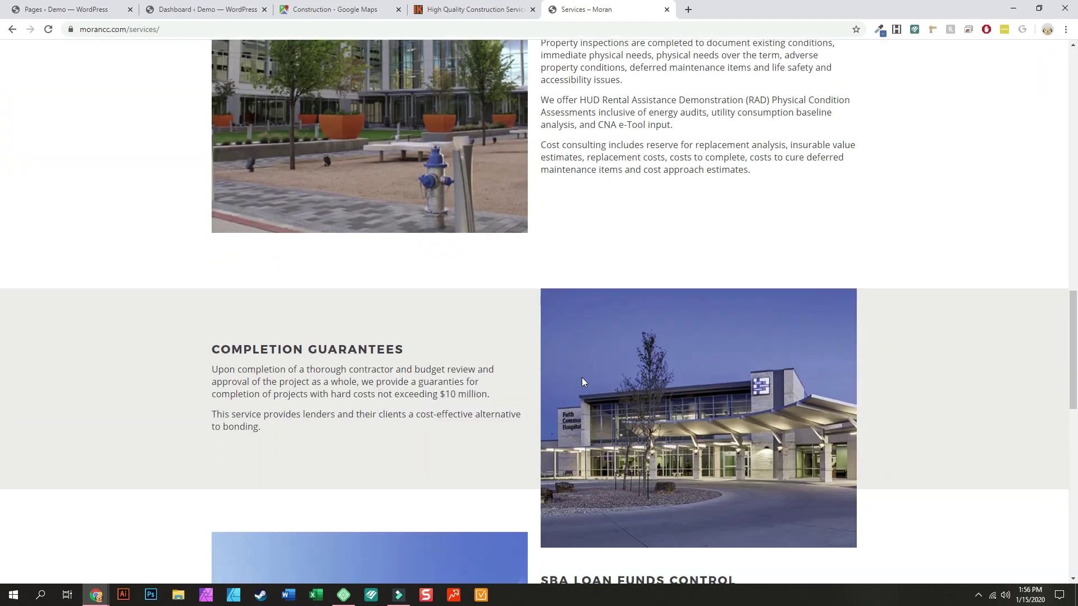
scroll(585, 387, "down", 9)
scroll(585, 419, "up", 15)
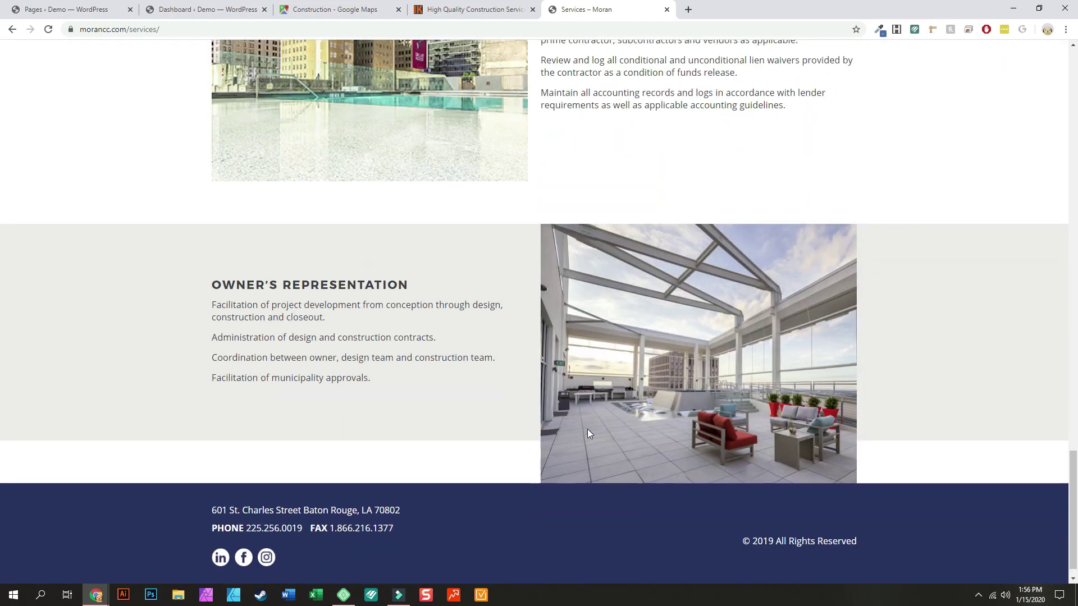
scroll(588, 426, "up", 15)
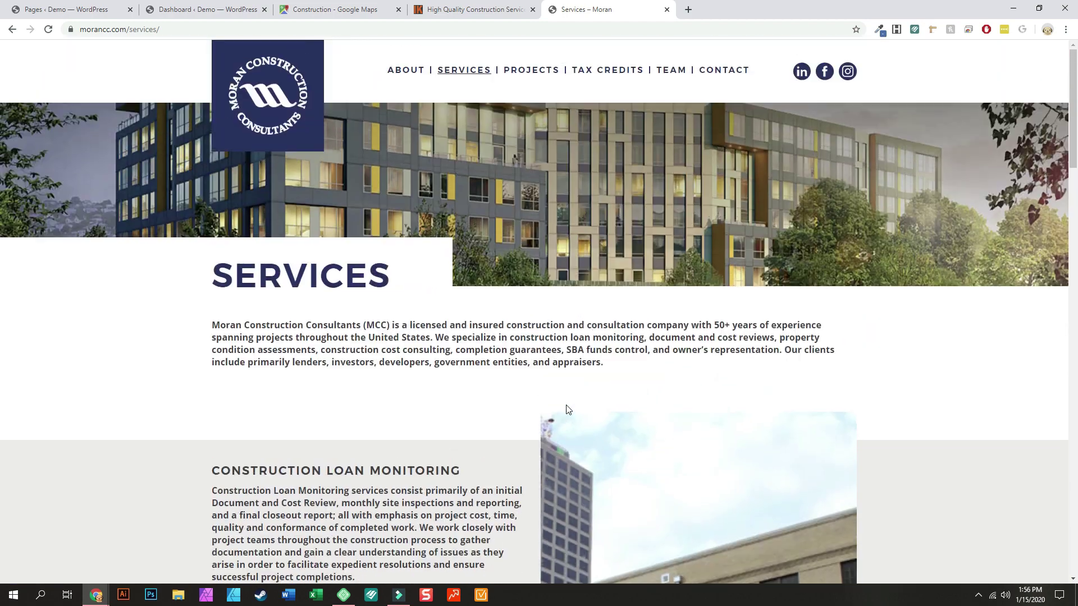
scroll(566, 406, "down", 5)
scroll(568, 405, "down", 2)
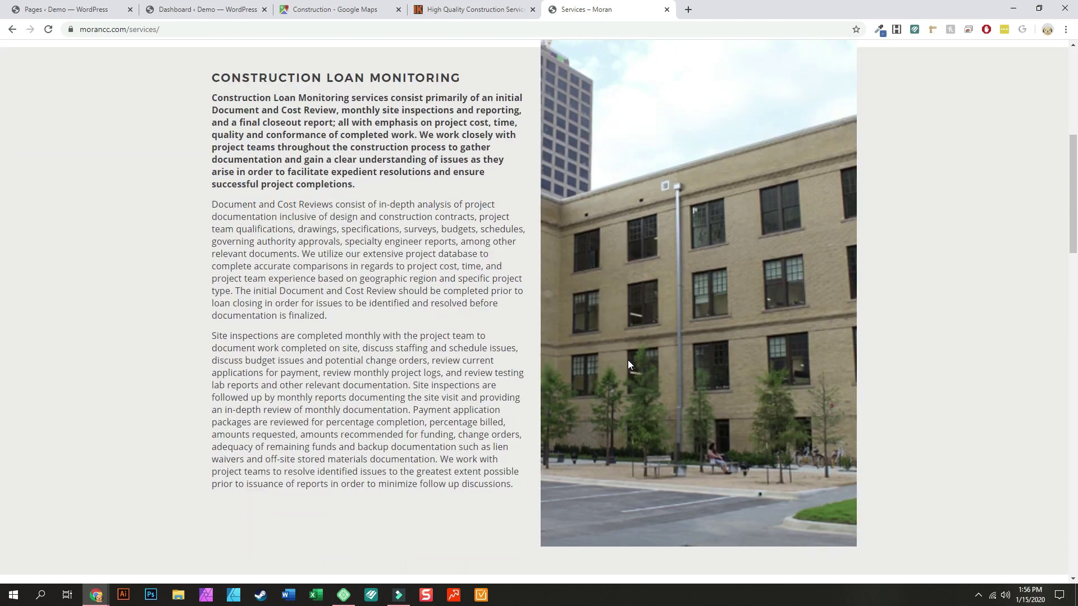
scroll(691, 333, "up", 7)
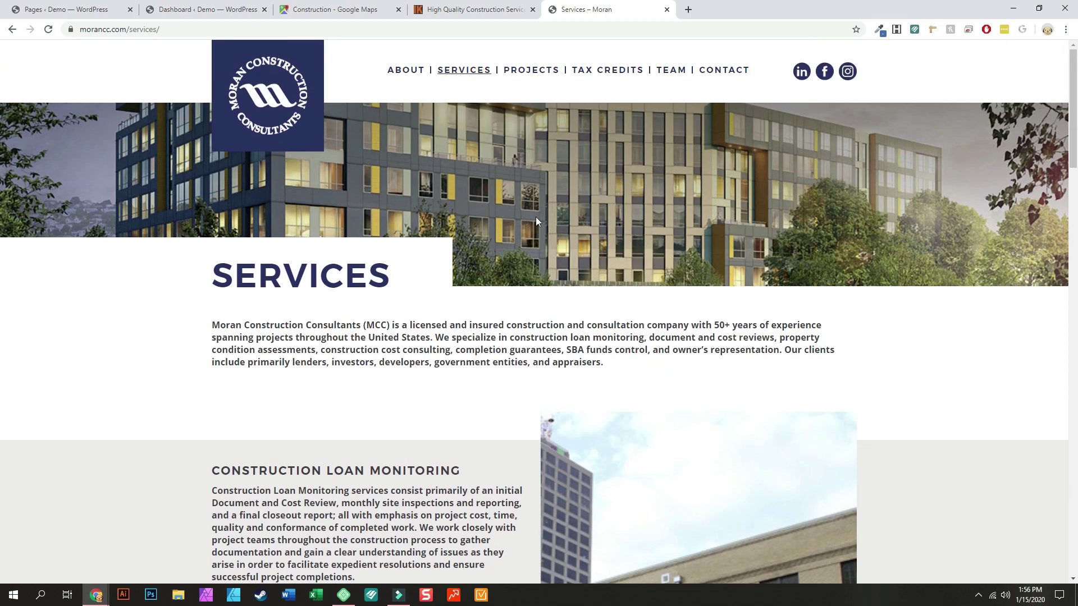
Visit the Moran site's Projects page and review its category filters, project gallery and footer.
left_click(528, 73)
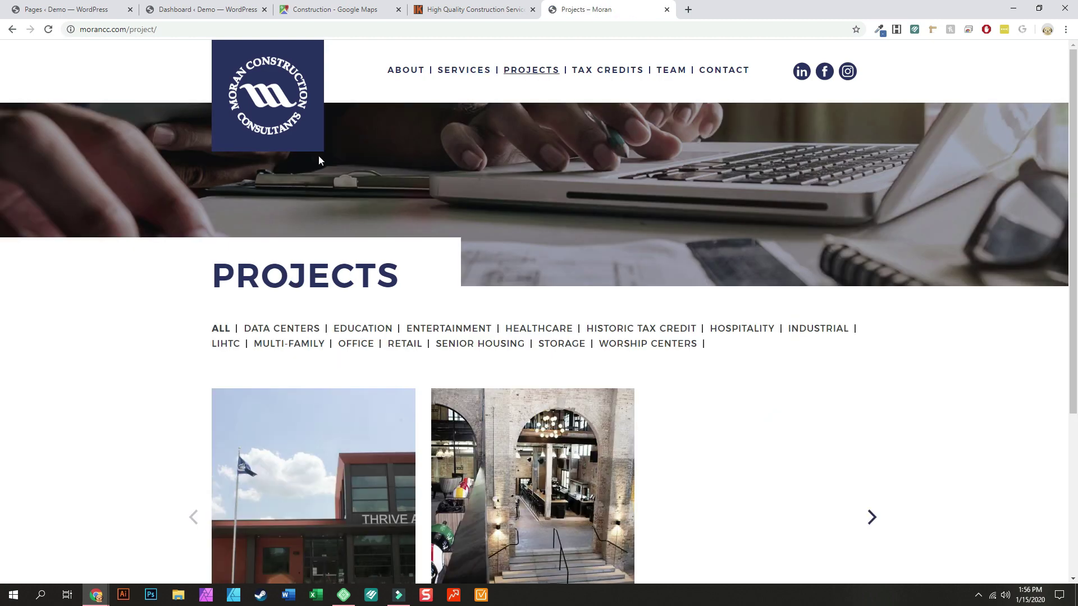
scroll(443, 218, "down", 5)
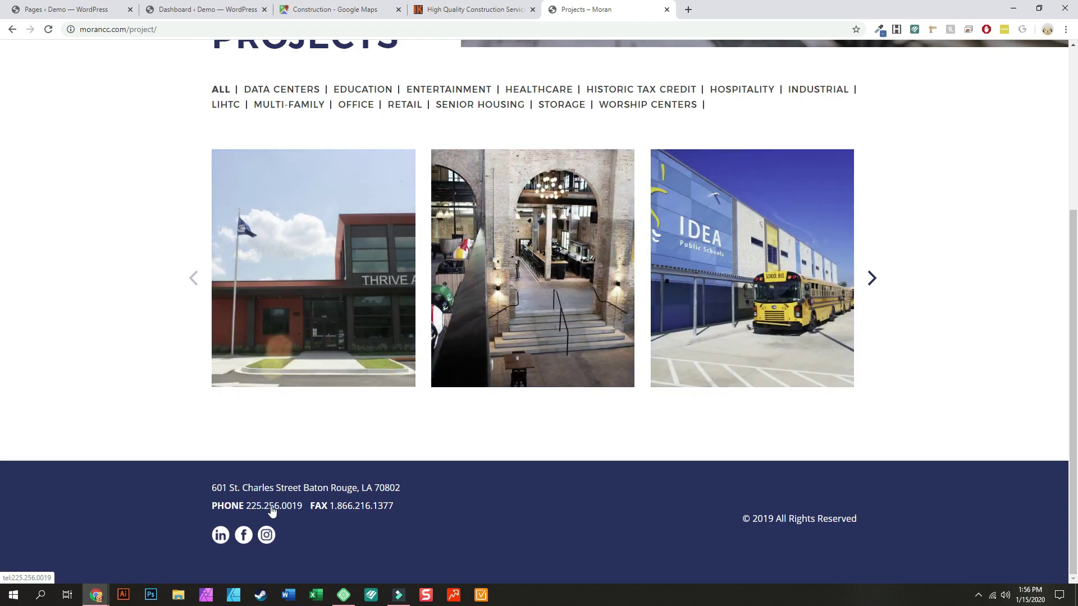
scroll(330, 222, "up", 4)
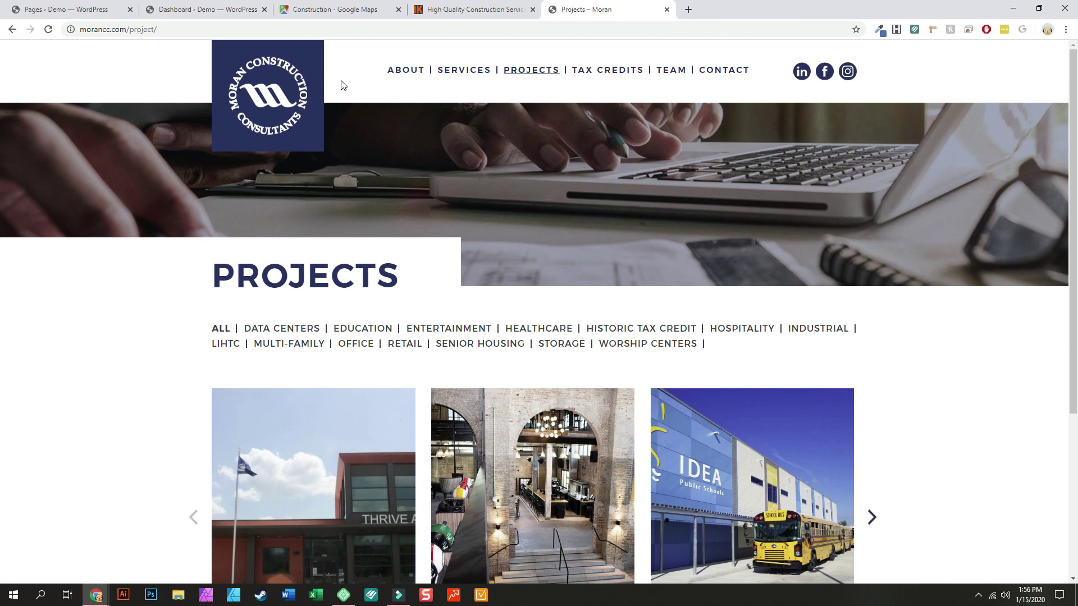
Return to the Moran site's homepage and view each of the four hero slides, ending on the first.
left_click(274, 78)
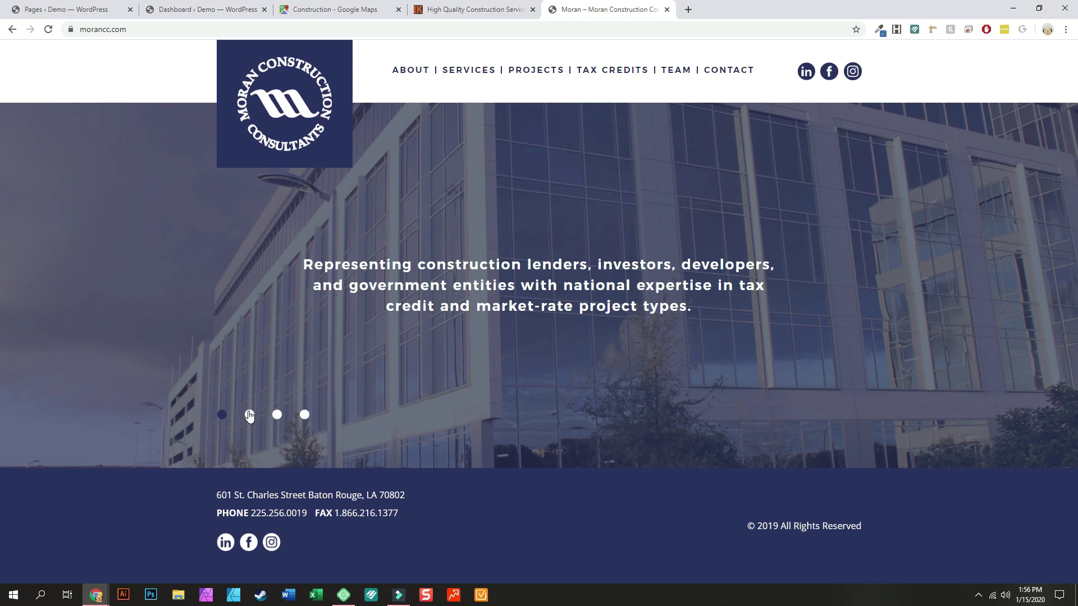
left_click(249, 416)
left_click(277, 415)
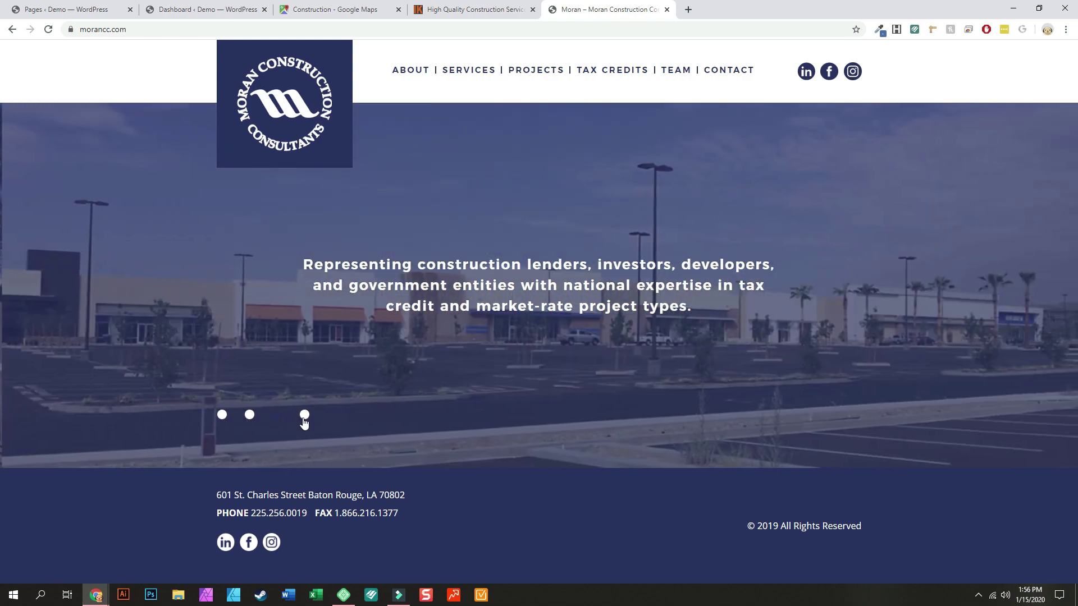
left_click(304, 416)
left_click(223, 415)
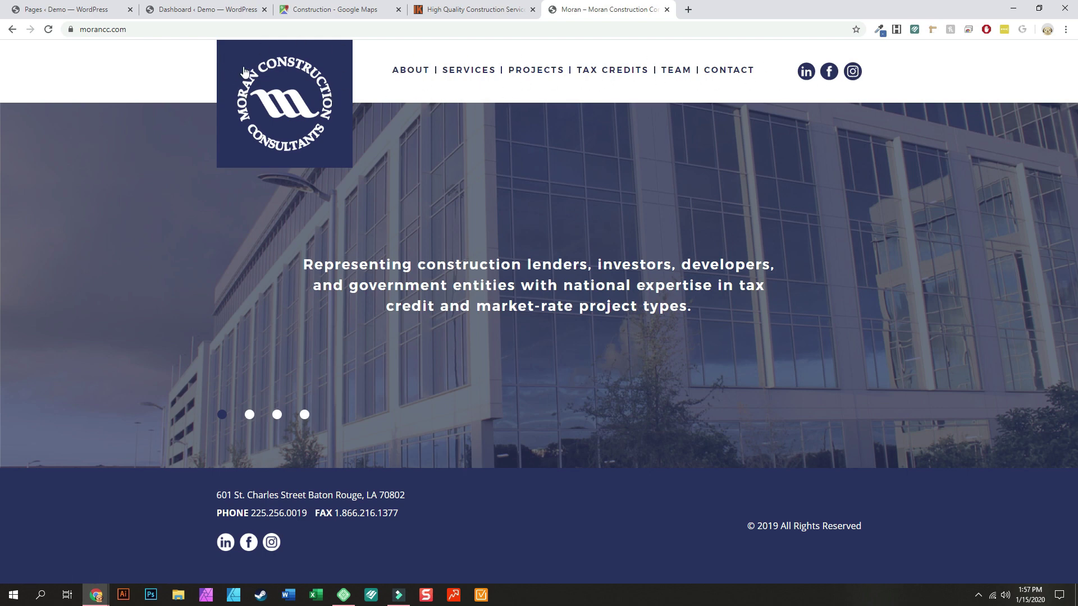
Start a new page on the WordPress demo site and close the High Quality Construction Services tab.
left_click(78, 9)
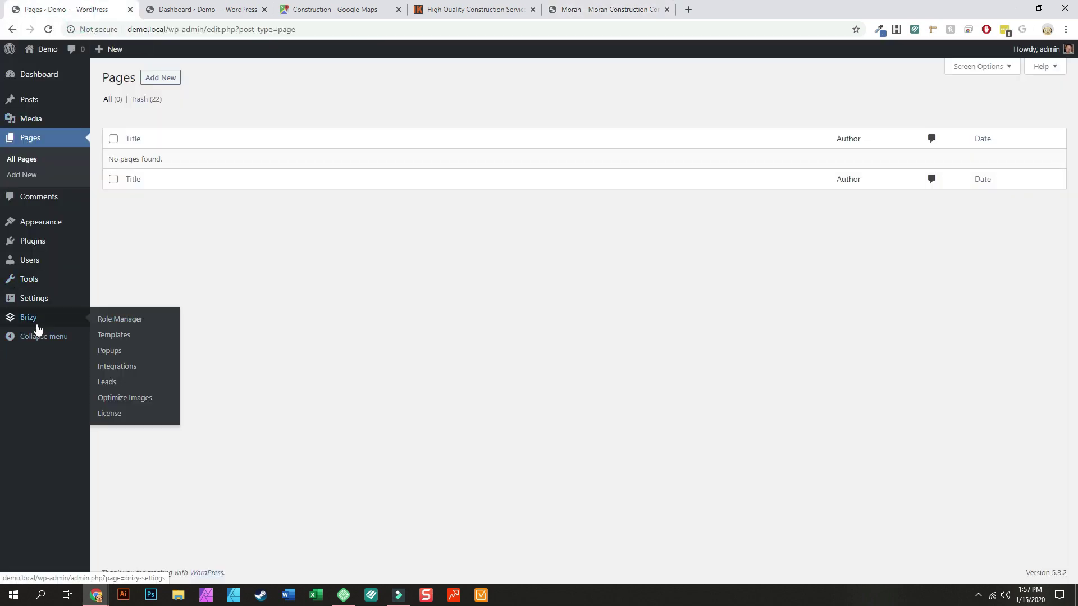
left_click(161, 78)
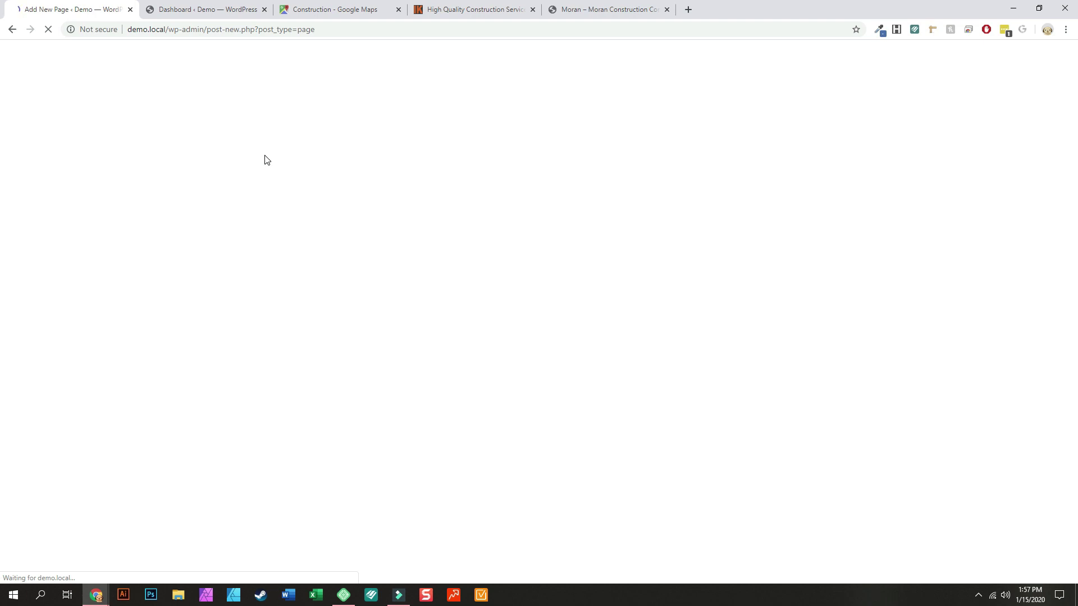
left_click(452, 10)
left_click(533, 10)
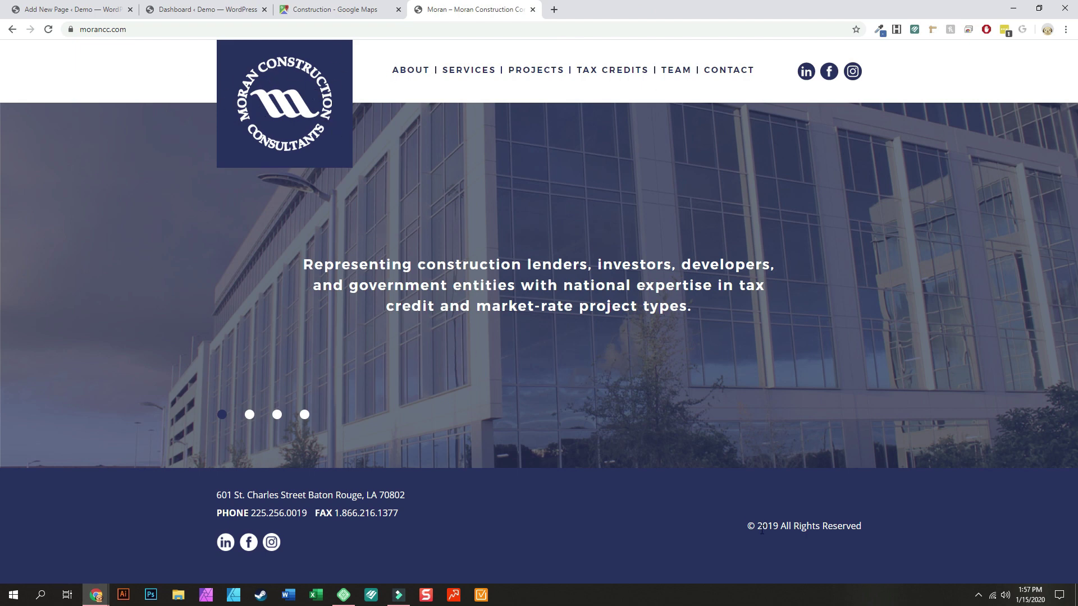
Title the new WordPress page "home" and publish it.
left_click(73, 4)
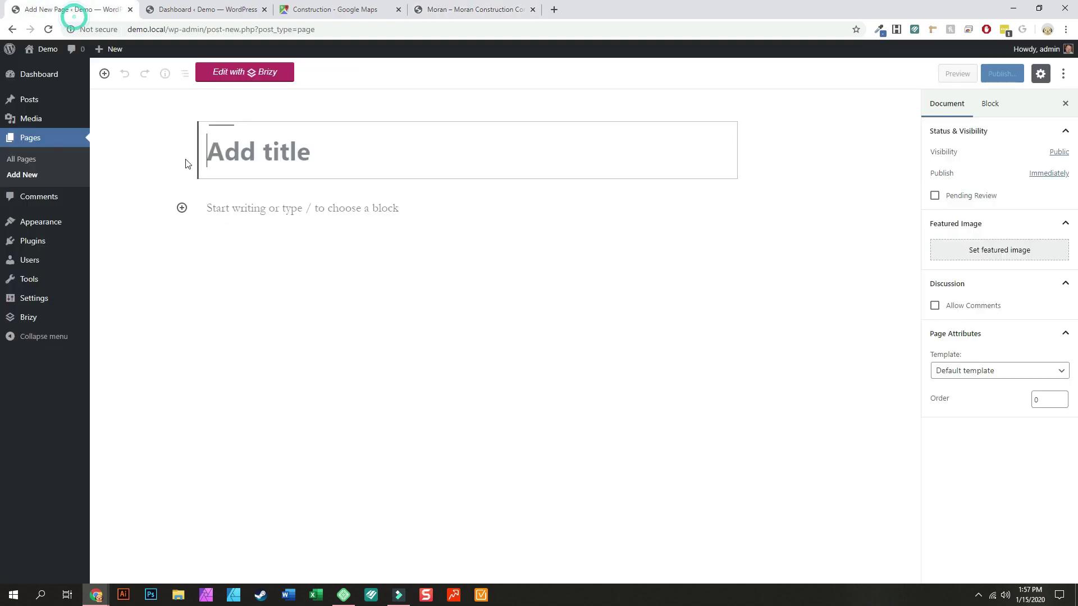
type("home")
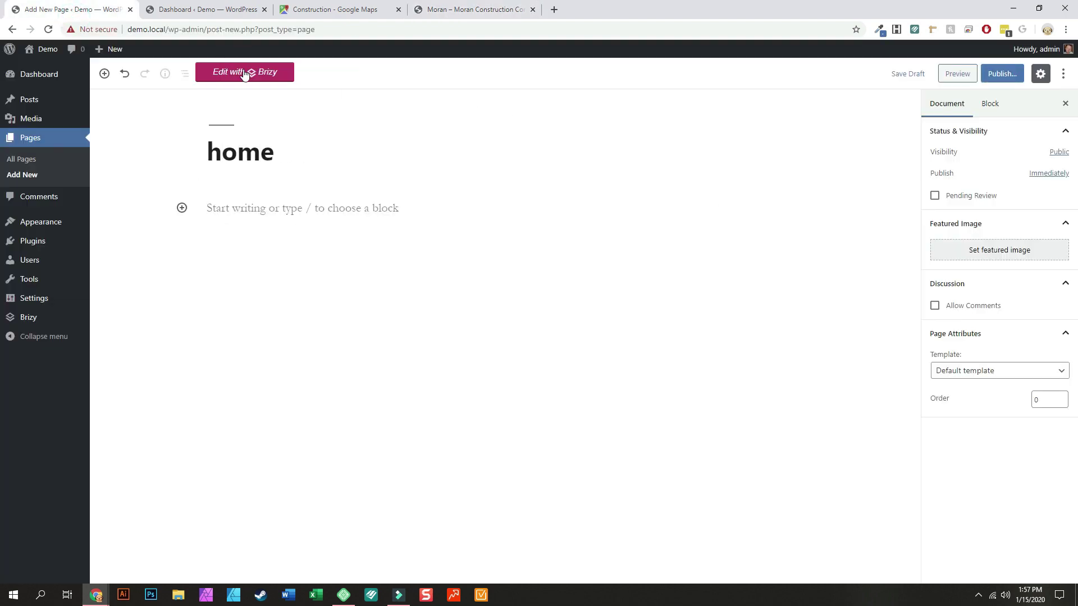
left_click(1002, 74)
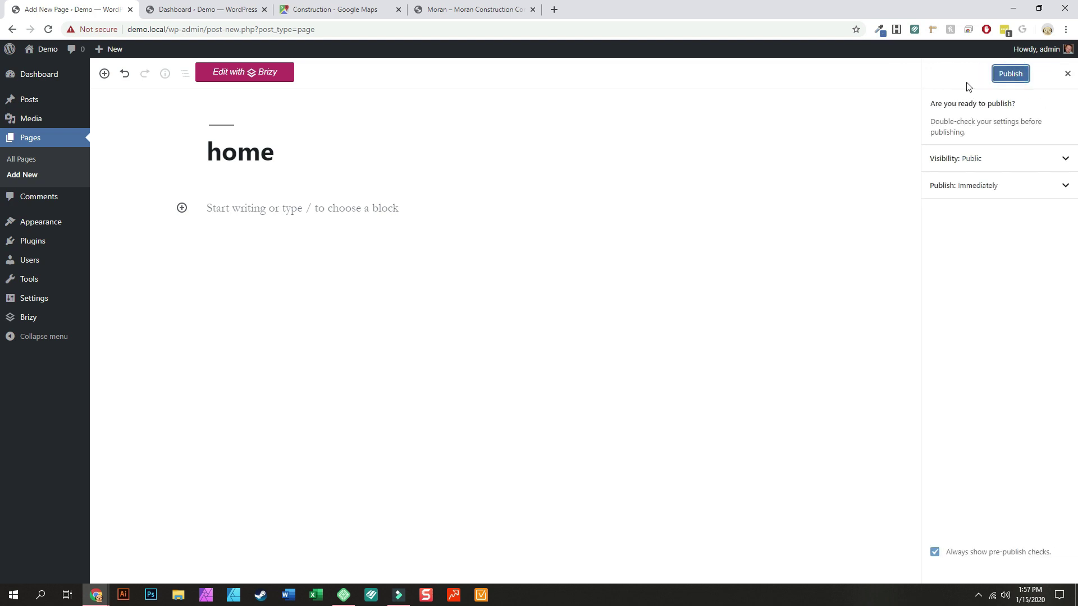
left_click(1010, 74)
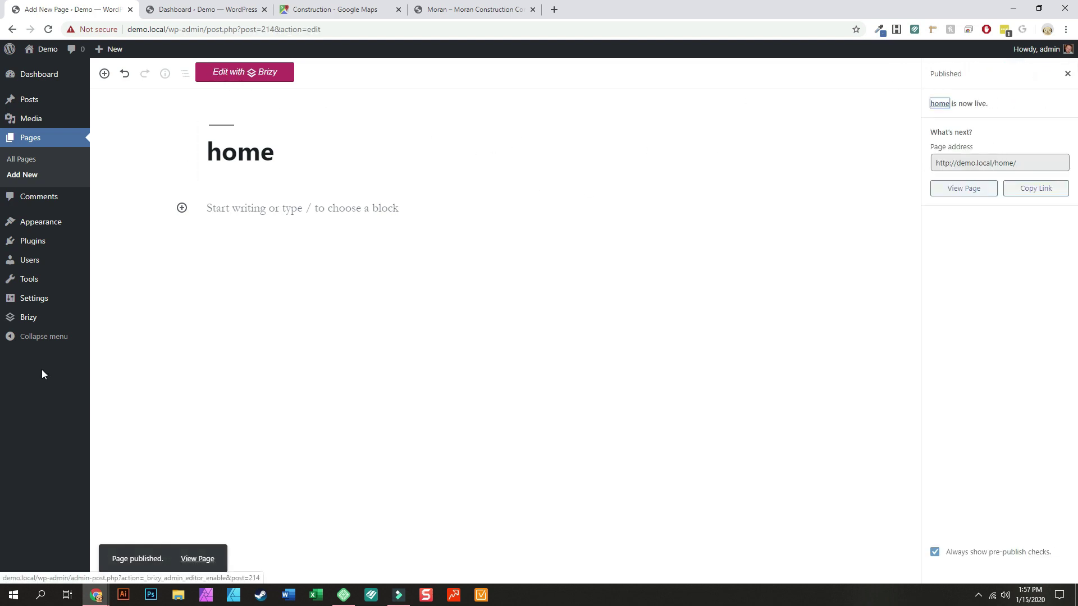
Create a new Brizy template titled "Header" and publish it.
mouse_move(31, 316)
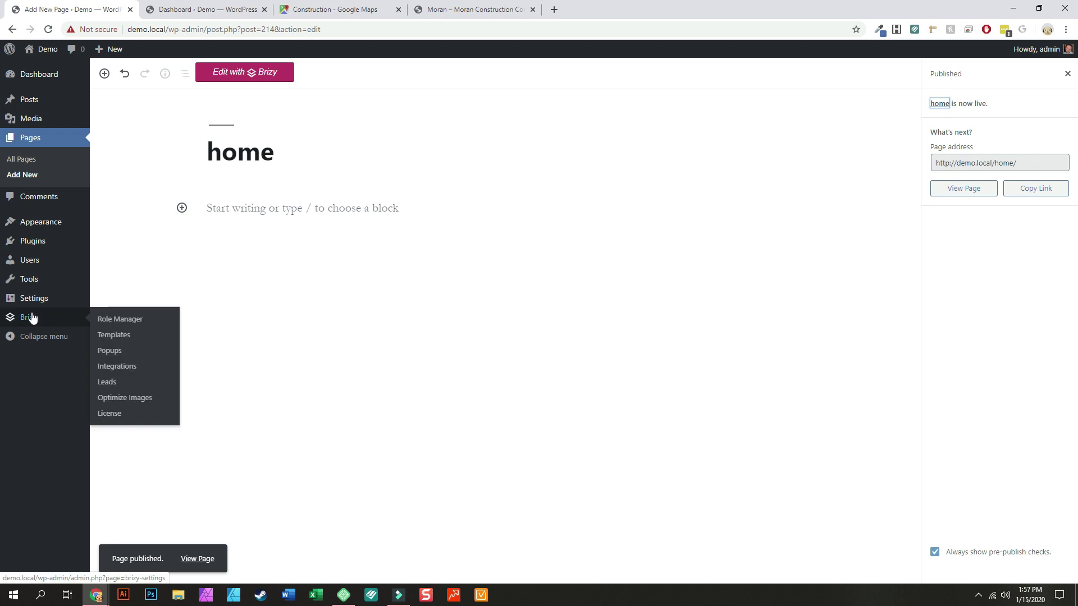
left_click(137, 340)
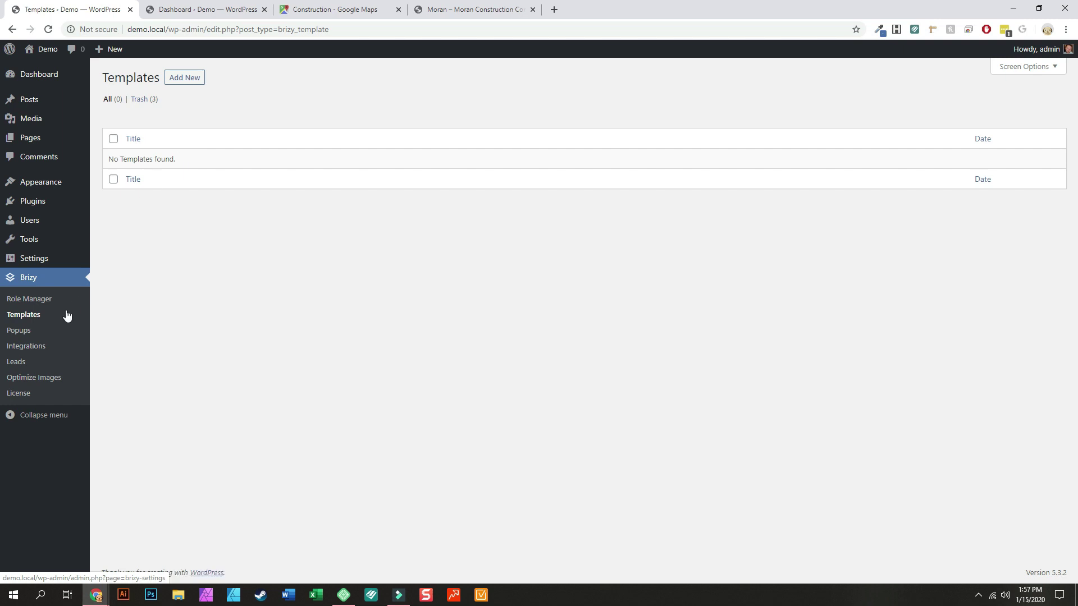
left_click(179, 78)
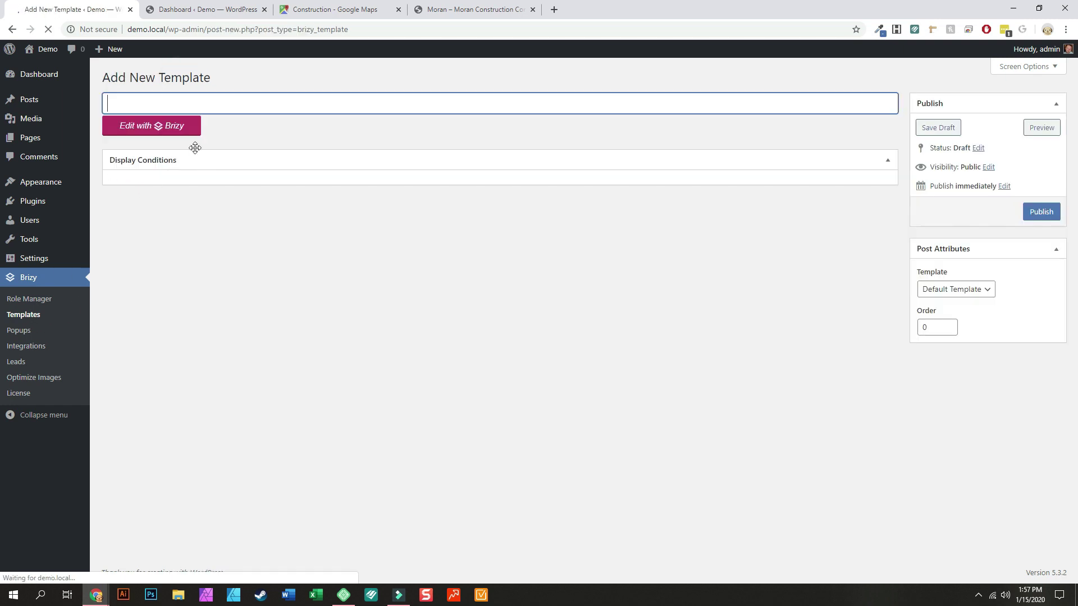
left_click(182, 103)
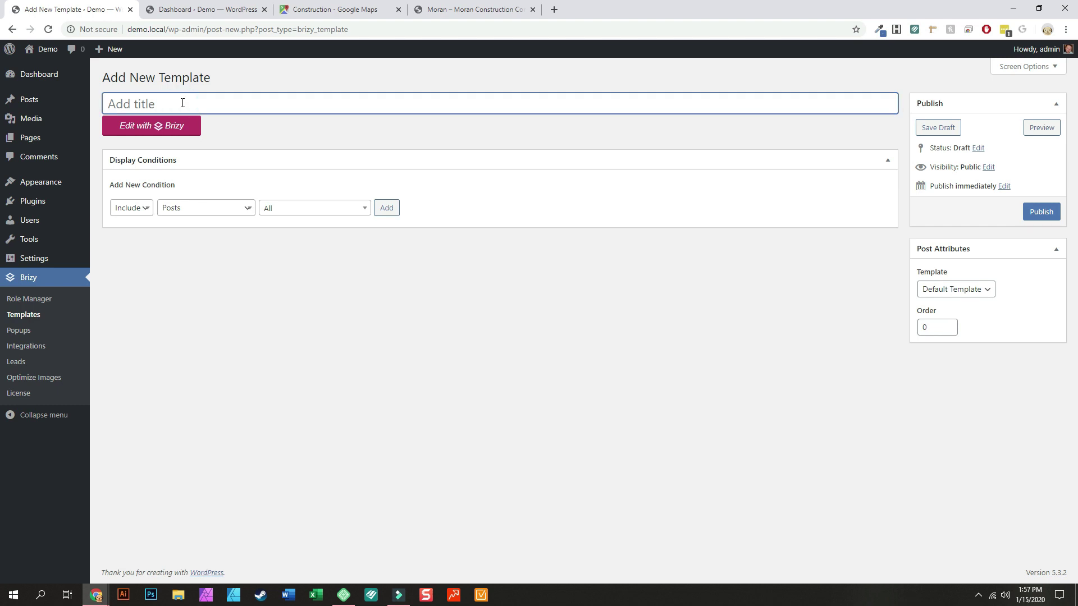
type("Header")
left_click(1044, 213)
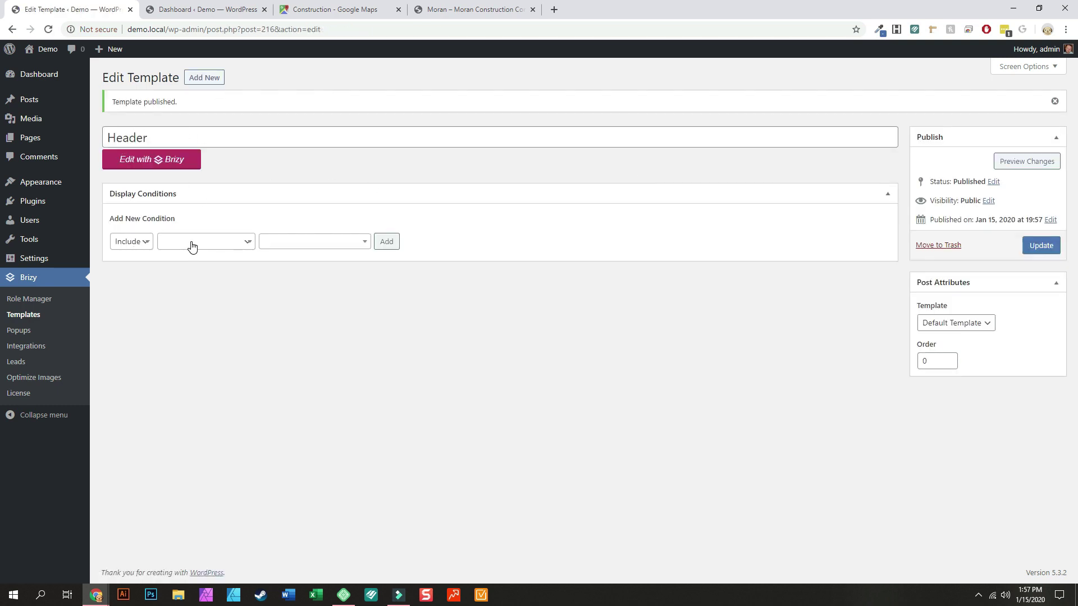
Set the content type of the Header template's new display condition to Pages.
left_click(191, 242)
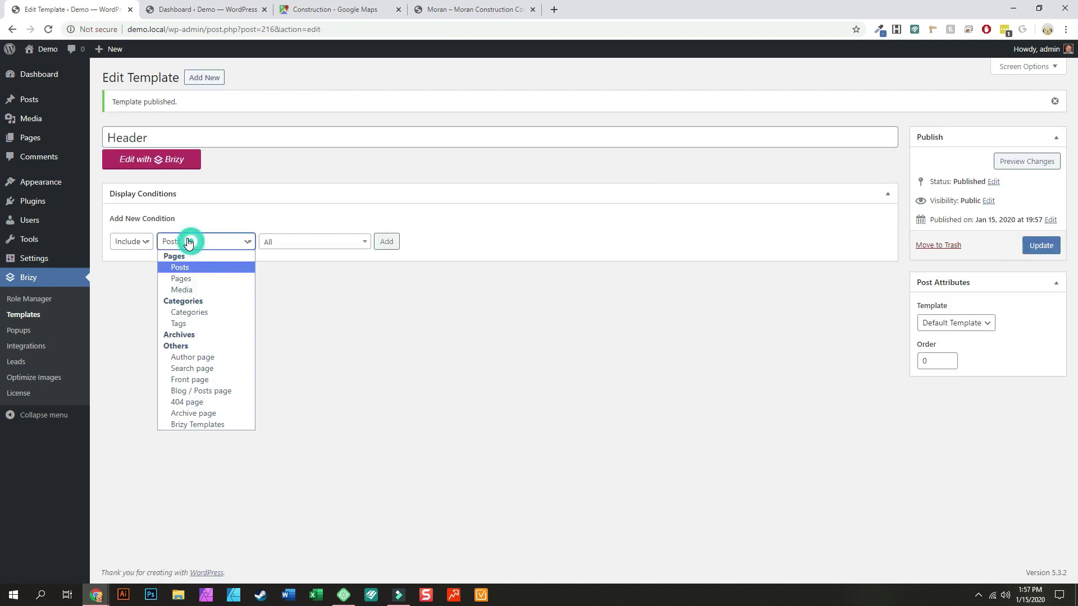
left_click(198, 277)
left_click(204, 246)
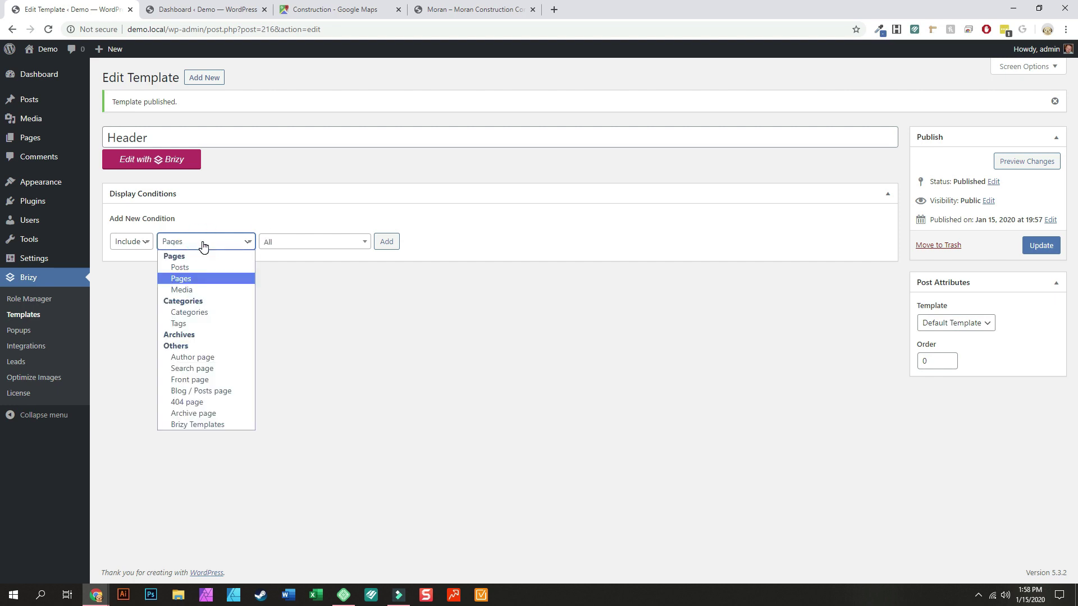
left_click(180, 279)
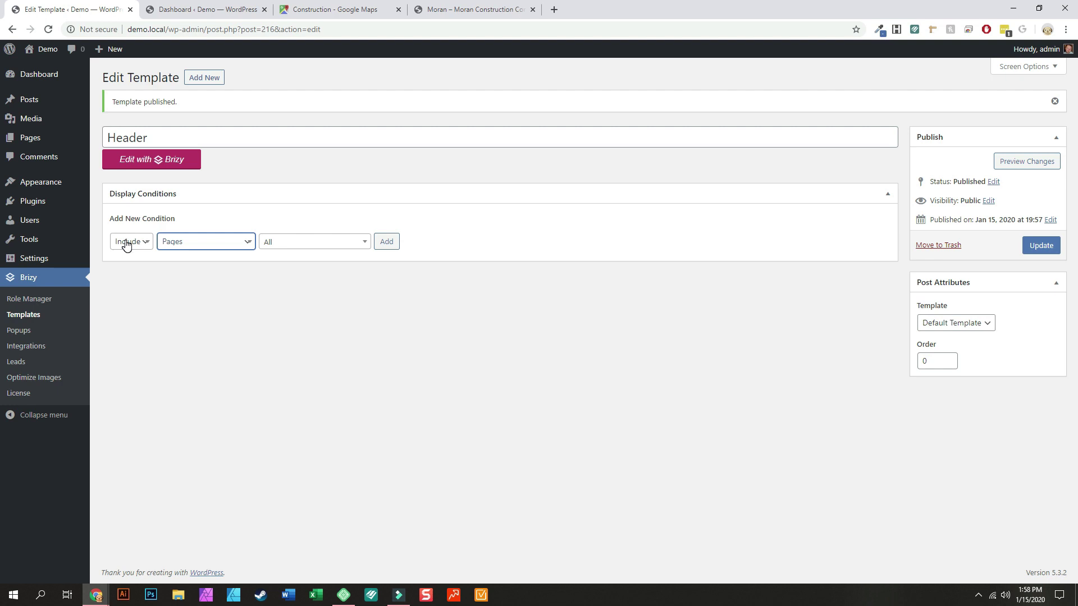
left_click(968, 330)
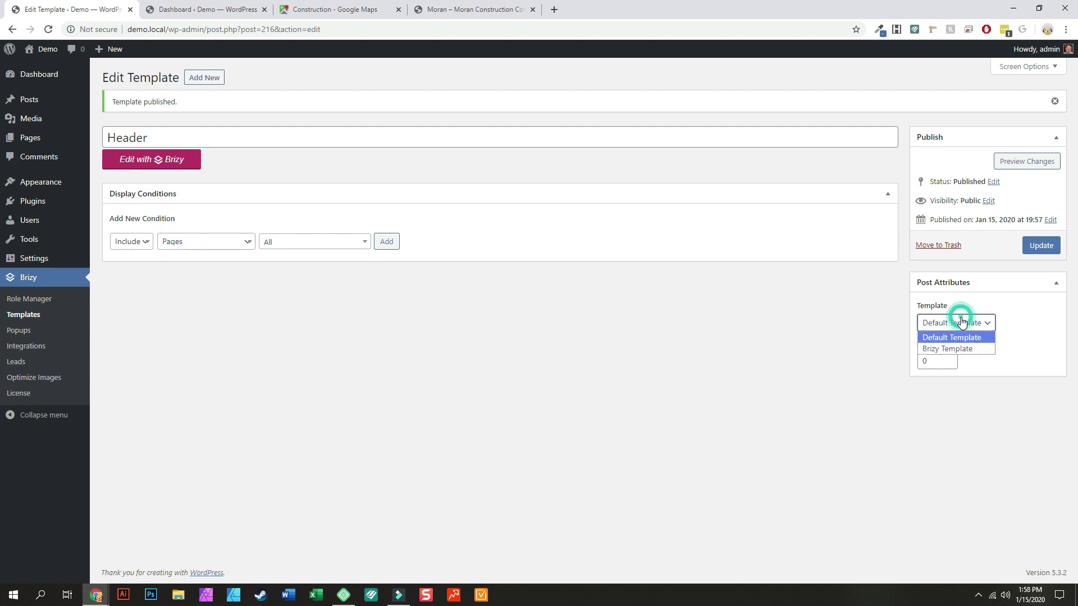
left_click(961, 319)
left_click(290, 241)
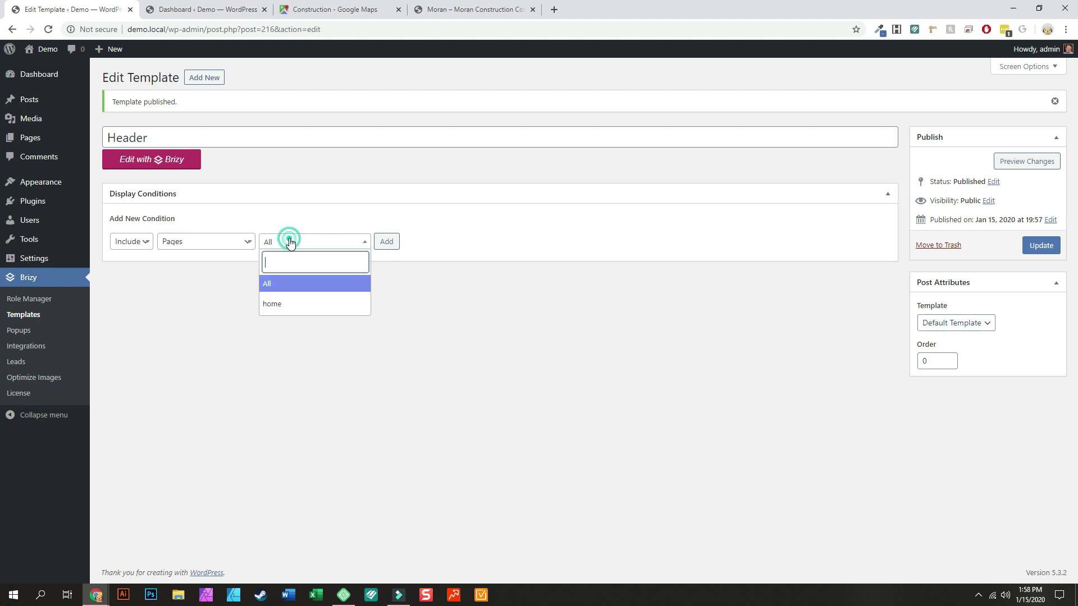
left_click(290, 241)
left_click(180, 242)
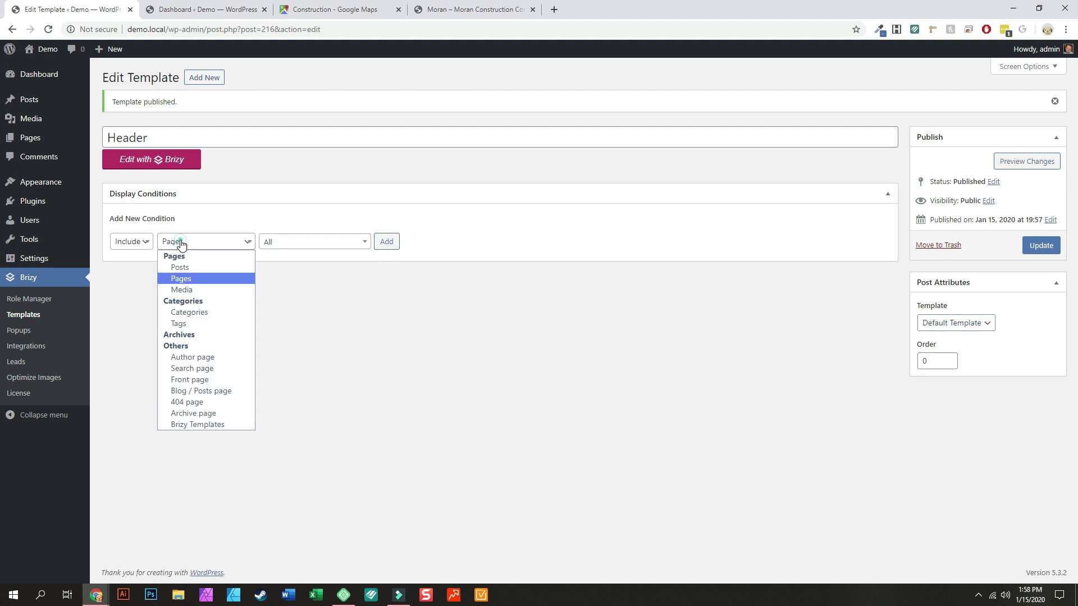
left_click(130, 239)
left_click(130, 240)
Add two display conditions to the Header template: include all Pages and include all Posts.
left_click(221, 241)
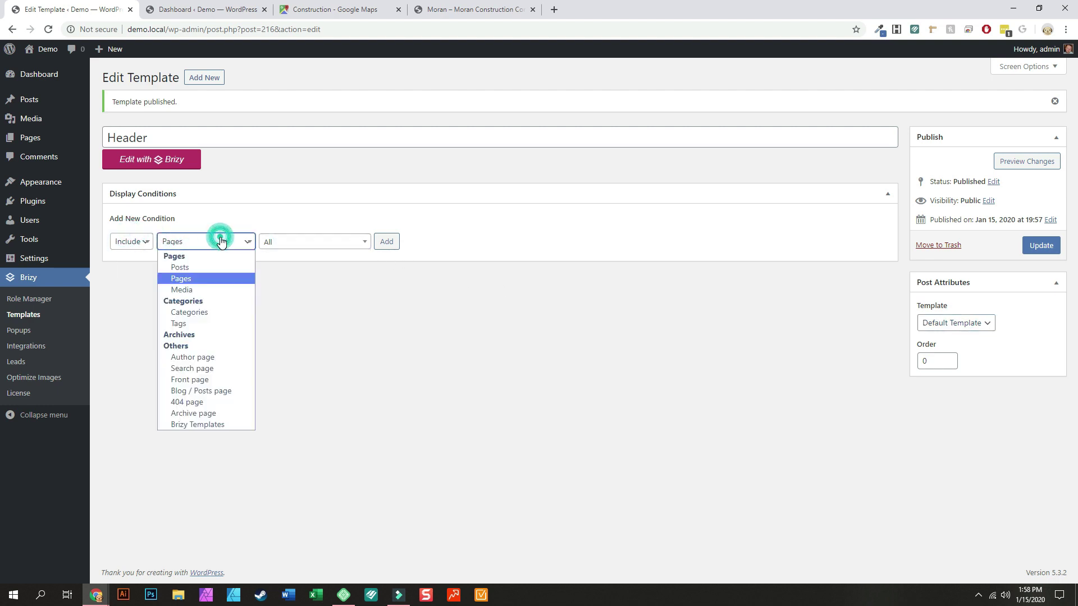
left_click(181, 279)
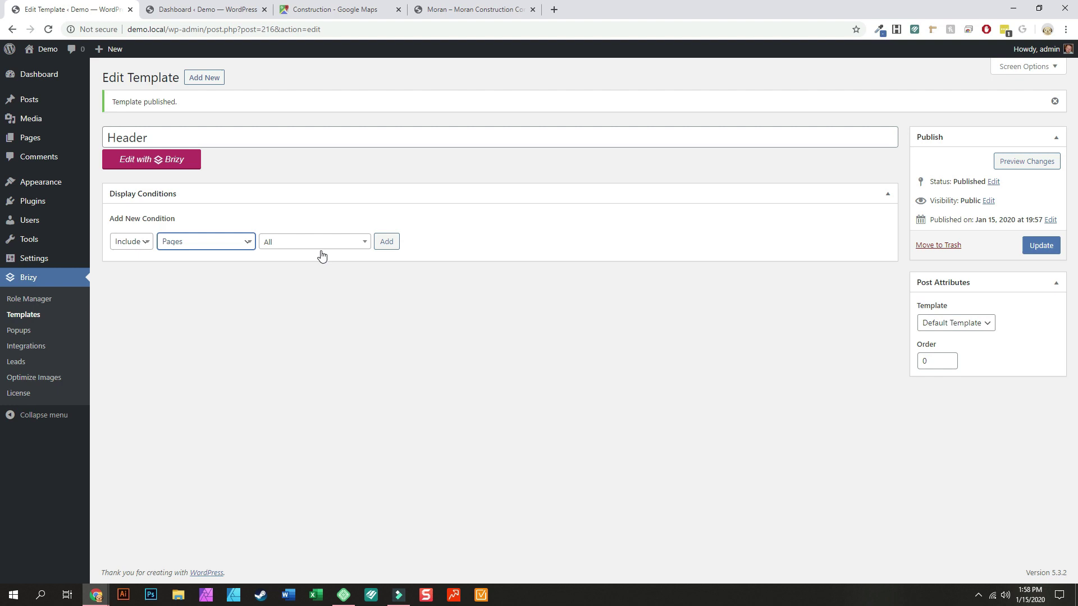
left_click(387, 242)
left_click(386, 241)
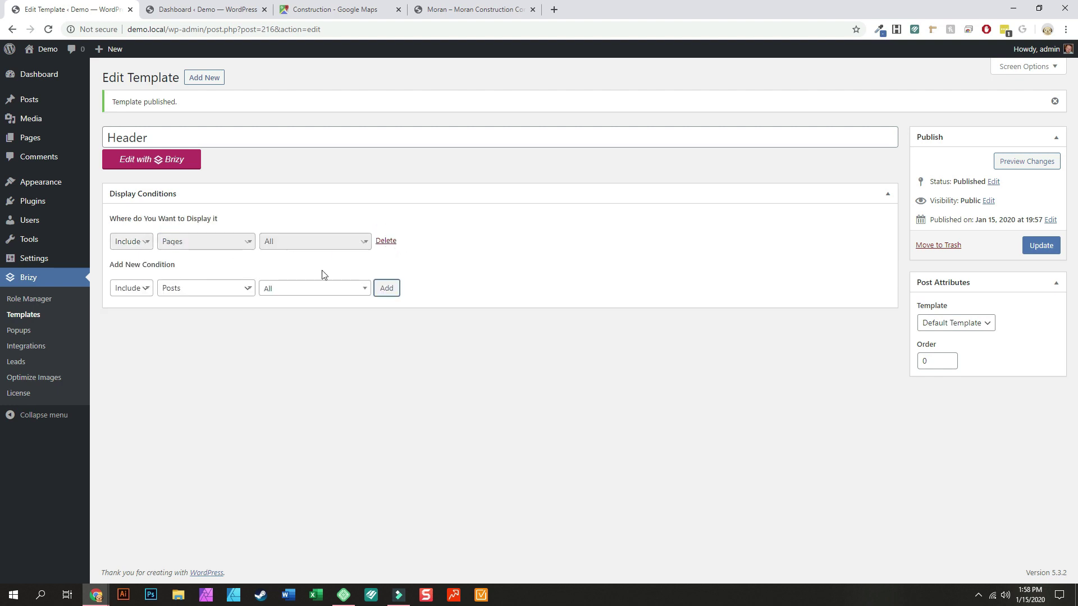
left_click(383, 278)
left_click(388, 289)
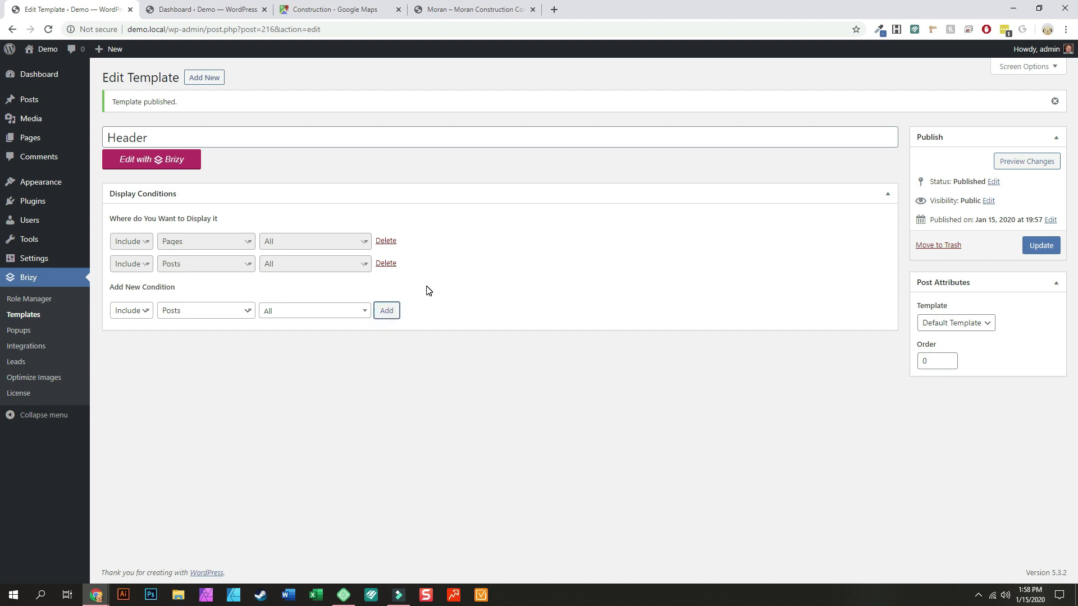
Open the Header template in the Brizy editor, check the Moran Construction site's header, and close the WordPress Dashboard tab.
left_click(134, 164)
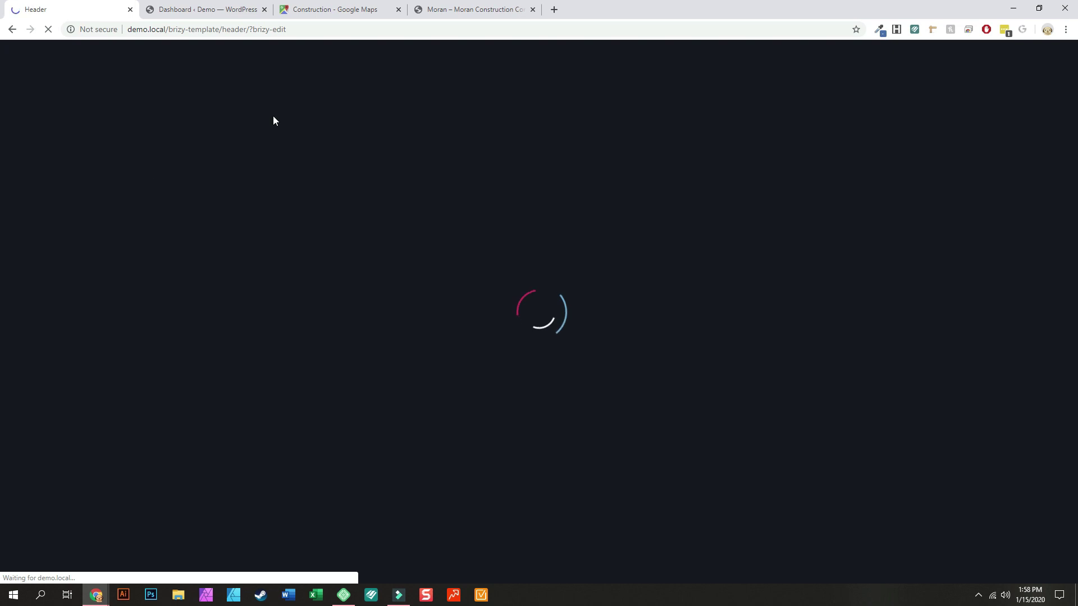
left_click(470, 9)
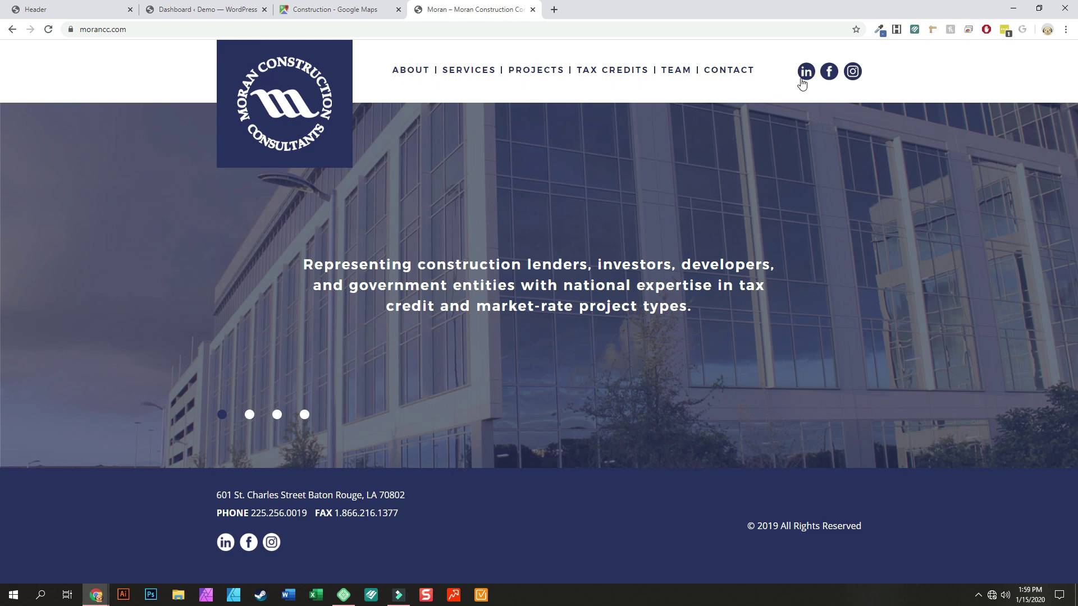
left_click(196, 10)
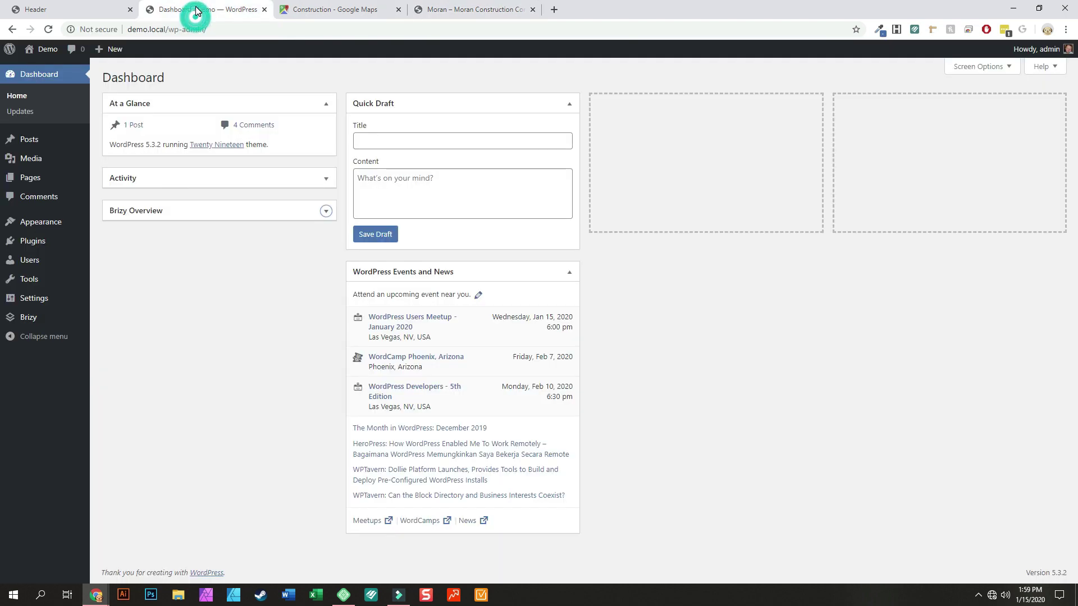
left_click(73, 10)
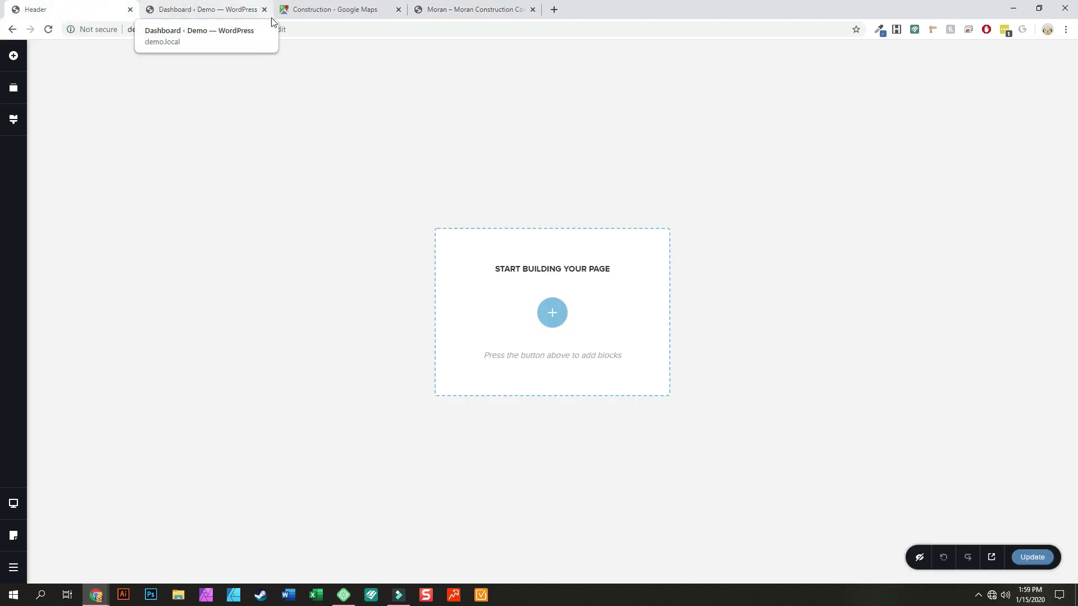
left_click(264, 9)
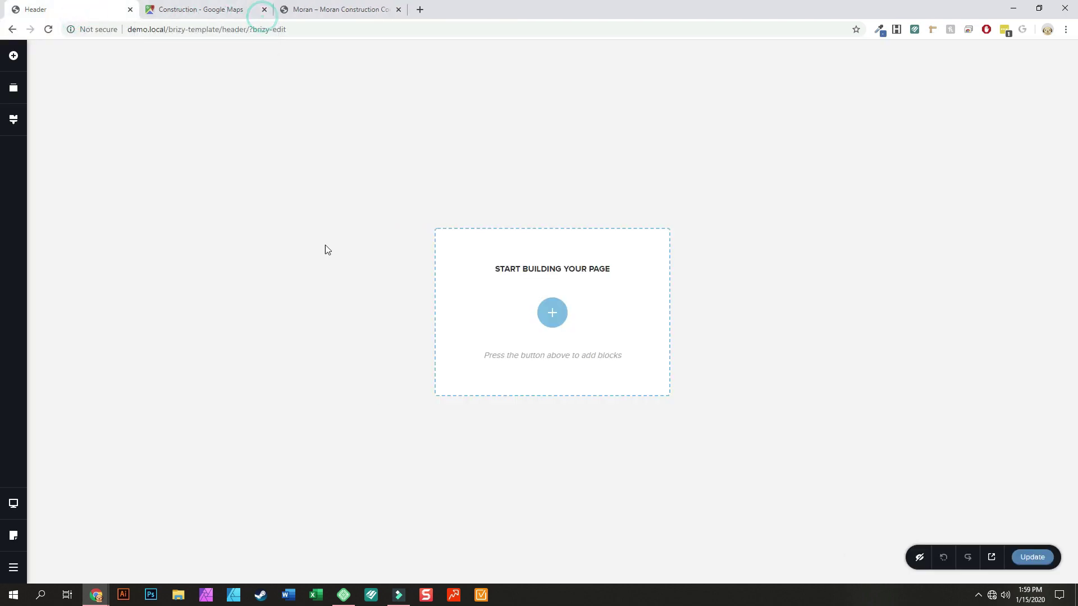
Insert the Light header block from Kit #2 that has a logo, centred hamburger menu and social icons, using the Moran header as reference.
left_click(552, 313)
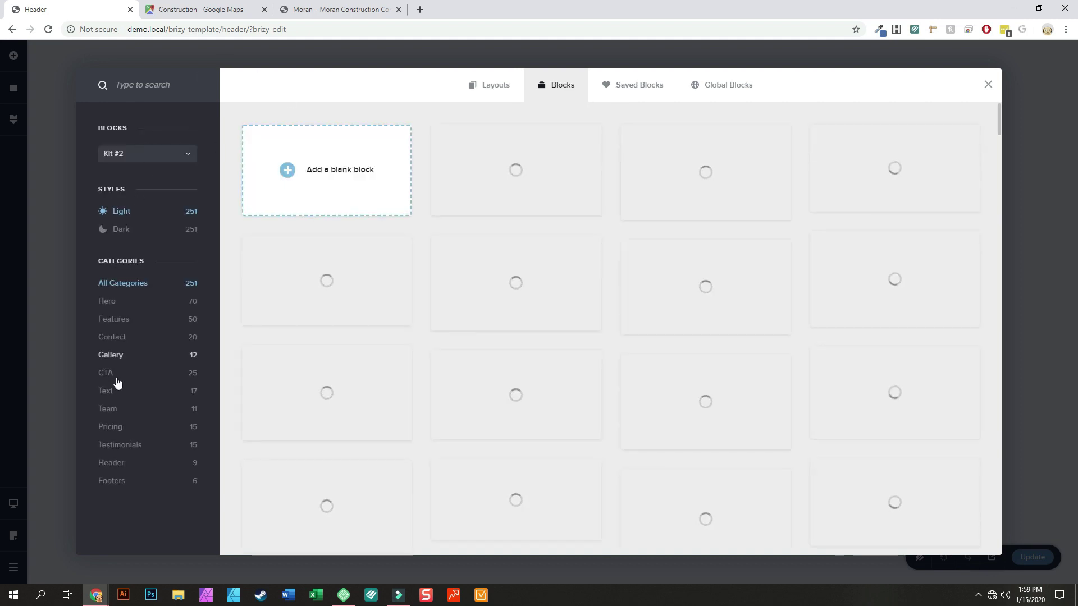
left_click(109, 465)
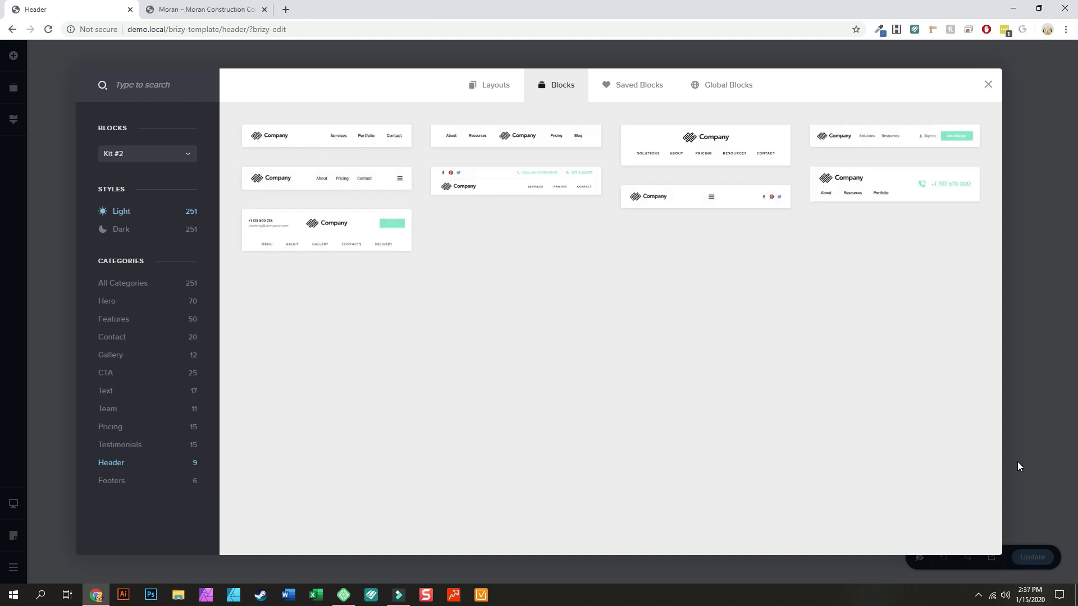
left_click(978, 596)
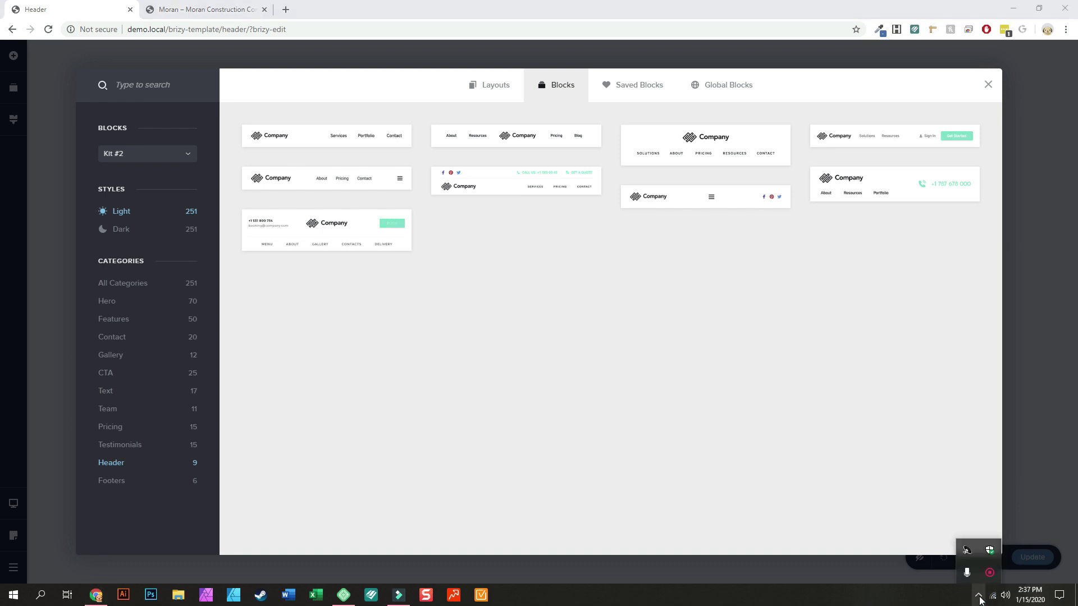
left_click(979, 599)
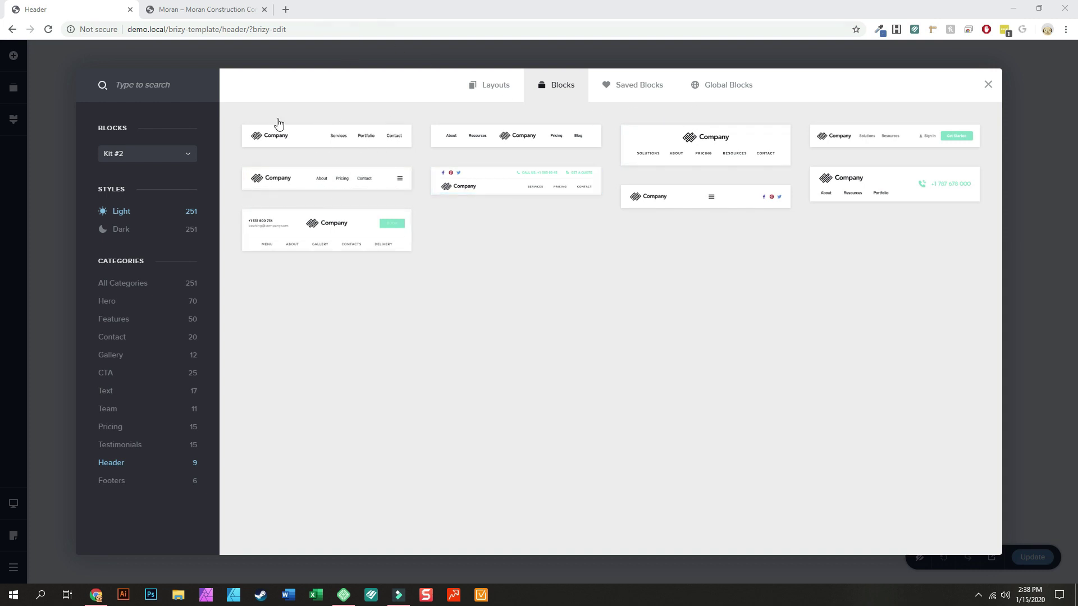
left_click(173, 10)
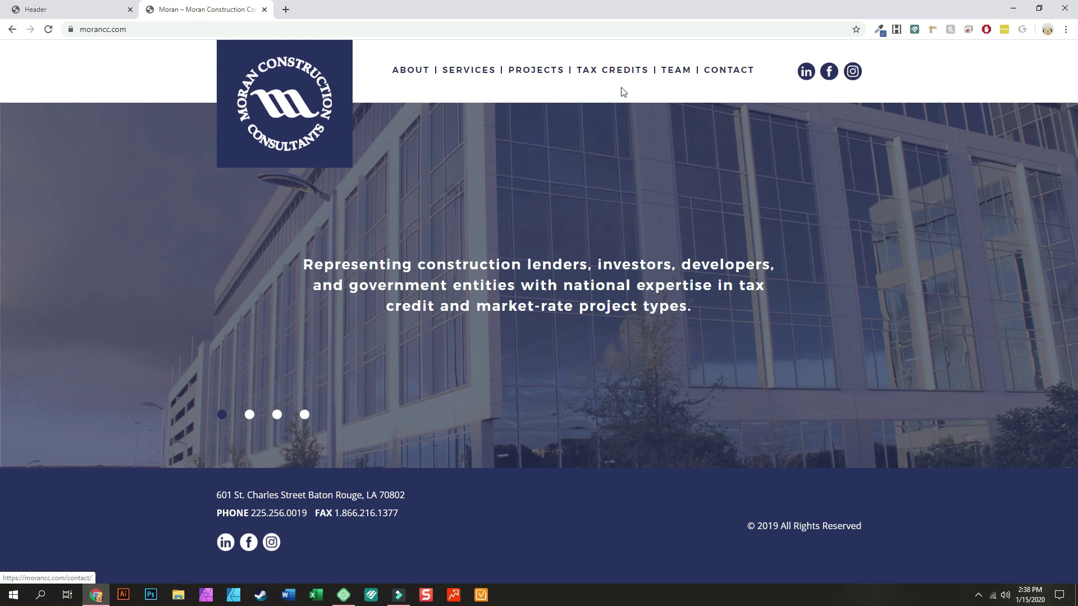
left_click(64, 11)
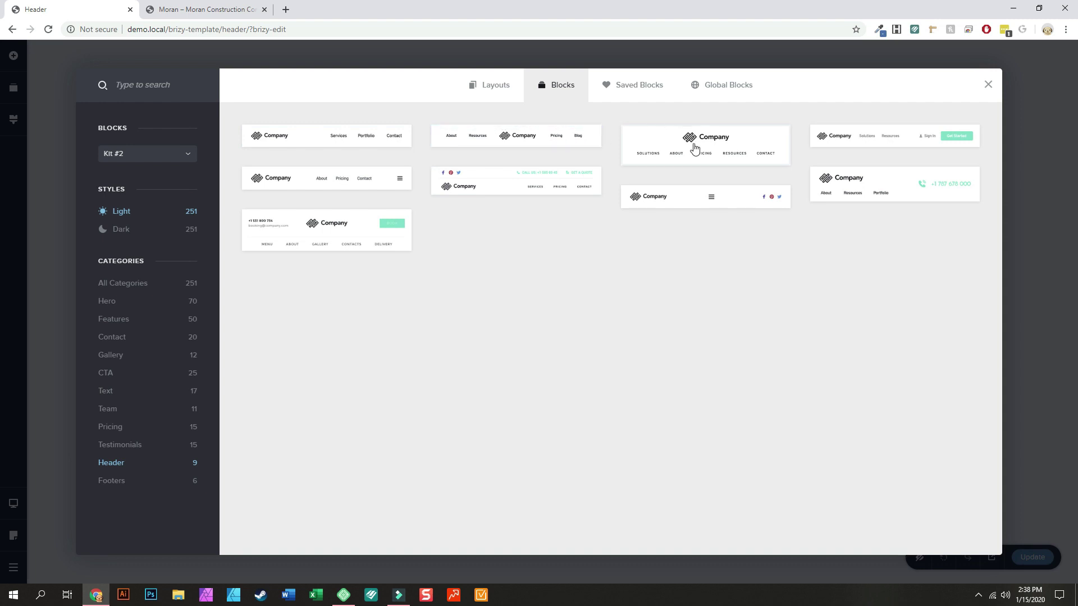
left_click(702, 196)
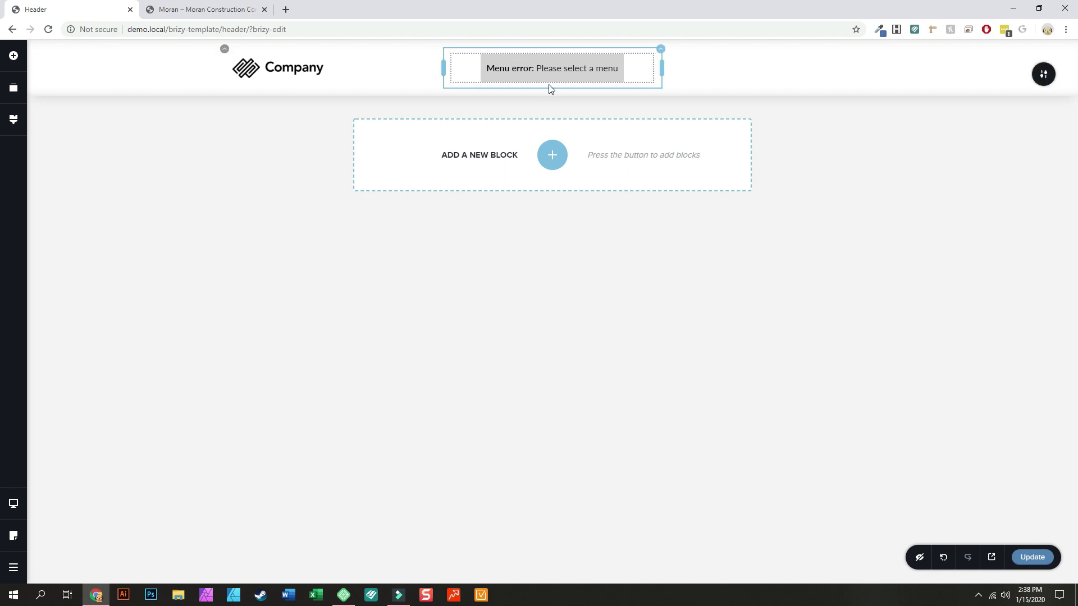
Assign the main navigation menu to the header's menu element and turn off its hamburger display.
left_click(581, 66)
left_click(651, 55)
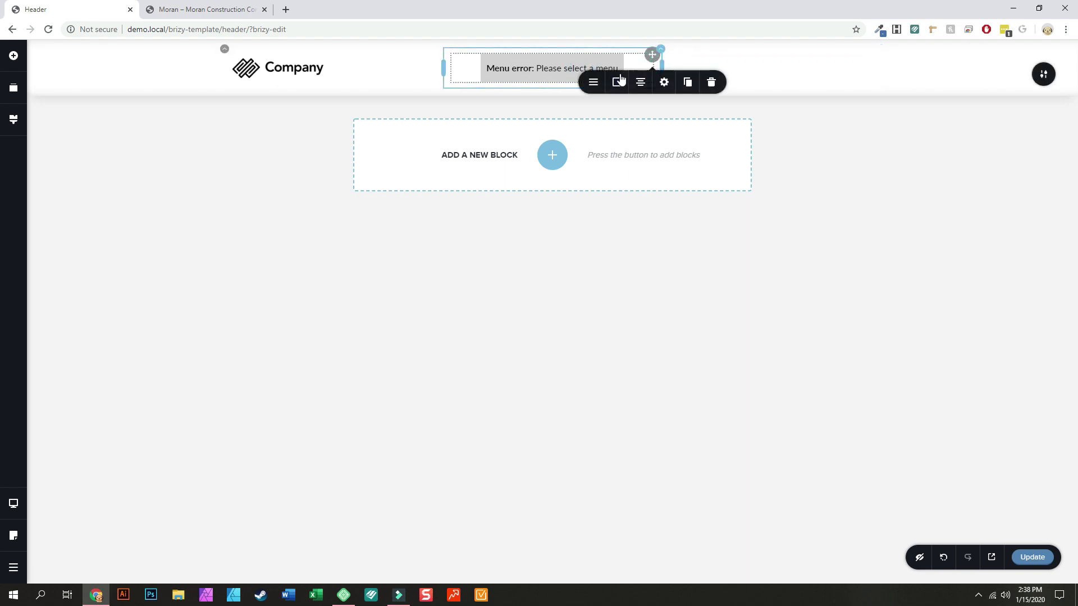
left_click(594, 83)
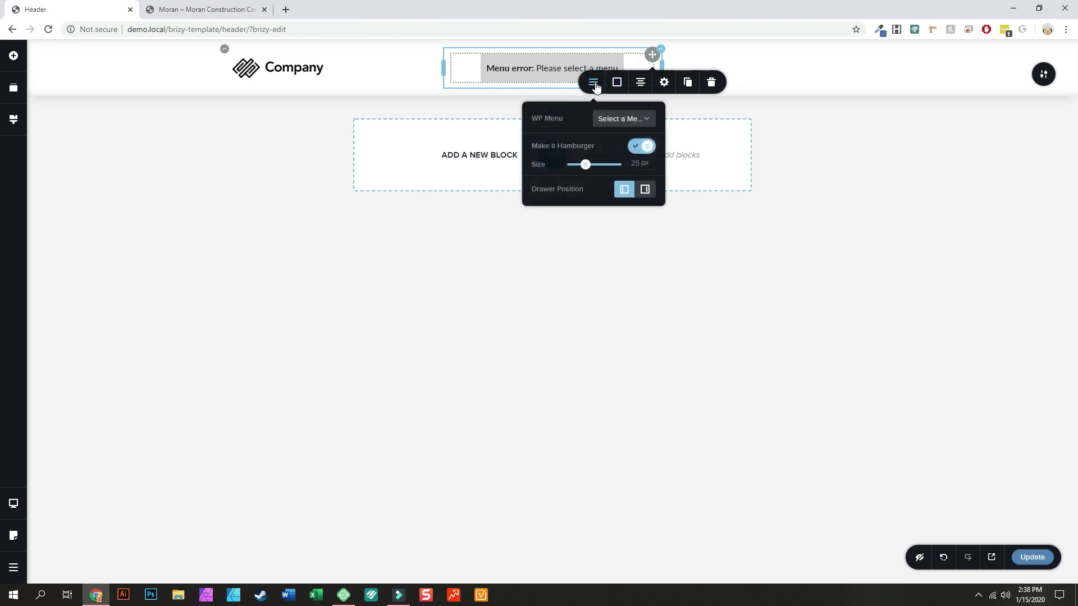
left_click(625, 117)
left_click(616, 139)
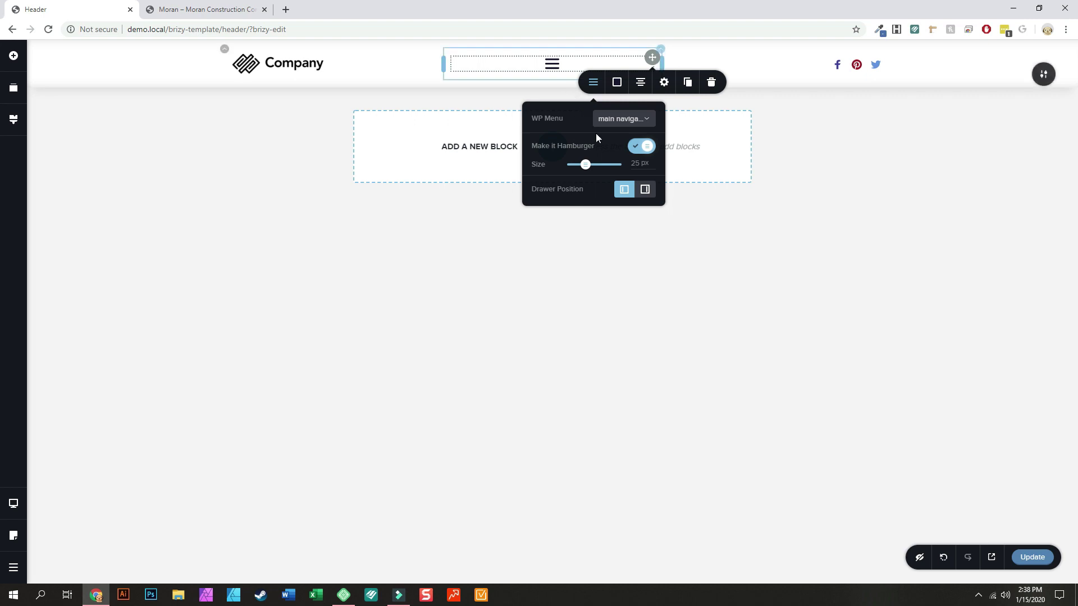
left_click(634, 146)
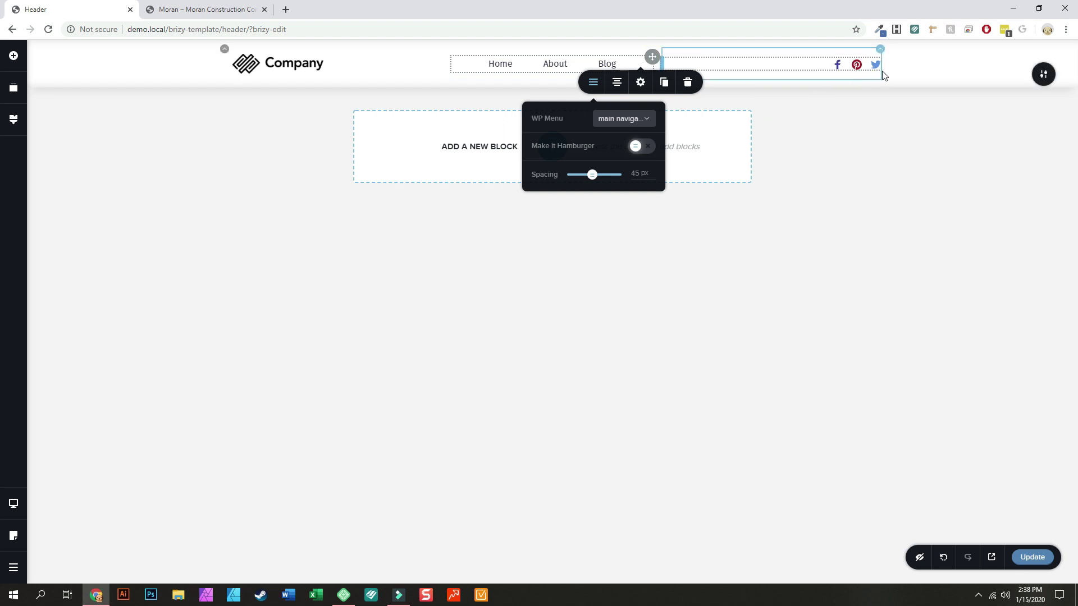
left_click(812, 141)
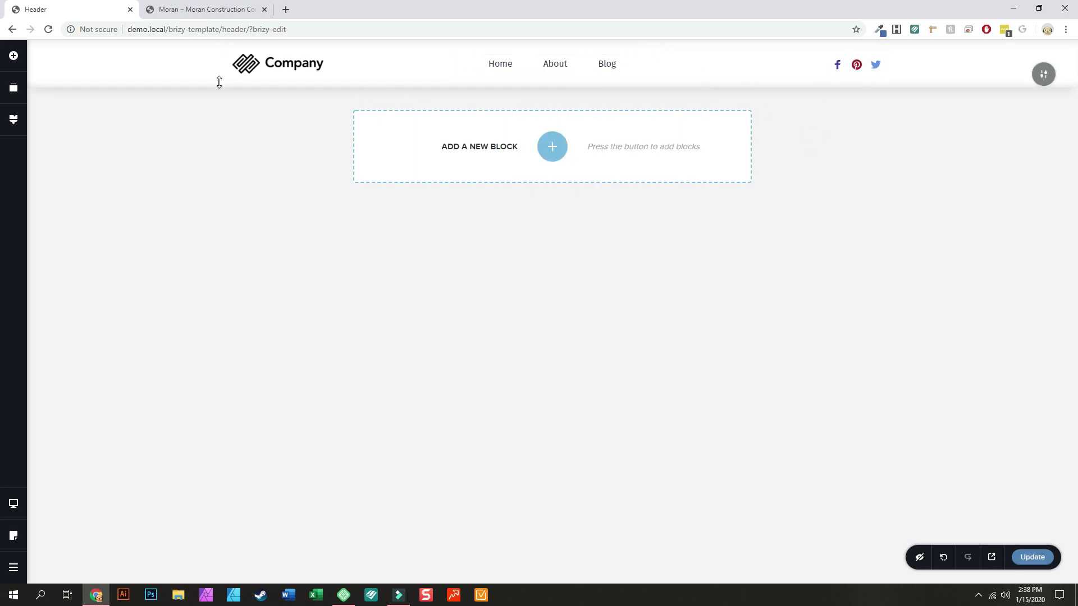
Give the header's logo column a solid purple overlay from the palette, modelled on the Moran site's coloured logo box.
left_click(290, 63)
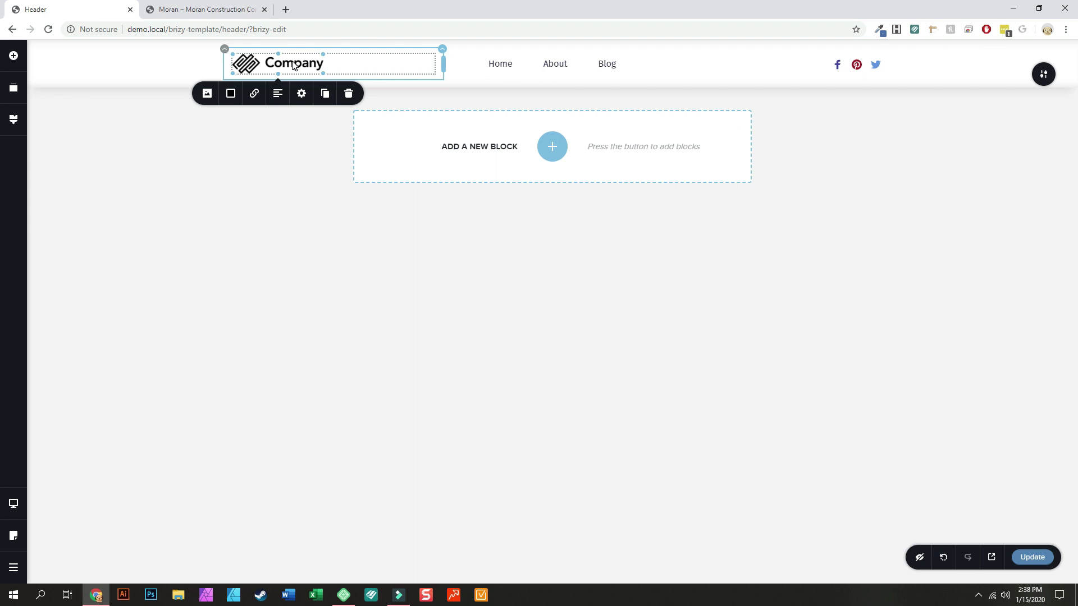
left_click(211, 9)
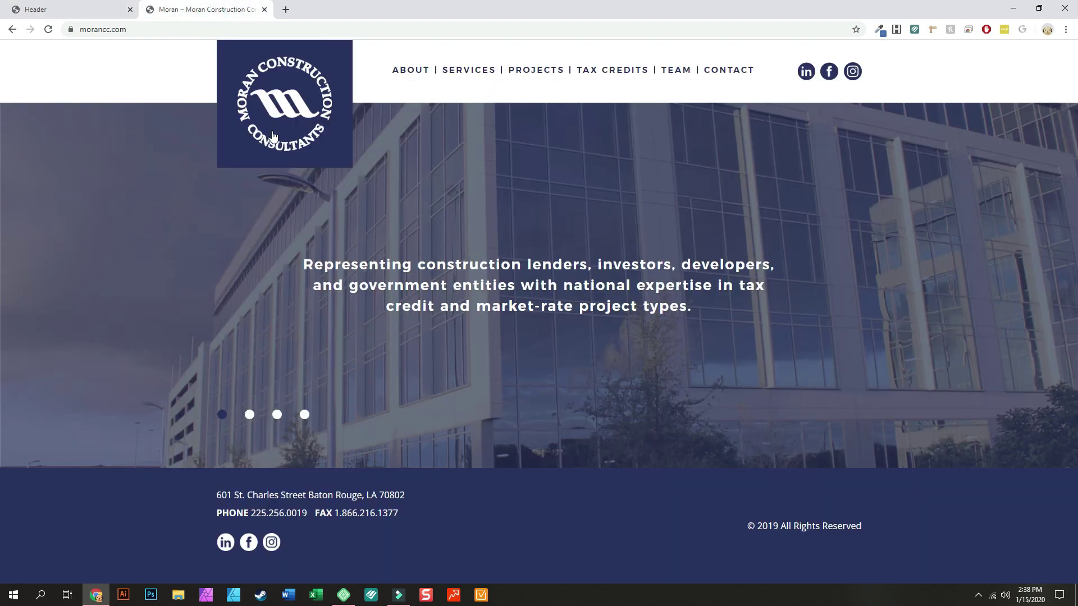
left_click(61, 10)
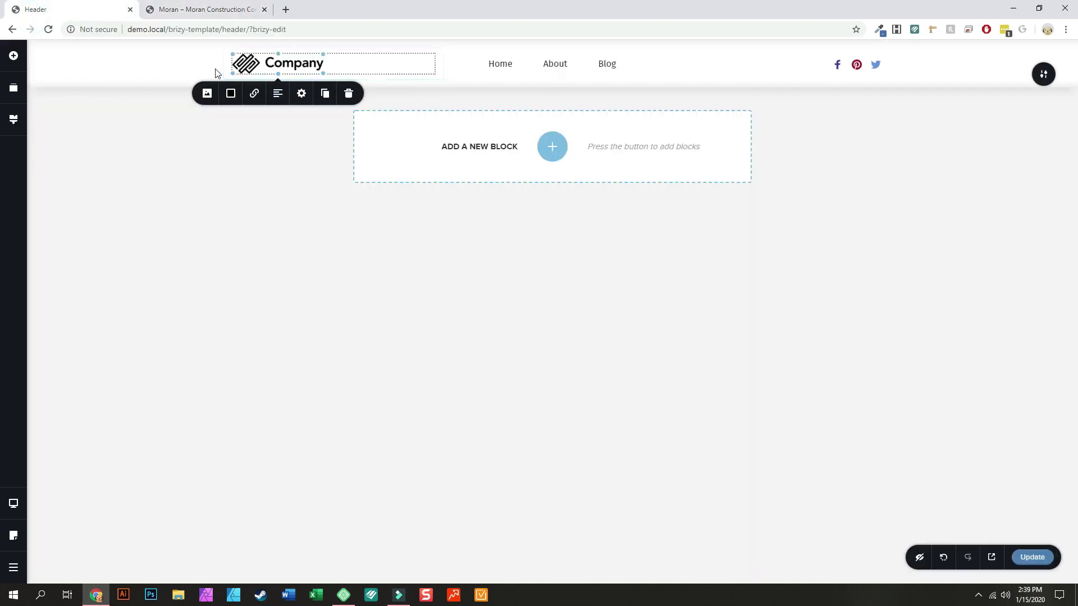
left_click(224, 50)
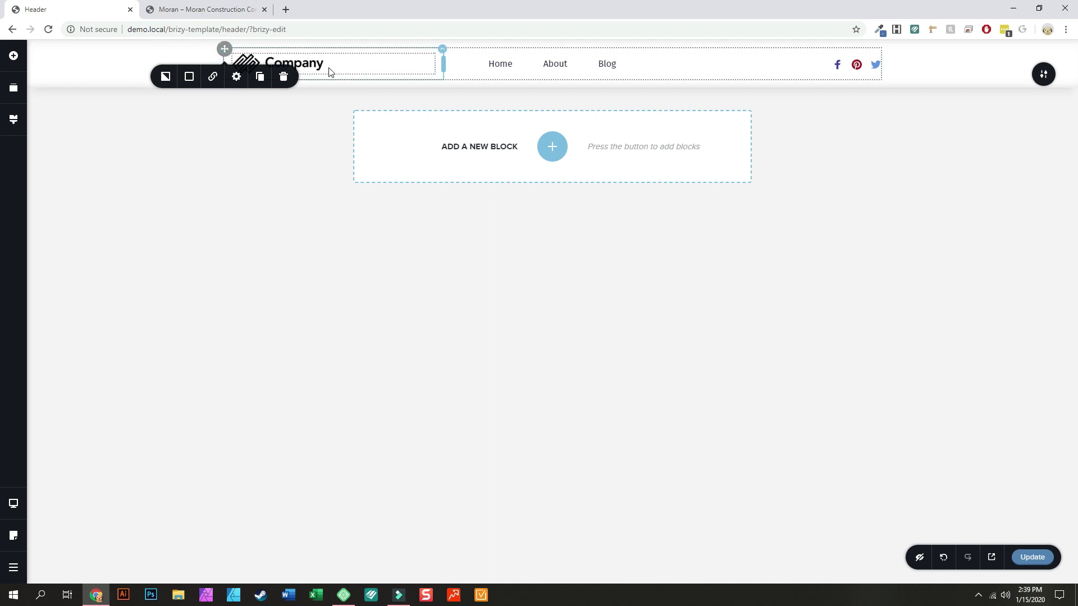
left_click(442, 49)
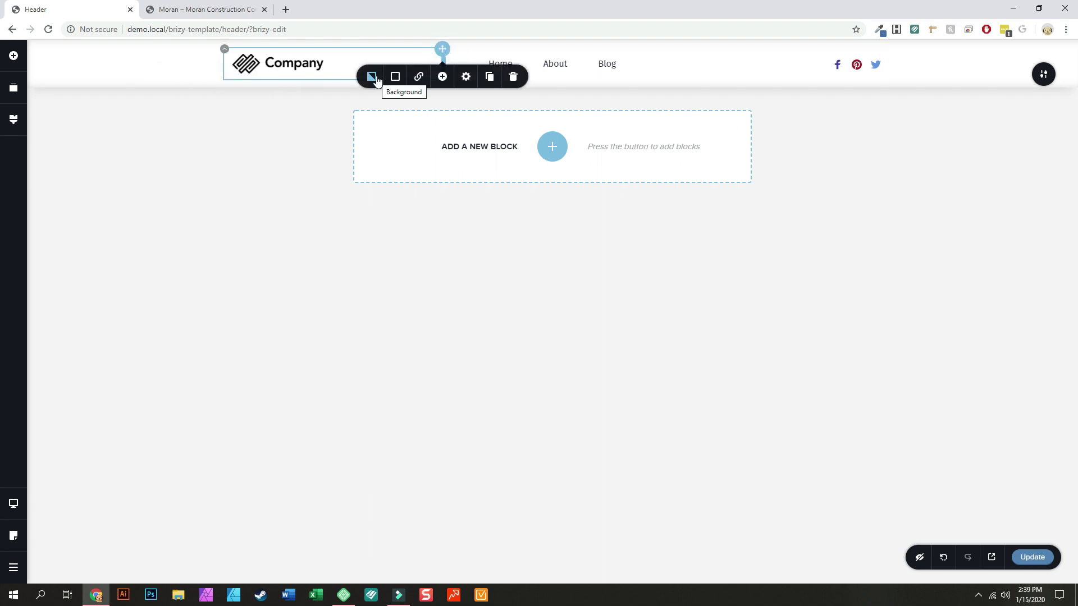
left_click(375, 78)
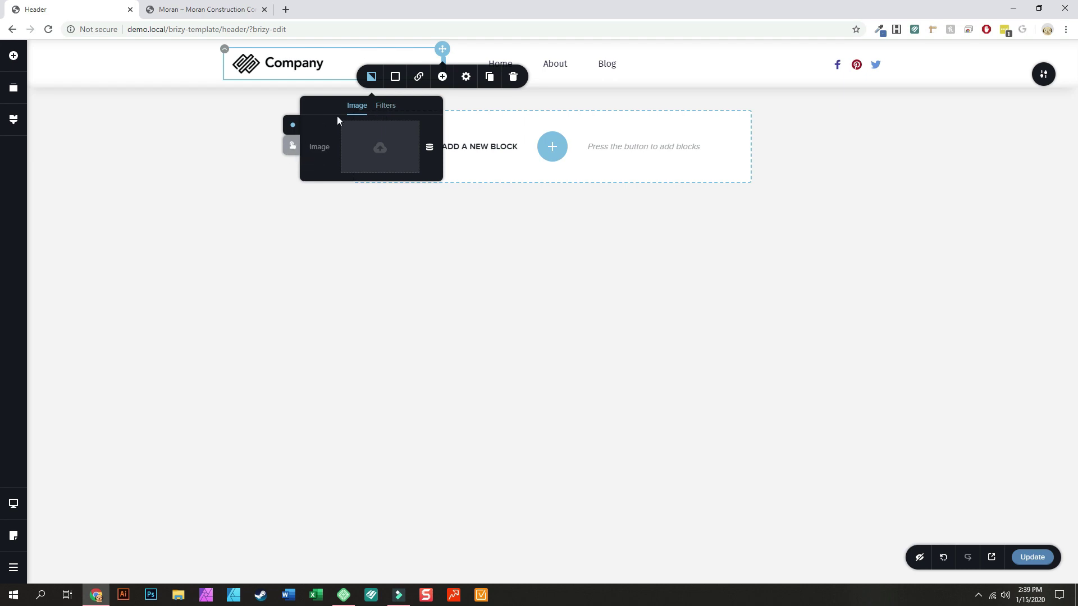
left_click(395, 76)
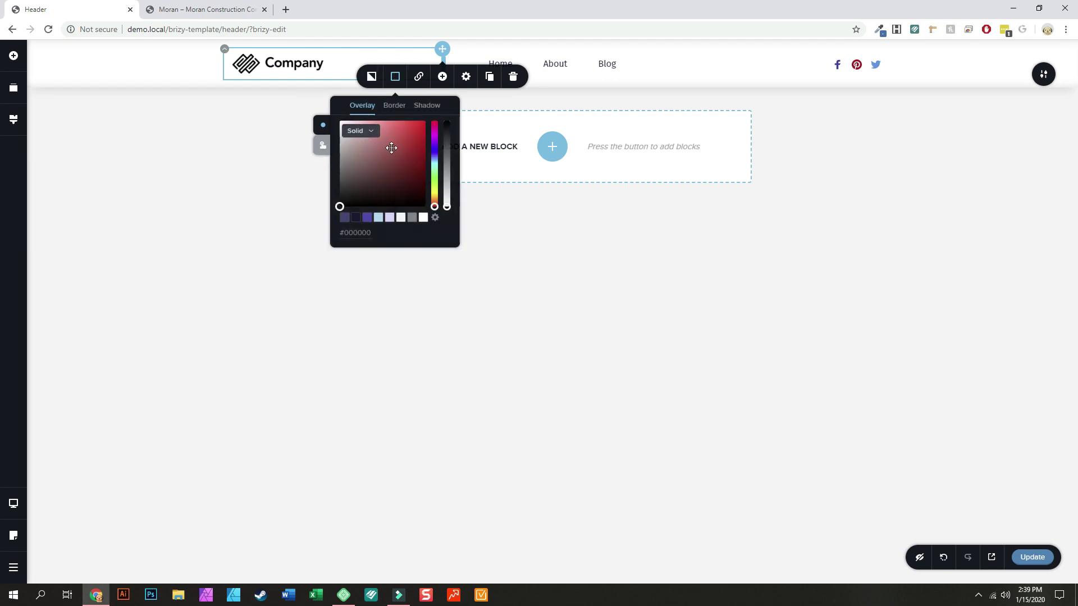
left_click(413, 132)
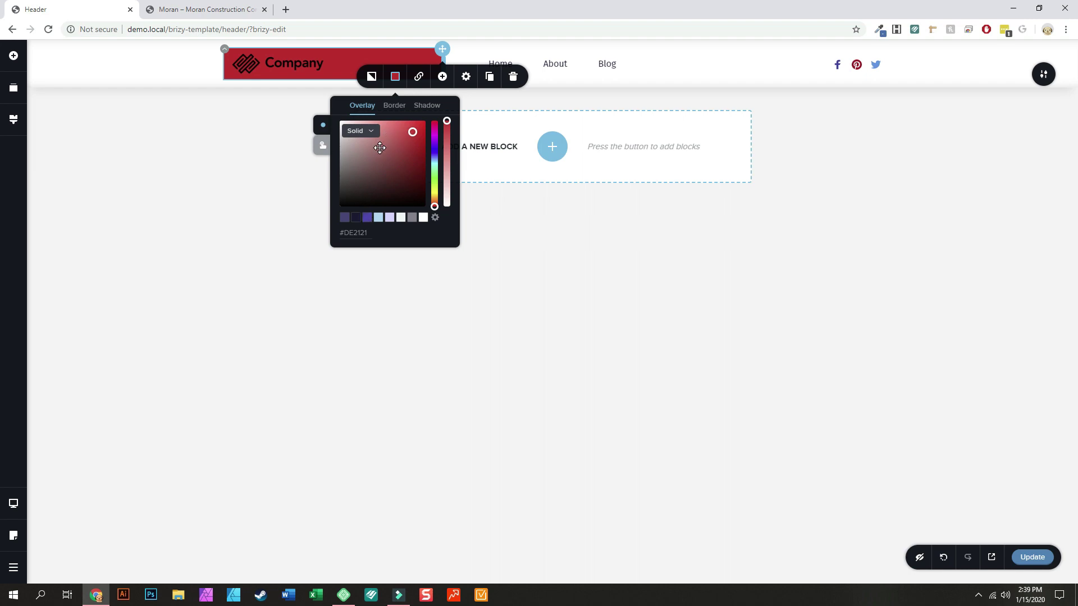
left_click(365, 219)
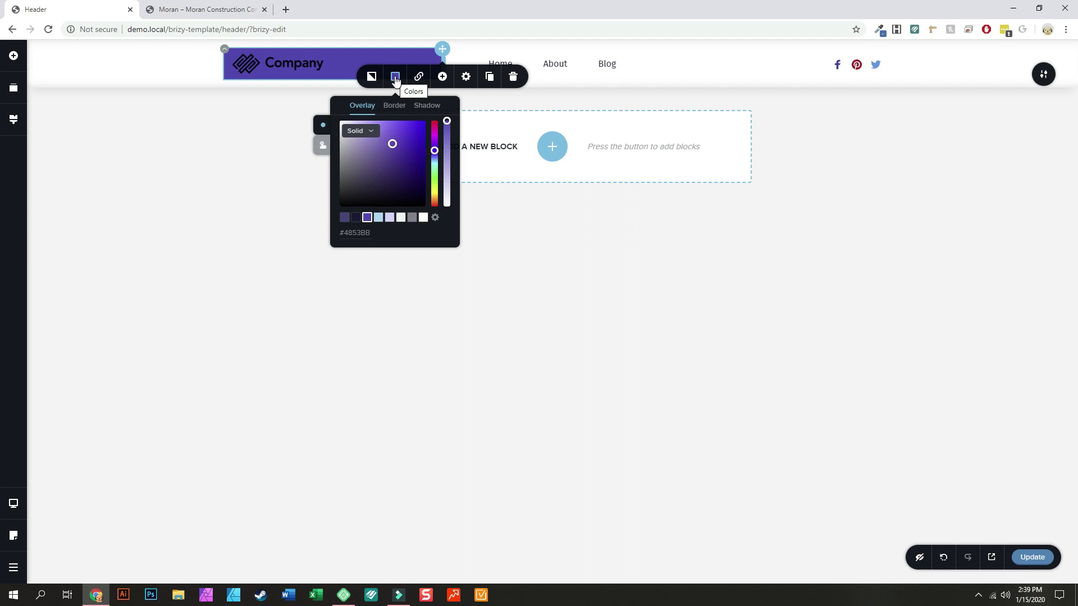
left_click(395, 78)
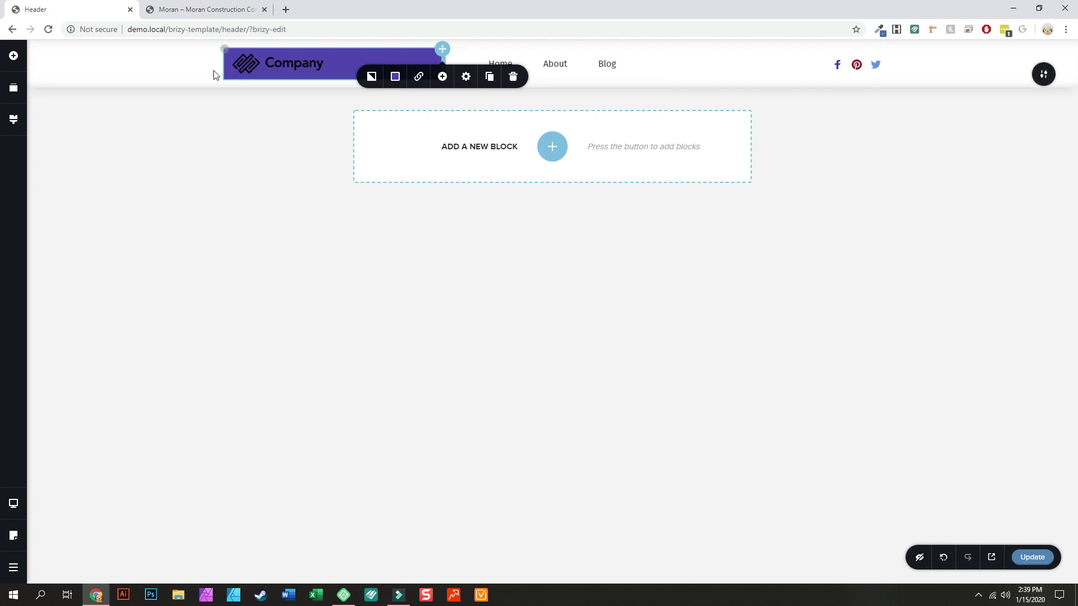
left_click(180, 56)
left_click(100, 62)
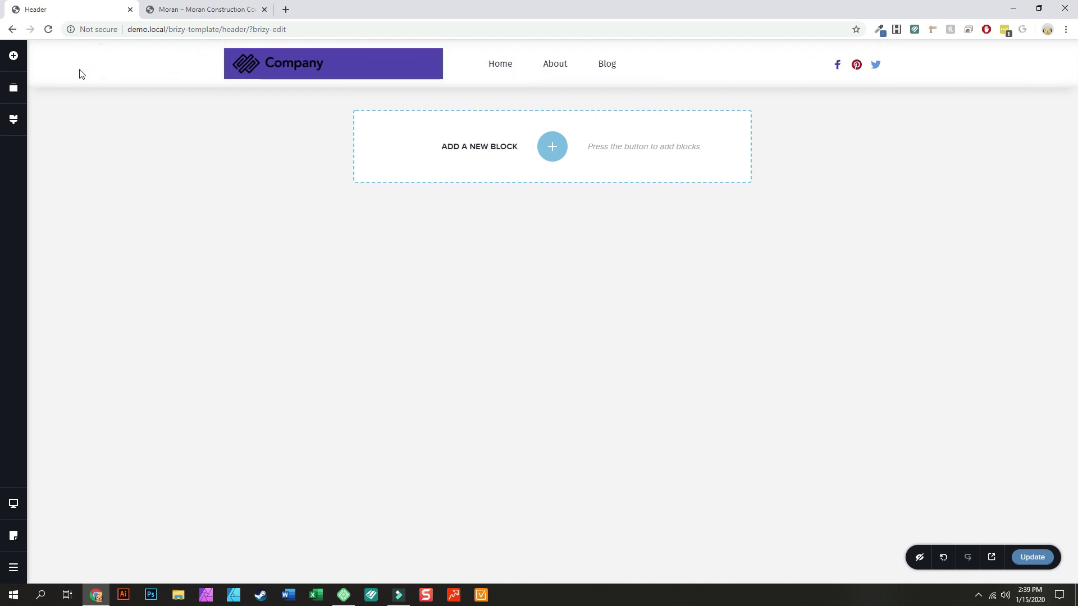
Set the header block's padding to 0 px on all four sides.
left_click(1039, 75)
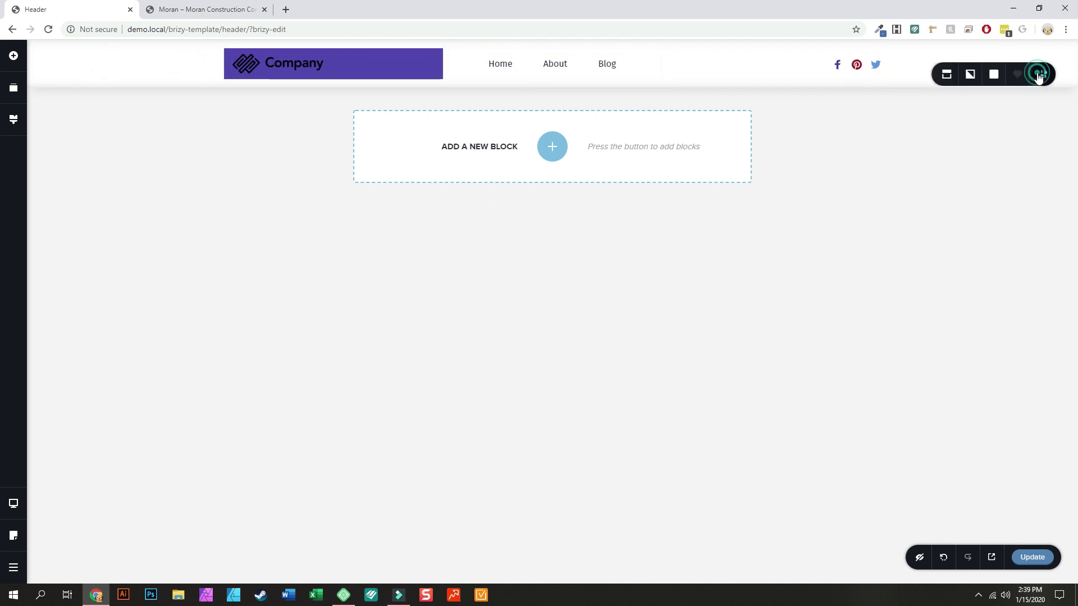
left_click(995, 76)
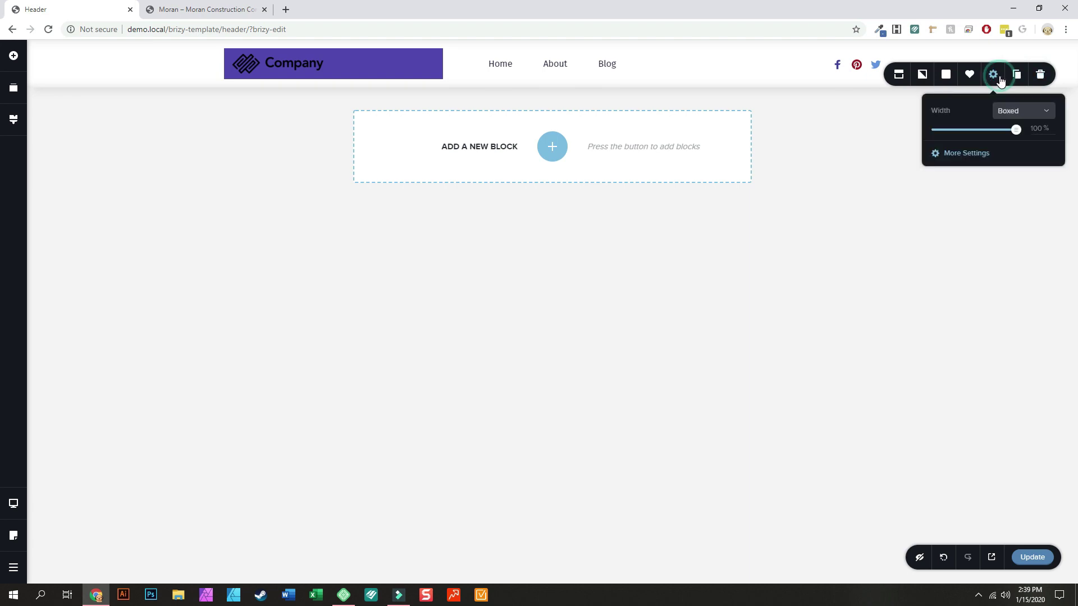
left_click(968, 153)
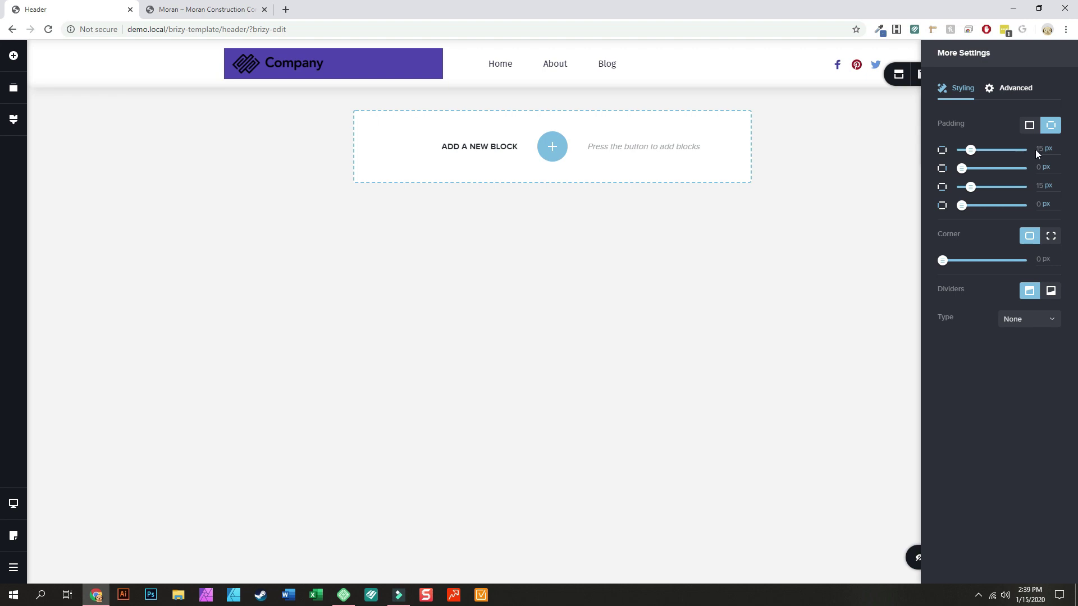
double_click(1040, 149)
key("Tab")
key("Tab")
key("Tab")
key("Tab")
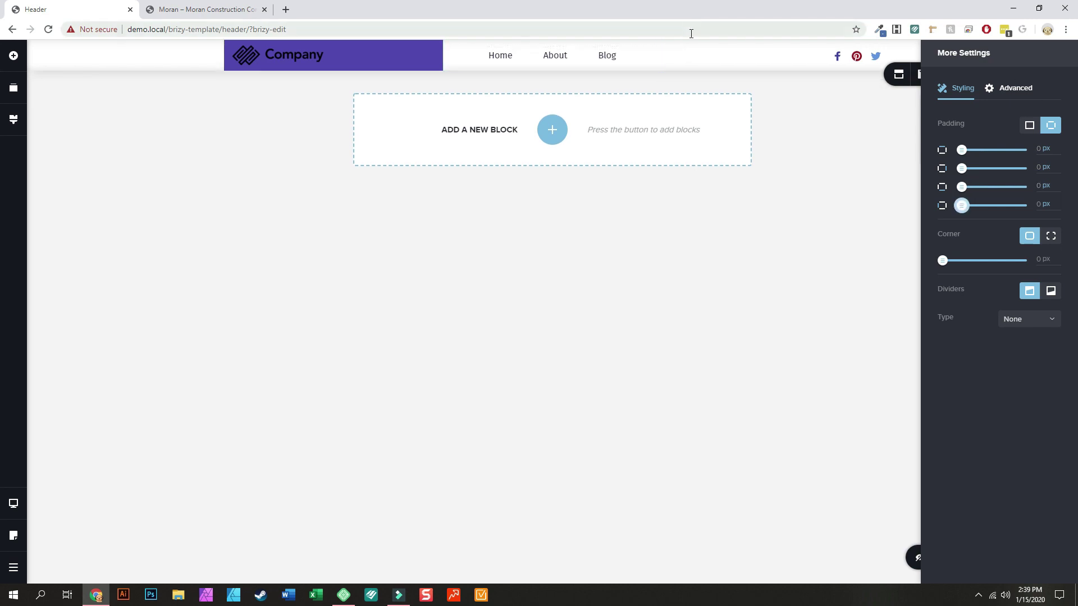
left_click(1013, 88)
left_click(962, 88)
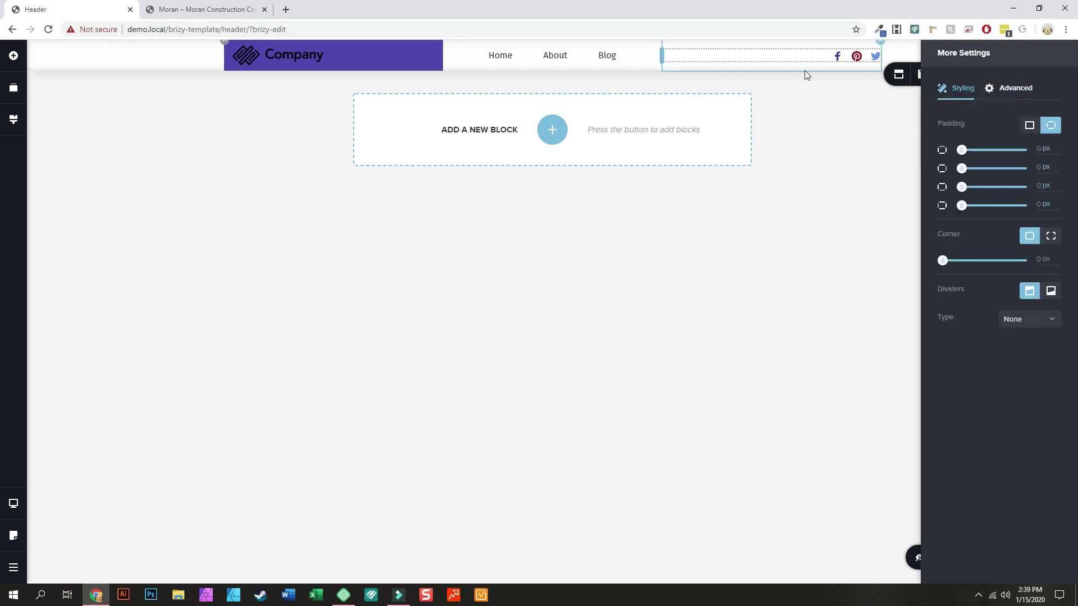
left_click(814, 53)
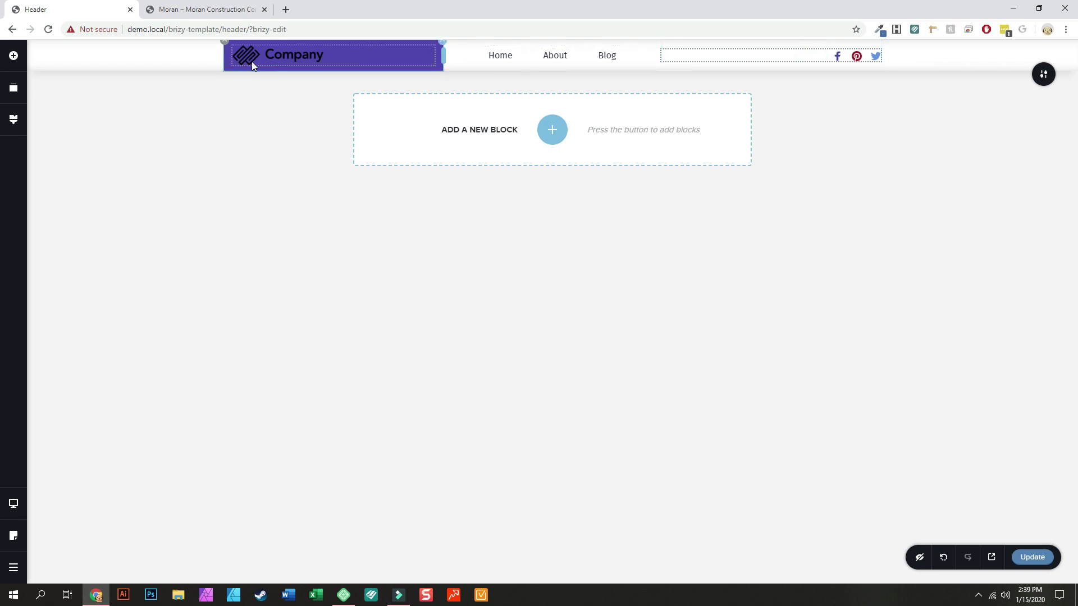
left_click(223, 44)
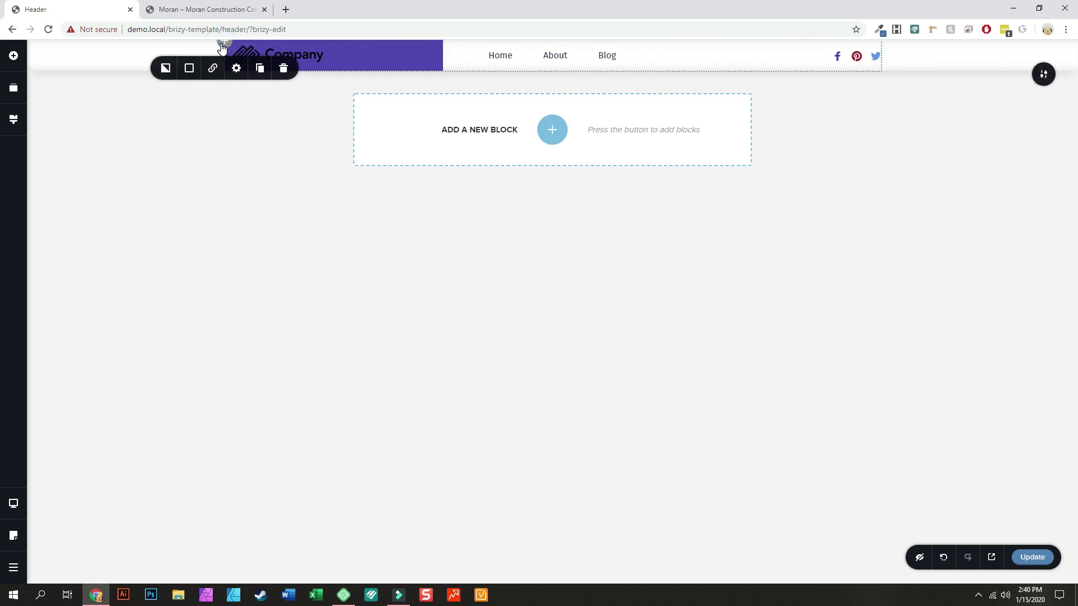
left_click(443, 43)
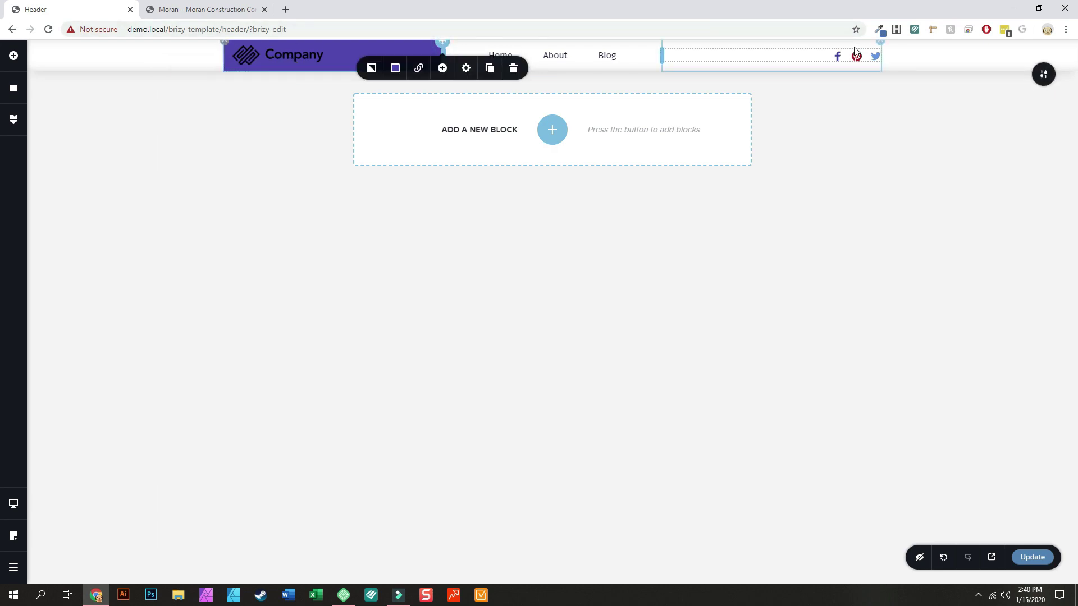
Give the header's Facebook icon a filled background with a custom 32 px corner and a 0 px border.
left_click(838, 57)
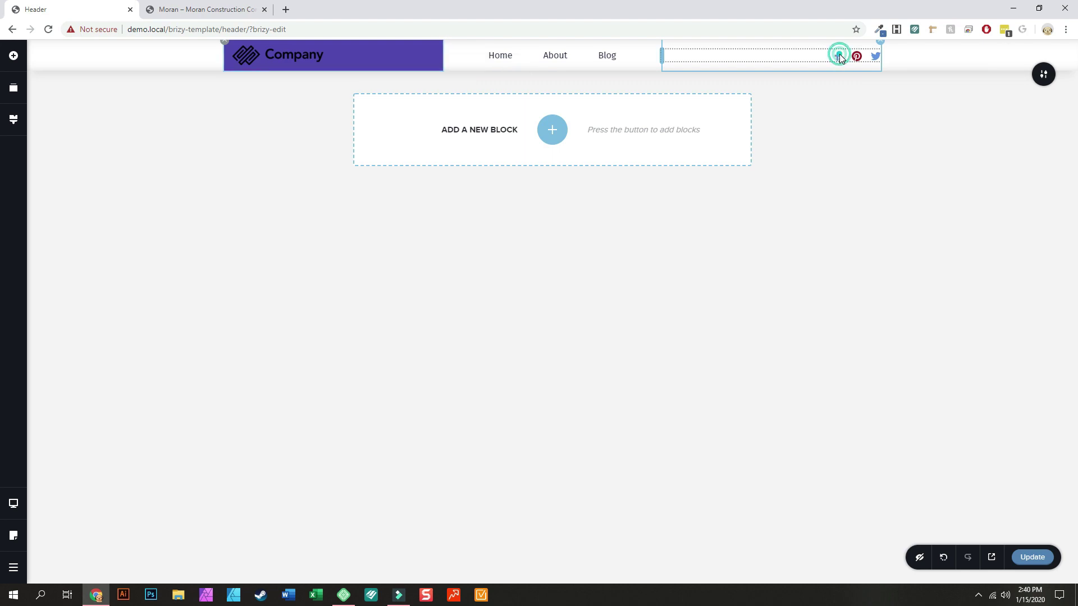
left_click(767, 82)
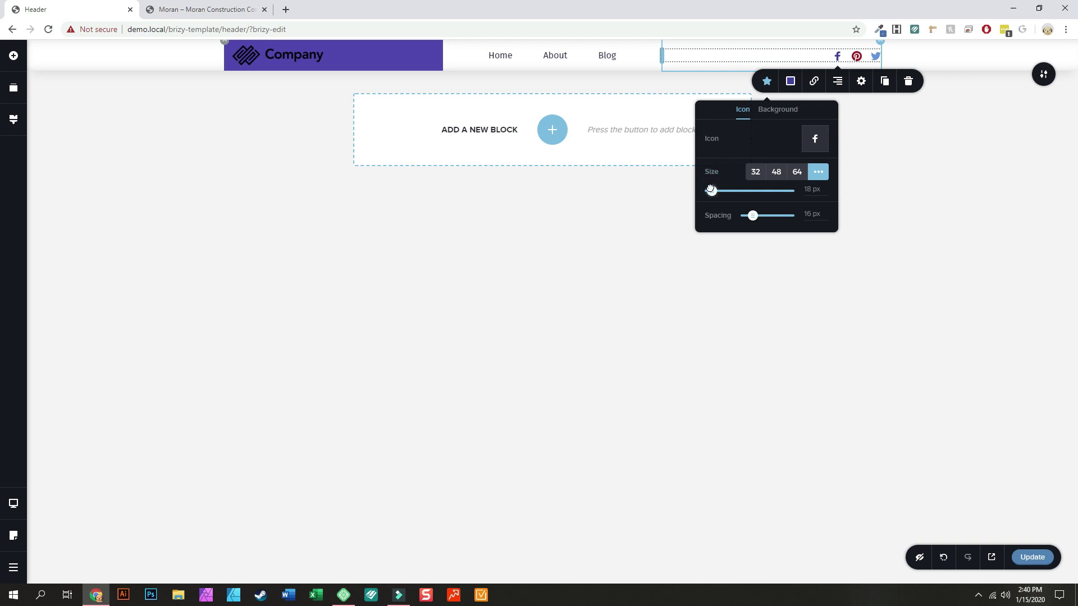
left_click(775, 109)
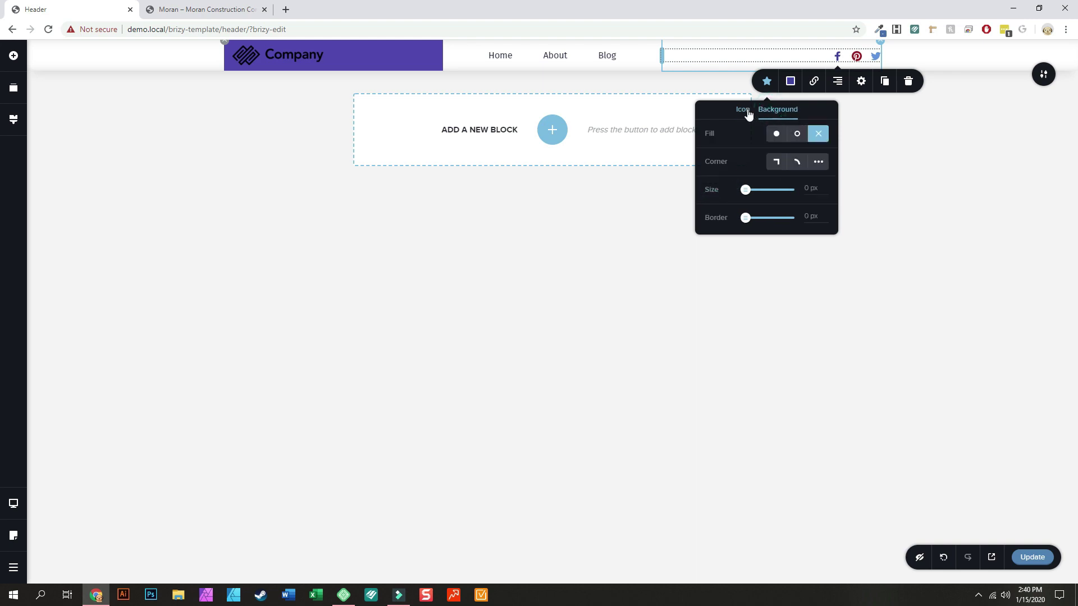
left_click(778, 135)
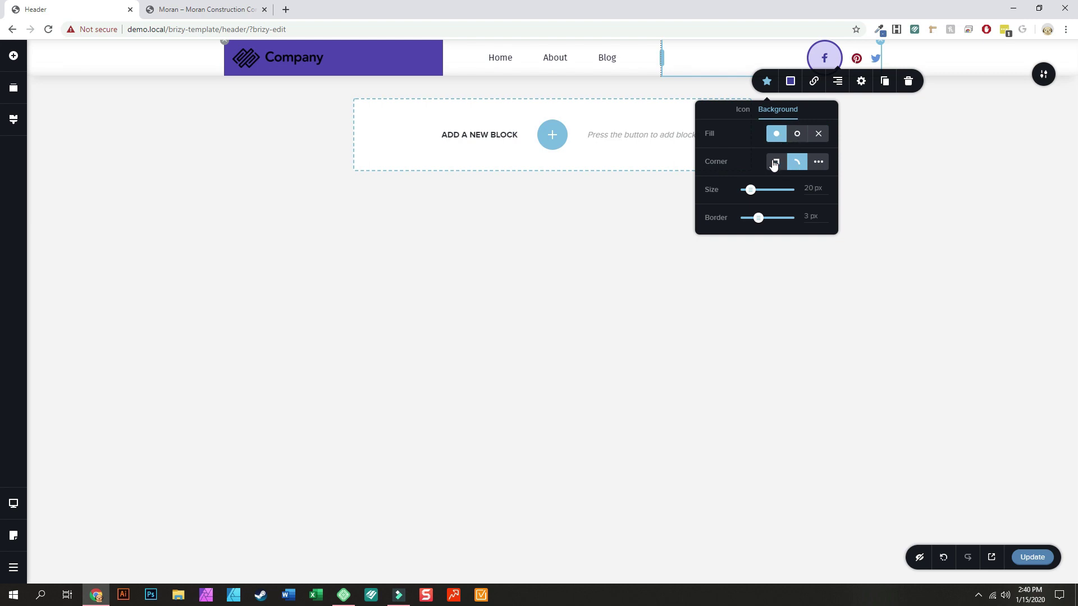
left_click(817, 163)
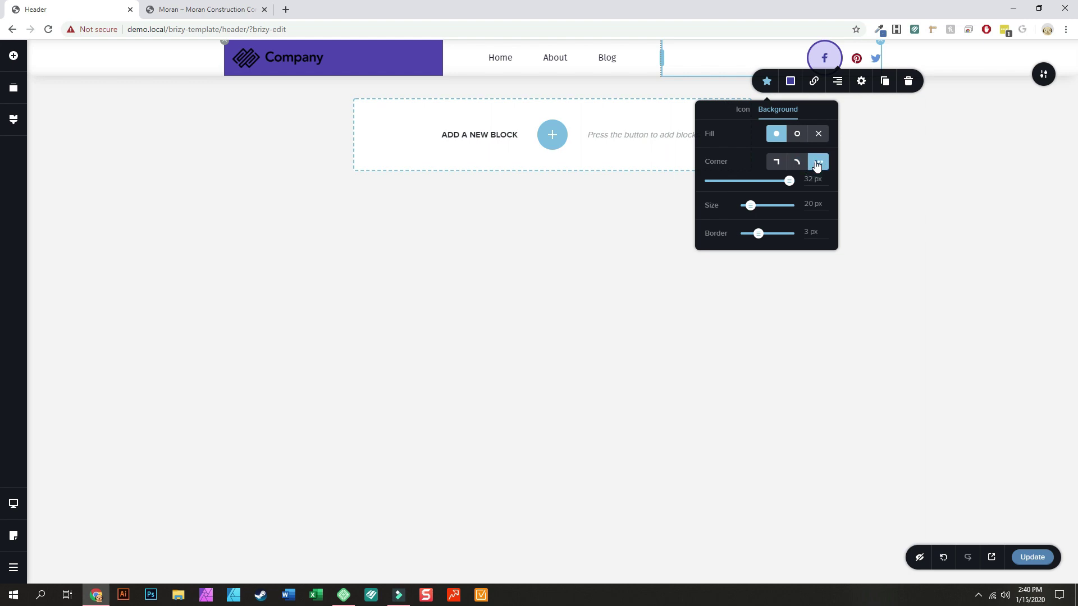
left_click(792, 163)
left_click(772, 162)
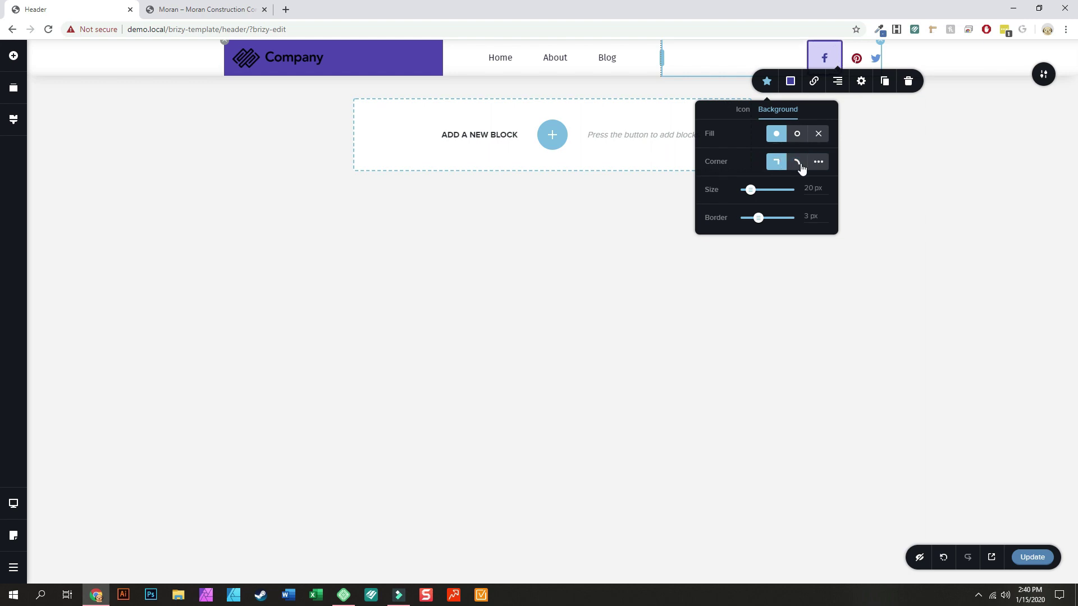
left_click(797, 164)
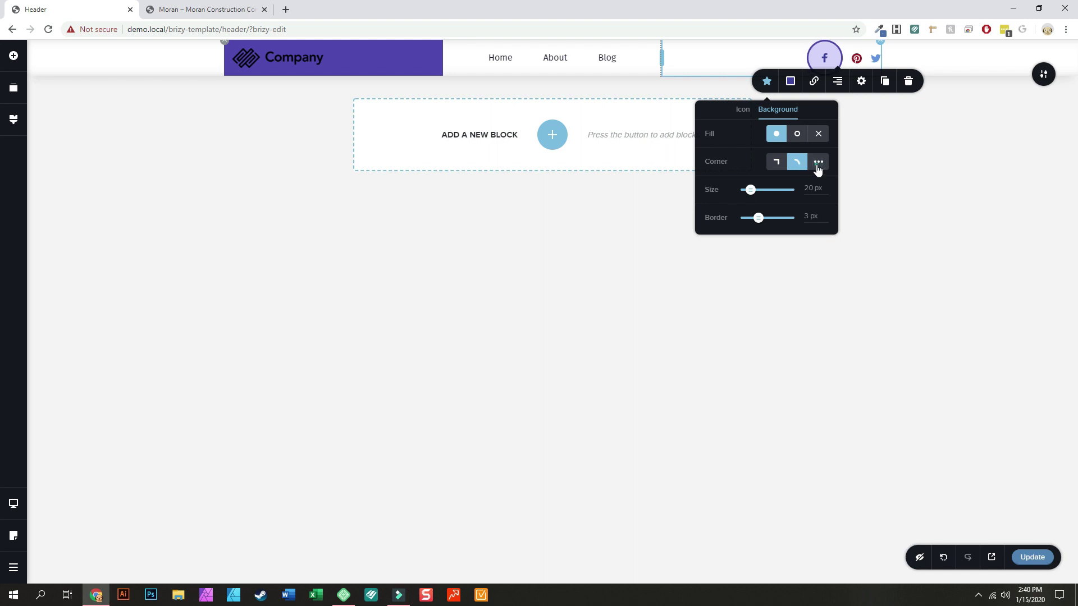
left_click(818, 168)
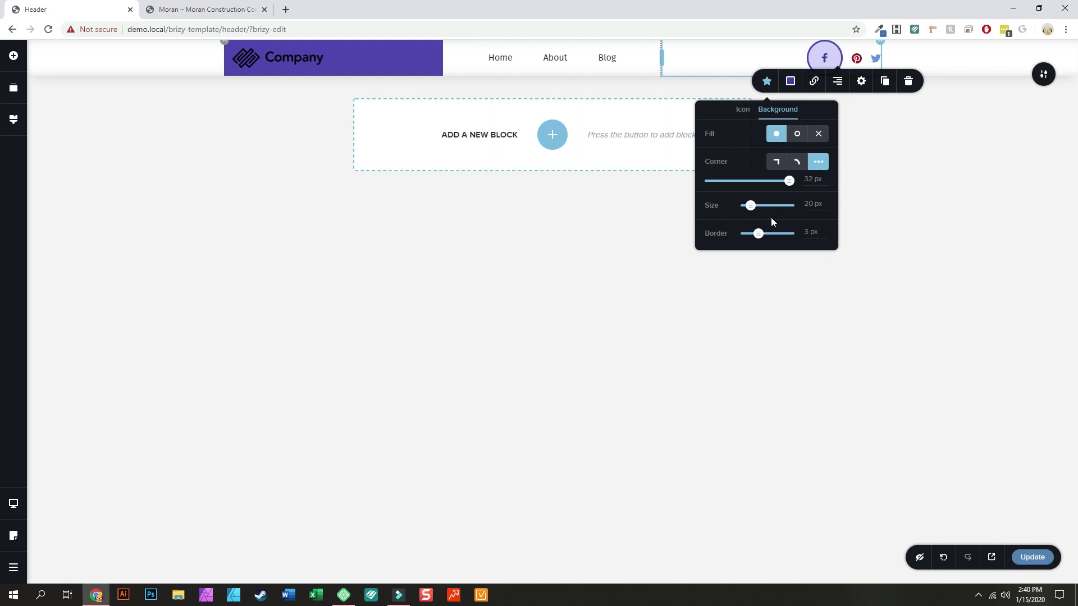
left_click_drag(762, 235, 720, 236)
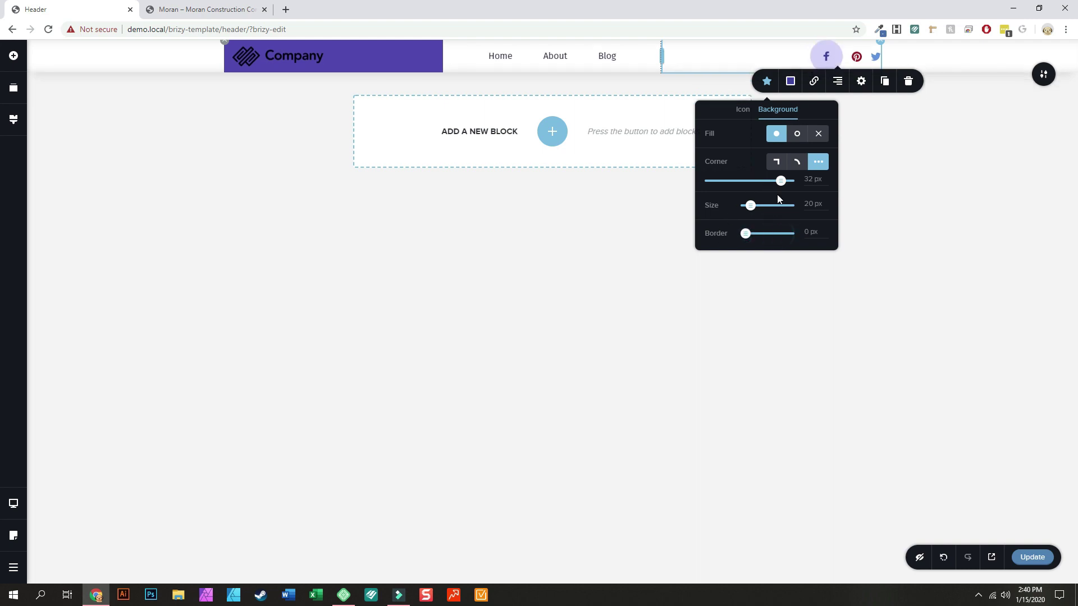
Sample the navy colour of the logo box on the Moran Construction site with the page colour picker.
left_click(206, 7)
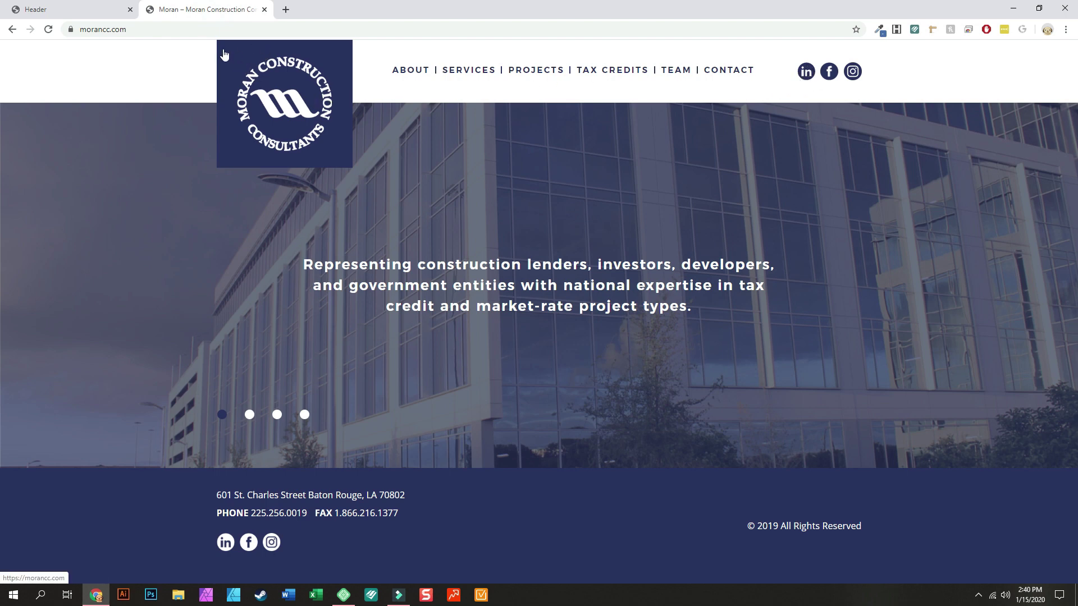
left_click(884, 34)
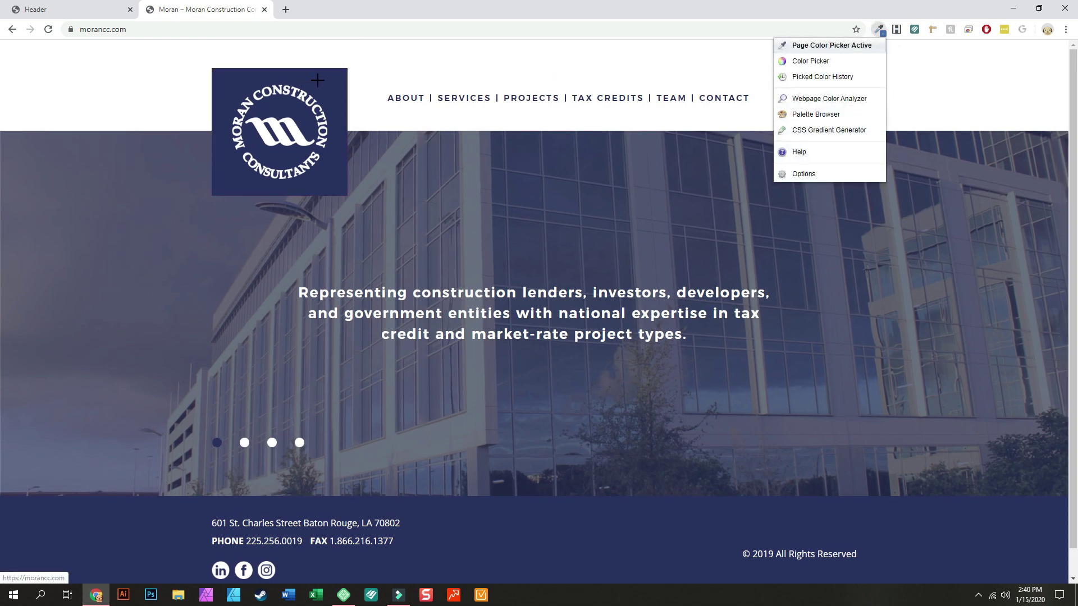
left_click(317, 81)
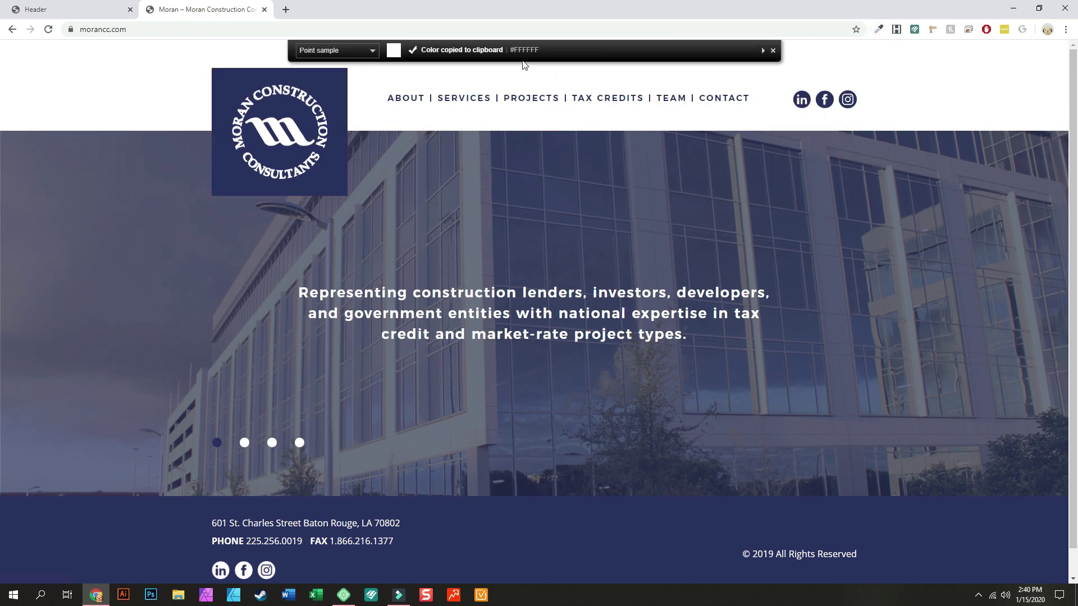
left_click(879, 29)
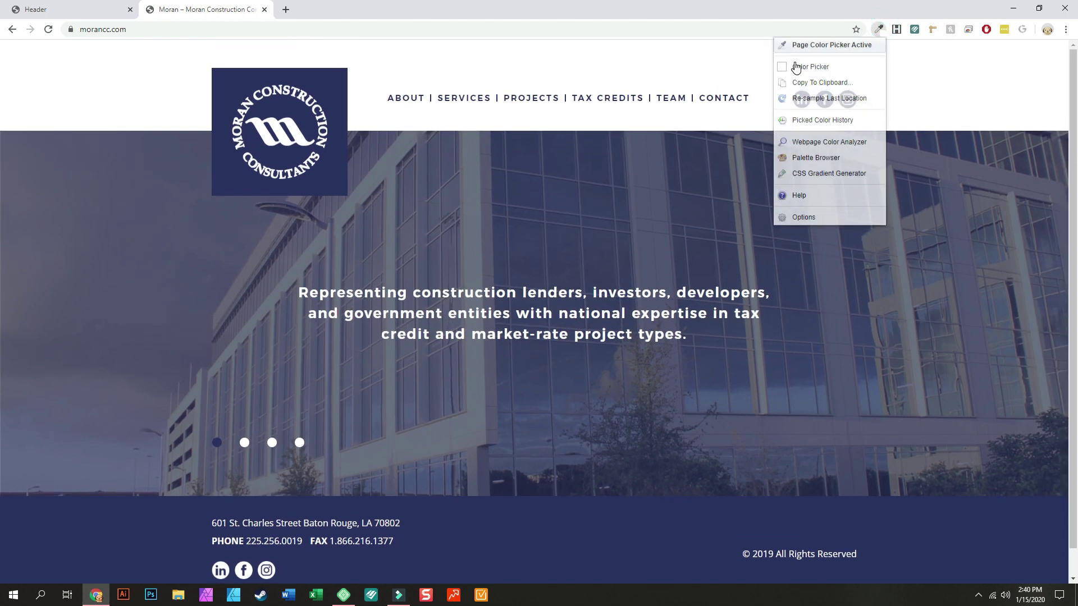
left_click(805, 46)
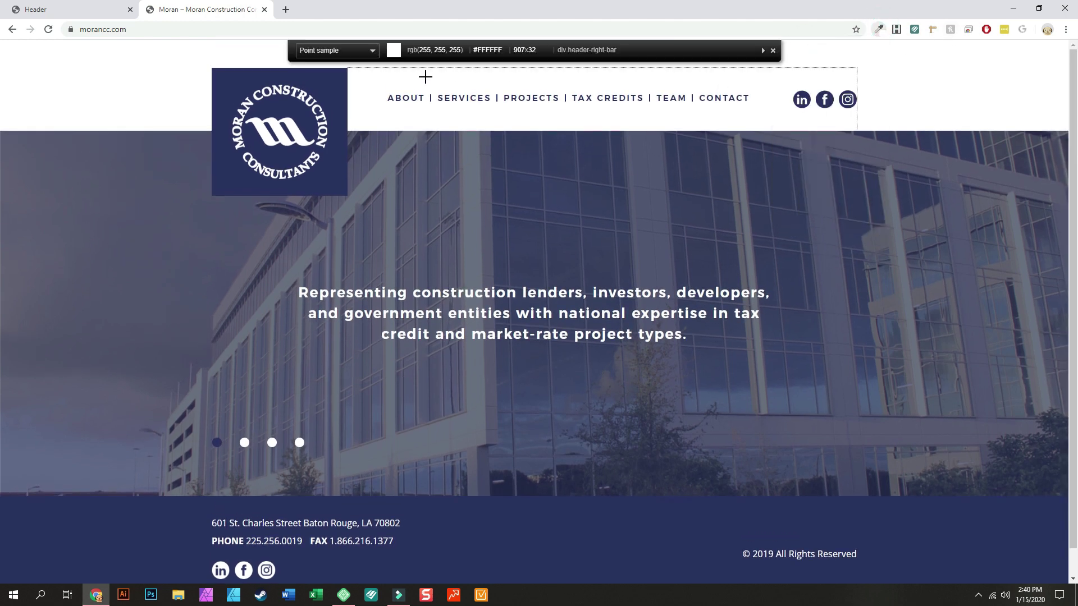
left_click(331, 82)
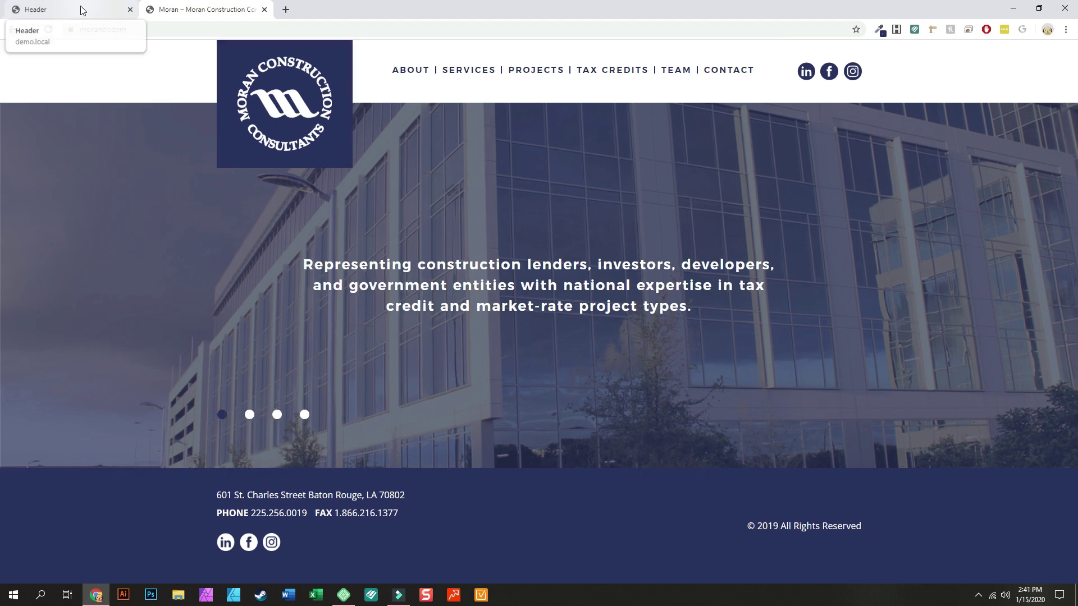
Return to the Header template, try the sampled #1B3664 on the Facebook icon, and set the icon colour to white (#FFFFFF).
left_click(79, 10)
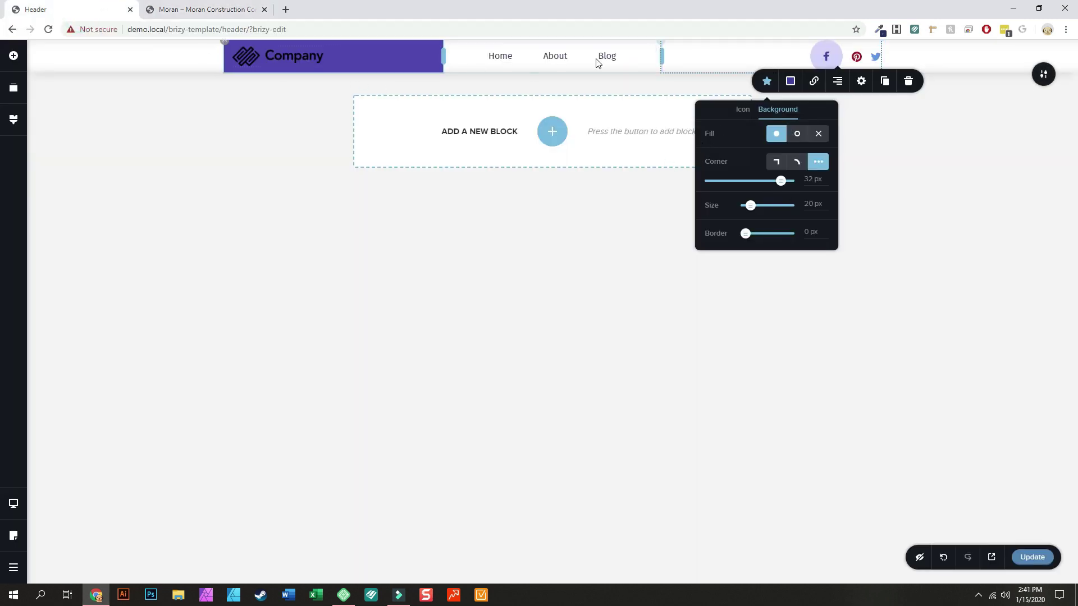
left_click(790, 81)
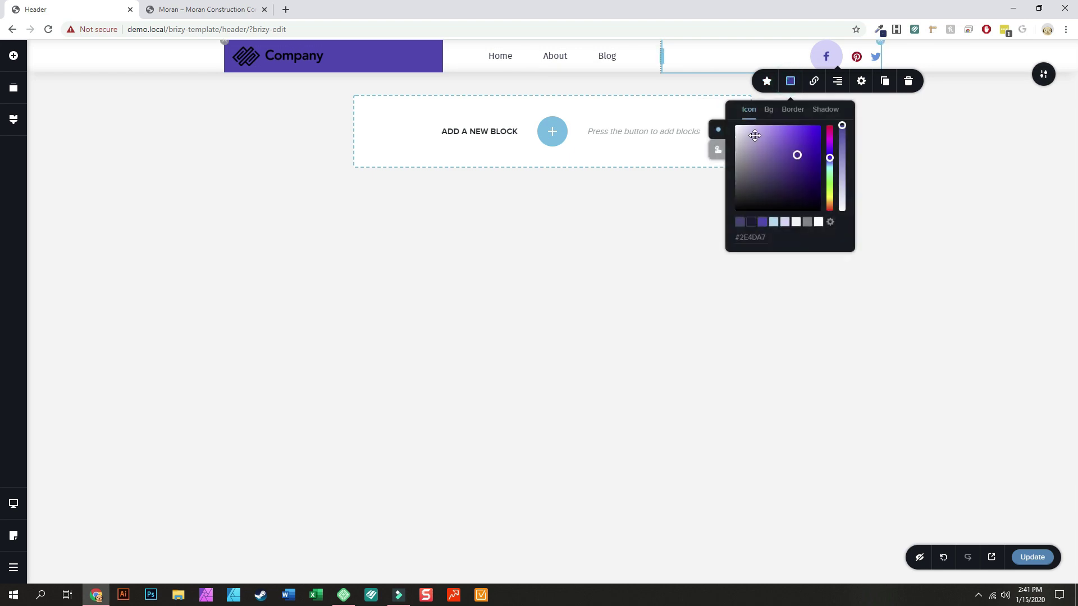
double_click(751, 238)
key("BackSpace")
key("ctrl+v")
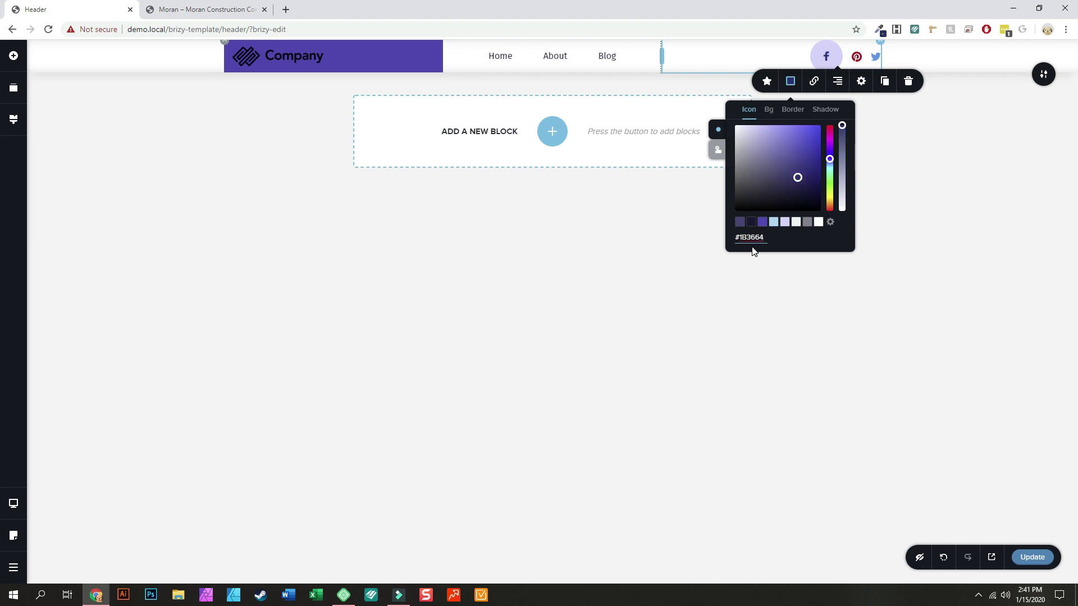
left_click(819, 224)
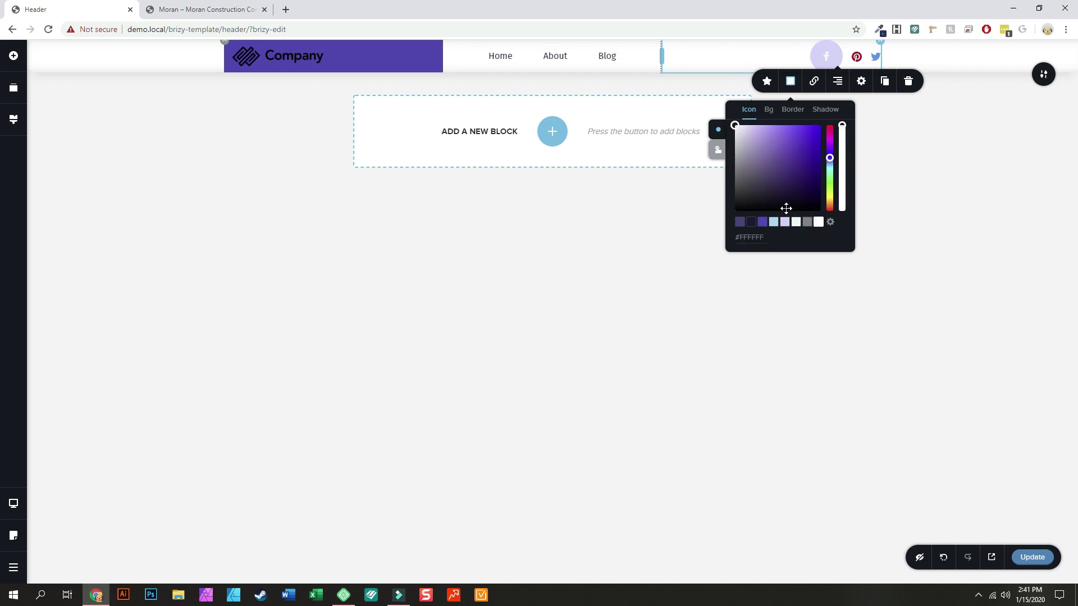
Set the Facebook icon's solid background colour to the sampled navy #1B3664.
left_click(769, 110)
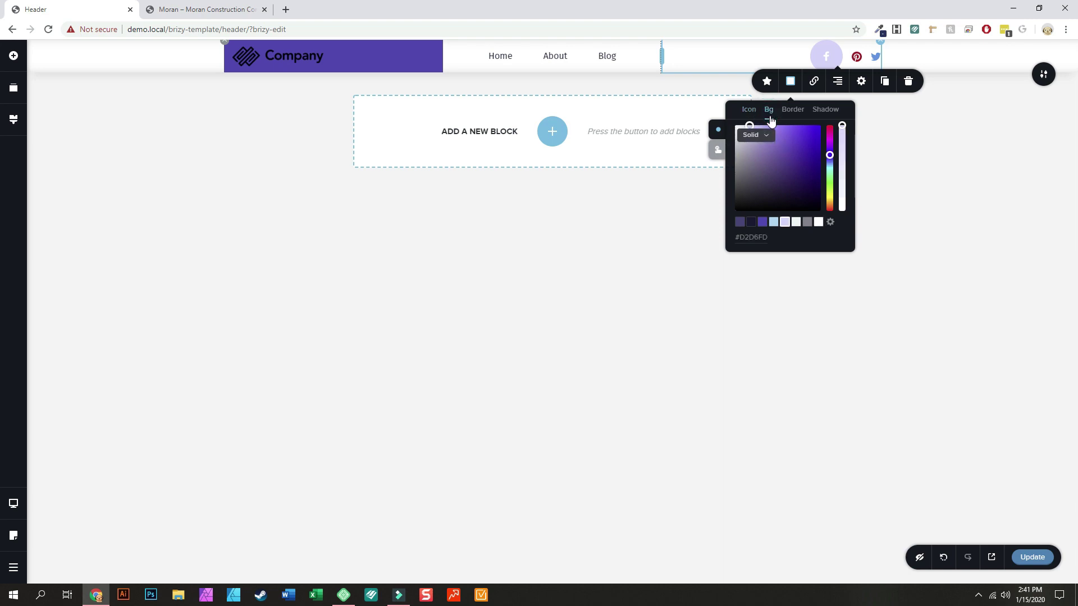
double_click(759, 238)
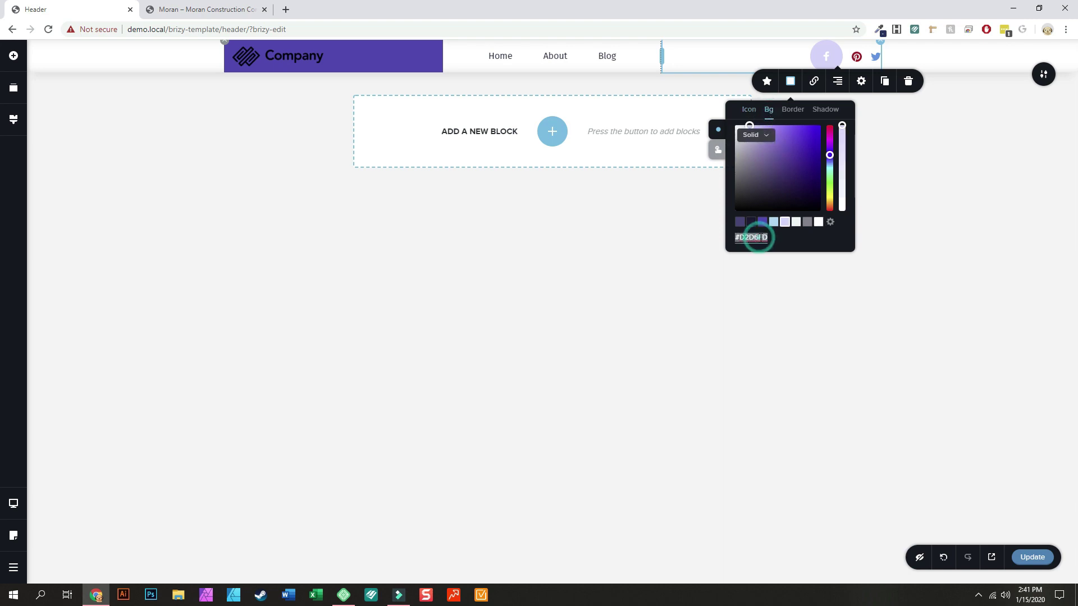
key("BackSpace")
key("ctrl+v")
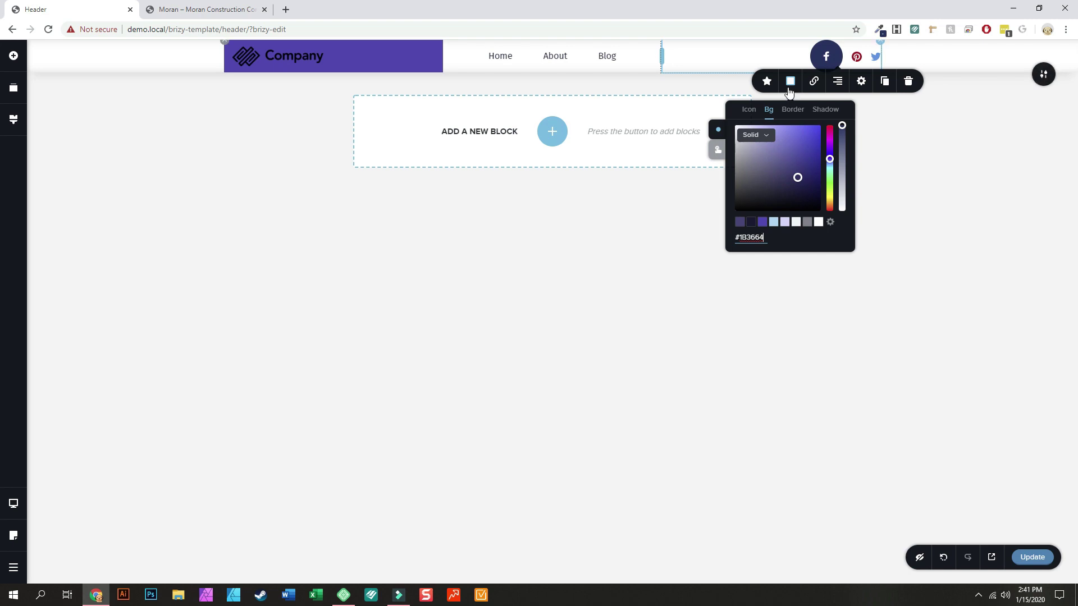
Compare the preset sizes for the Facebook icon and set it to 32.
left_click(767, 81)
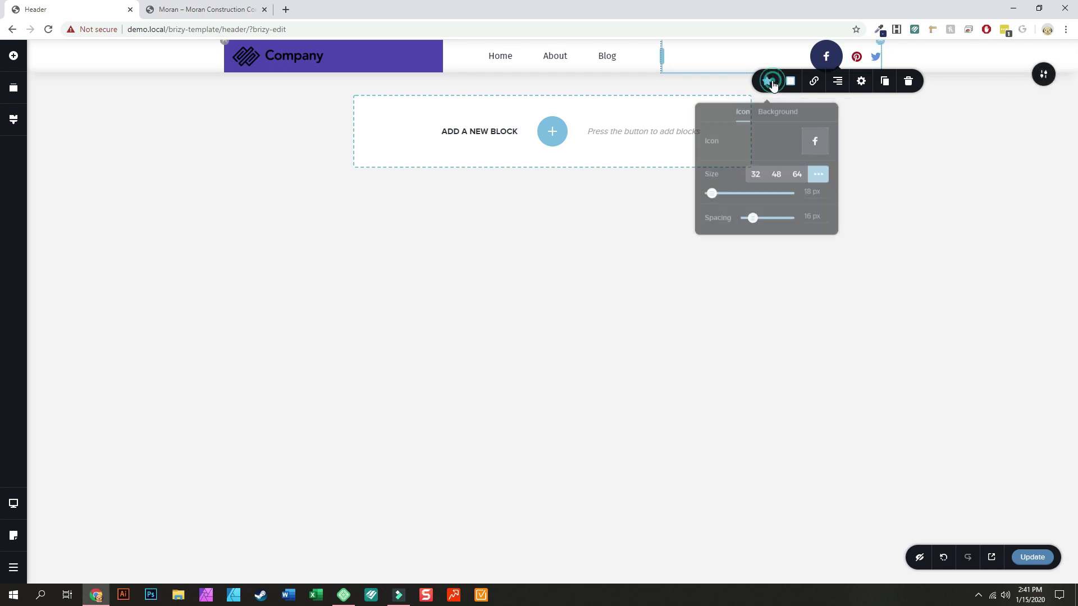
left_click(755, 173)
left_click(774, 172)
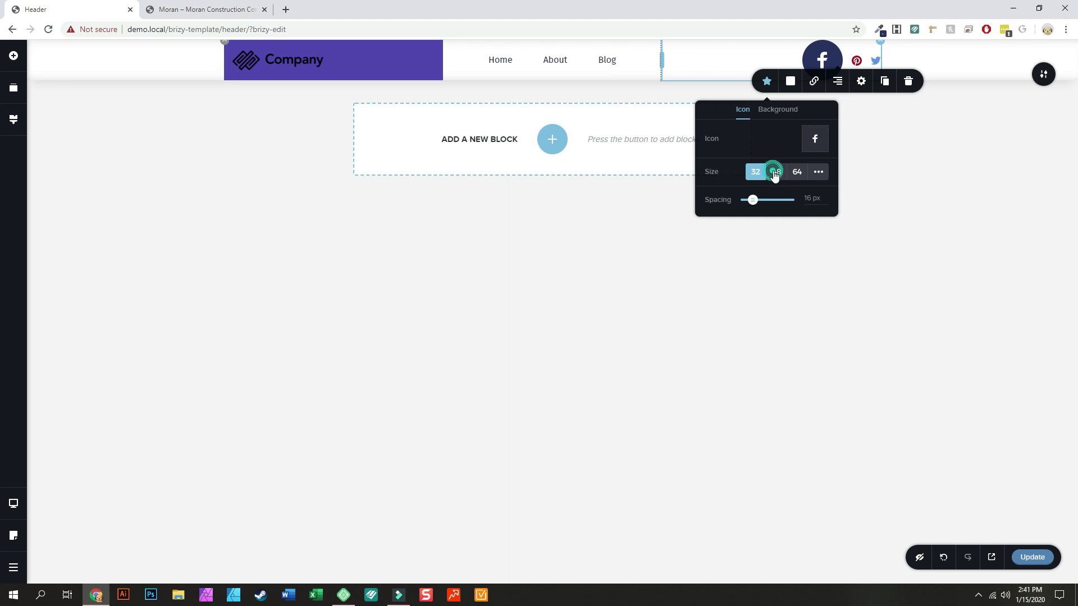
left_click(797, 172)
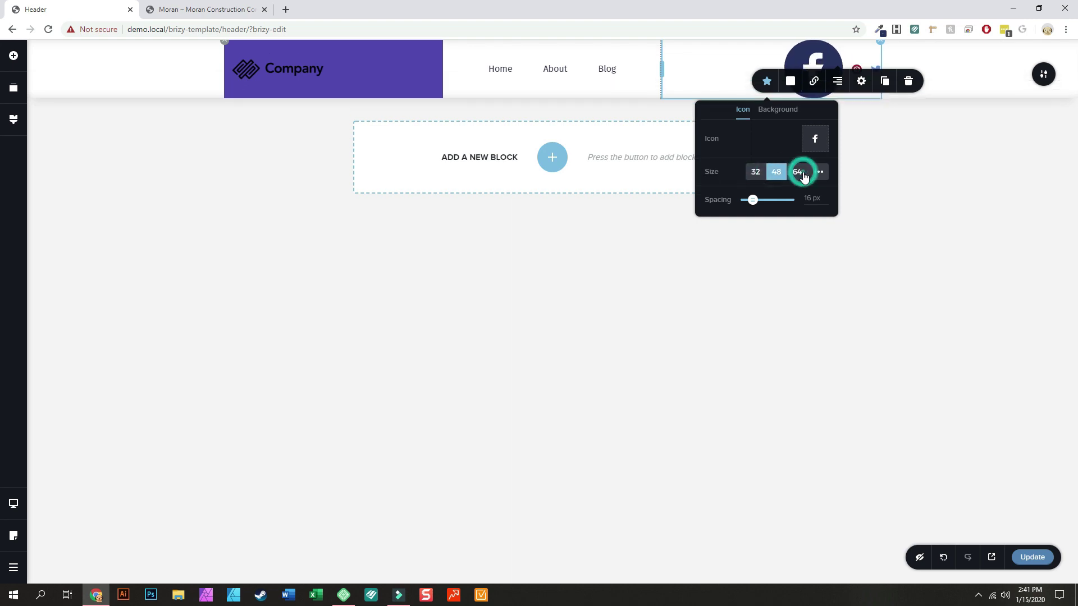
left_click(755, 180)
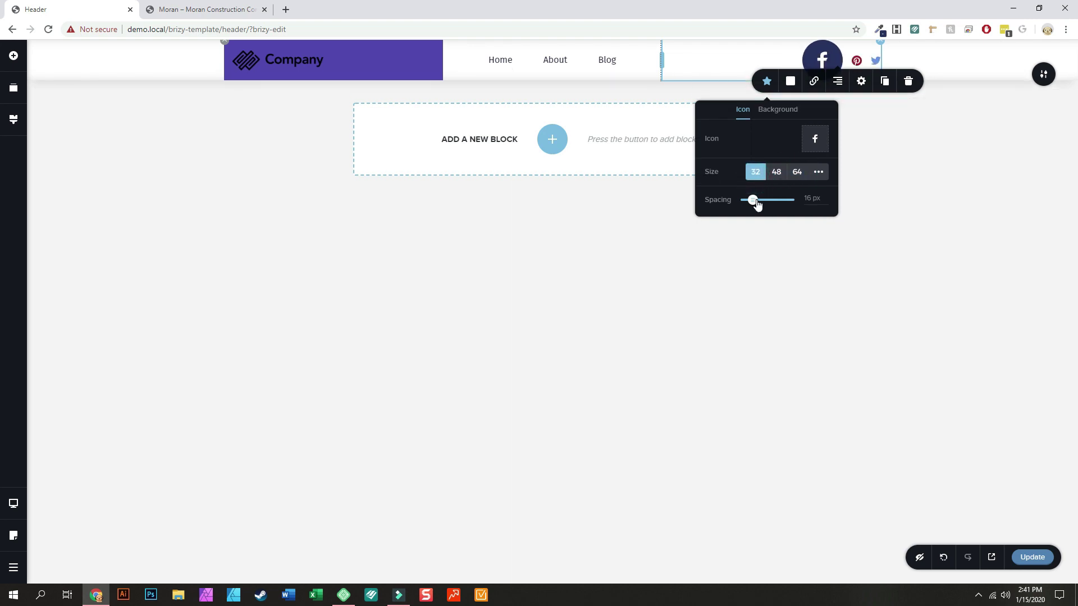
Set the Facebook icon's spacing to 12 px.
mouse_move(756, 205)
left_mouse_down()
mouse_move(746, 200)
mouse_move(757, 201)
left_mouse_up()
left_click(809, 199)
left_click(821, 200)
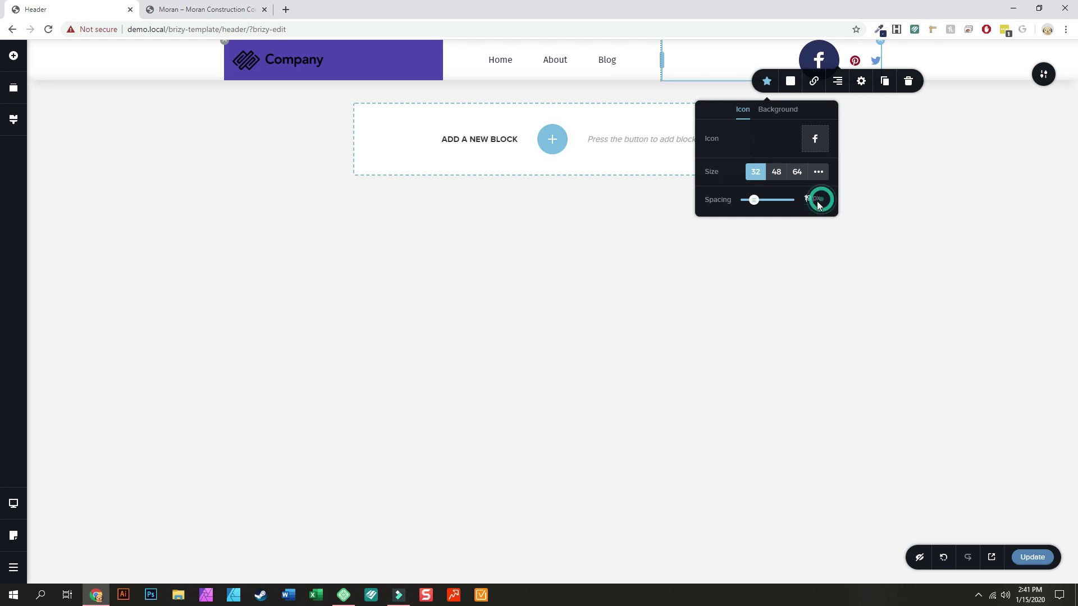
left_click(810, 199)
key("BackSpace")
type("2")
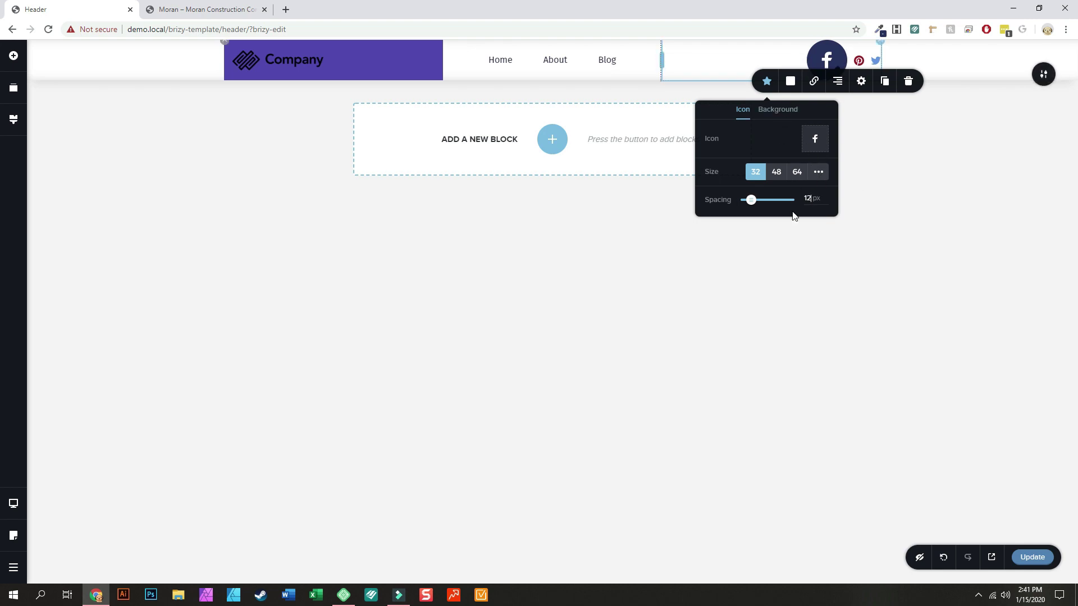
left_click(820, 199)
Give the Facebook icon a custom size of 15 px, trying 10 px along the way, and set its spacing to 15 px.
left_click(819, 173)
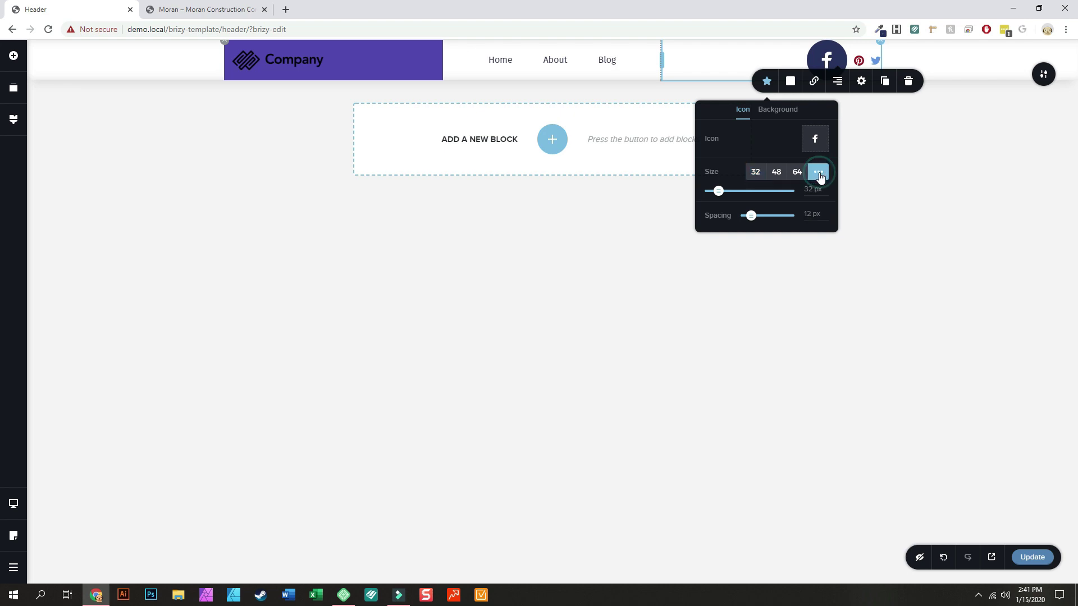
left_click(809, 190)
double_click(808, 190)
type("15")
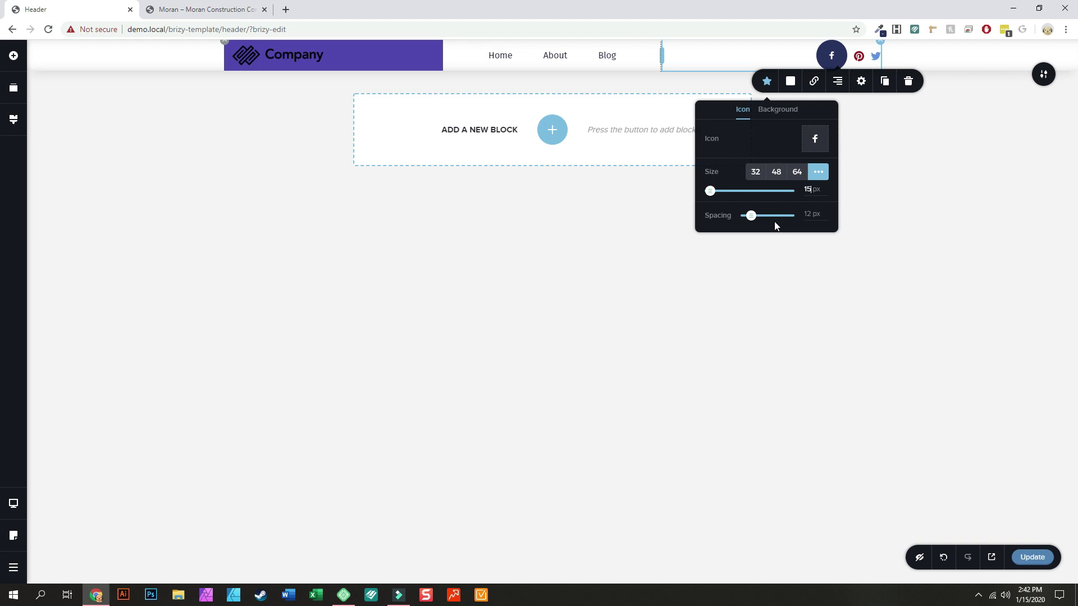
double_click(807, 189)
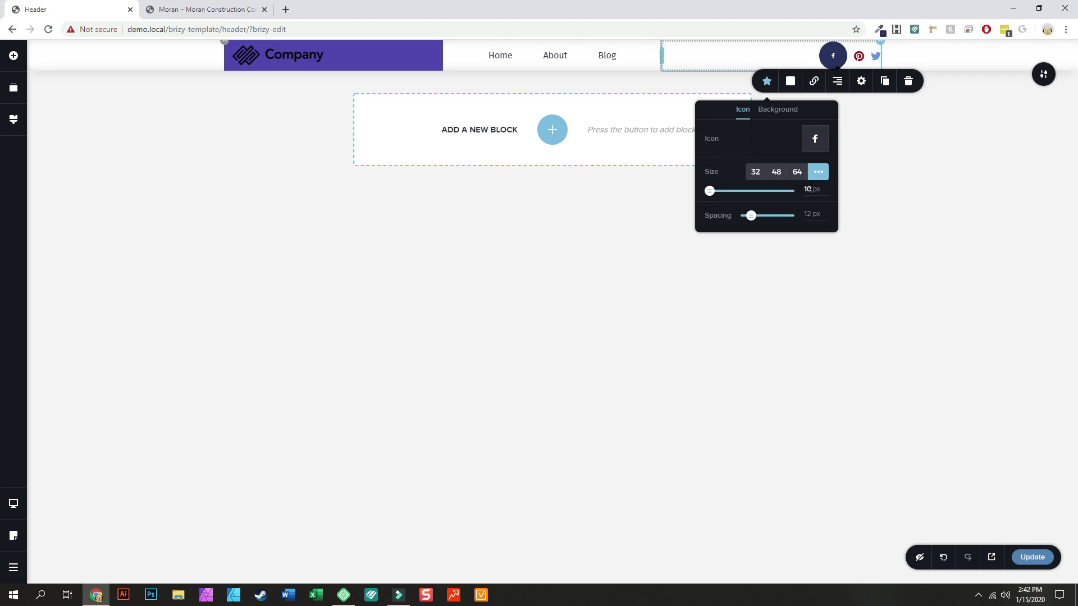
double_click(809, 190)
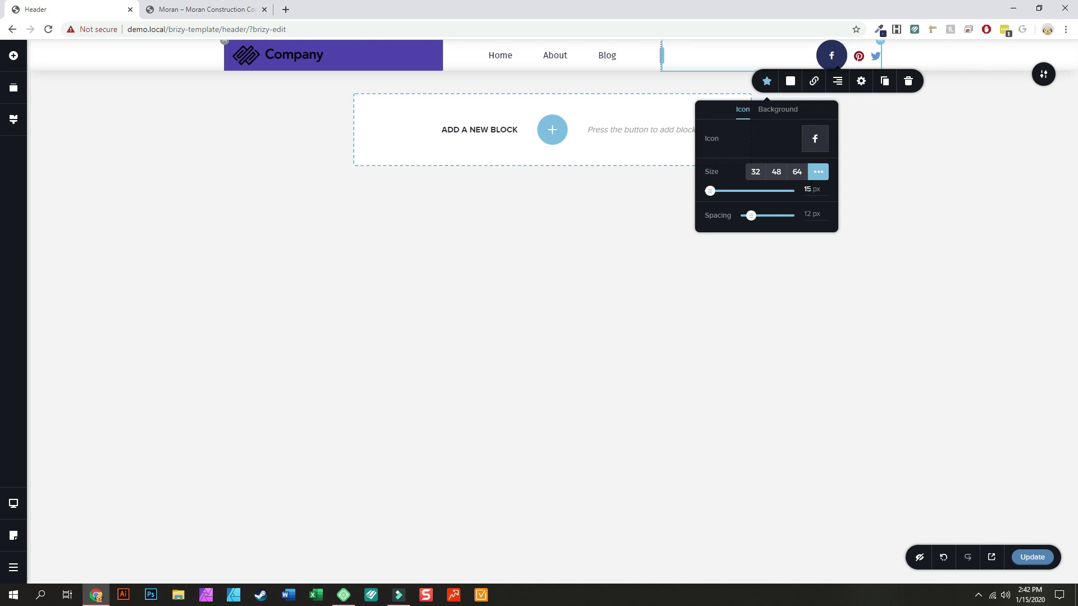
double_click(807, 214)
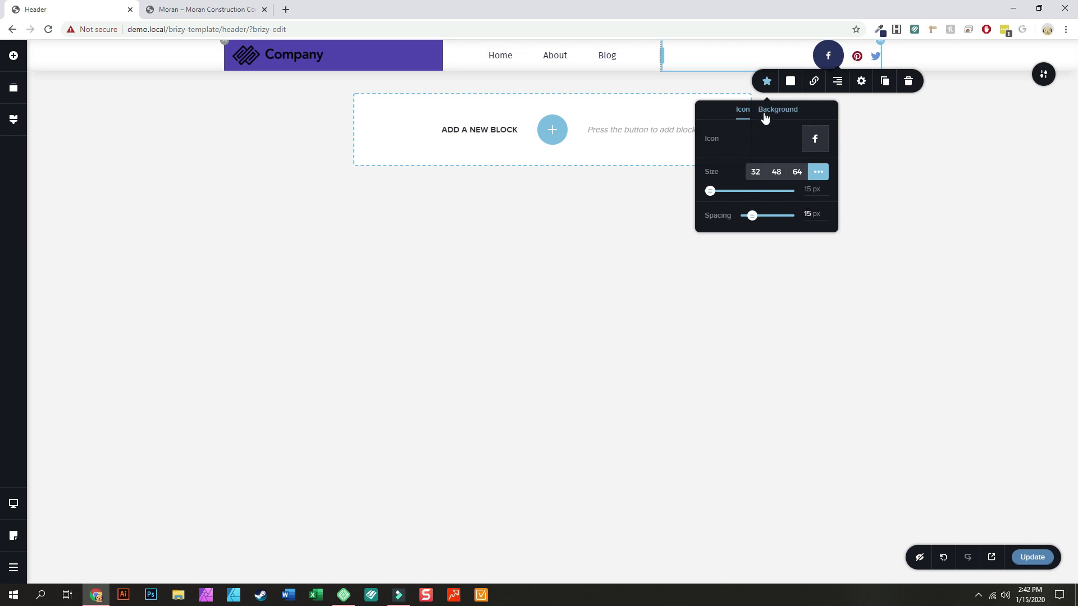
left_click(861, 80)
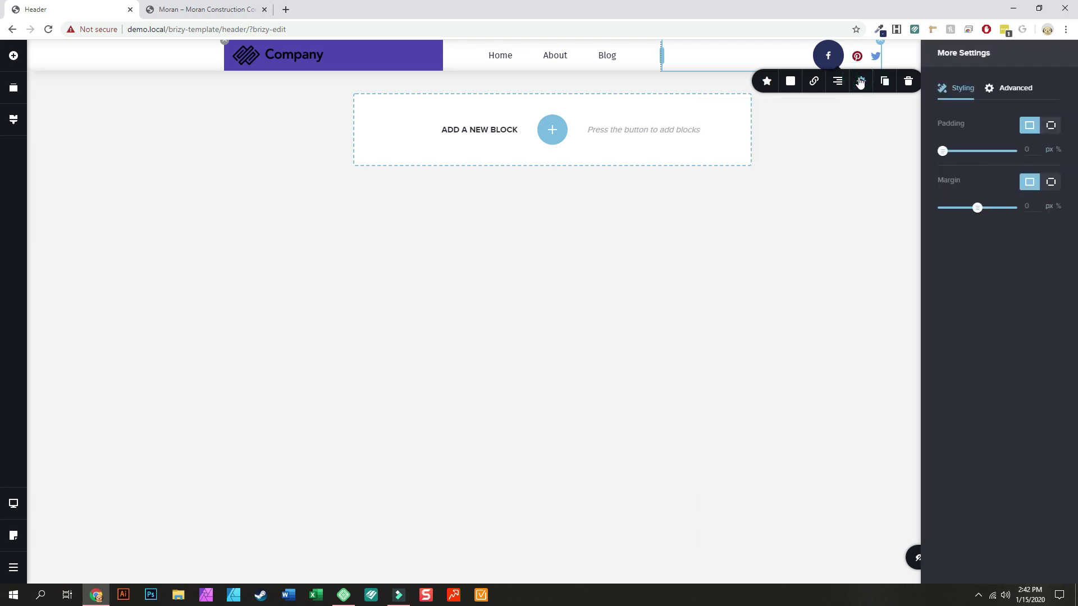
left_click(1008, 90)
left_click(957, 94)
Set the Facebook icon's background size to 10 px and its border to 0 px.
left_click(767, 82)
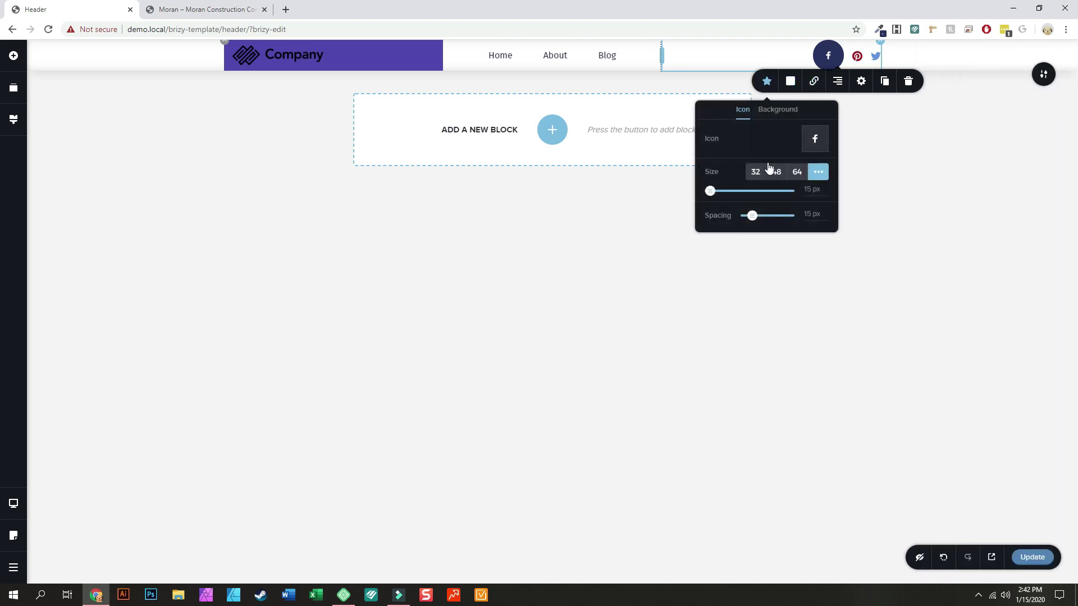
left_click(777, 109)
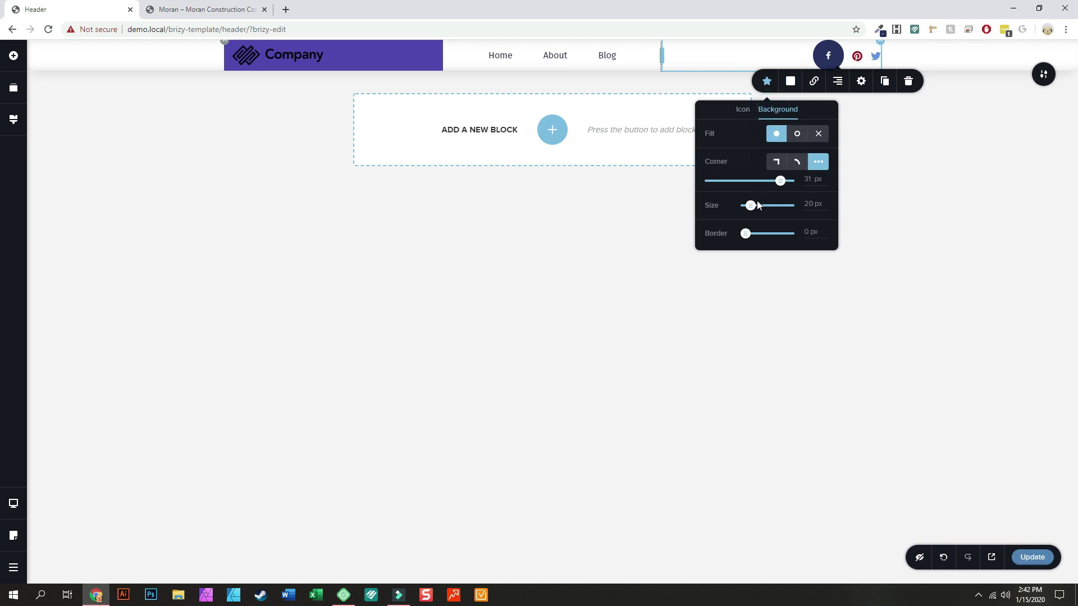
left_click_drag(748, 207, 726, 206)
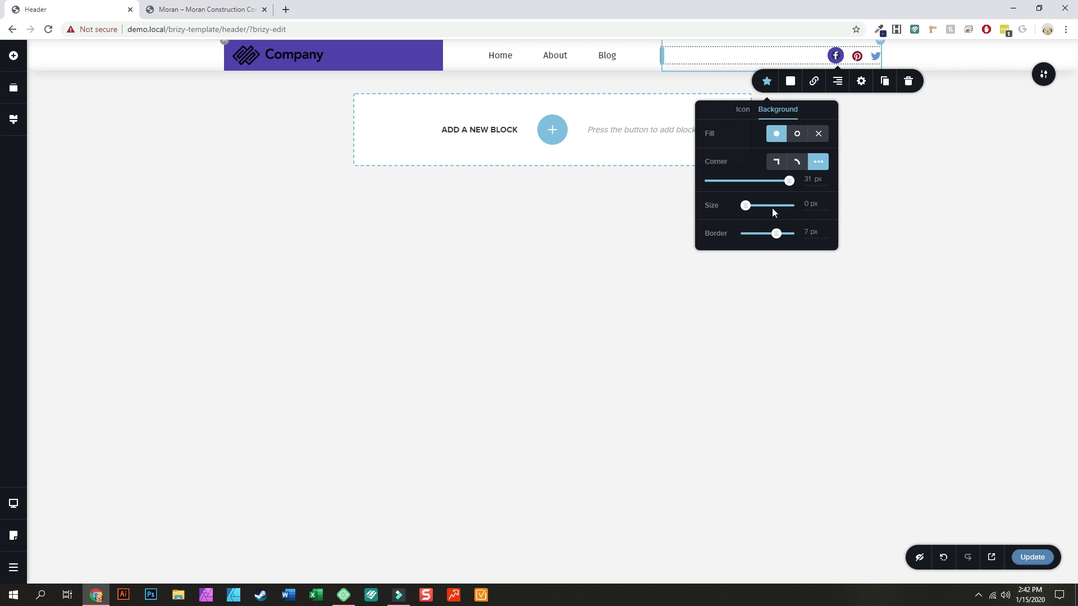
double_click(806, 204)
type("10")
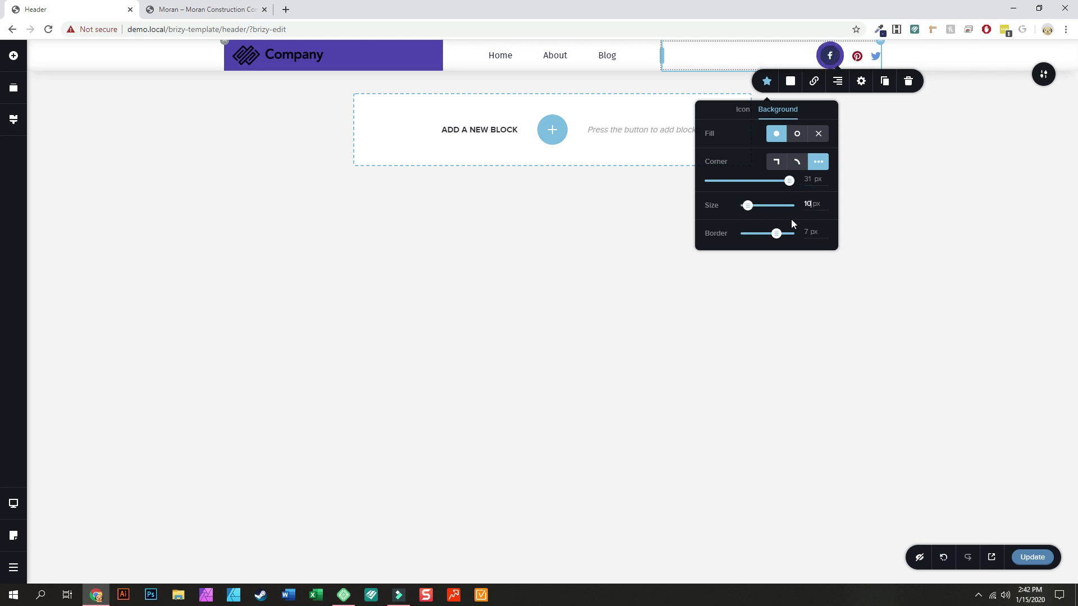
double_click(807, 233)
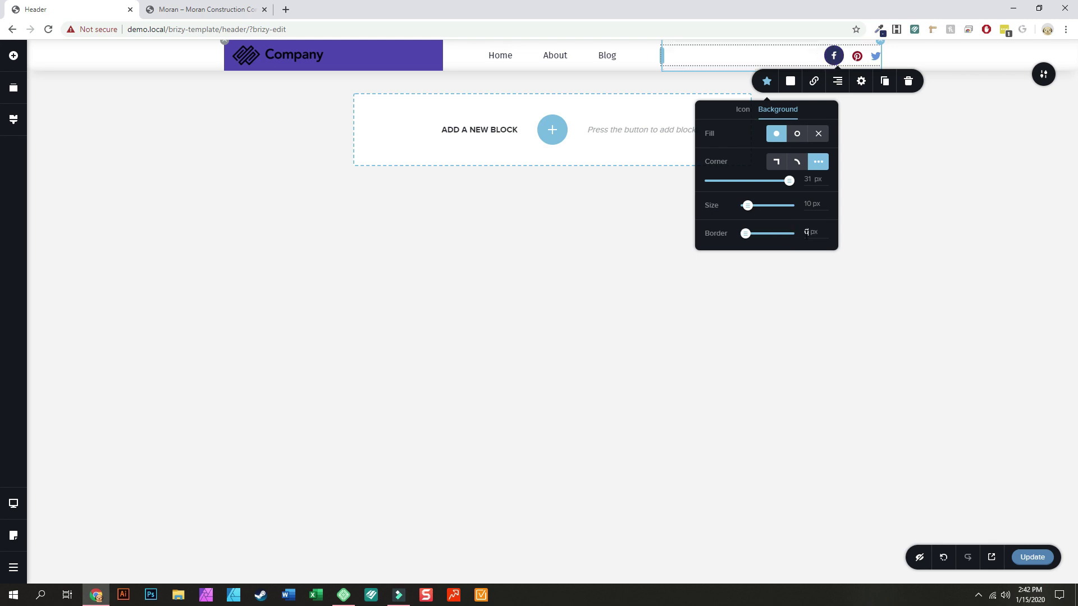
Compare the Facebook icon with the round social icons on the Moran Construction site, and review its icon and background settings in the Header template.
left_click(188, 9)
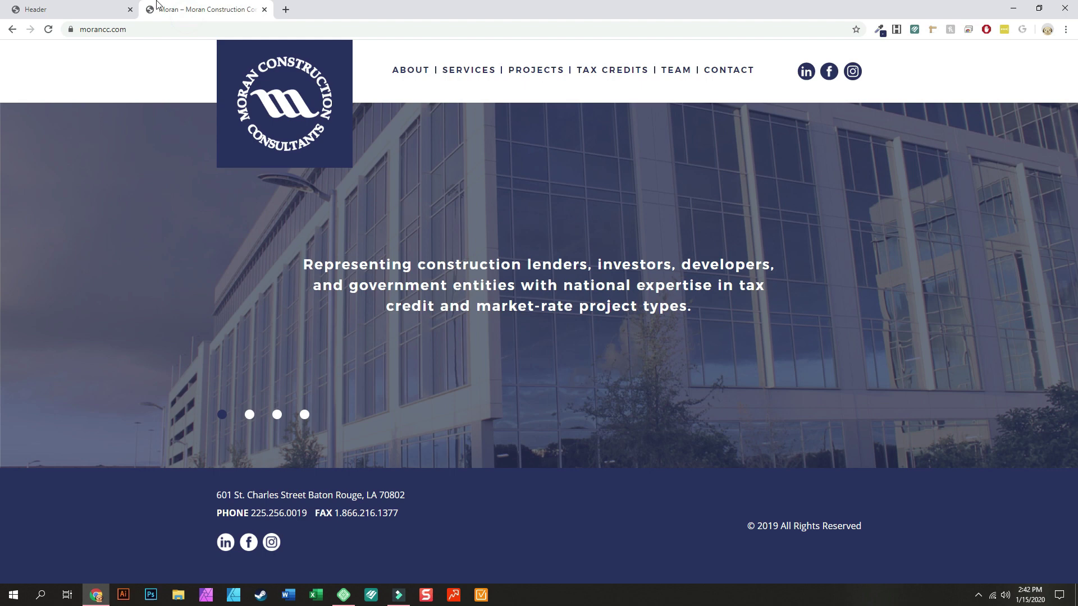
left_click(89, 13)
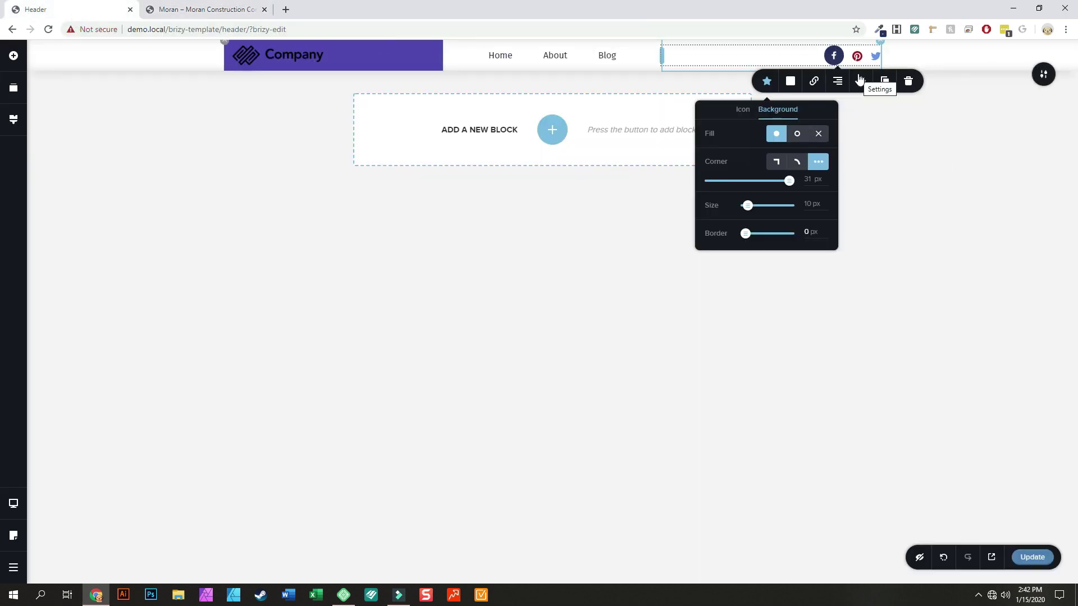
left_click(744, 110)
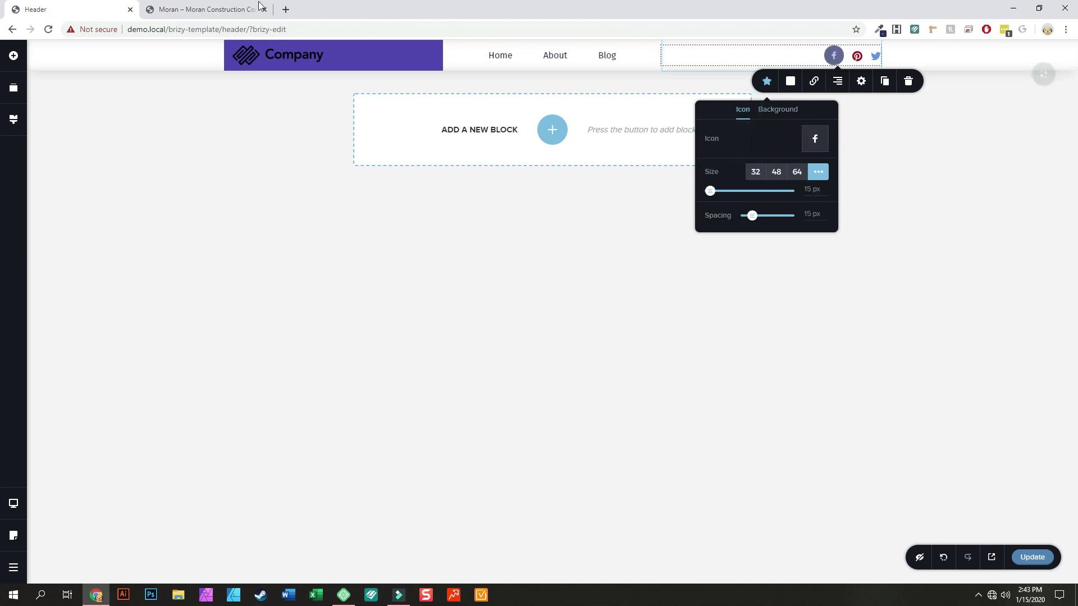
left_click(221, 17)
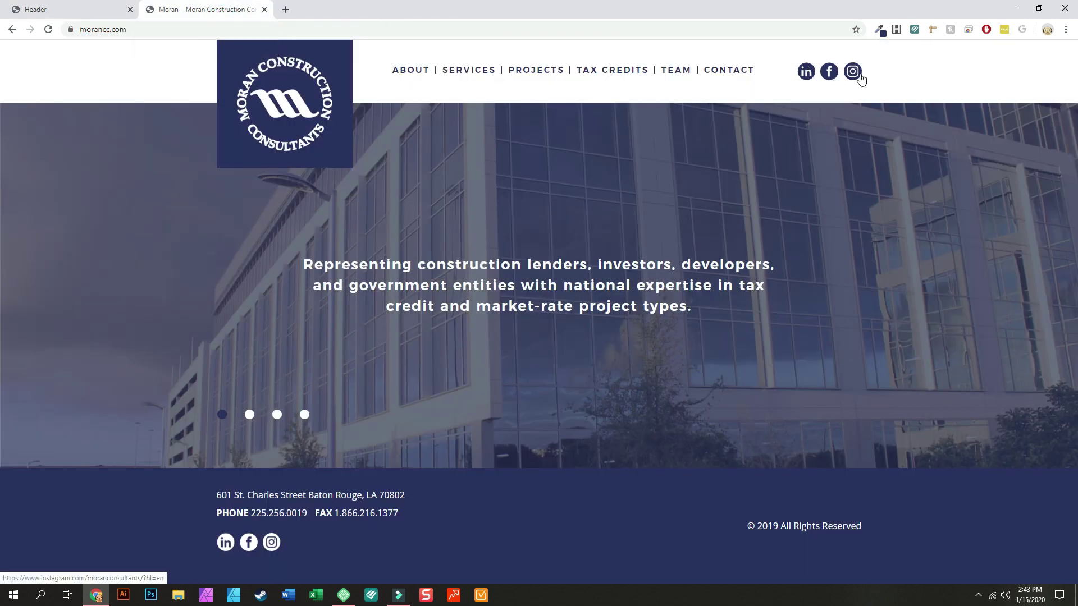
left_click(56, 9)
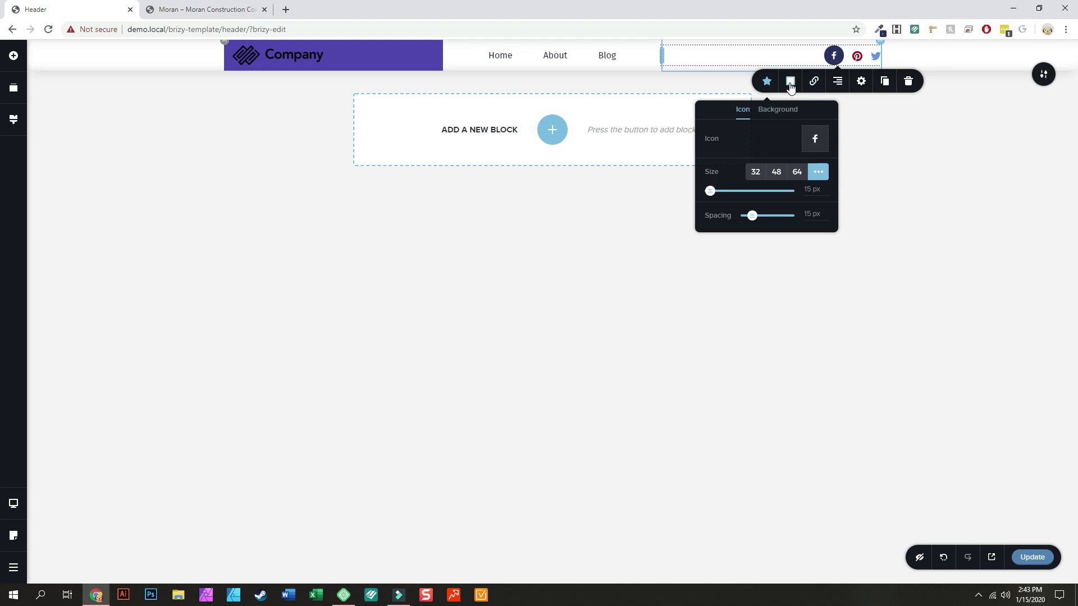
left_click(776, 111)
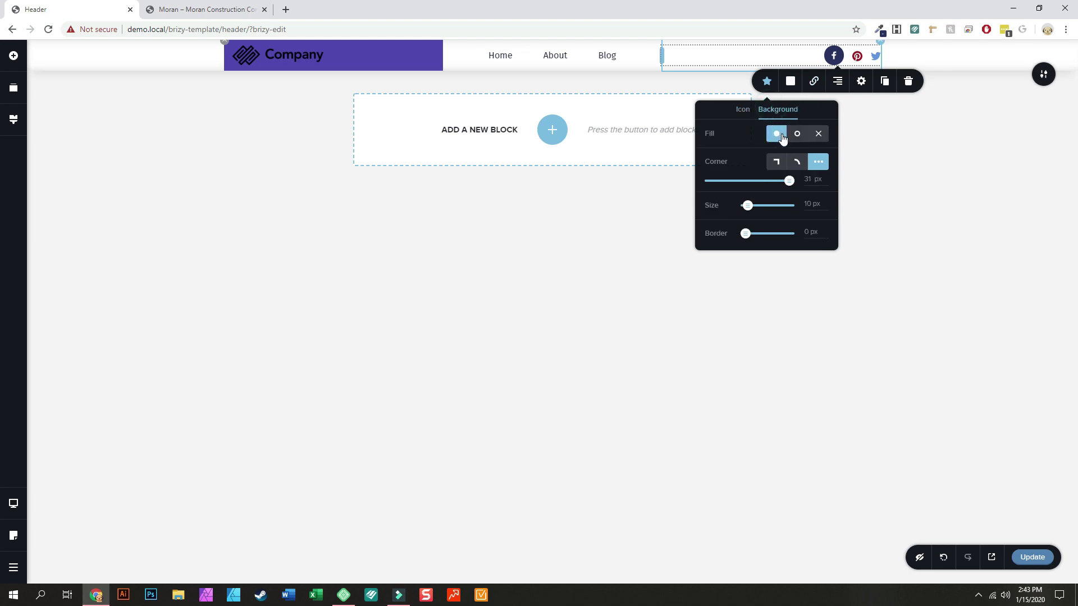
left_click(748, 110)
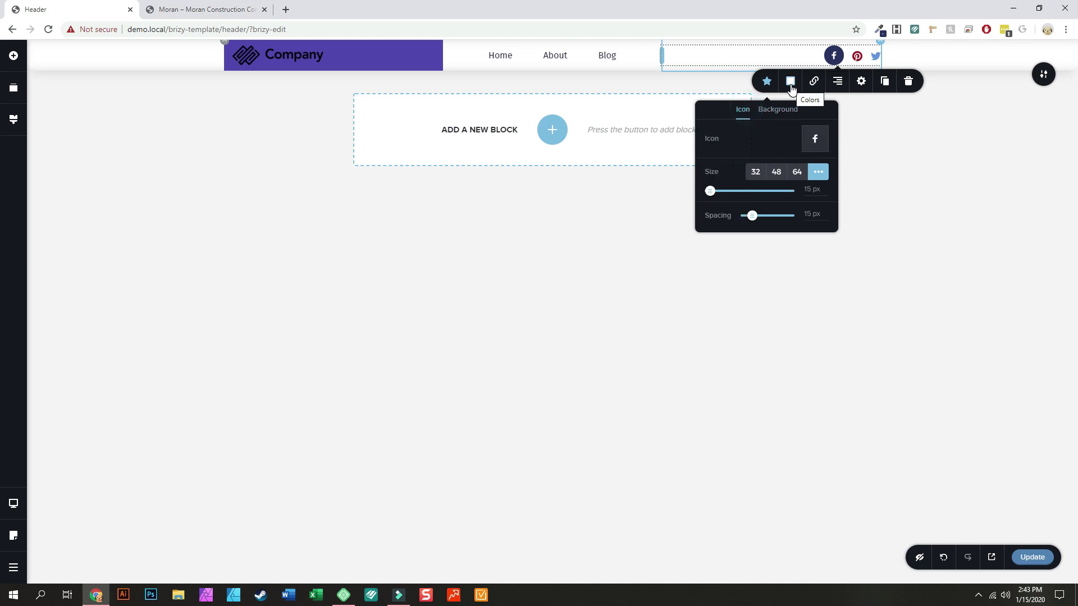
Set the Facebook icon's hover background colour to #1B3664, trying the white and dark palette swatches first.
left_click(790, 82)
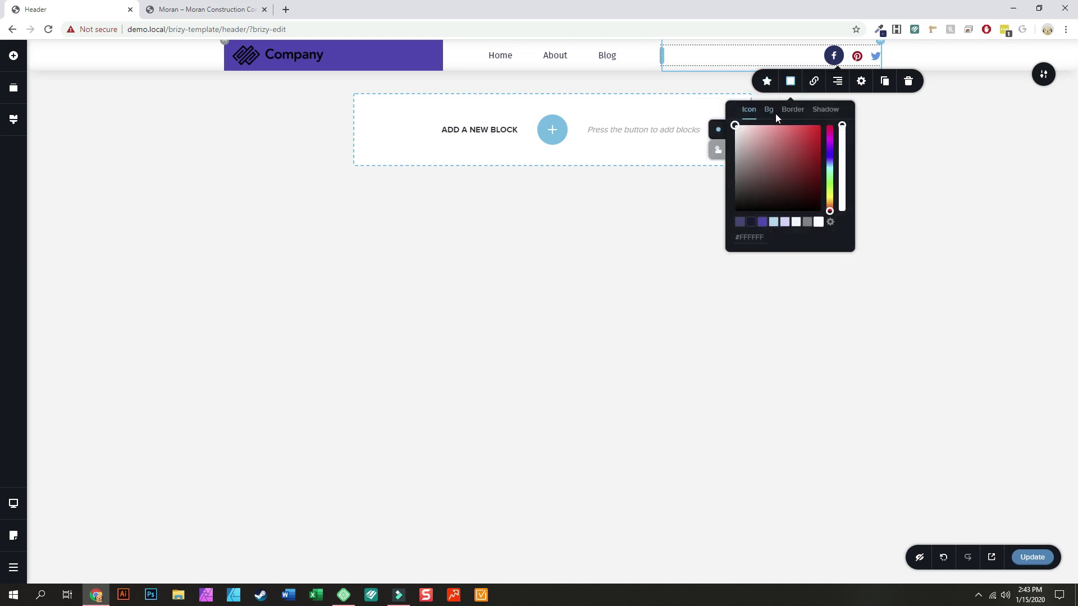
left_click(776, 112)
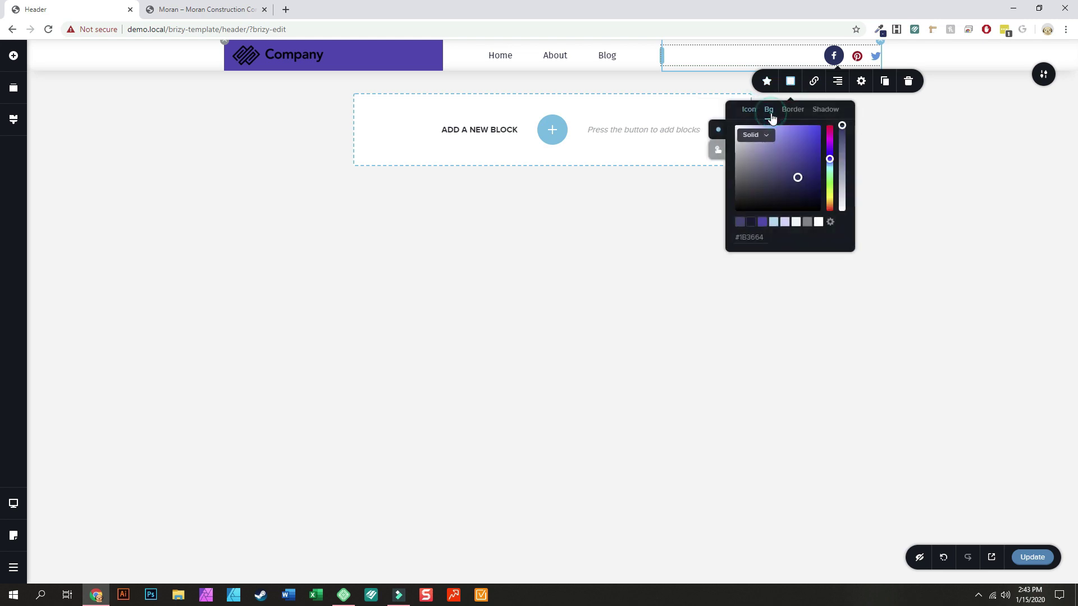
left_click(719, 152)
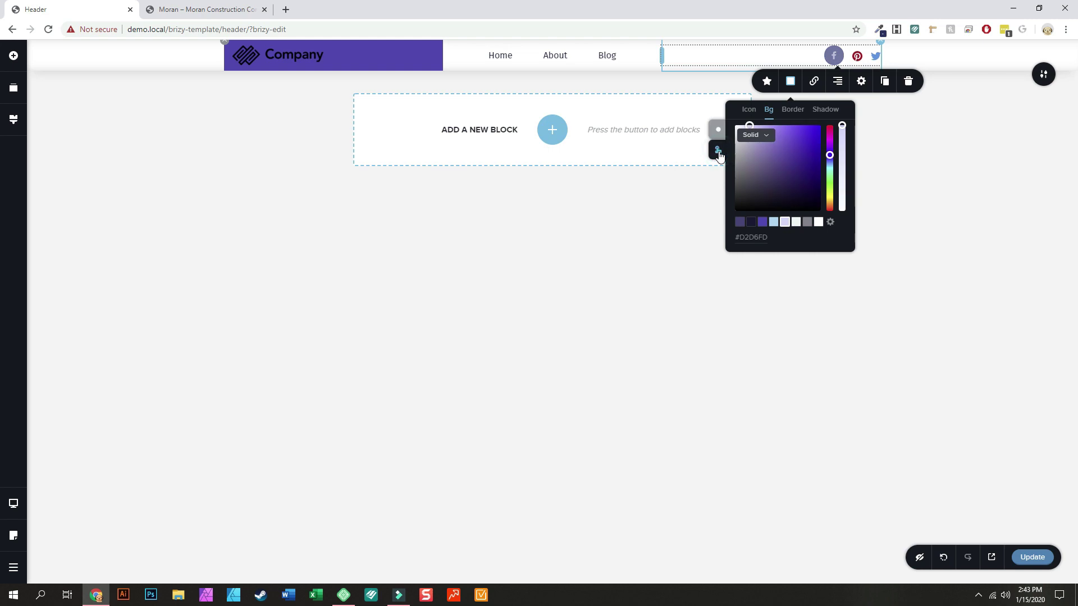
left_click(819, 222)
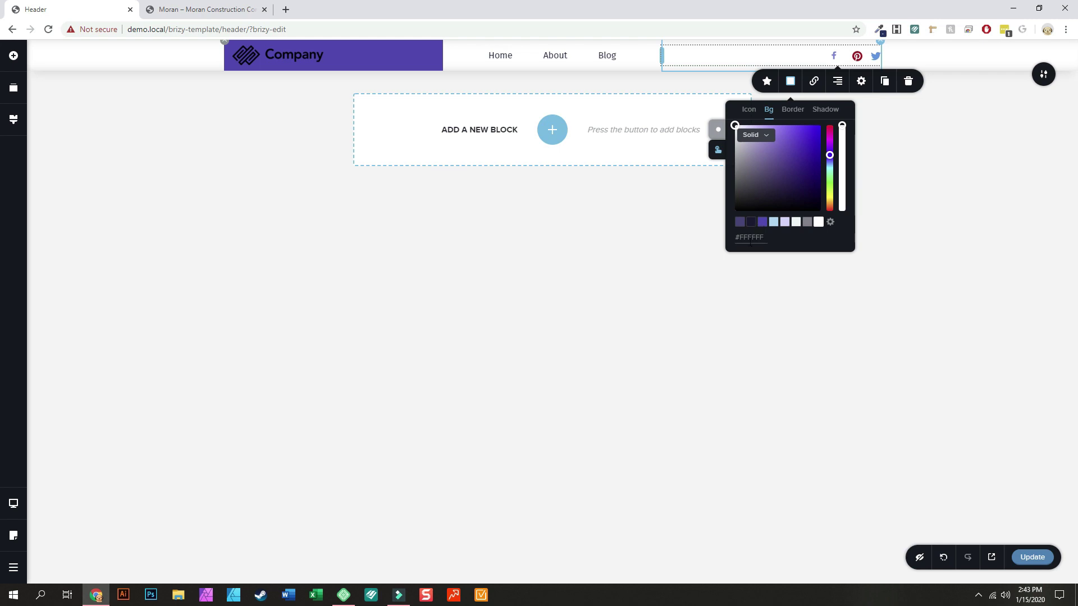
left_click(751, 222)
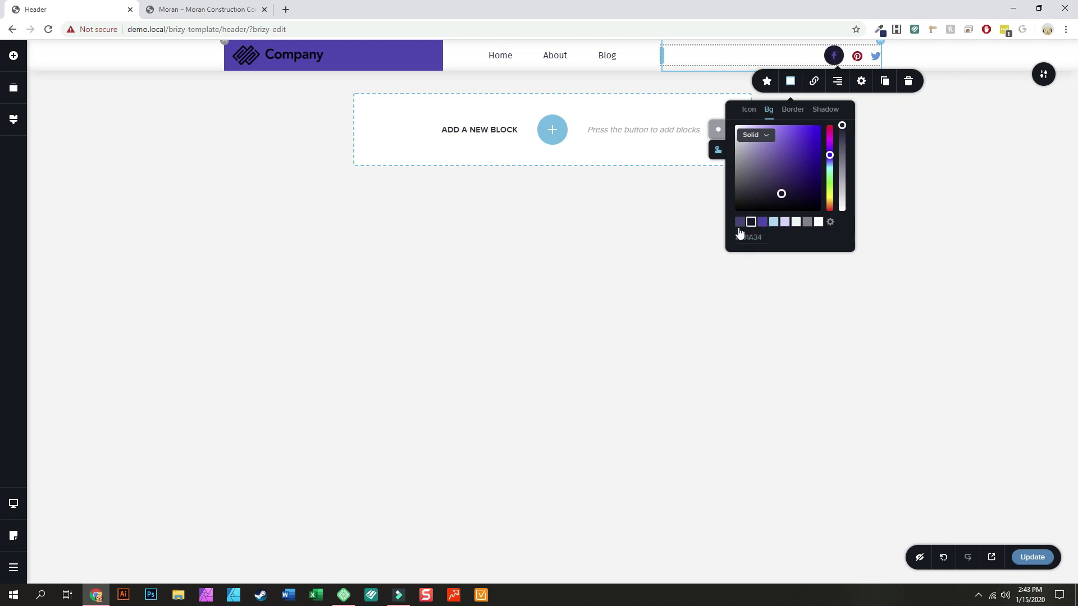
double_click(755, 238)
key("BackSpace")
type("#1B3664")
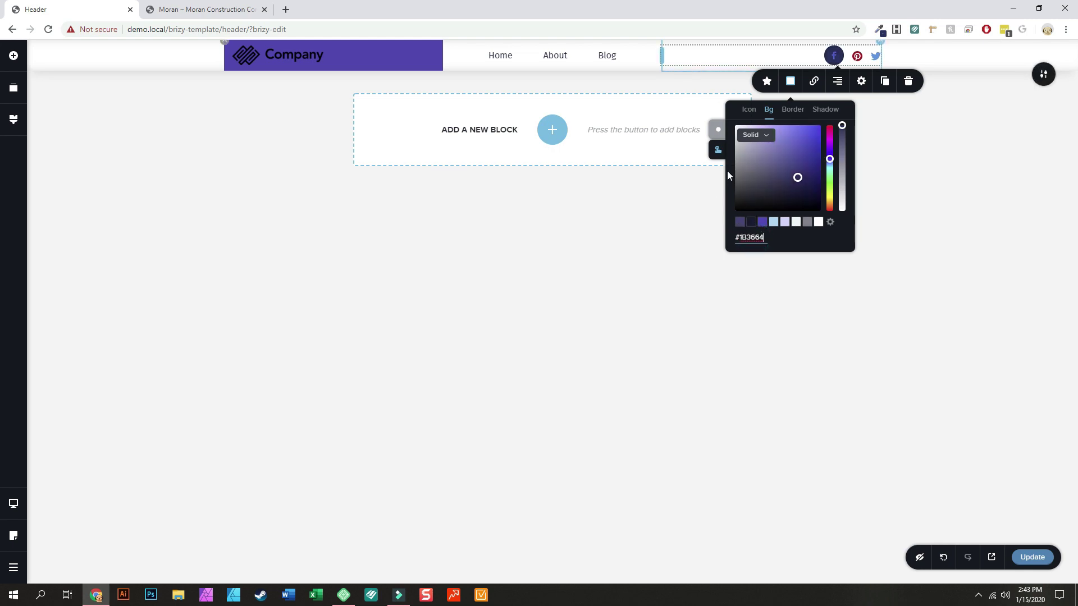
Try white as the Facebook icon's normal background against the hover colour, and restore the normal background to #1B3664.
left_click(717, 135)
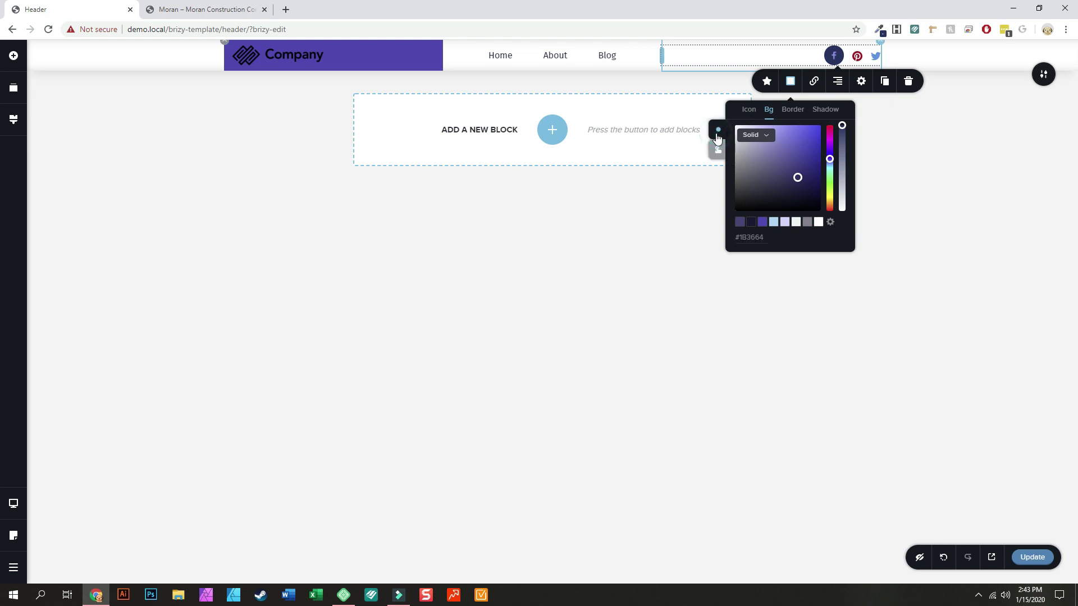
left_click(818, 222)
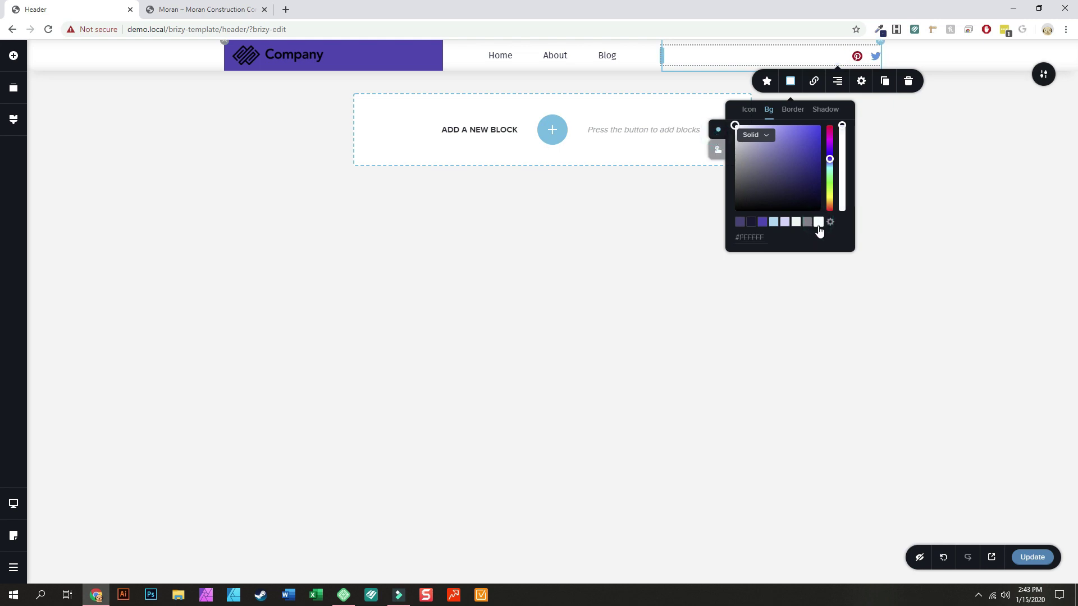
left_click(717, 150)
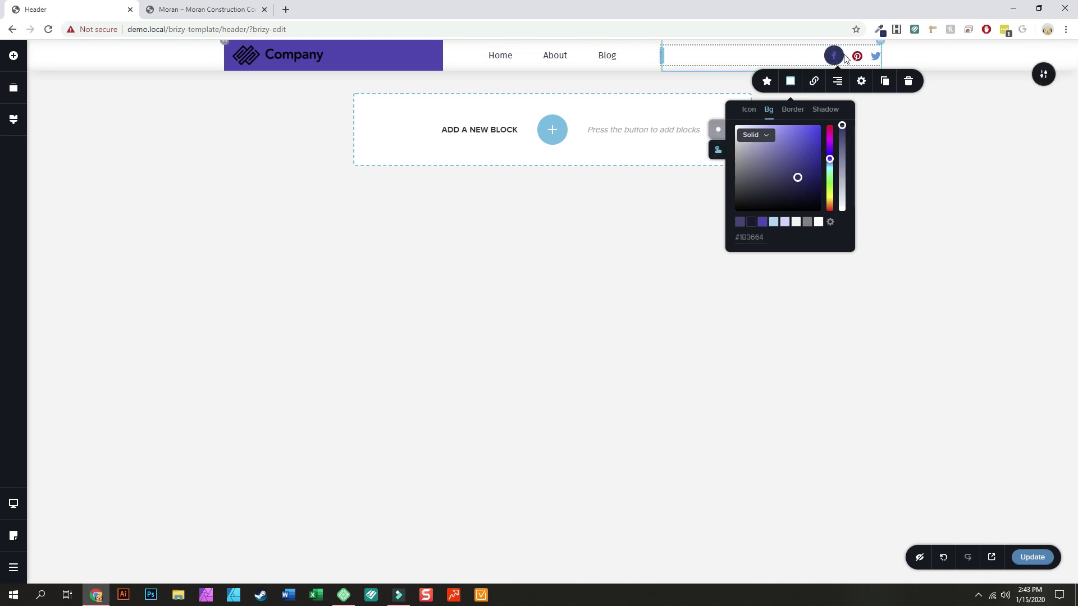
left_click(719, 129)
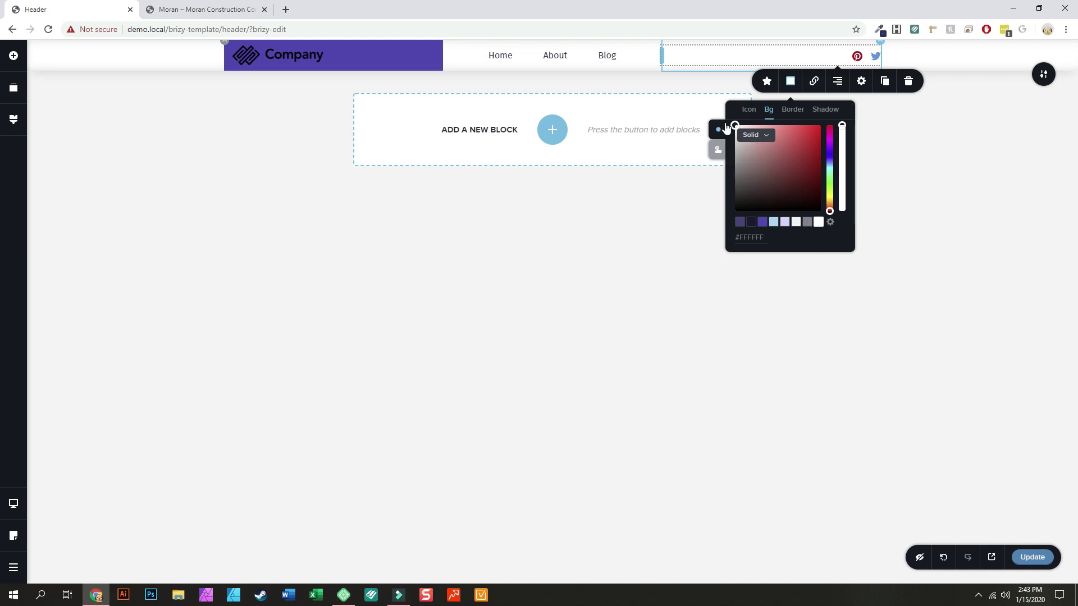
triple_click(753, 236)
type("#1B3664")
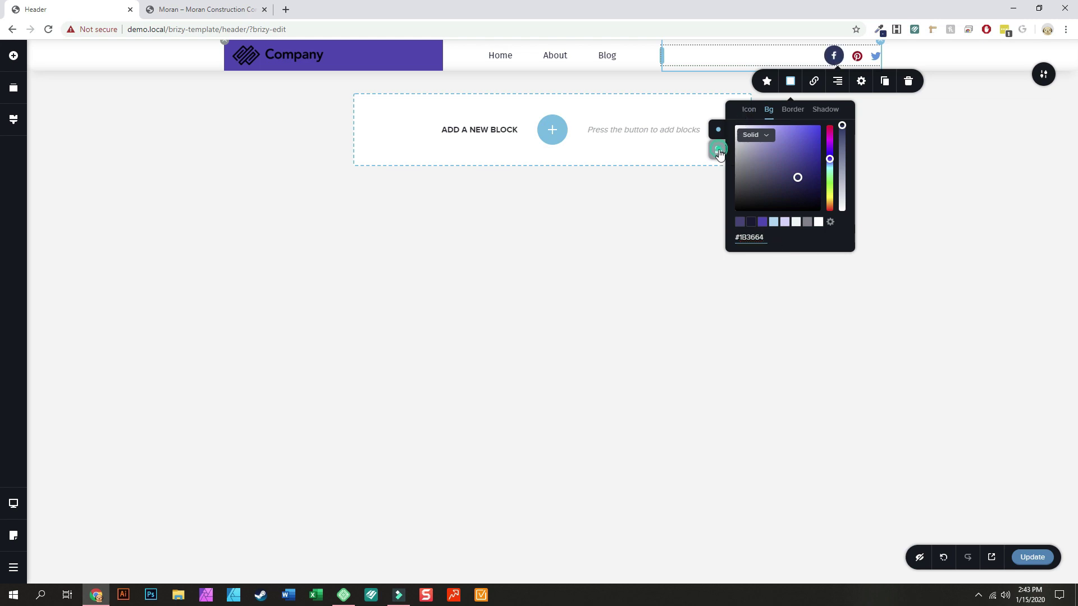
Set the Facebook icon's hover icon colour to white (#FFFFFF) and check the normal-state icon colour.
left_click(749, 109)
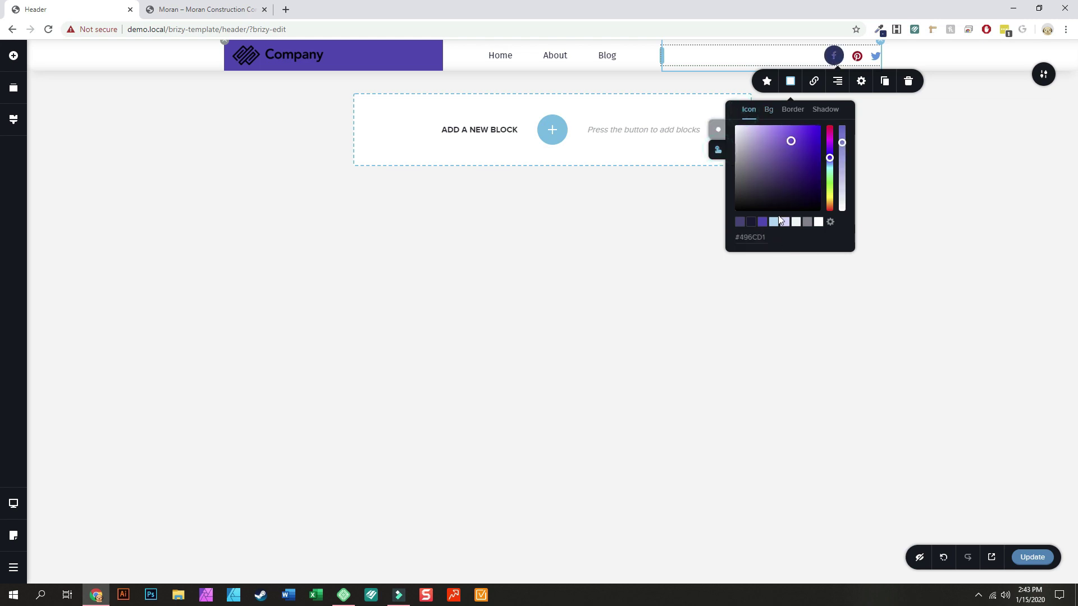
left_click(818, 223)
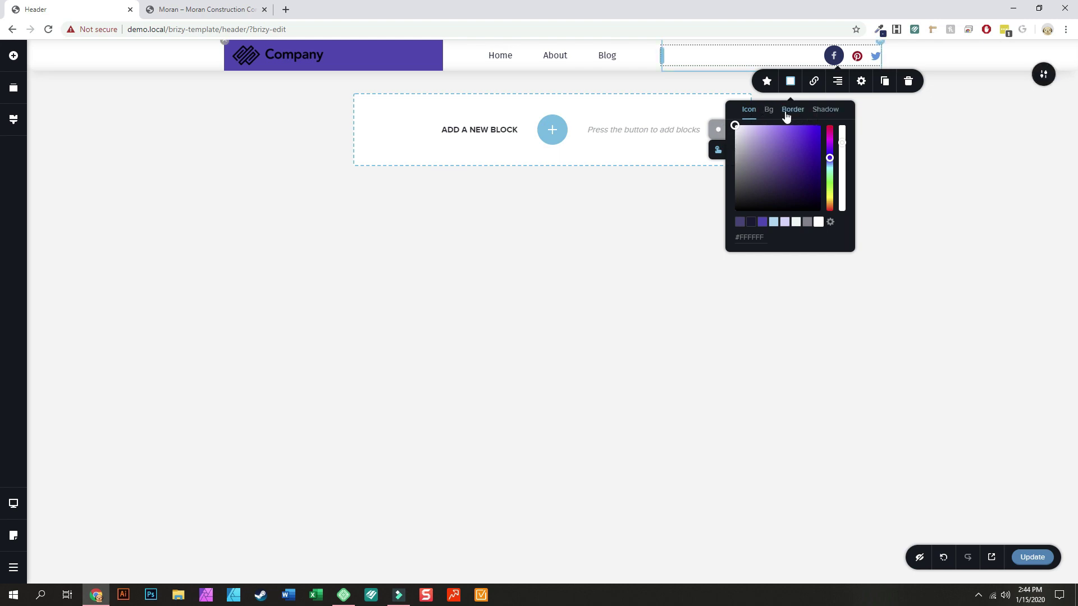
left_click(719, 134)
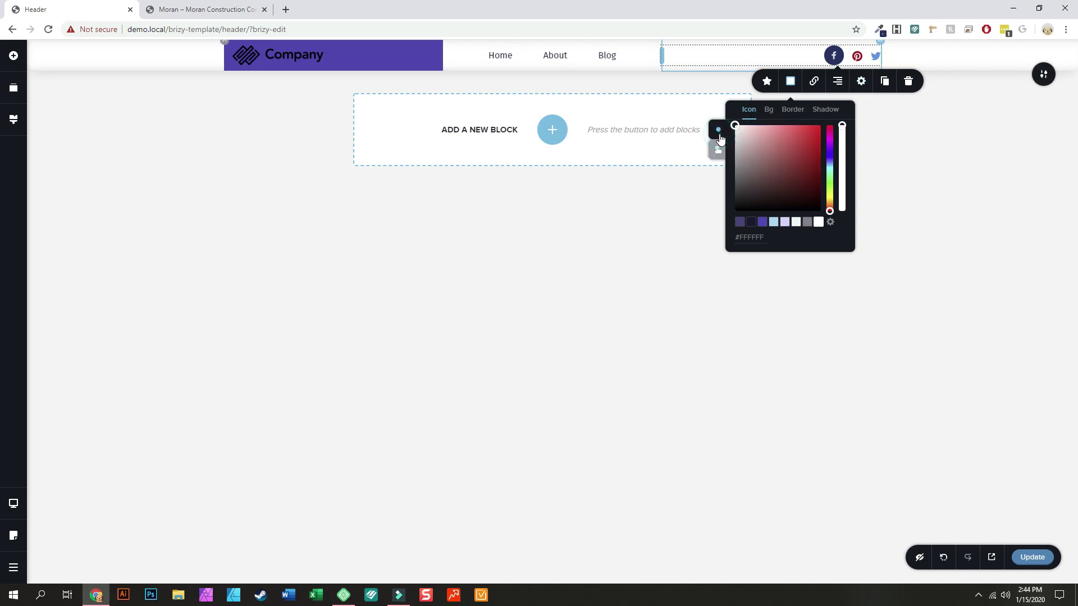
Delete the Pinterest and Twitter icons from the header's social icon group.
left_click(854, 57)
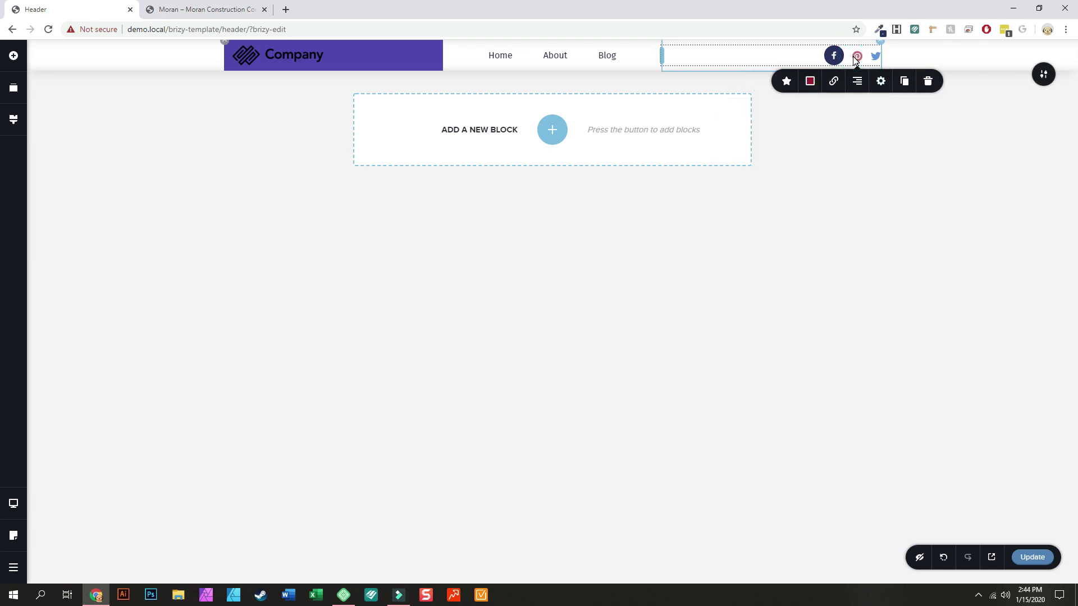
left_click(929, 81)
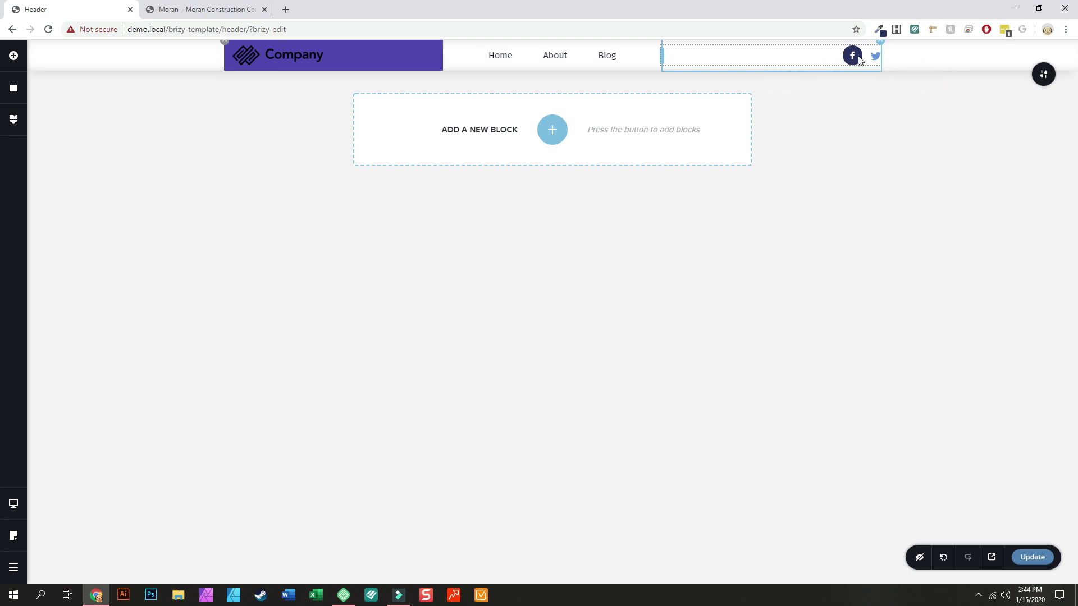
left_click(874, 55)
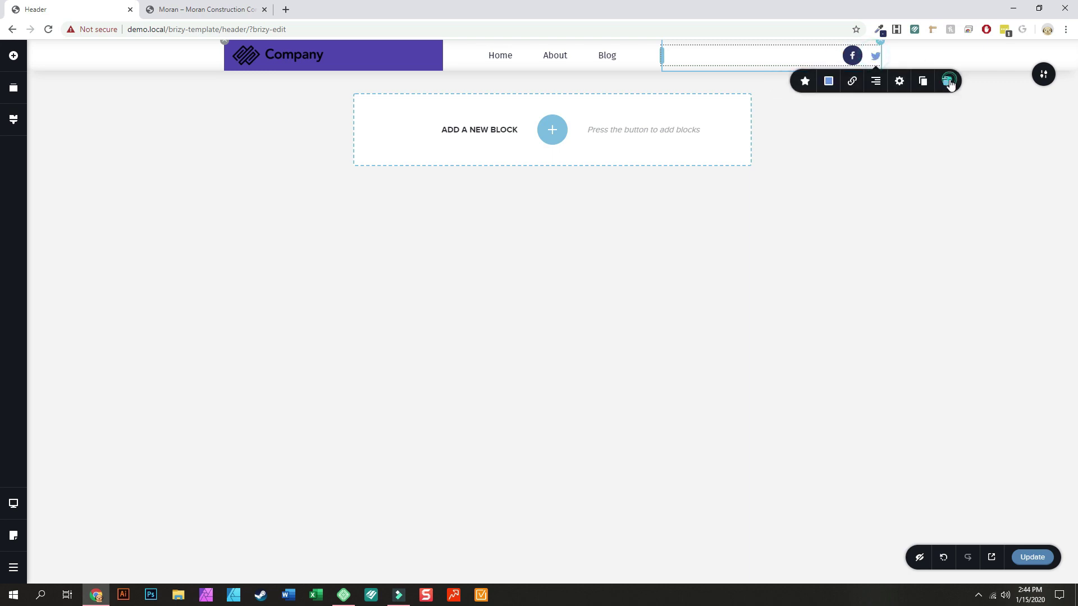
left_click(948, 80)
Duplicate the styled round Facebook icon twice to make a row of three social icons.
left_click(872, 61)
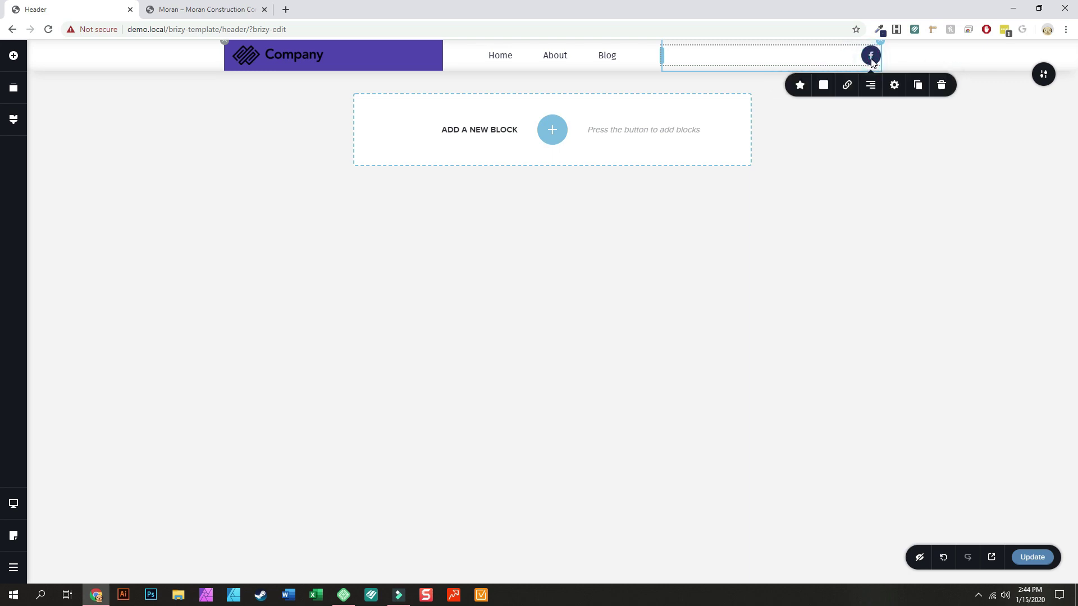
left_click(917, 86)
left_click(917, 86)
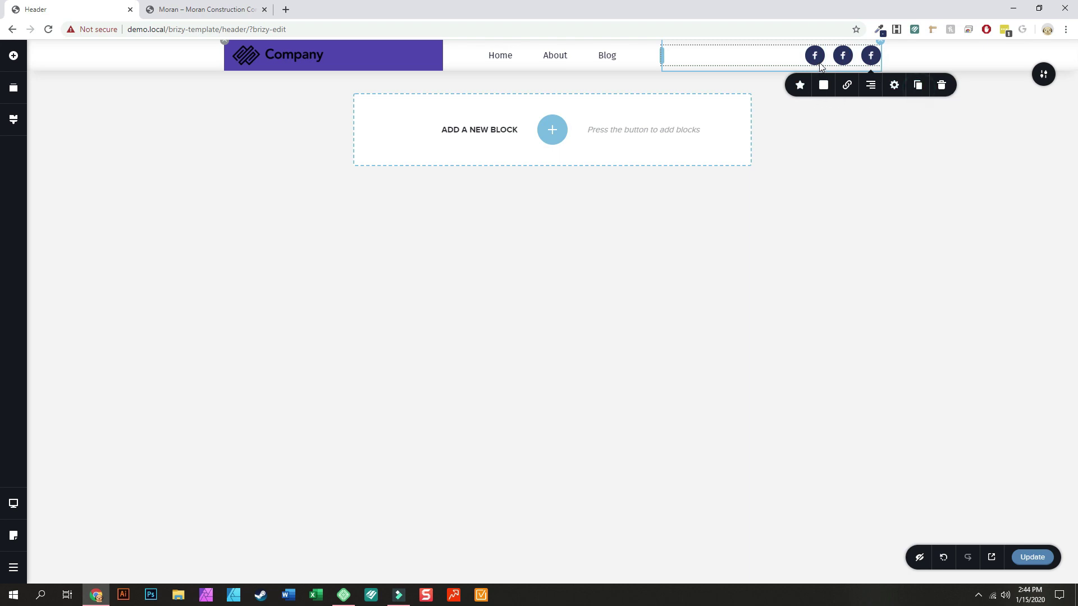
Replace the middle Facebook icon with the Instagram glyph, searching the icon library for "inst" after checking the icons on the Moran Construction site.
left_click(843, 55)
left_click(773, 86)
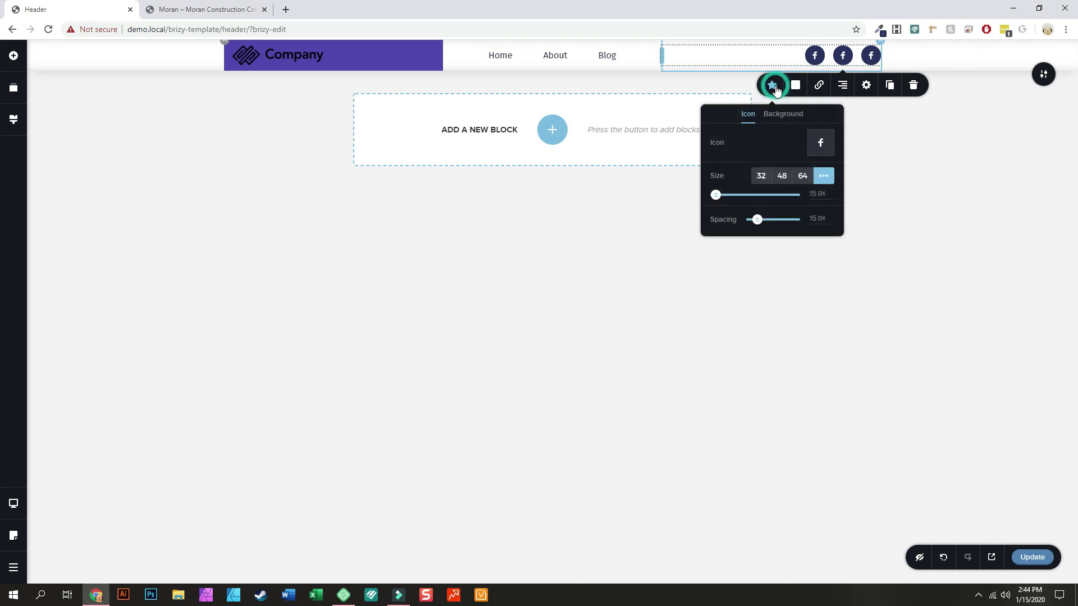
left_click(822, 144)
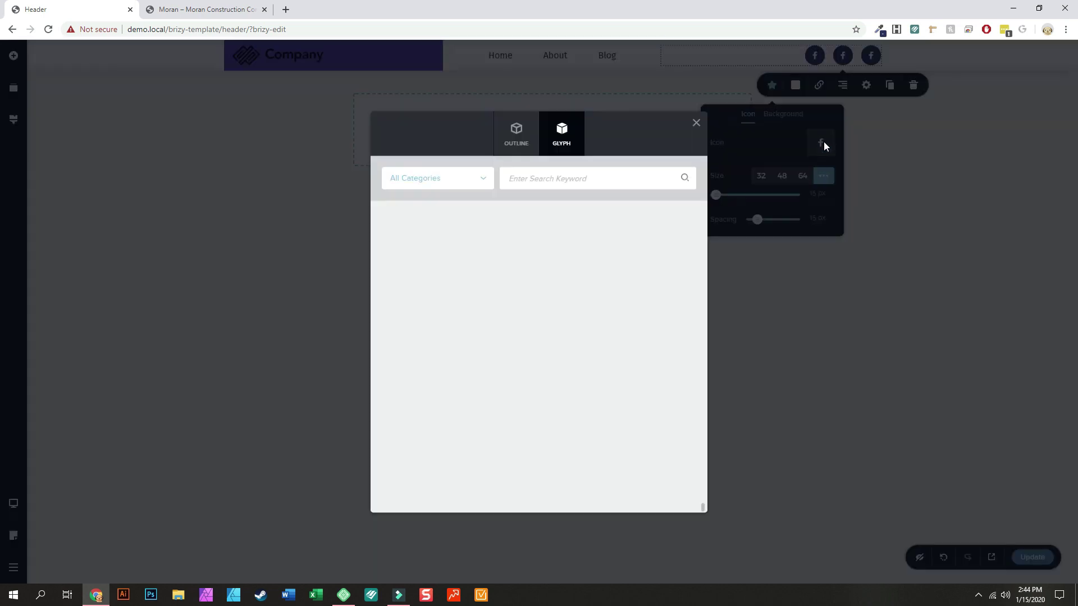
left_click(566, 179)
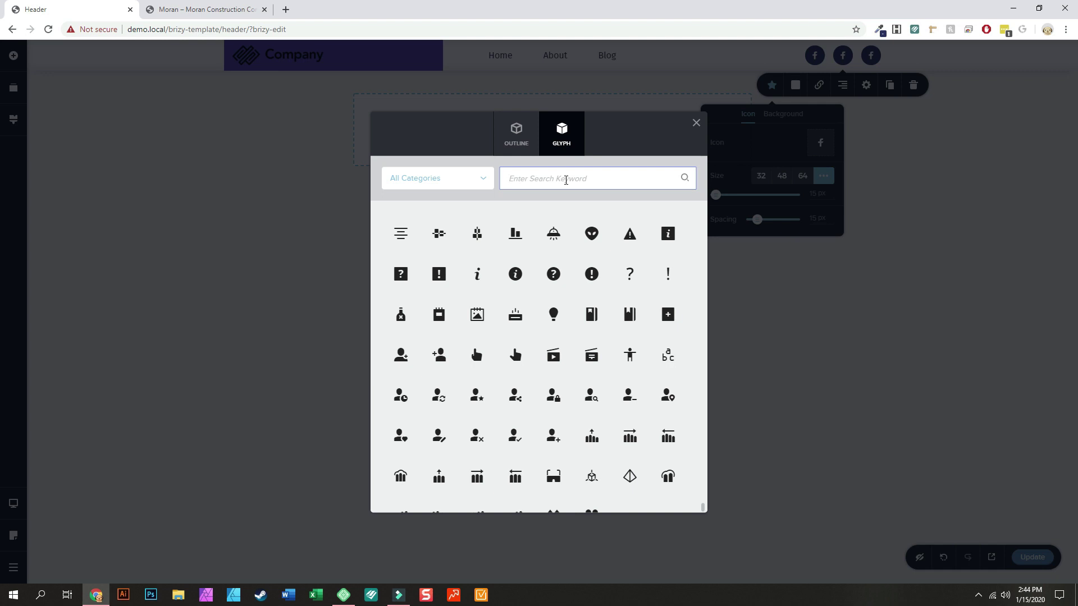
left_click(209, 9)
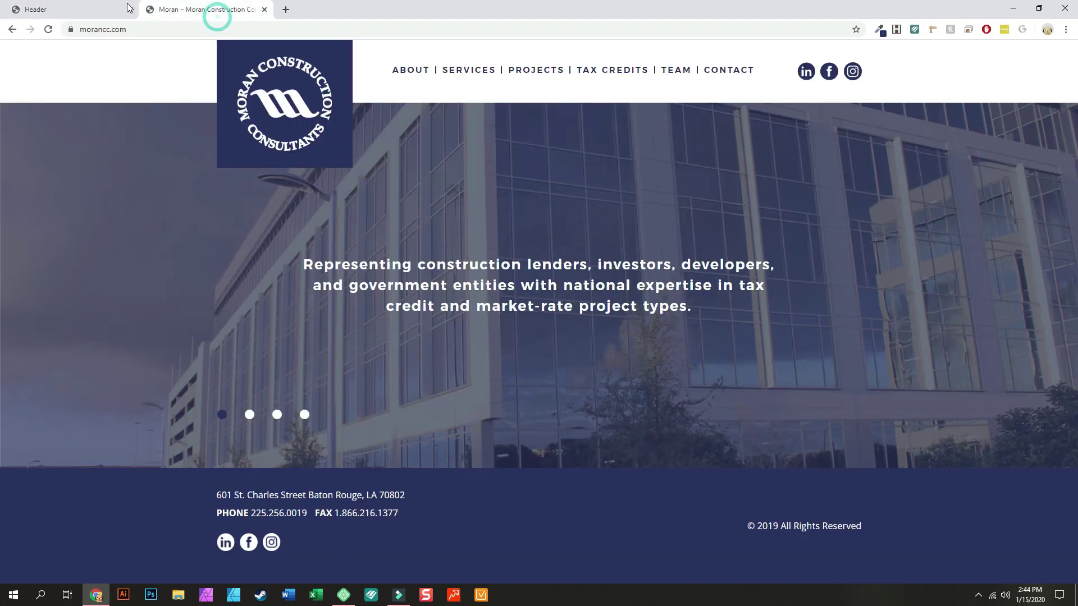
left_click(61, 7)
left_click(523, 176)
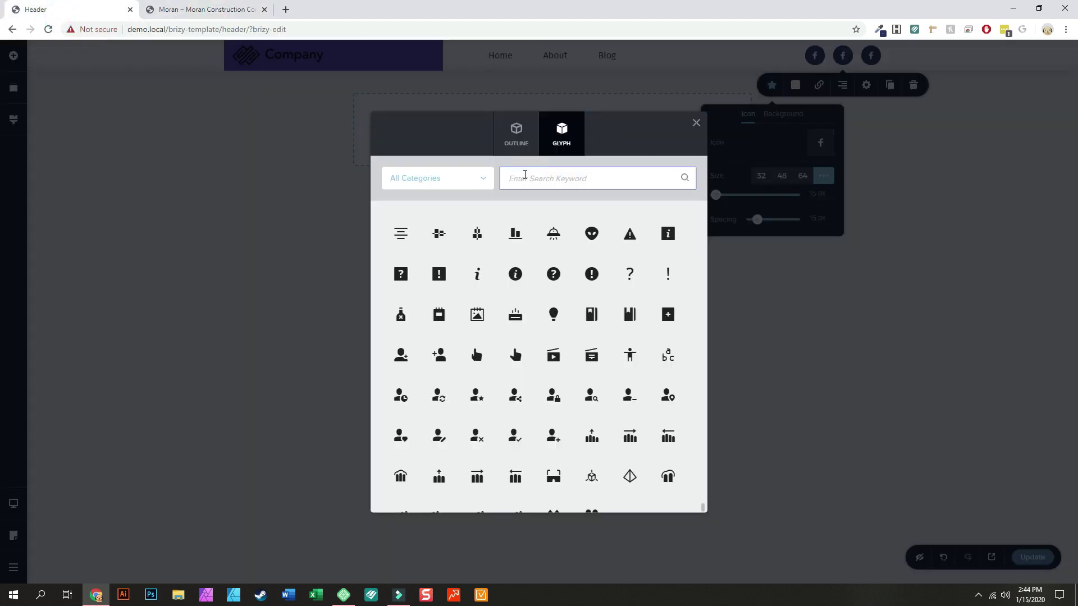
type("inst")
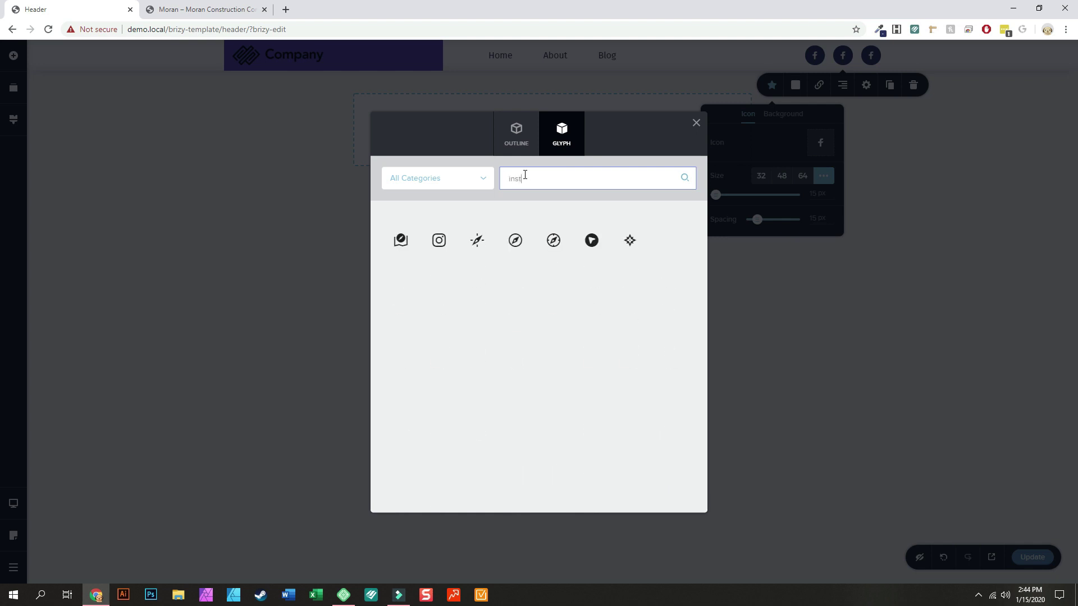
left_click(432, 241)
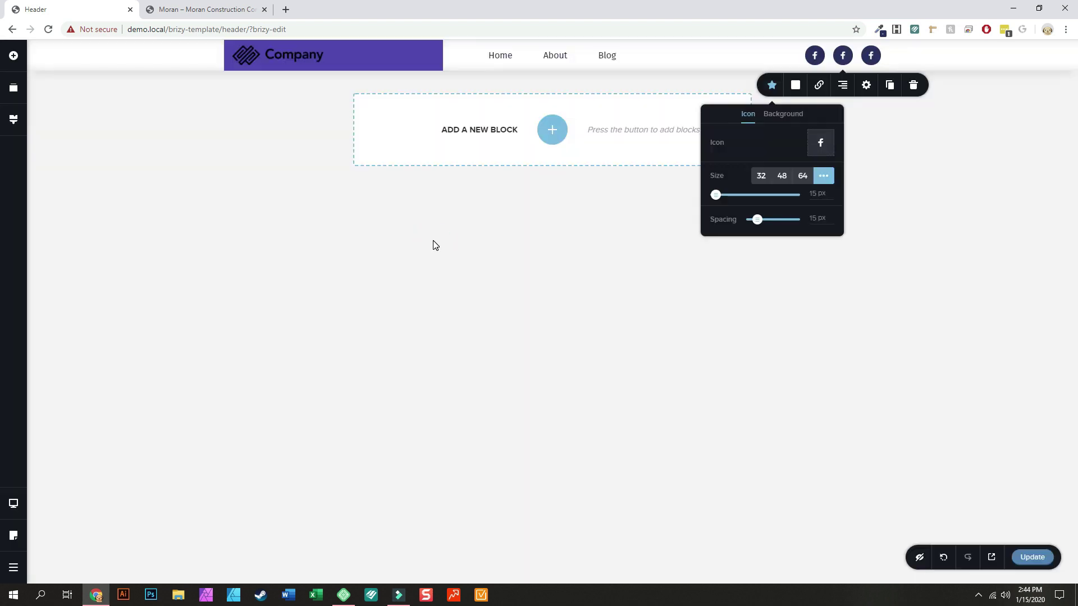
Open the icon library for the last Facebook icon in the row and check the Moran Construction site's social icons.
left_click(871, 63)
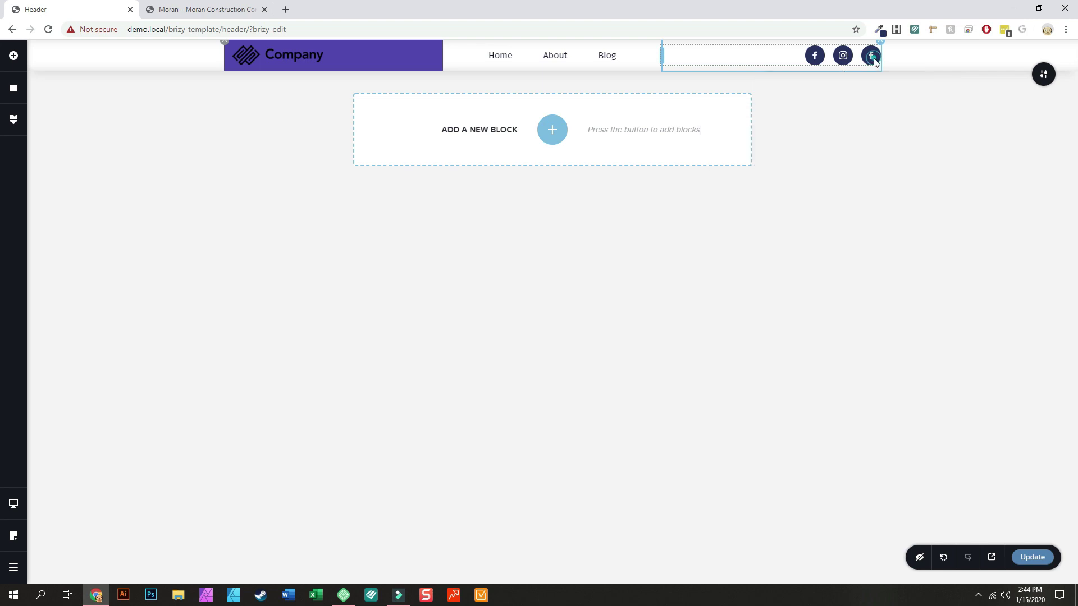
left_click(802, 85)
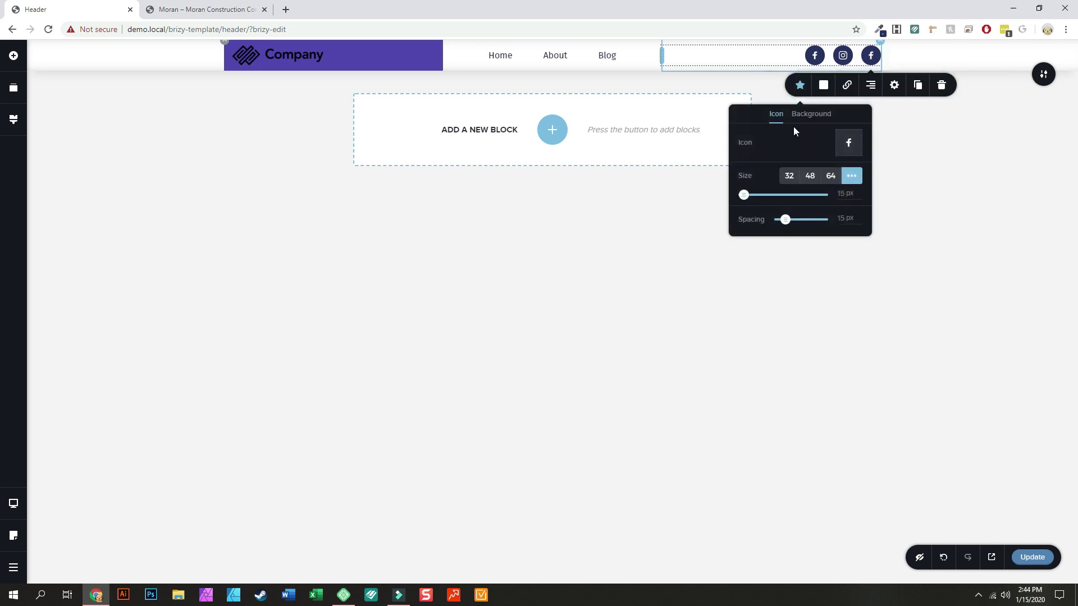
left_click(849, 143)
left_click(536, 176)
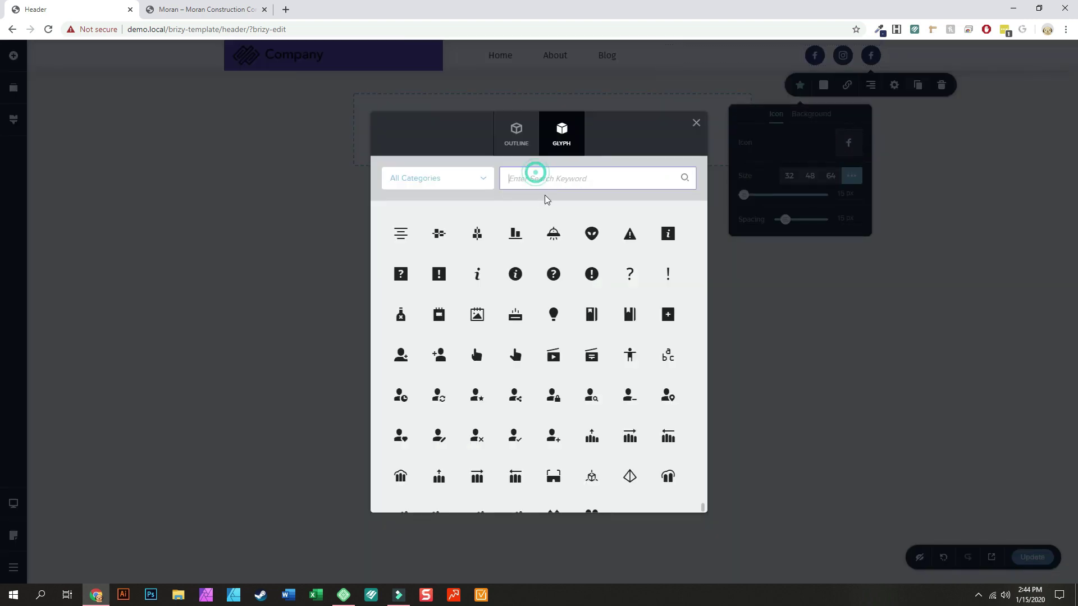
left_click(247, 9)
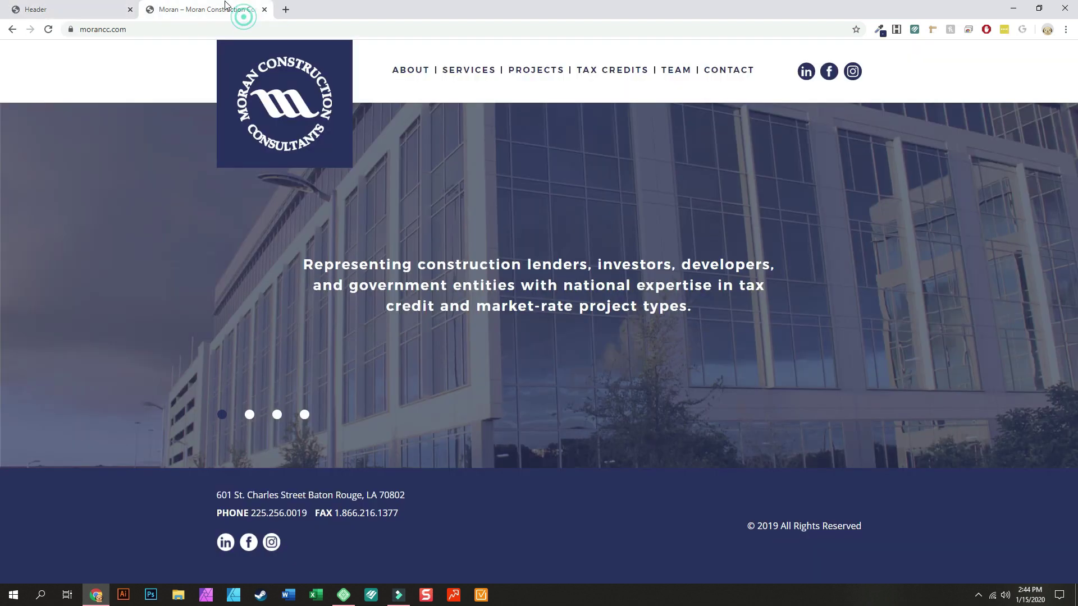
left_click(76, 11)
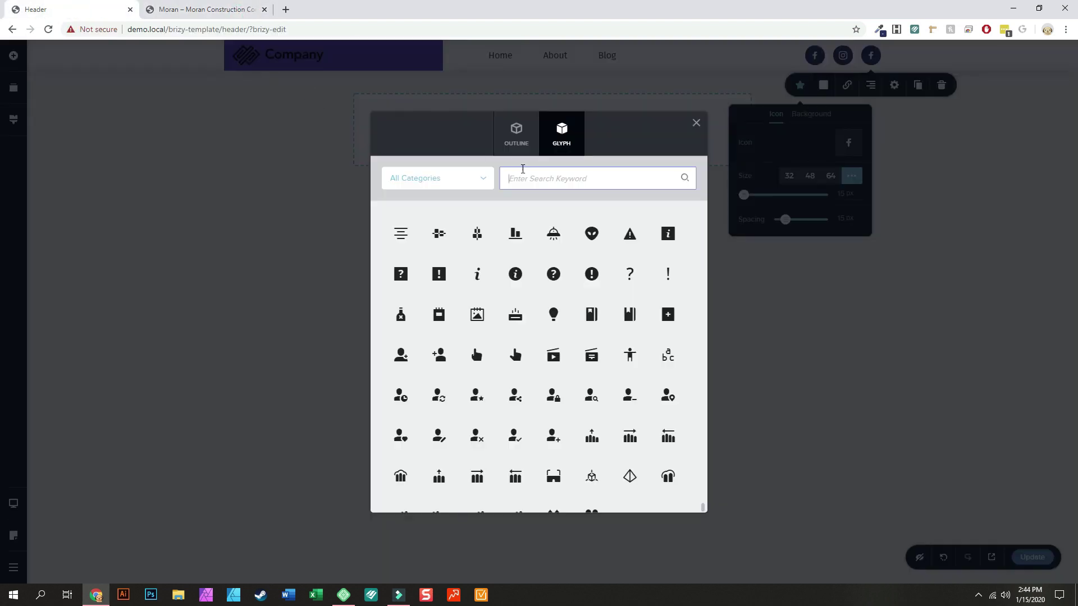
Try searching the icon library for "indeed" and clear the search.
left_click(523, 169)
type("ind")
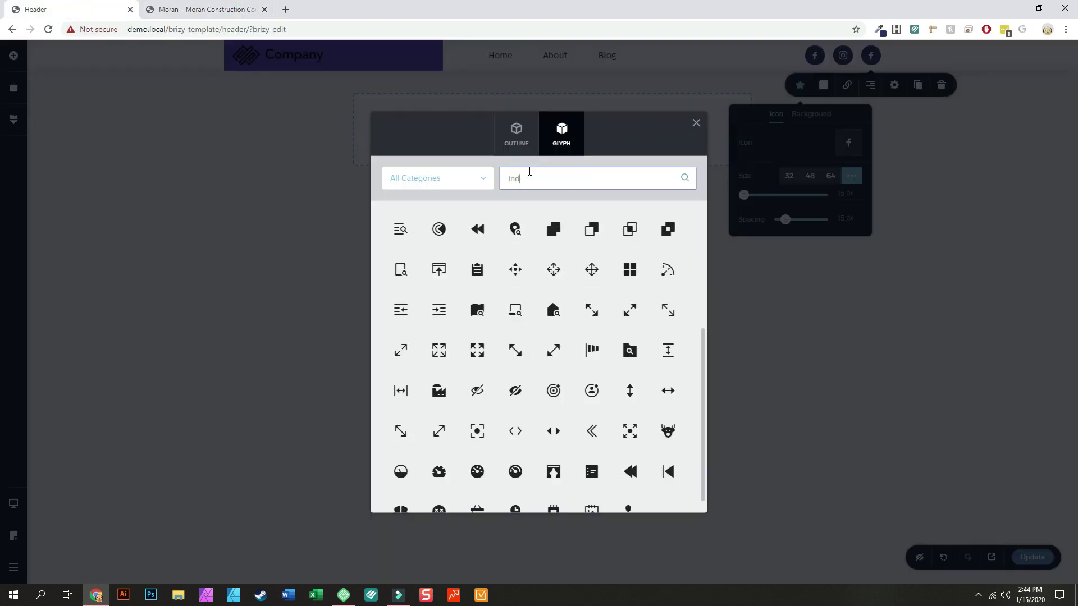
type("eed")
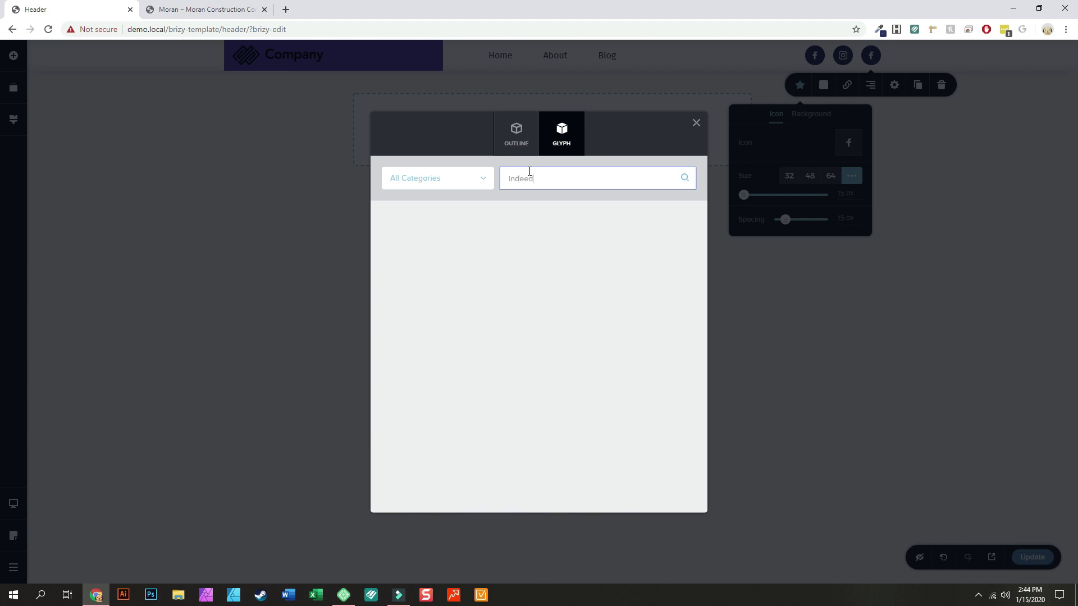
key("BackSpace")
key("BackSpace")
key("BackSpace")
key("BackSpace")
key("BackSpace")
key("BackSpace")
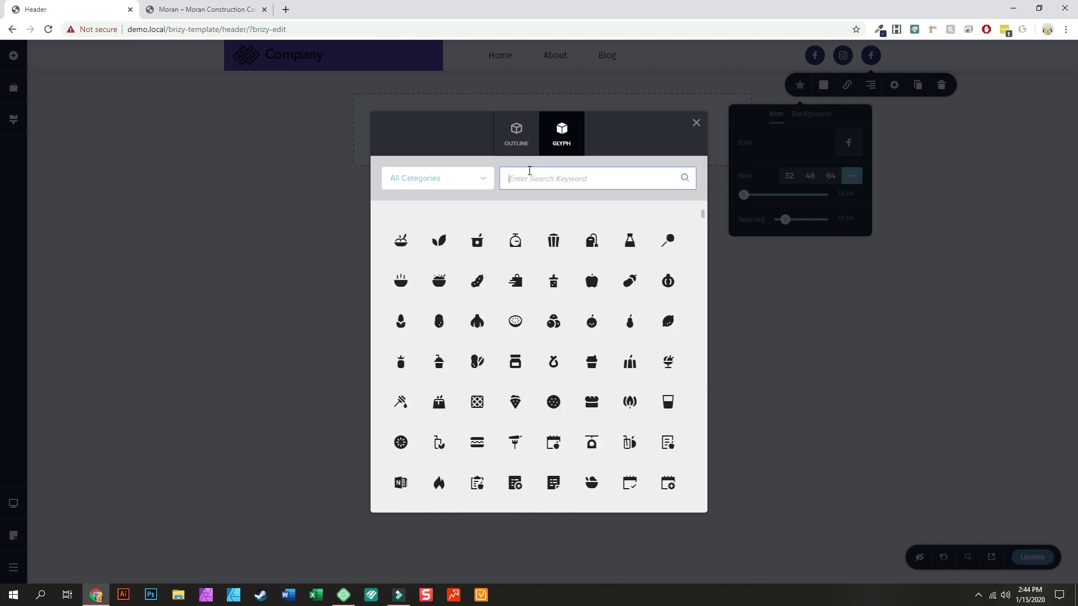
Replace the last Facebook icon with the LinkedIn glyph by searching "linke", and compare the icon row with the Moran Construction site.
type("linke")
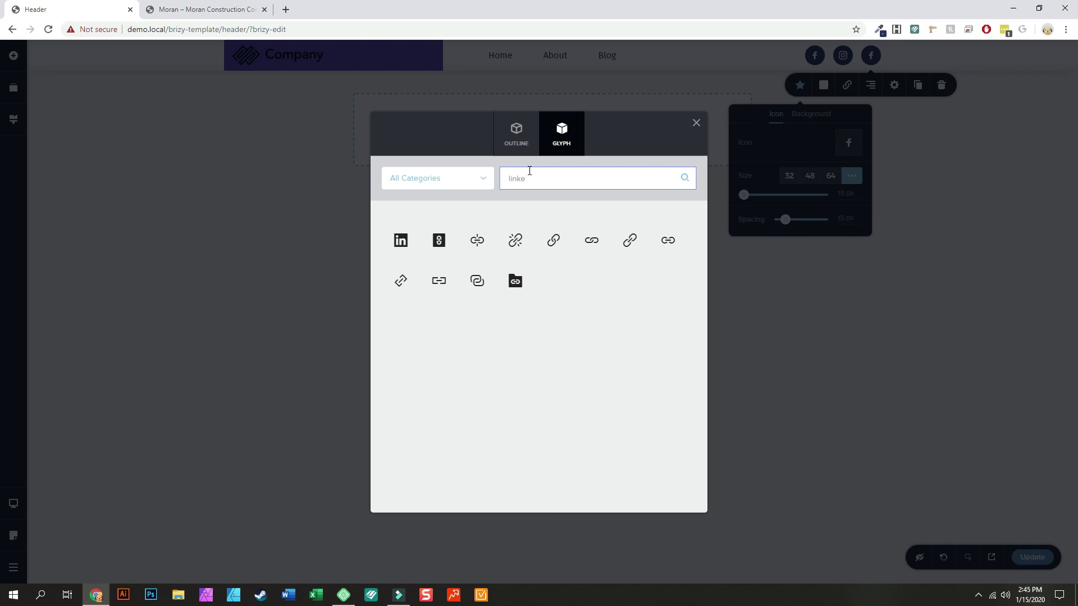
left_click(393, 252)
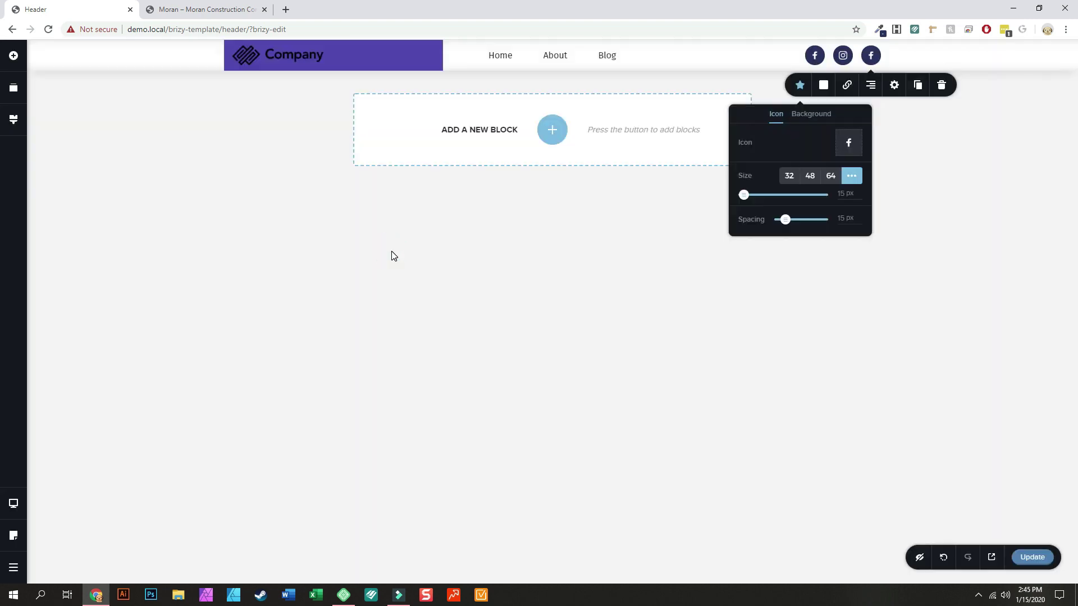
left_click(168, 9)
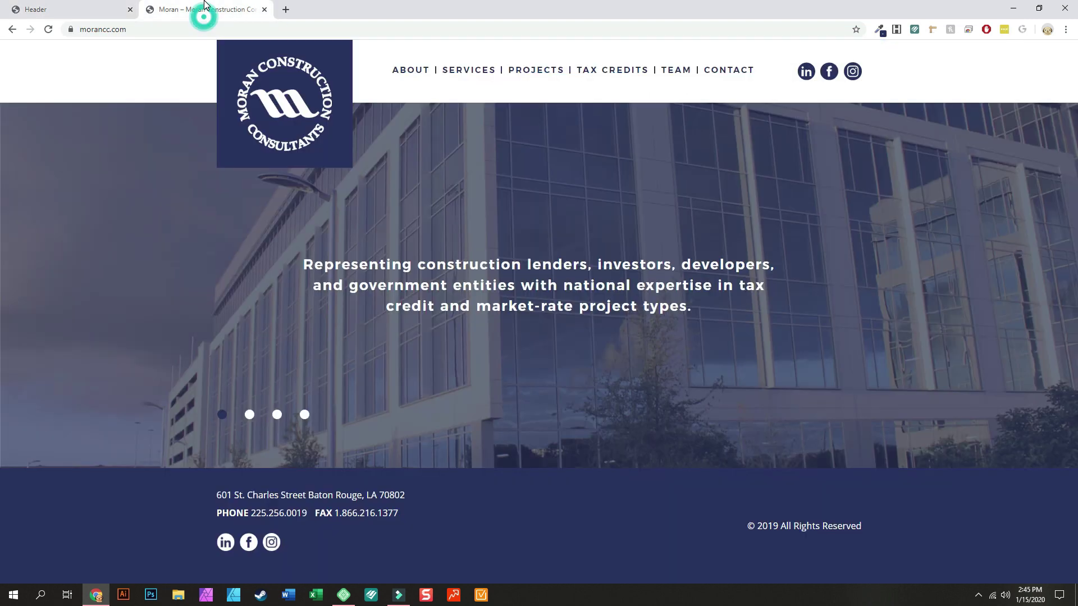
left_click(84, 9)
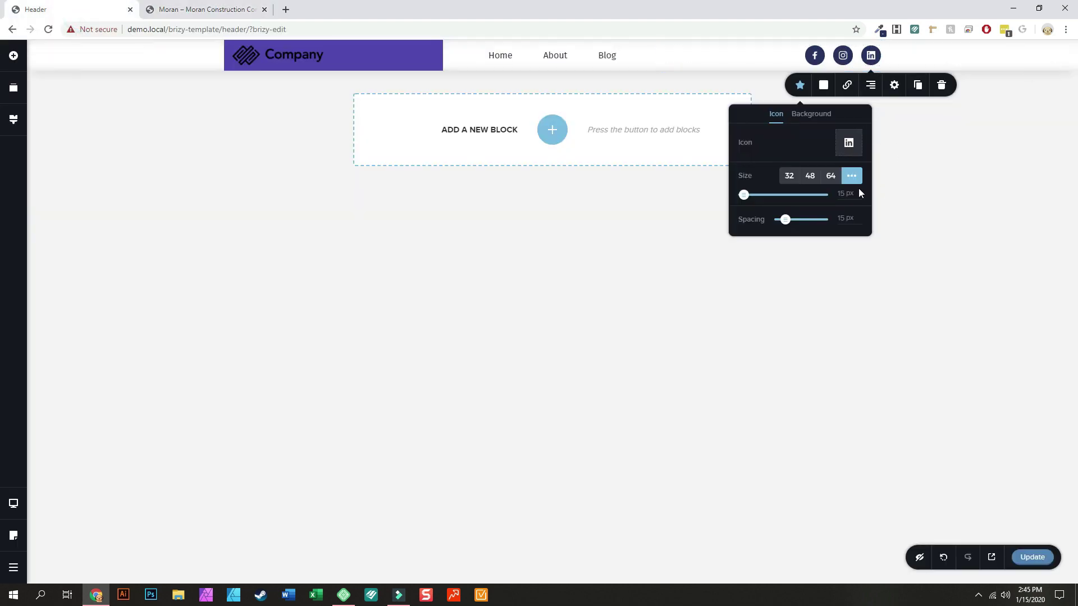
left_click(943, 197)
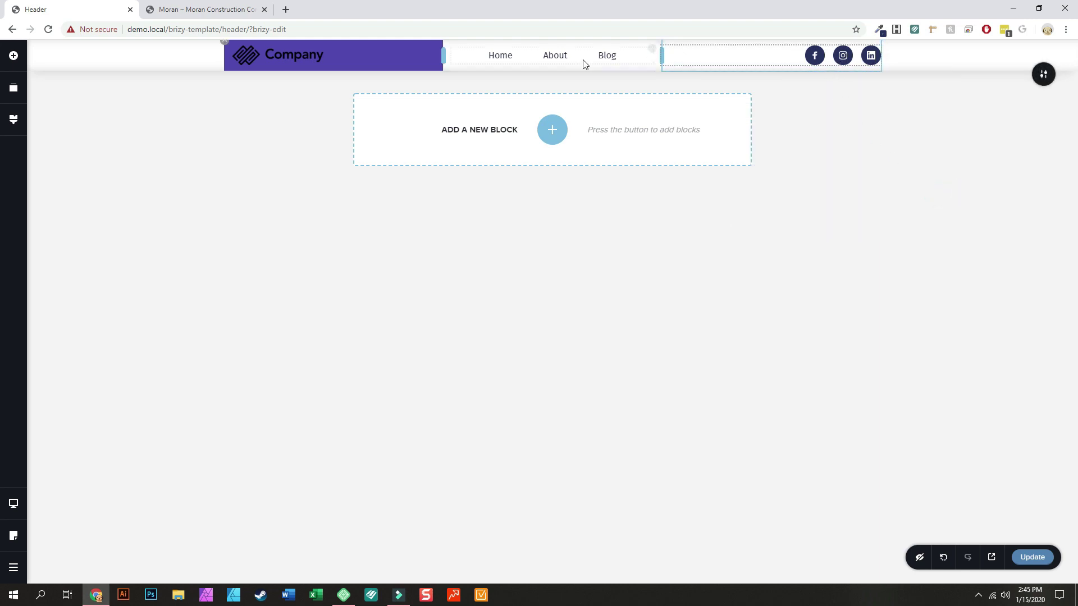
Review the header menu's styling and advanced settings, and examine the navigation links and their separators on the Moran Construction site.
left_click(651, 53)
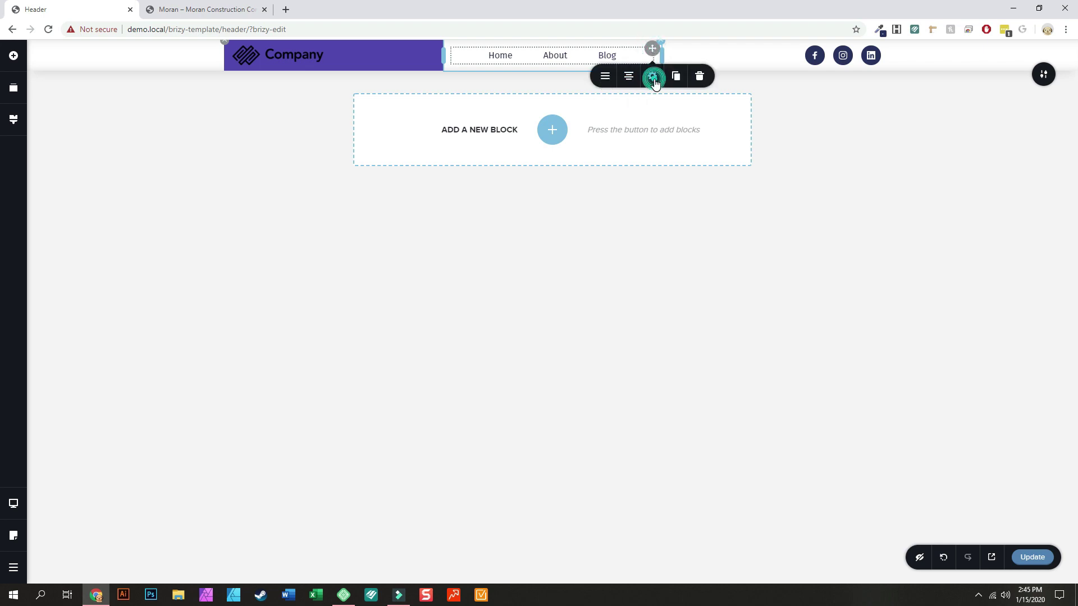
left_click(653, 75)
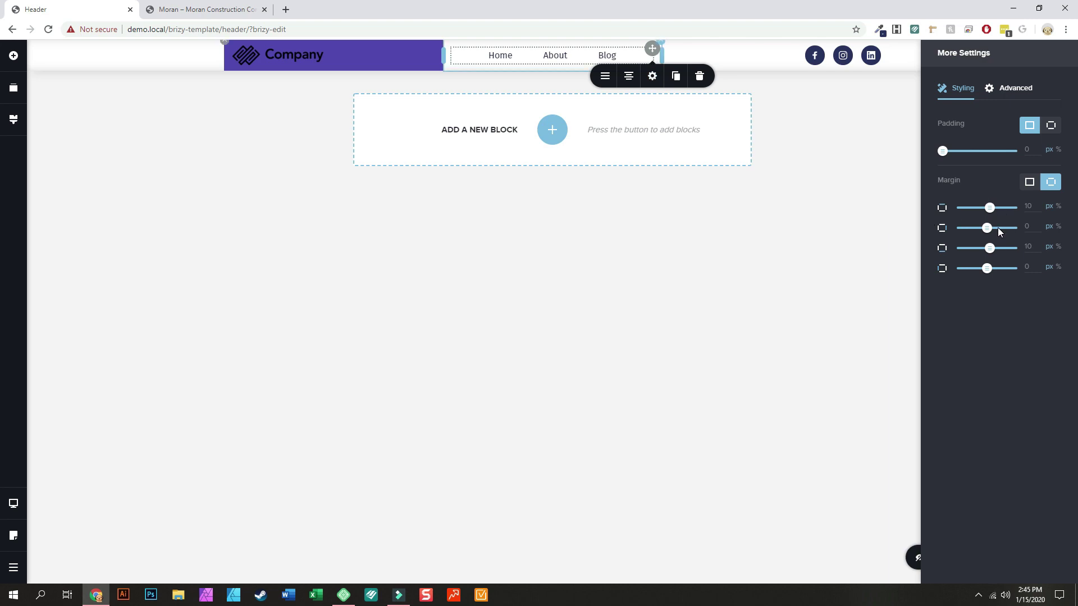
left_click(1006, 88)
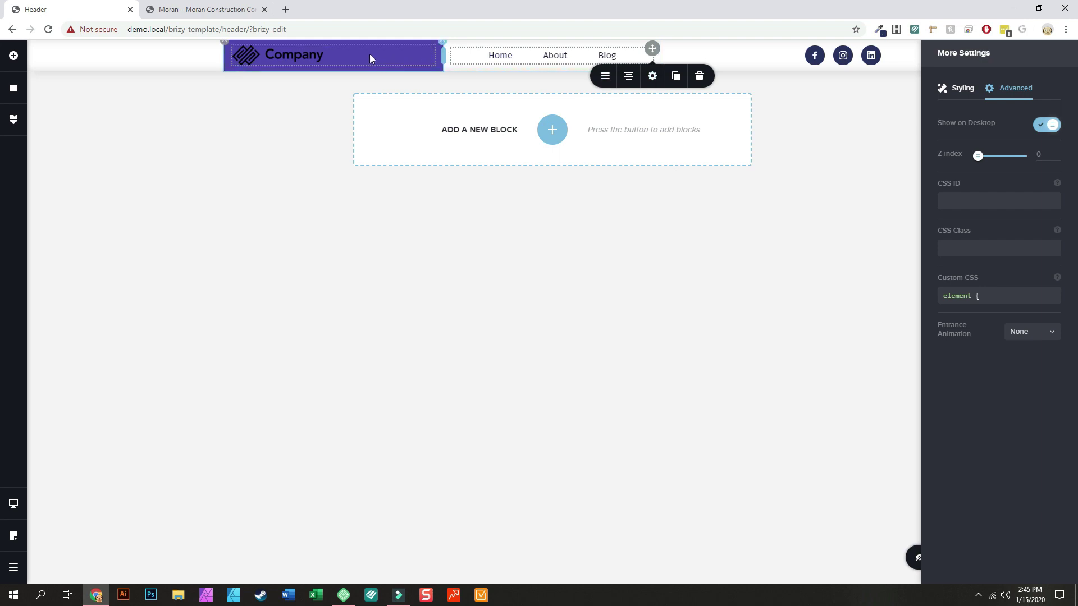
left_click(176, 9)
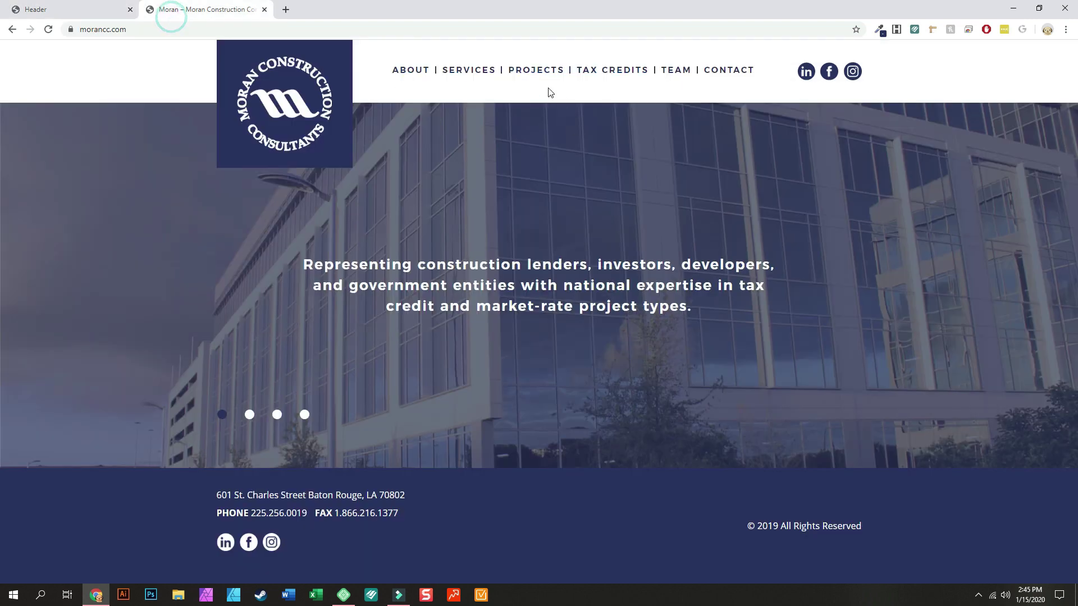
double_click(423, 76)
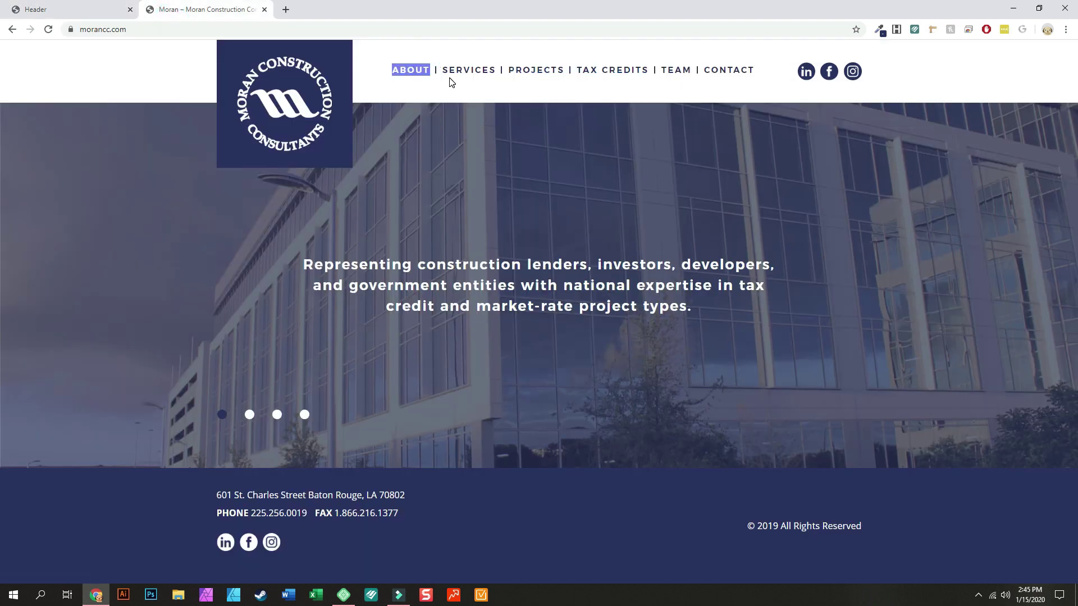
left_click_drag(436, 71, 775, 72)
left_click(676, 84)
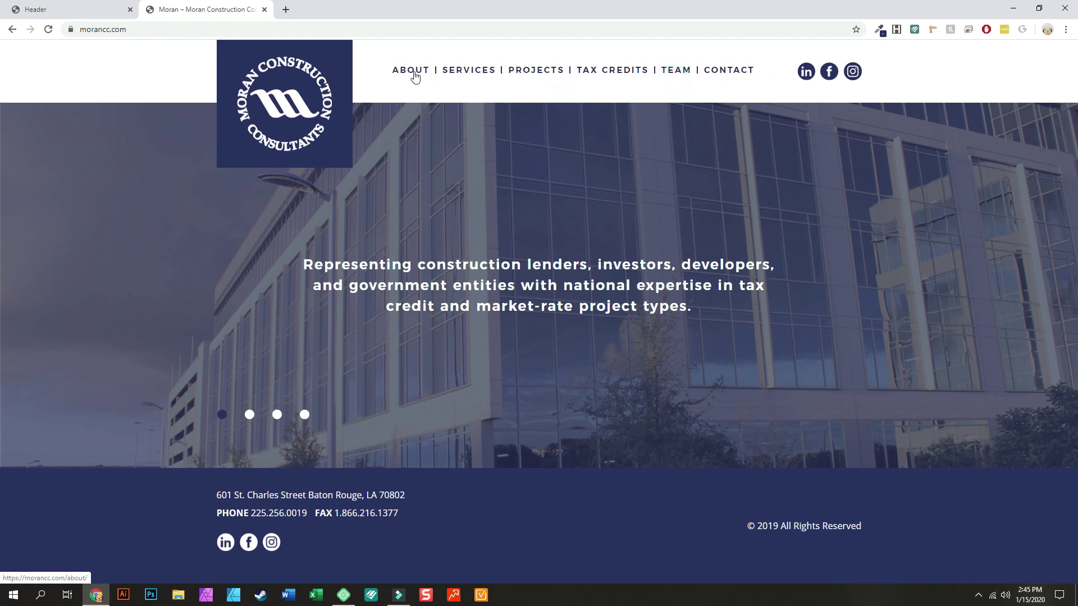
left_click(79, 7)
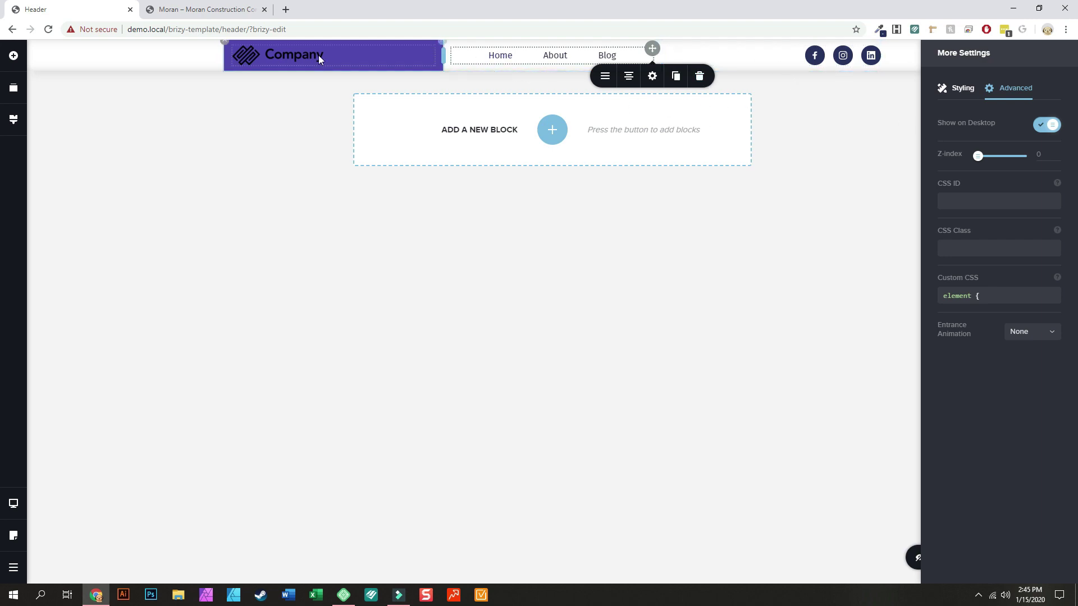
Set the logo column's solid background overlay to the dark navy palette color #181A34.
left_click(394, 57)
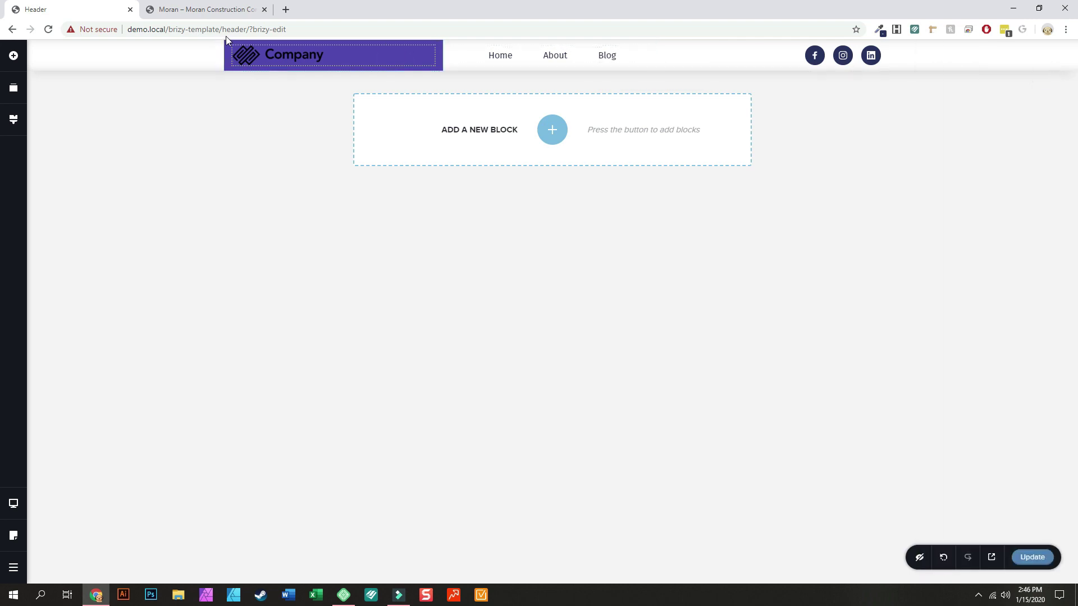
left_click(439, 49)
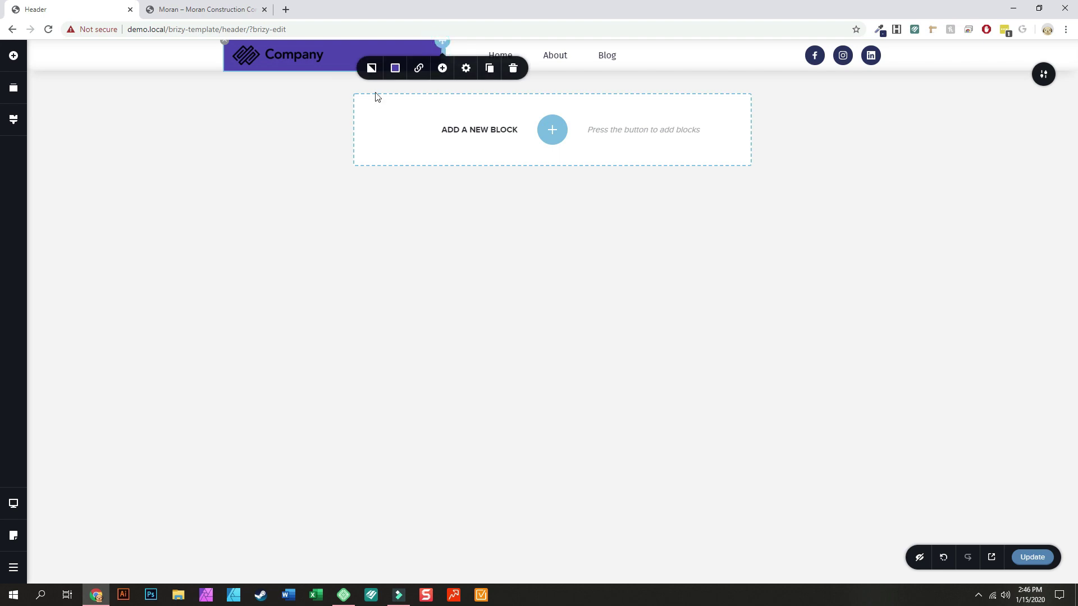
left_click(395, 68)
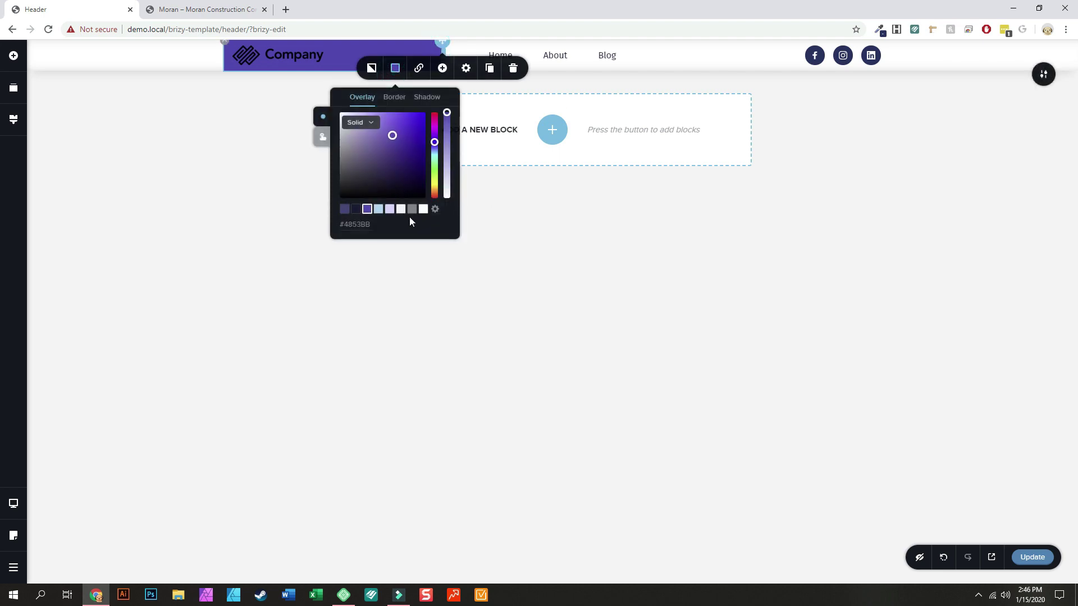
left_click(358, 220)
left_click(356, 210)
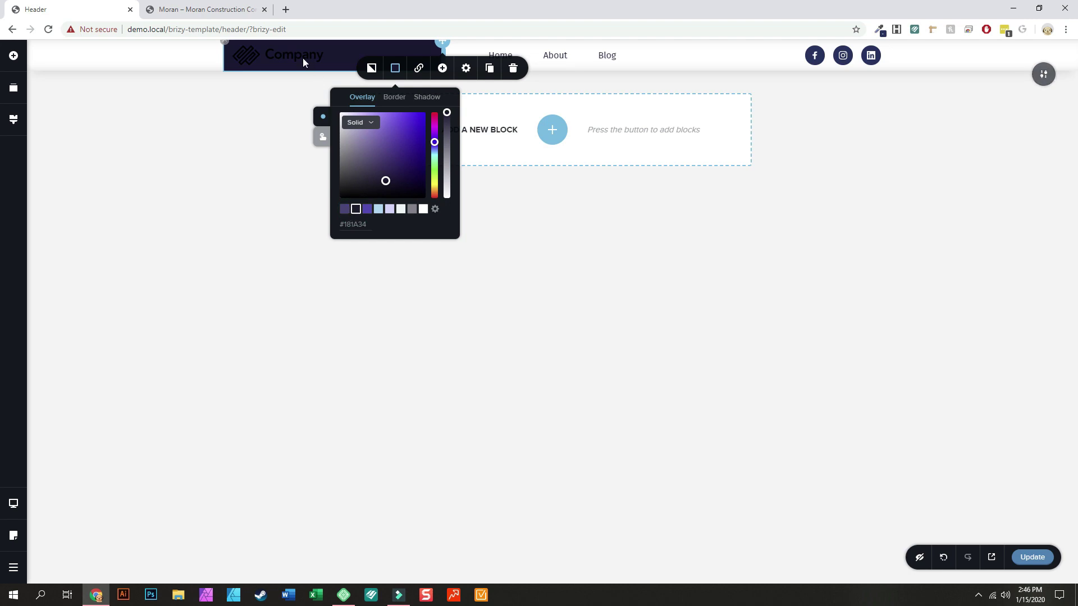
Try a white outset shadow on the Company logo image, and set the shadow back to None.
left_click(283, 52)
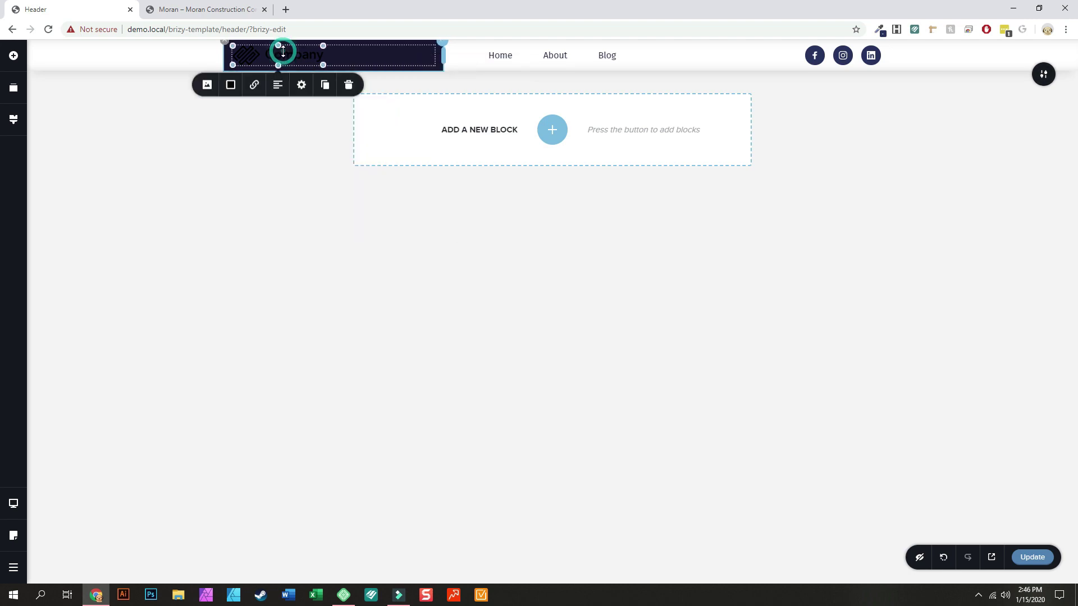
left_click(227, 87)
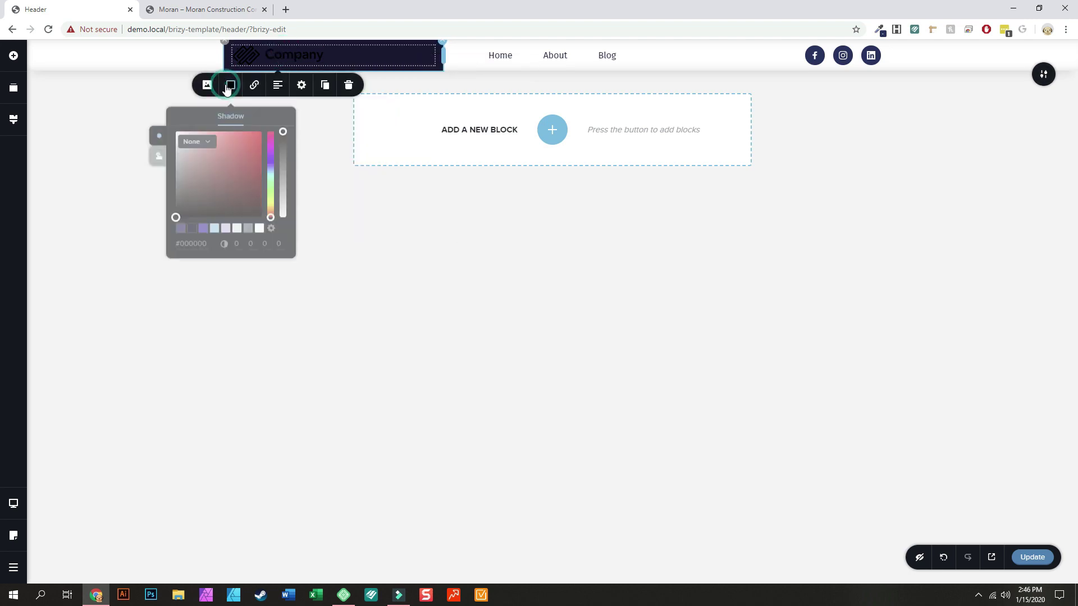
left_click(258, 225)
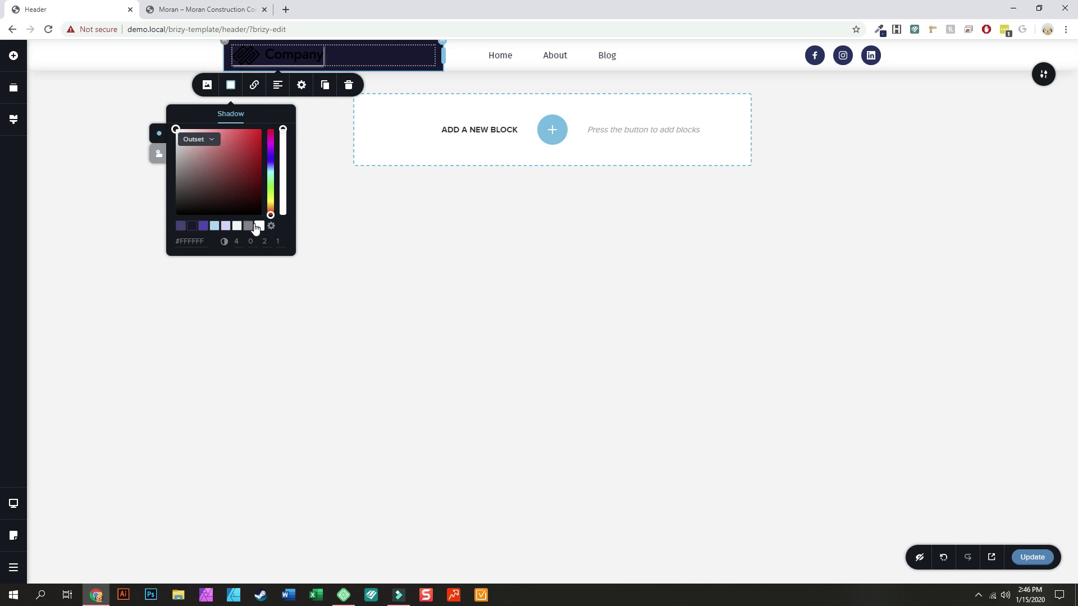
left_click(208, 138)
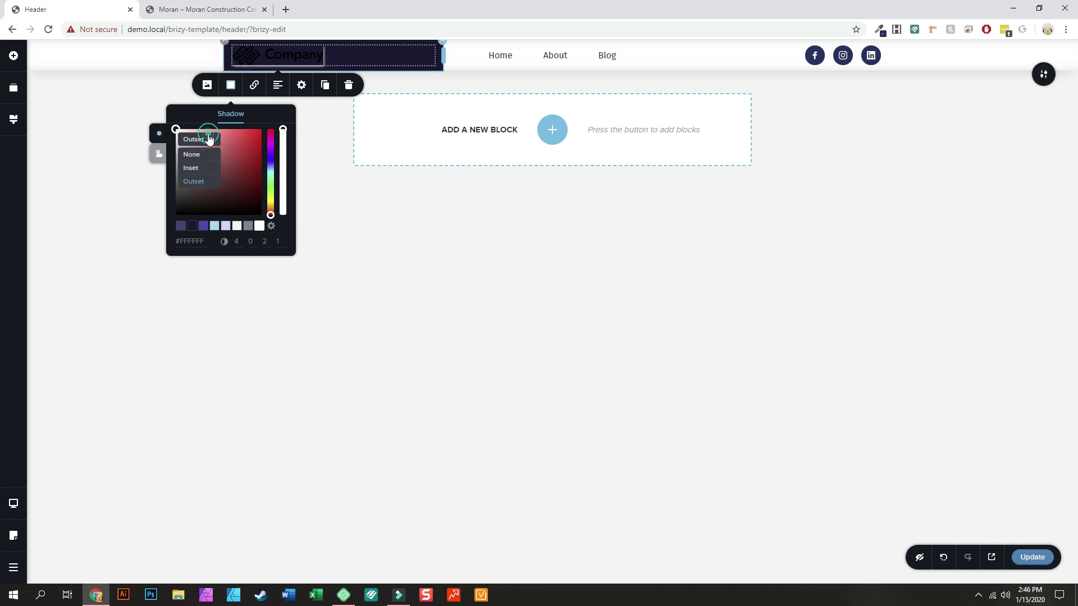
left_click(191, 154)
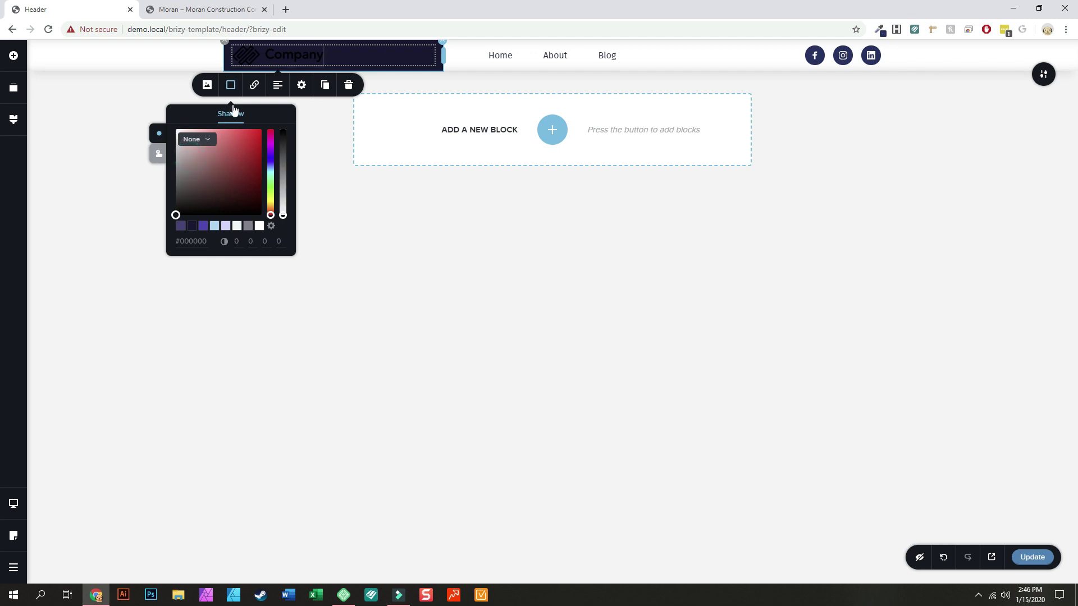
Try lightening the logo image with filters by raising brightness to 200% and changing saturation to 93%.
left_click(207, 85)
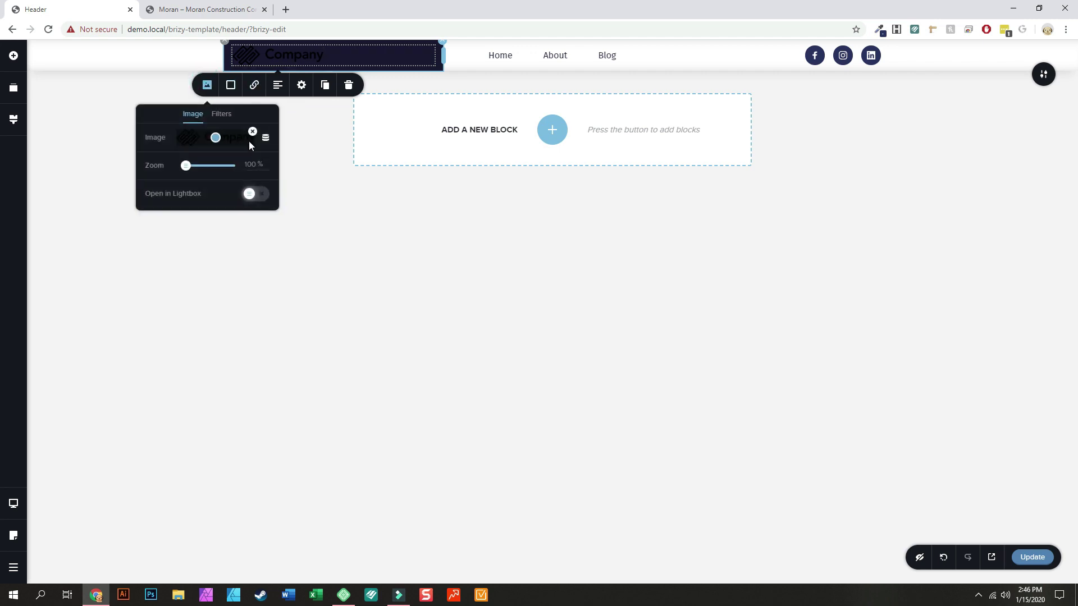
left_click(232, 114)
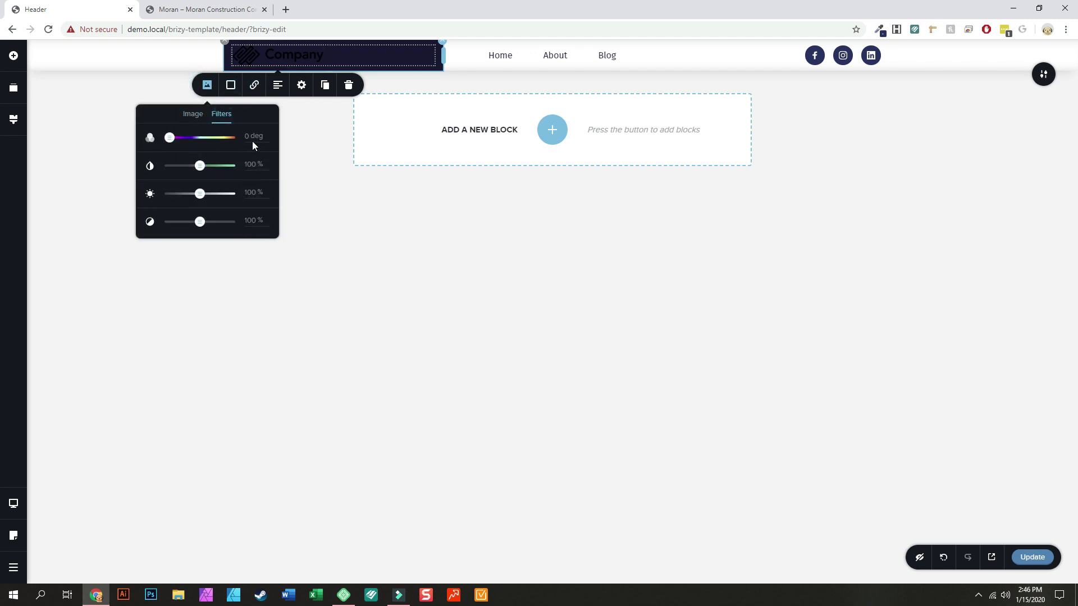
left_click_drag(209, 193, 235, 200)
left_click(231, 166)
left_click(197, 166)
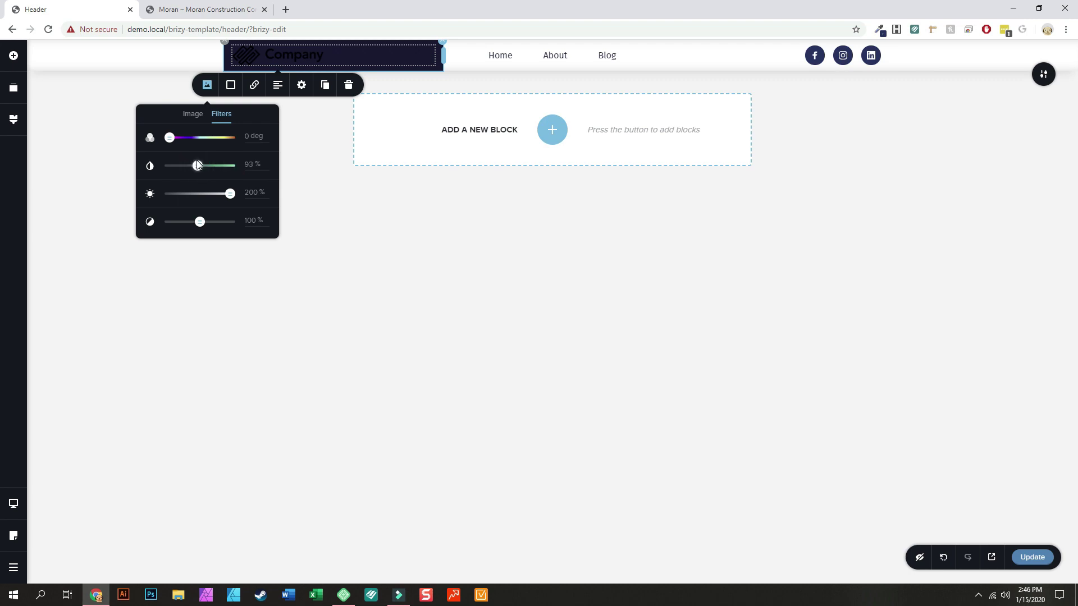
Try other saturation levels on the logo image, and reset its saturation and brightness filters to 100%.
left_click(194, 115)
left_click(220, 114)
left_click(230, 166)
left_click(209, 165)
left_click(254, 192)
type("100")
left_click(193, 119)
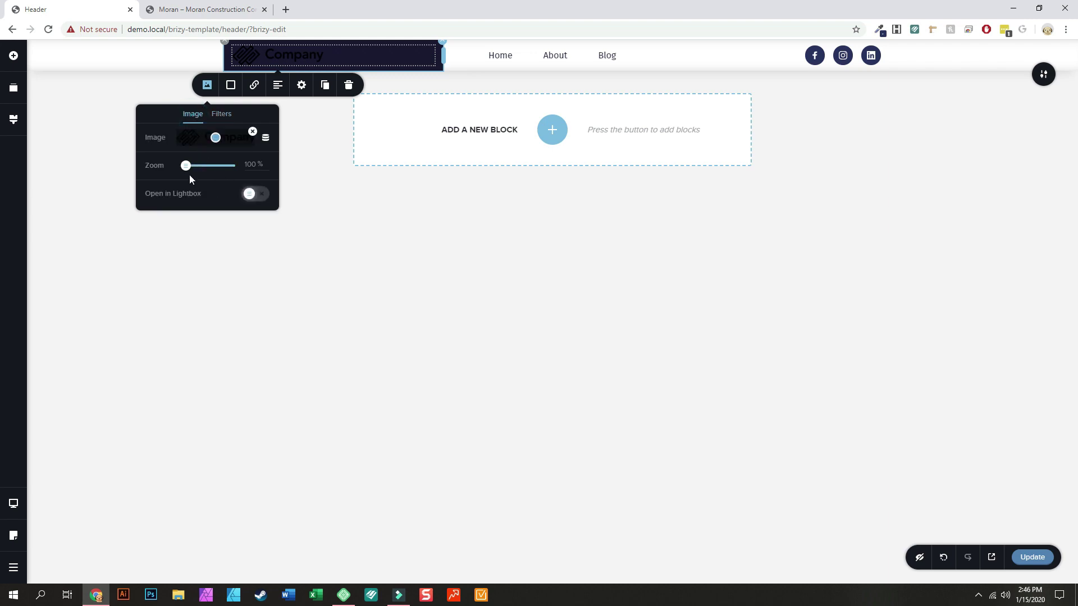
left_click(220, 114)
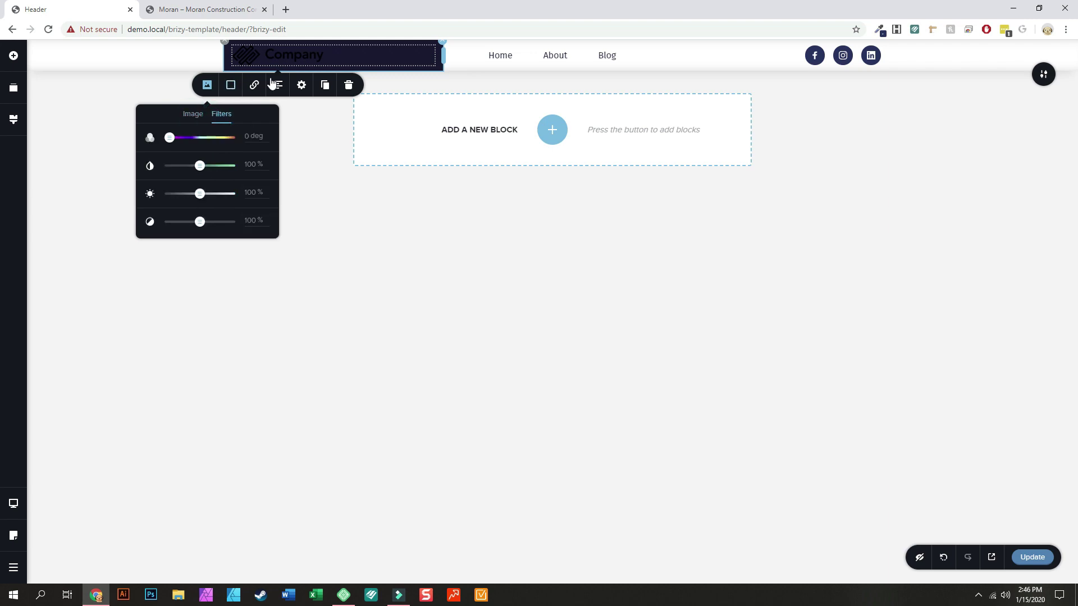
Check the logo image's size and spacing settings, and center the logo in its column.
left_click(302, 87)
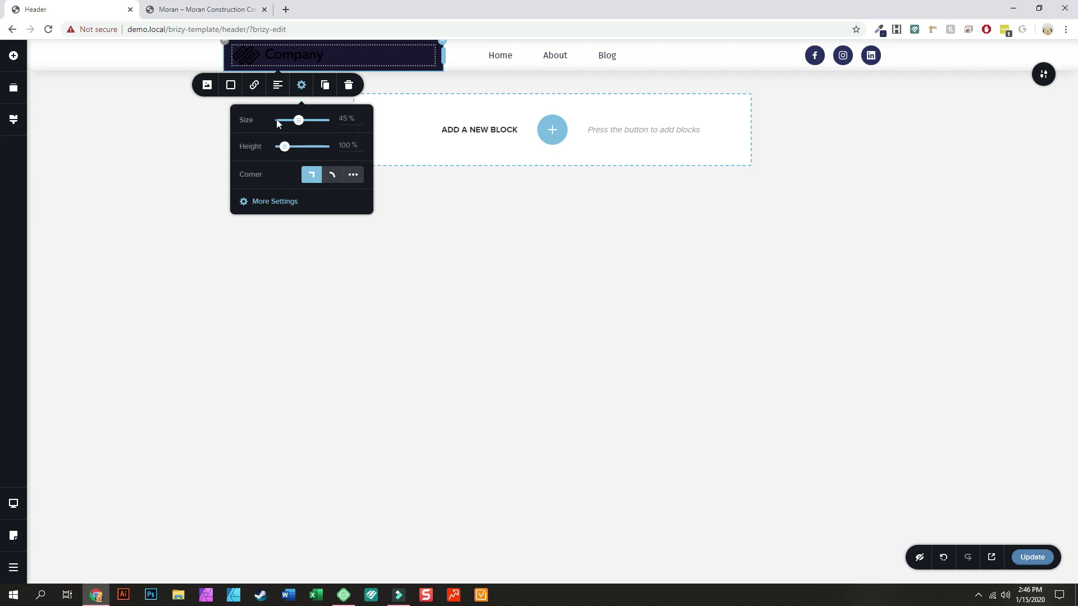
left_click(275, 202)
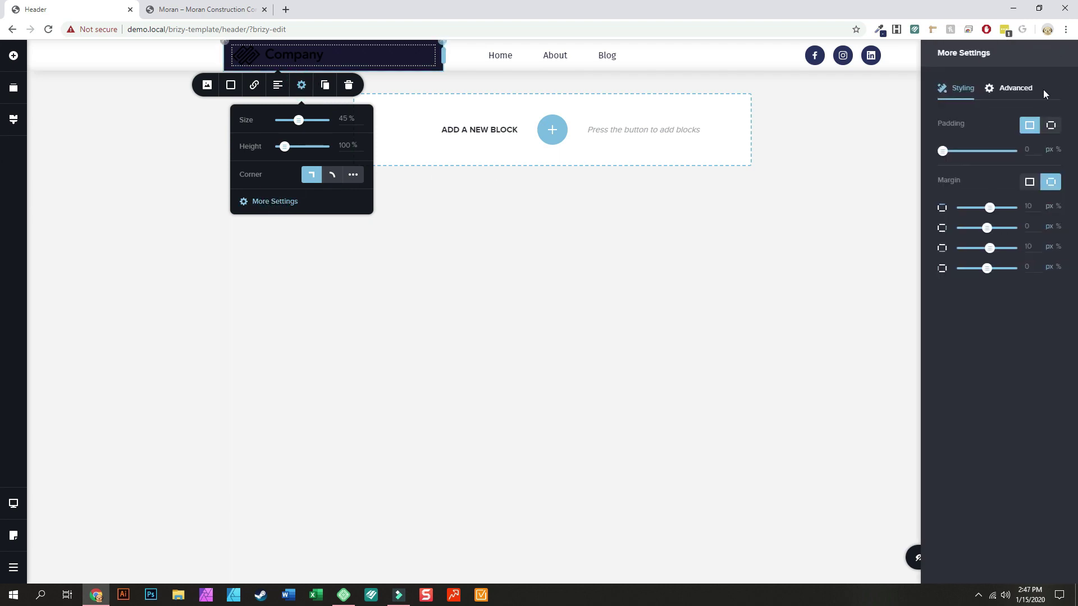
left_click(309, 56)
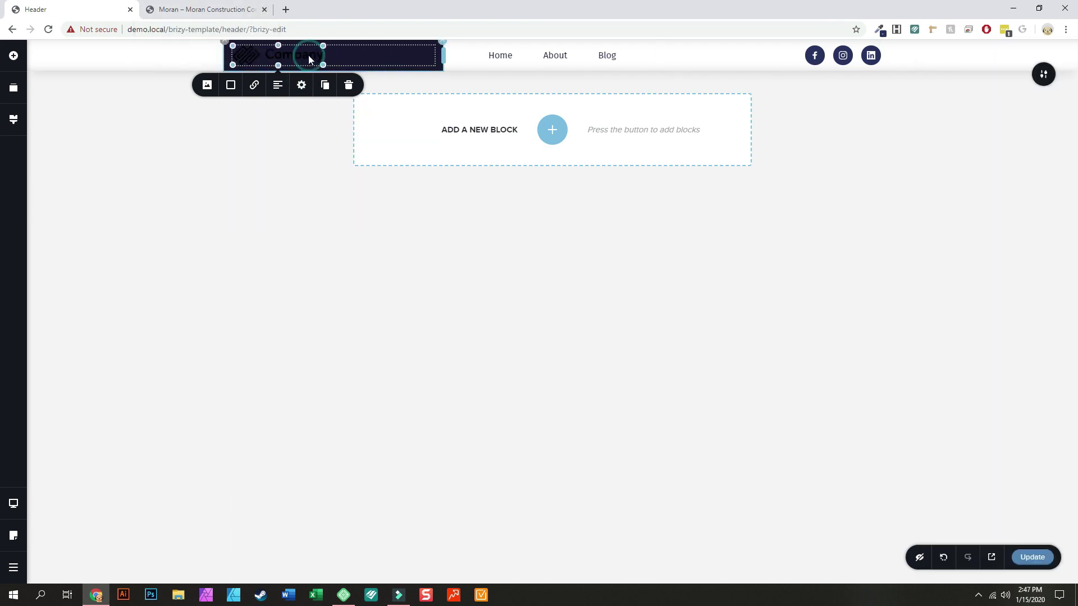
left_click(278, 84)
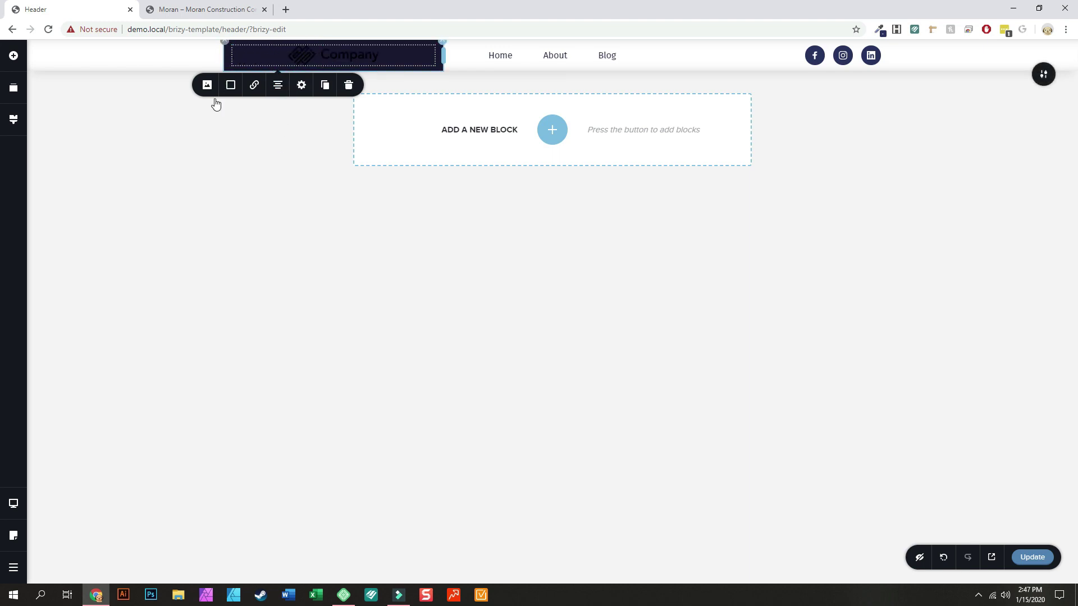
Compare the header with the Moran Construction site's logo block, and check the logo image's context options.
left_click(203, 7)
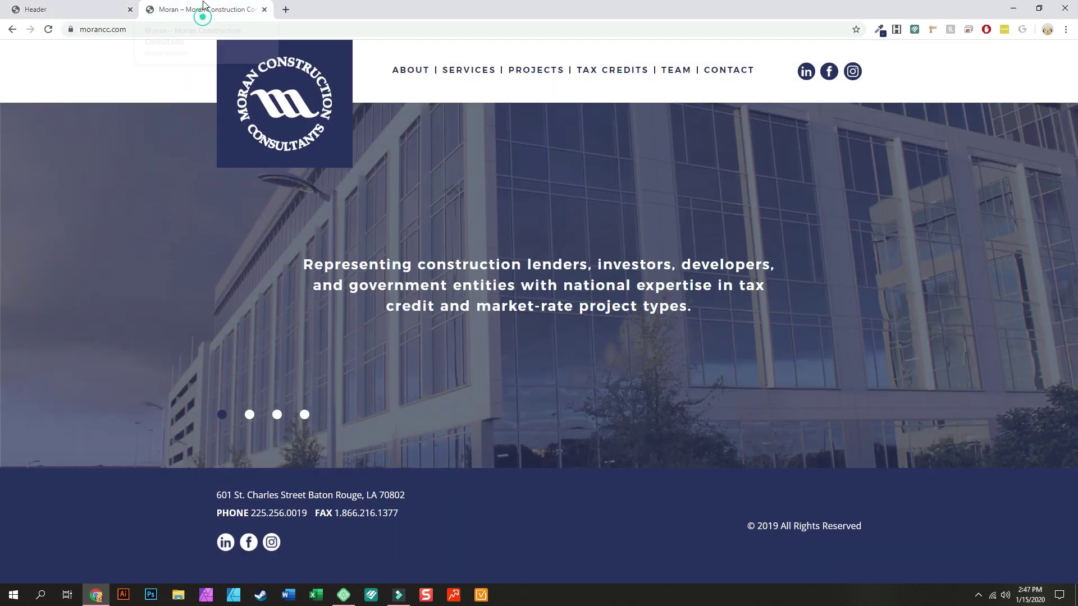
left_click(70, 7)
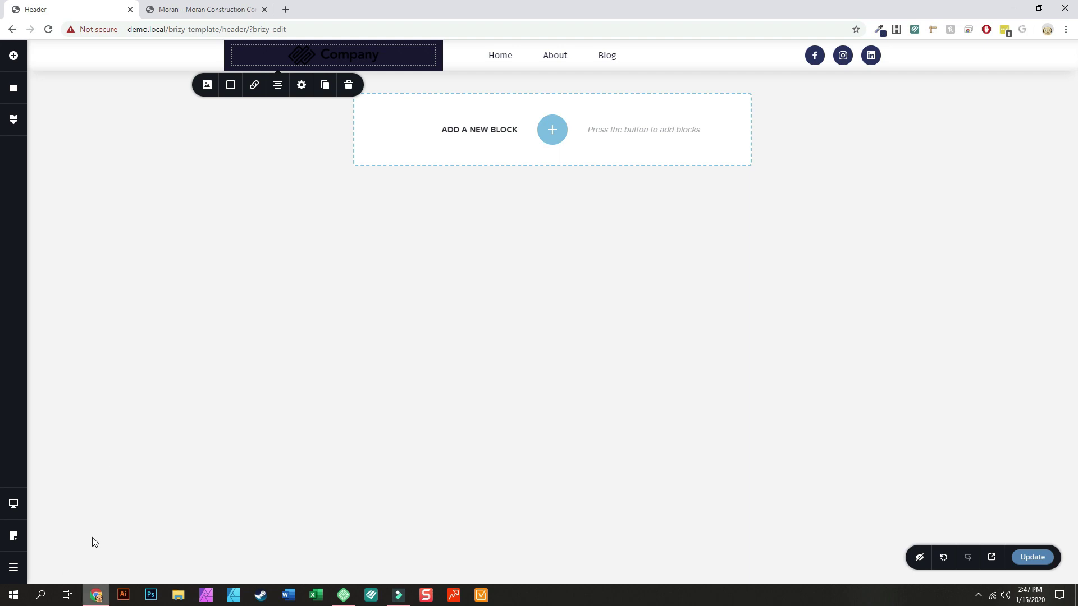
right_click(304, 56)
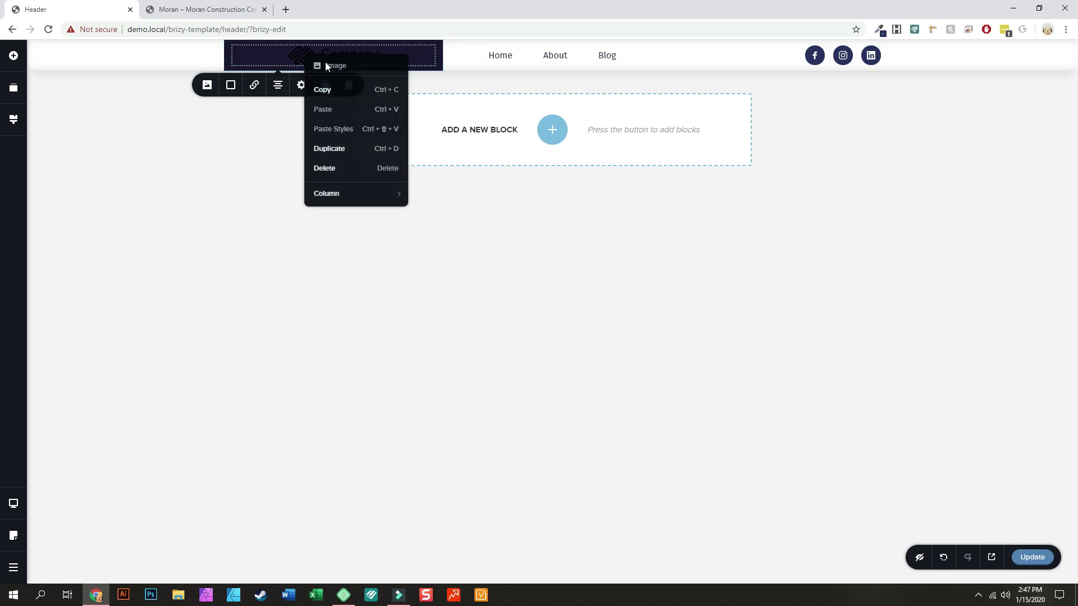
mouse_move(337, 200)
left_click(481, 323)
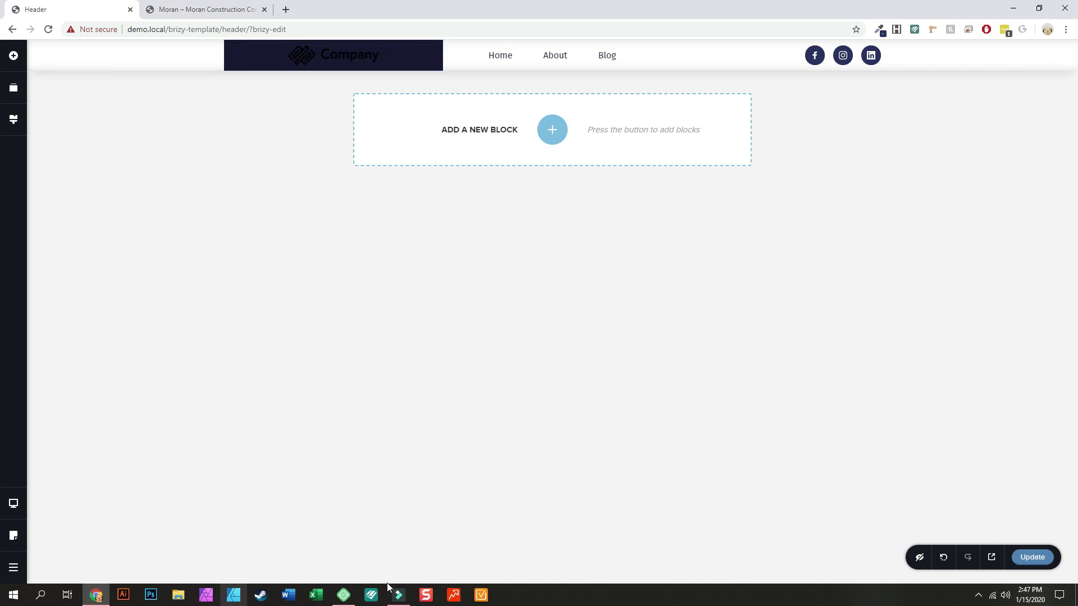
Launch Affinity Photo, and save the Header template in Brizy.
left_click(208, 595)
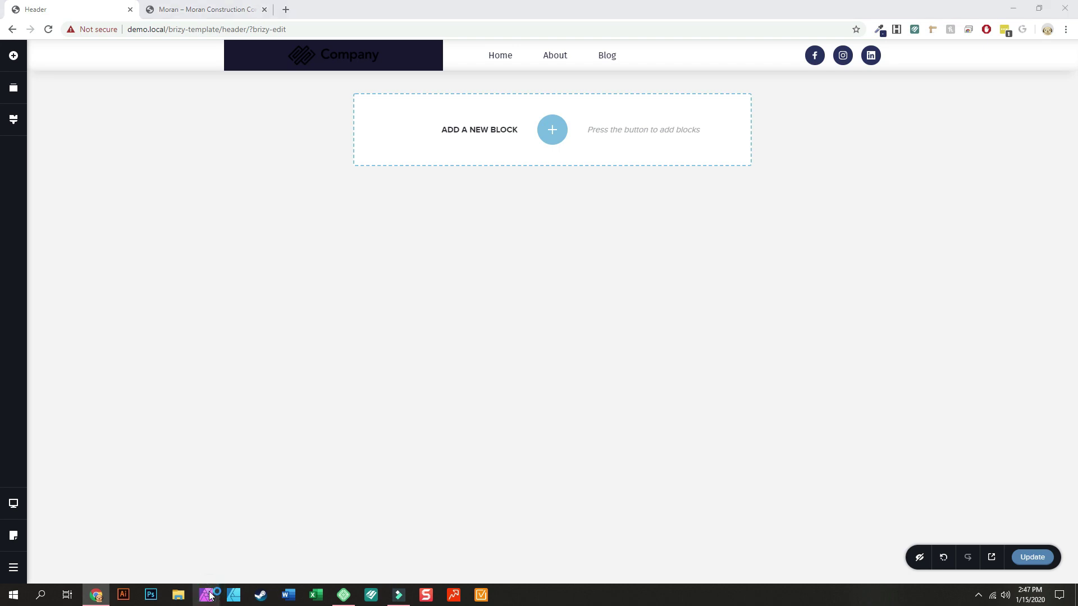
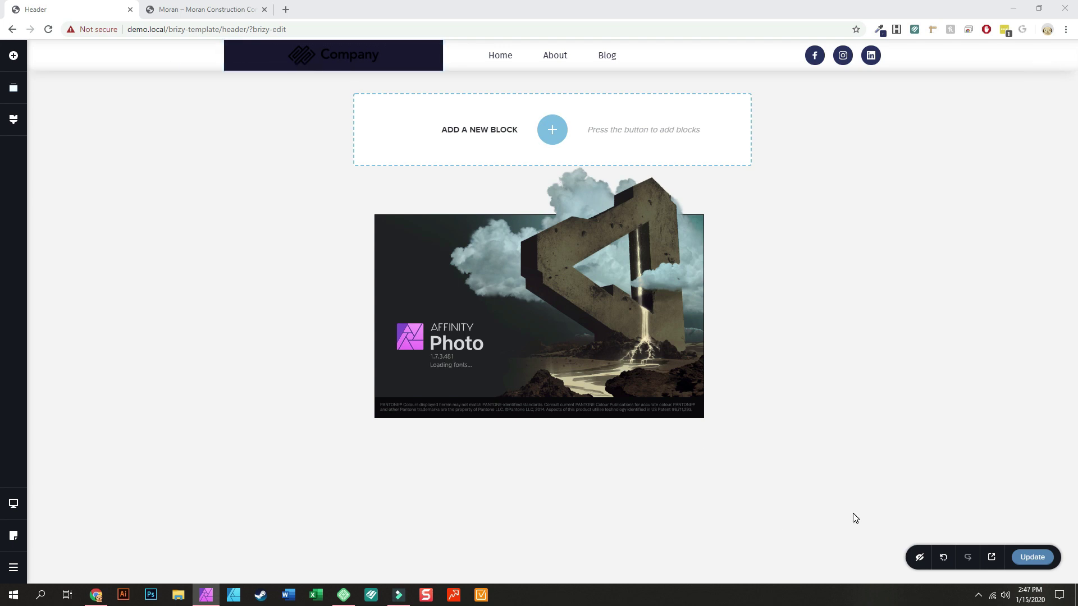
left_click(1032, 558)
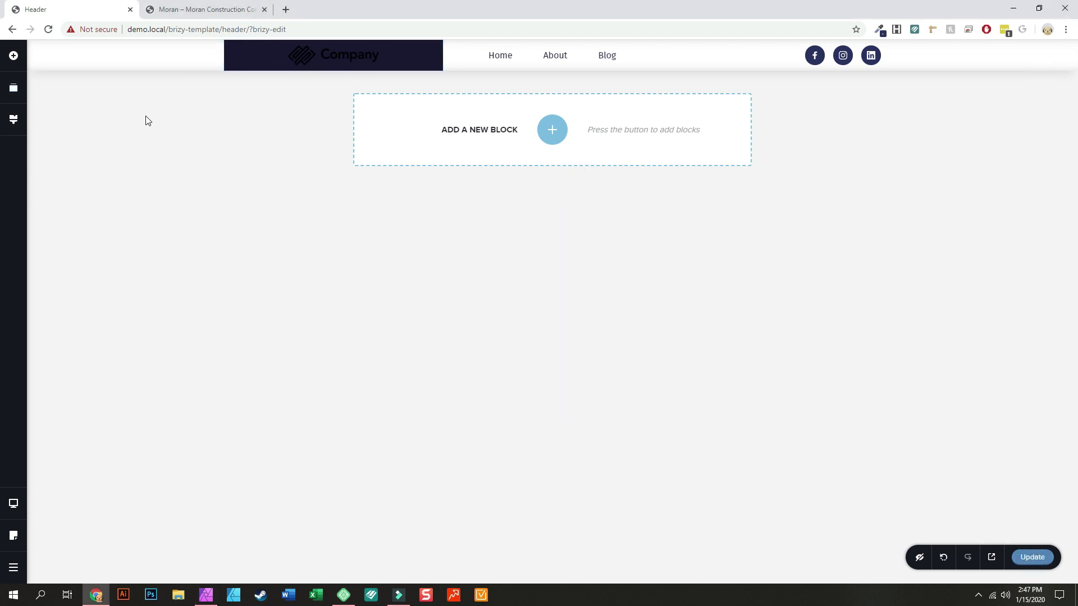
Open the WordPress dashboard in a new browser tab, switch to it, and look through the admin submenus.
left_click(4, 573)
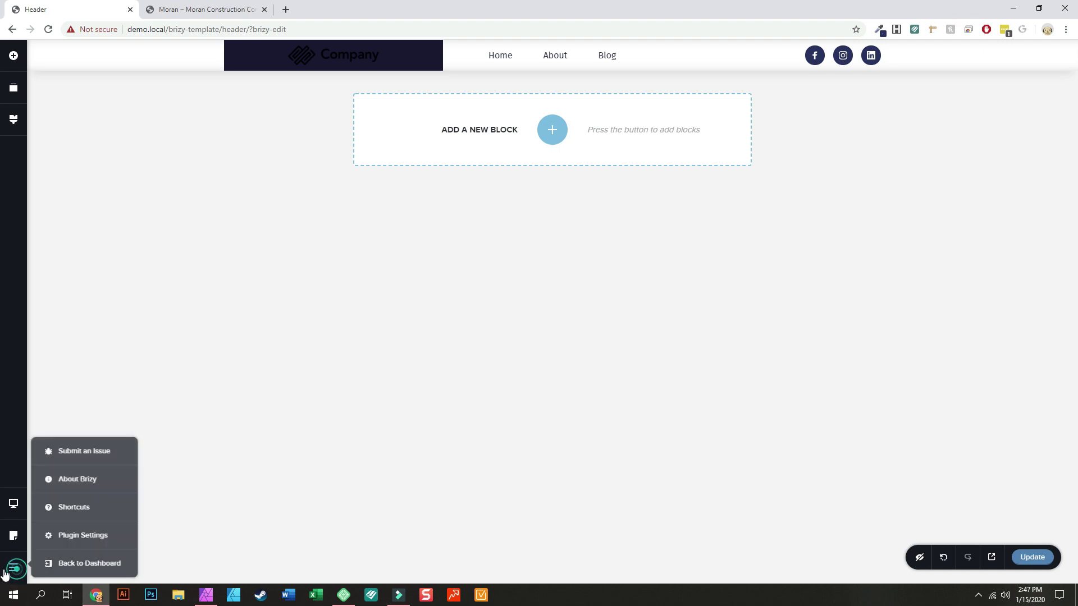
right_click(80, 564)
left_click(133, 428)
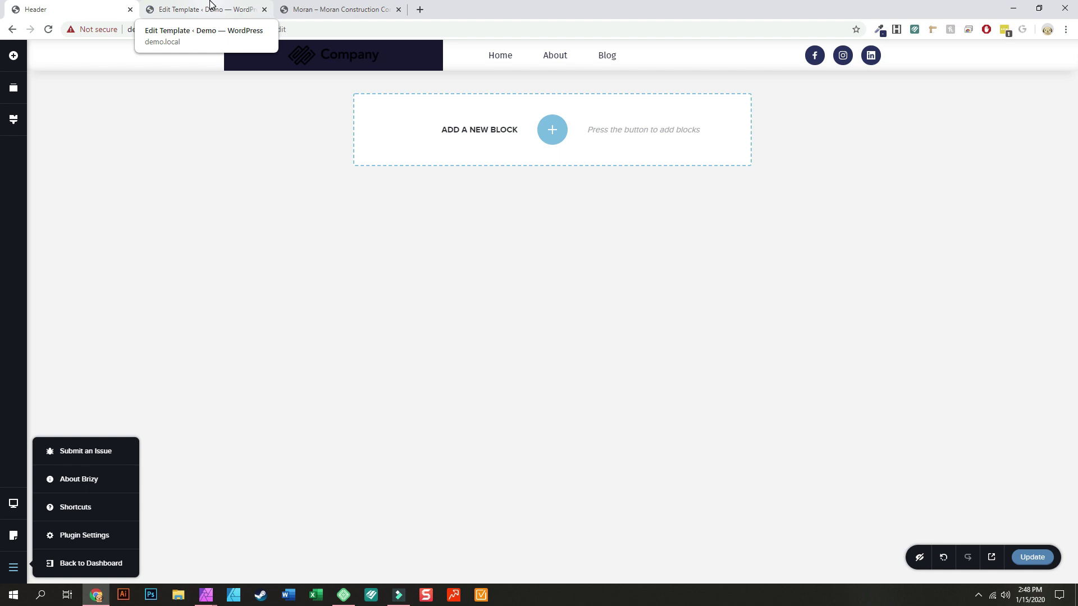
left_click(211, 4)
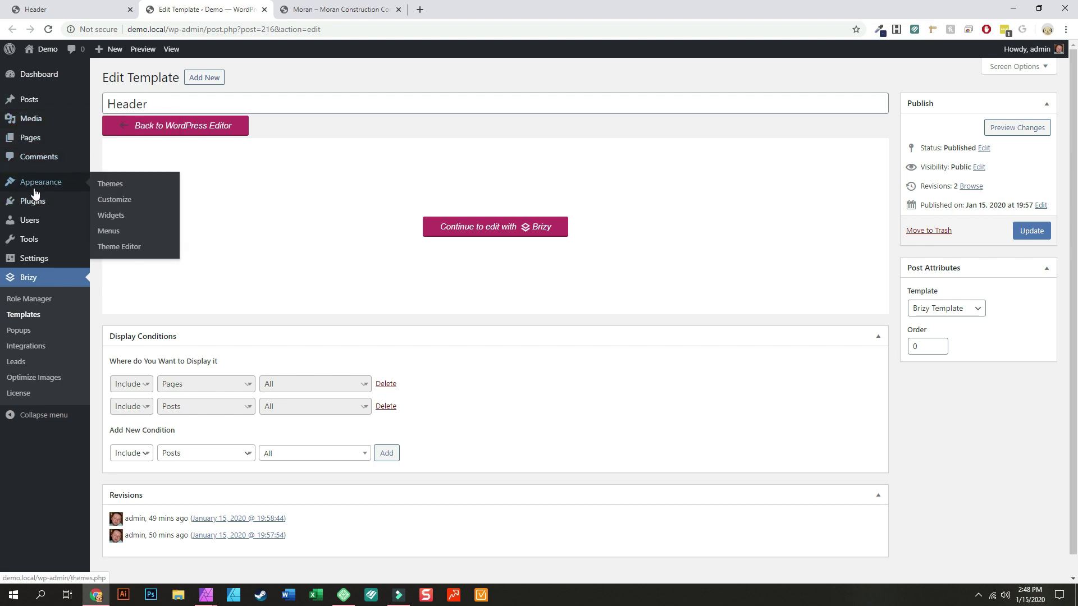
mouse_move(39, 100)
mouse_move(35, 188)
mouse_move(39, 224)
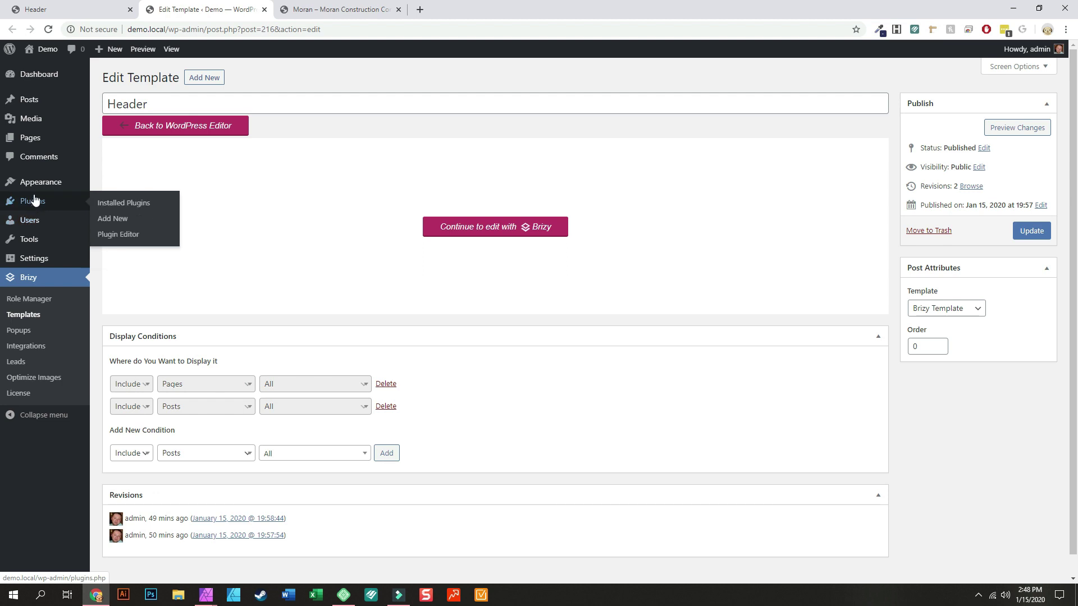
Open the attachment details of the black Company logo in the WordPress media library.
mouse_move(28, 129)
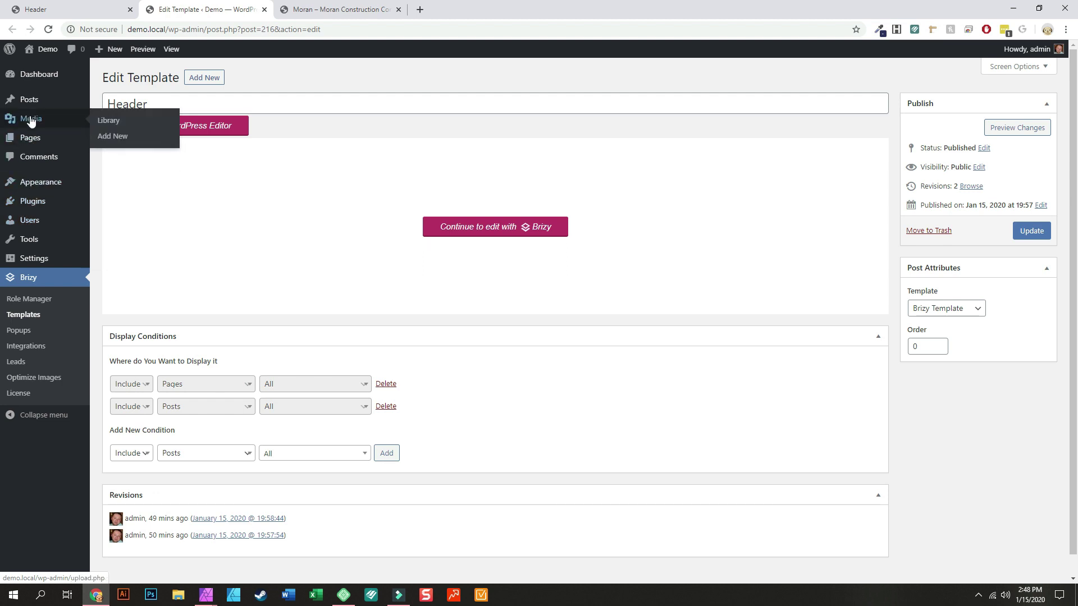
left_click(140, 123)
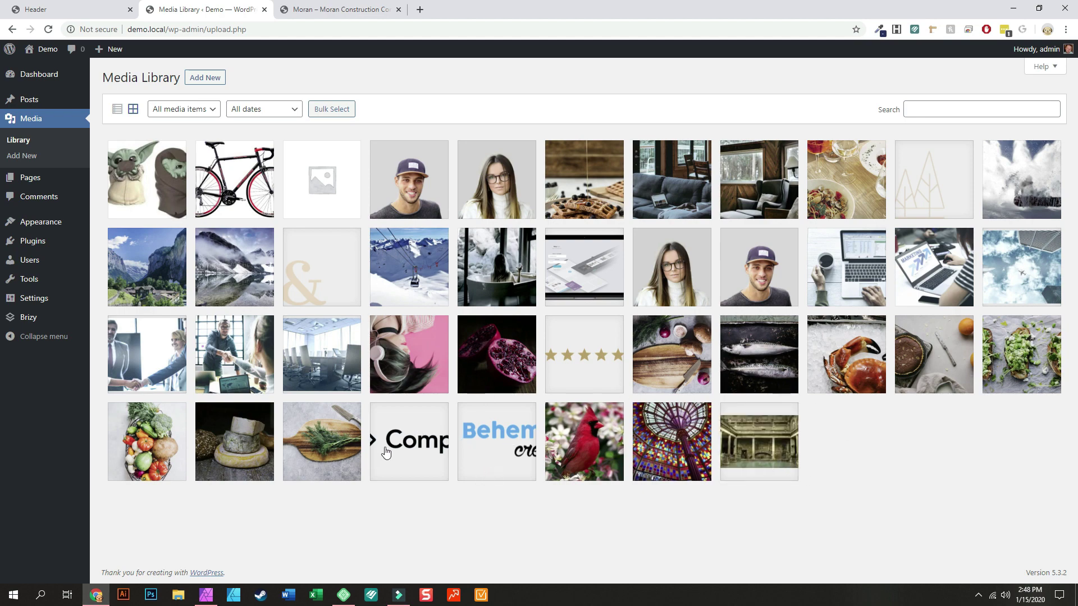
left_click(388, 453)
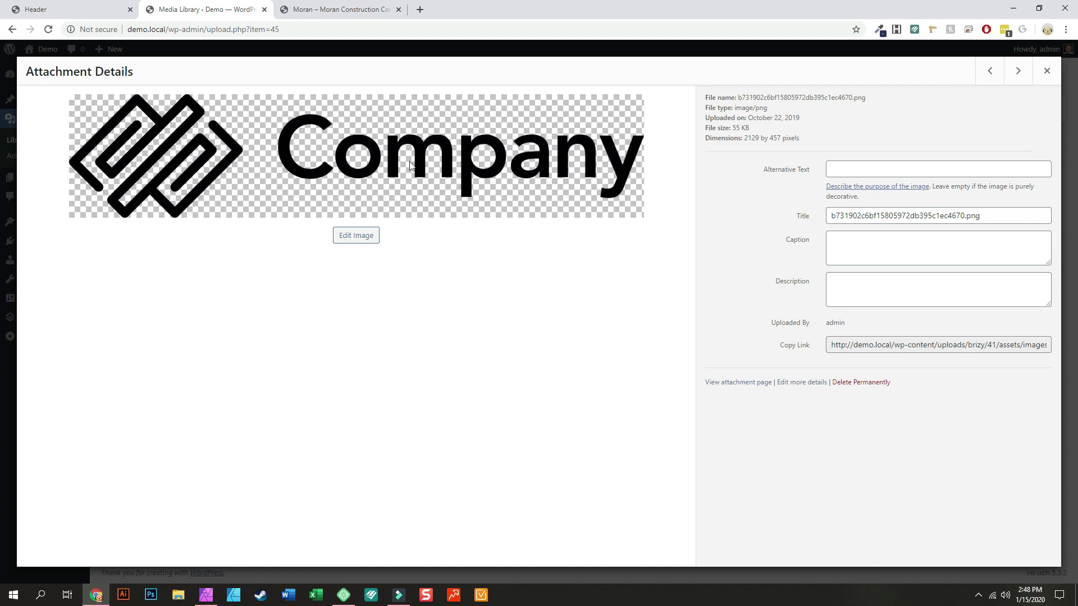
Save the Company logo image to the Pictures folder under the name logo.
right_click(383, 135)
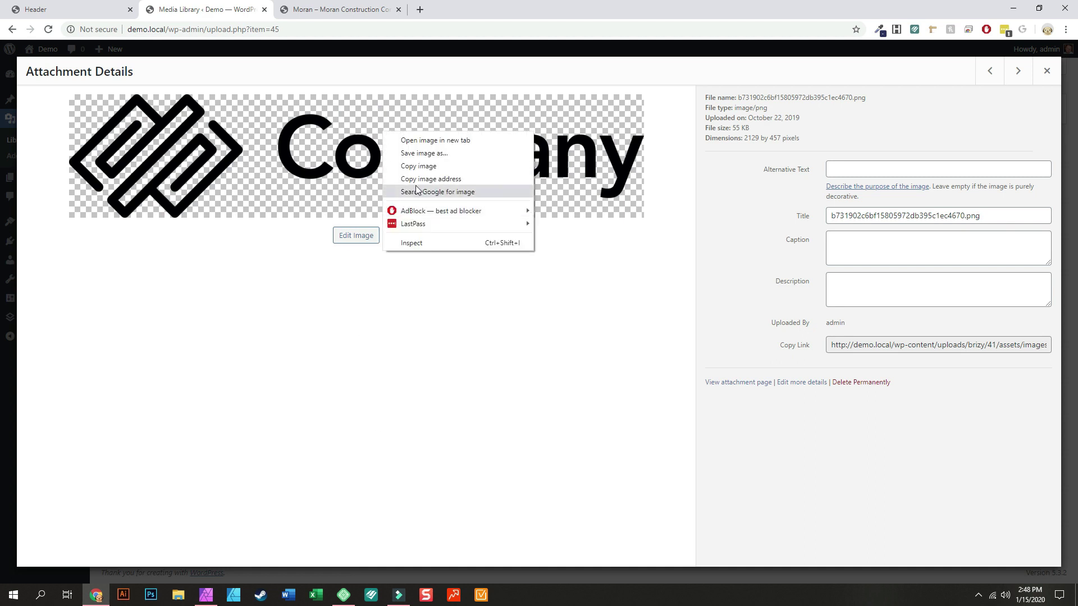
left_click(431, 151)
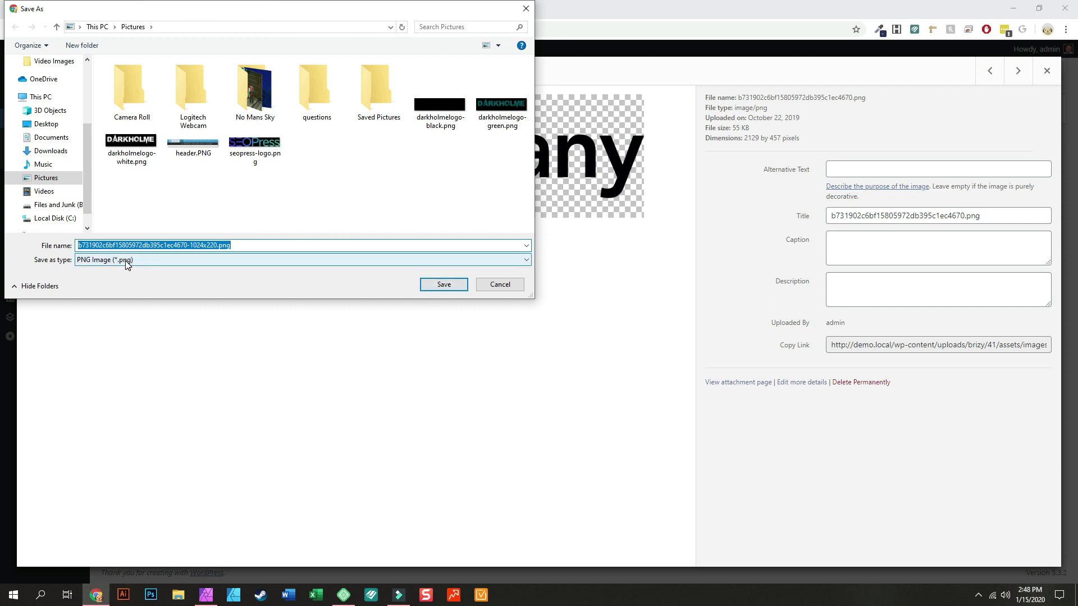
type("logo")
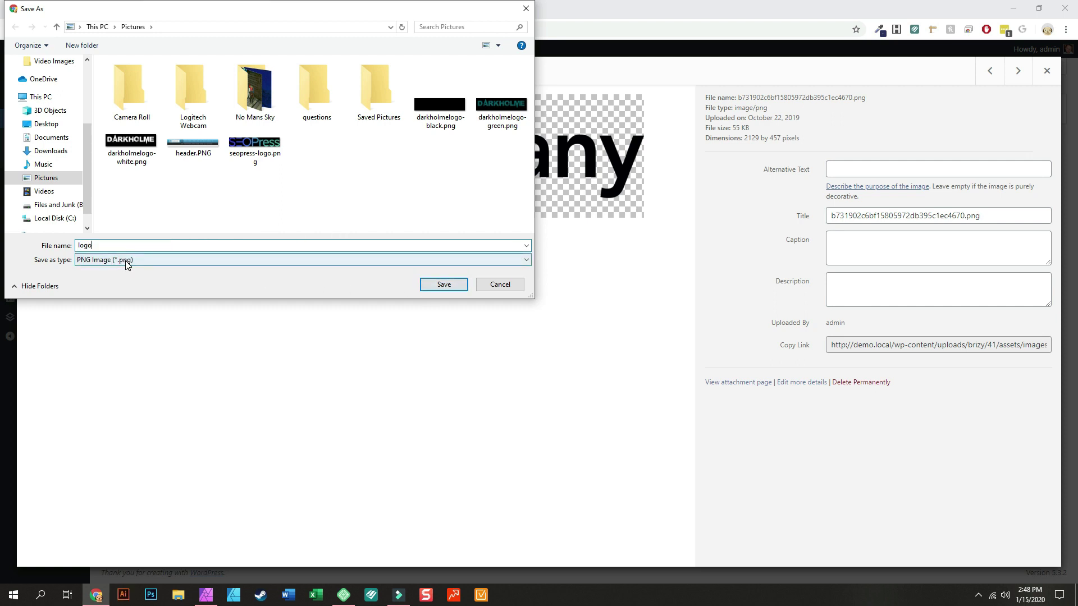
key("Return")
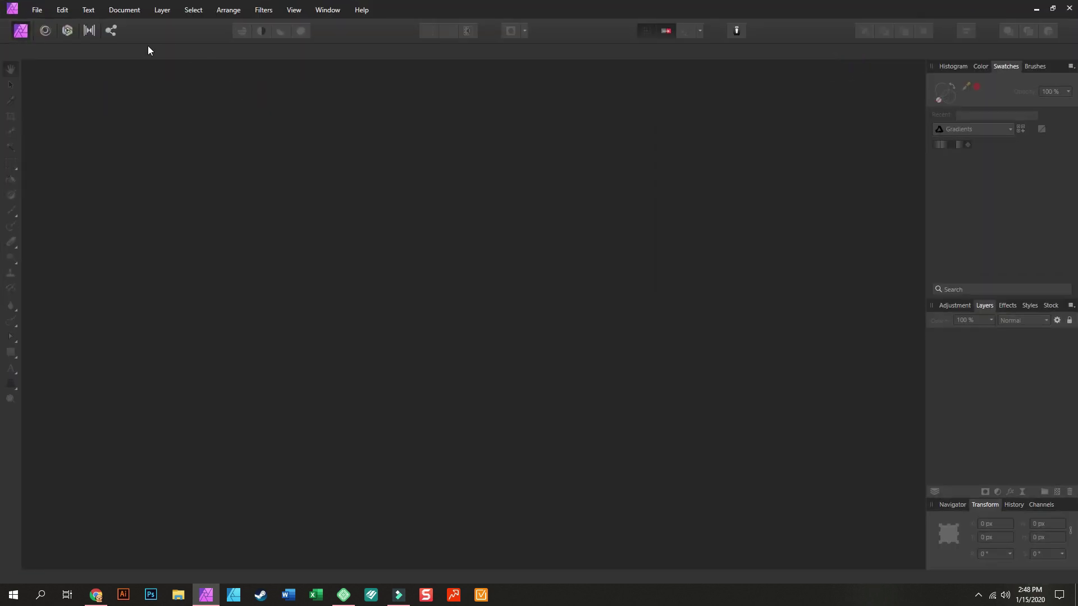
Switch to Affinity Photo and open logo.png from the Pictures folder.
left_click(37, 9)
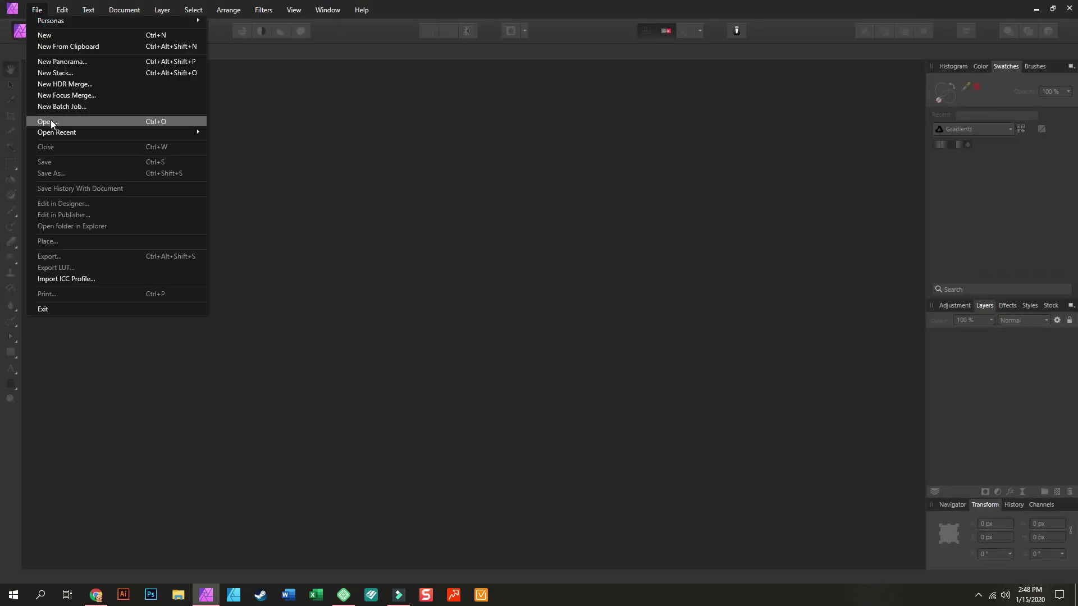
left_click(53, 120)
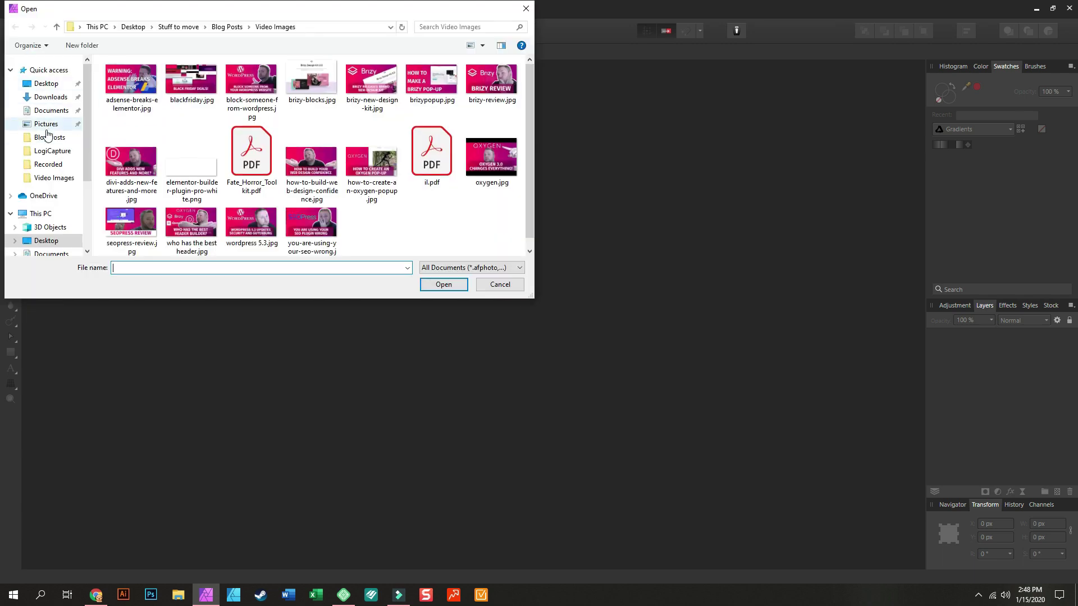
scroll(65, 192, "down", 2)
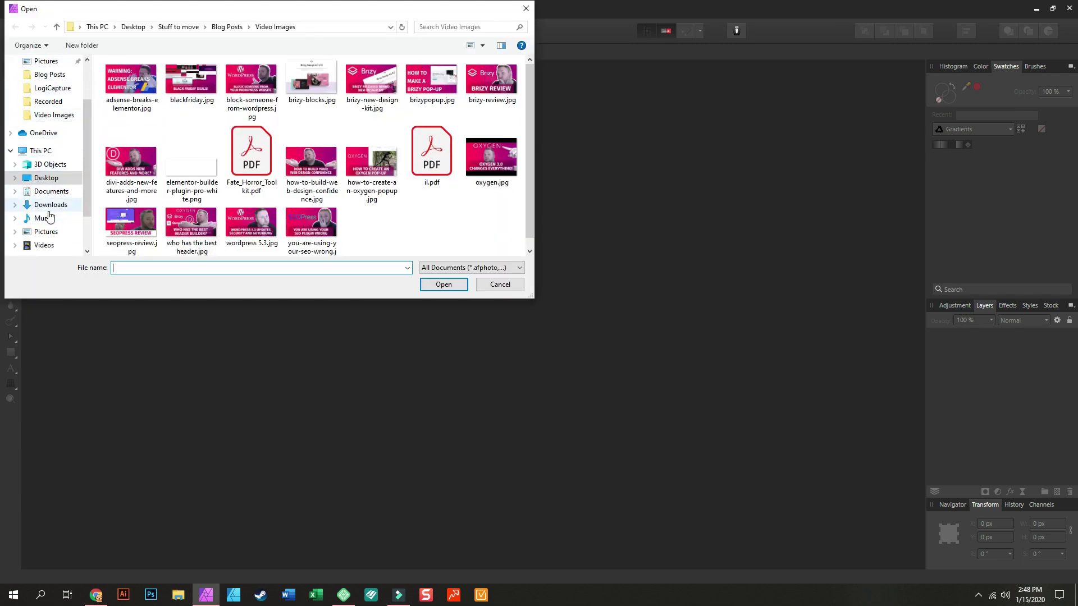
left_click(55, 234)
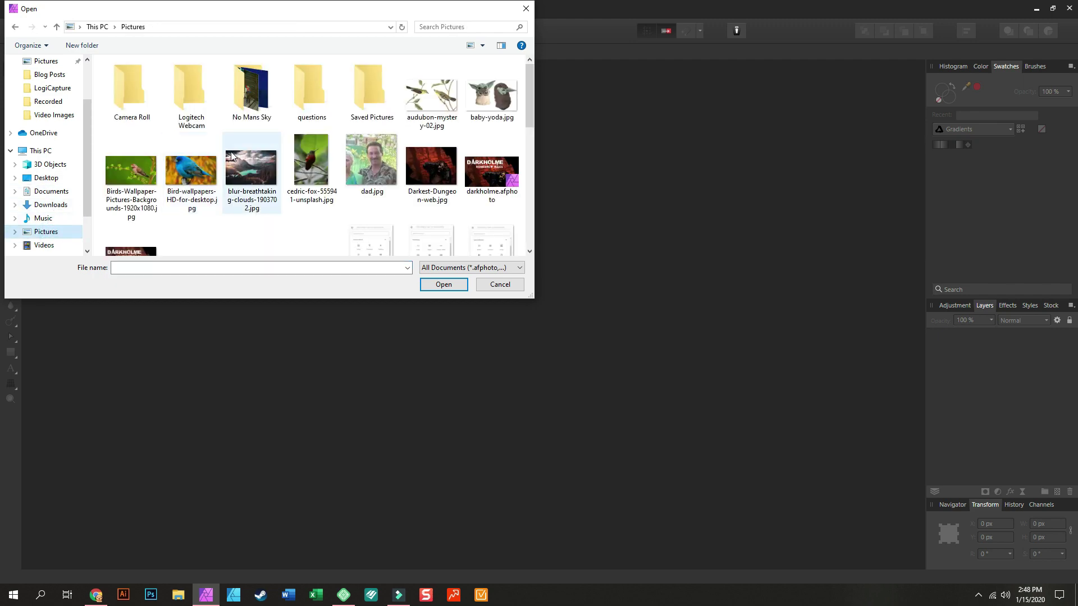
scroll(306, 174, "down", 10)
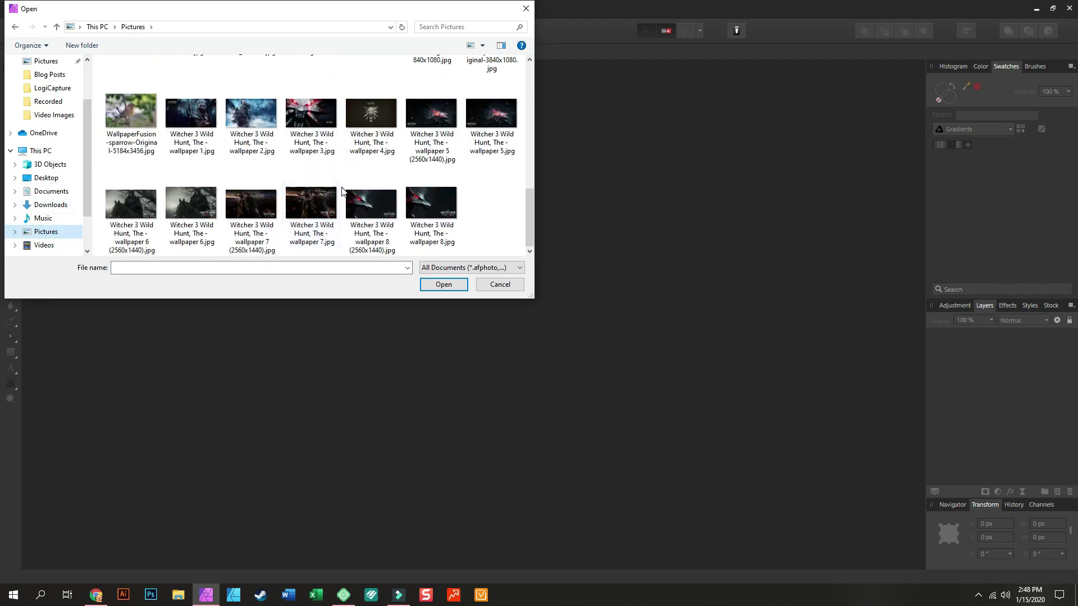
scroll(311, 177, "up", 1)
left_click(131, 103)
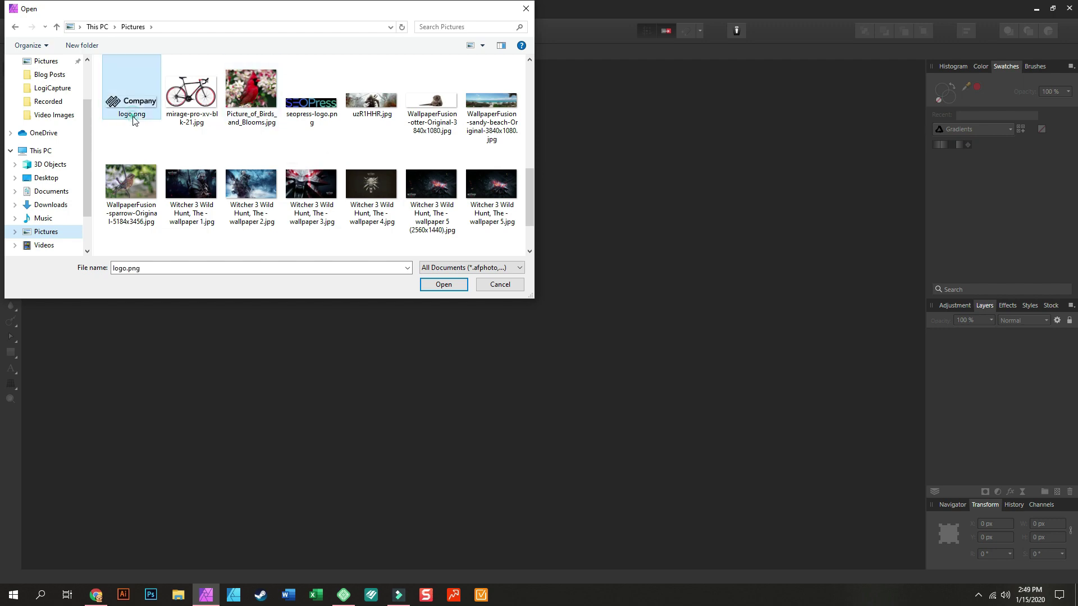
left_click(442, 285)
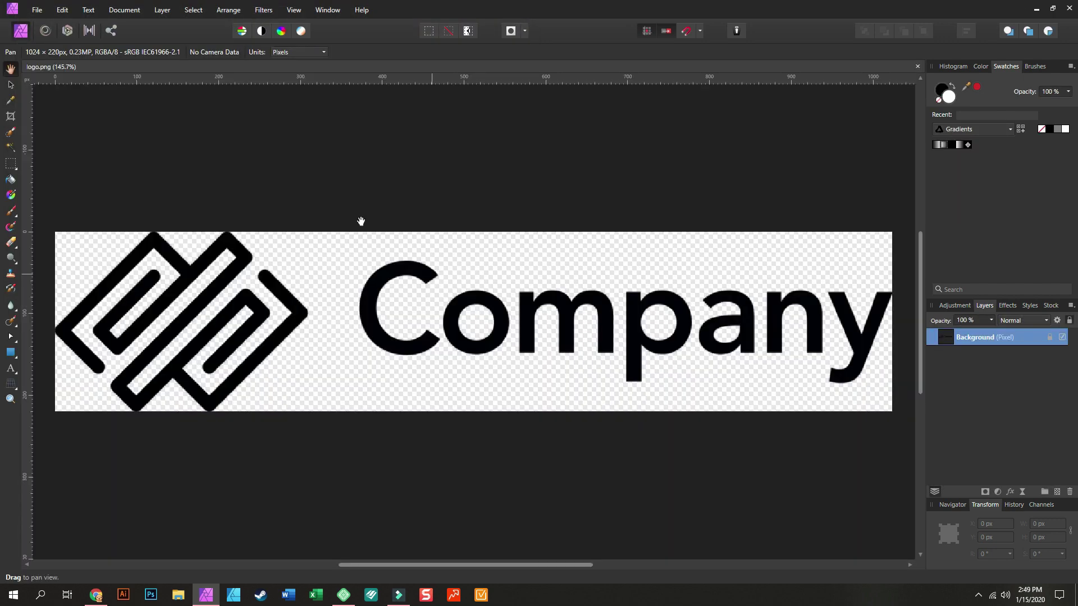
left_click(115, 8)
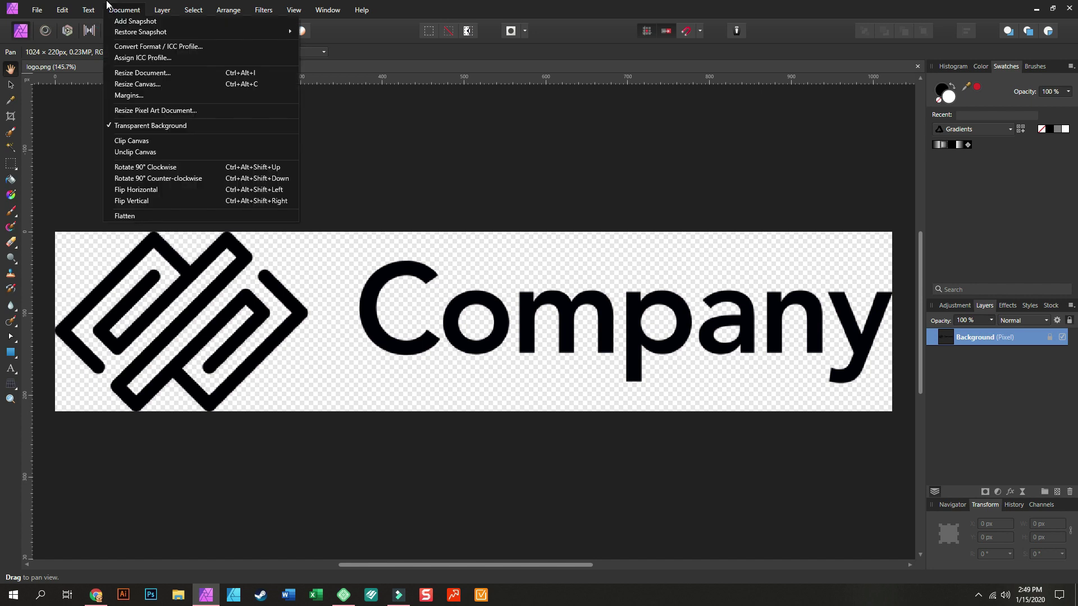
left_click(162, 10)
left_click(161, 10)
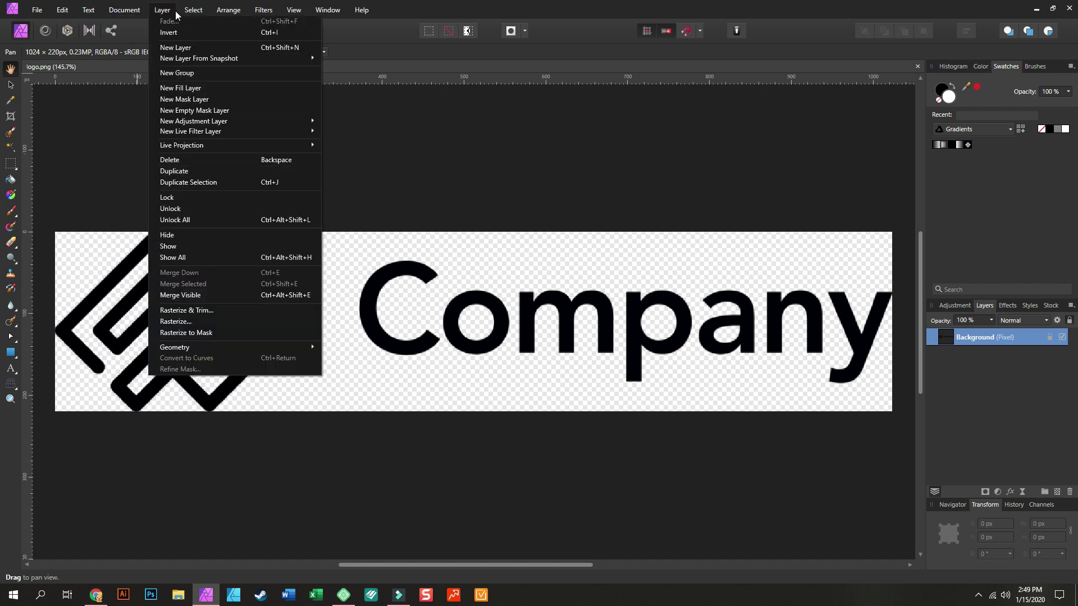
mouse_move(88, 11)
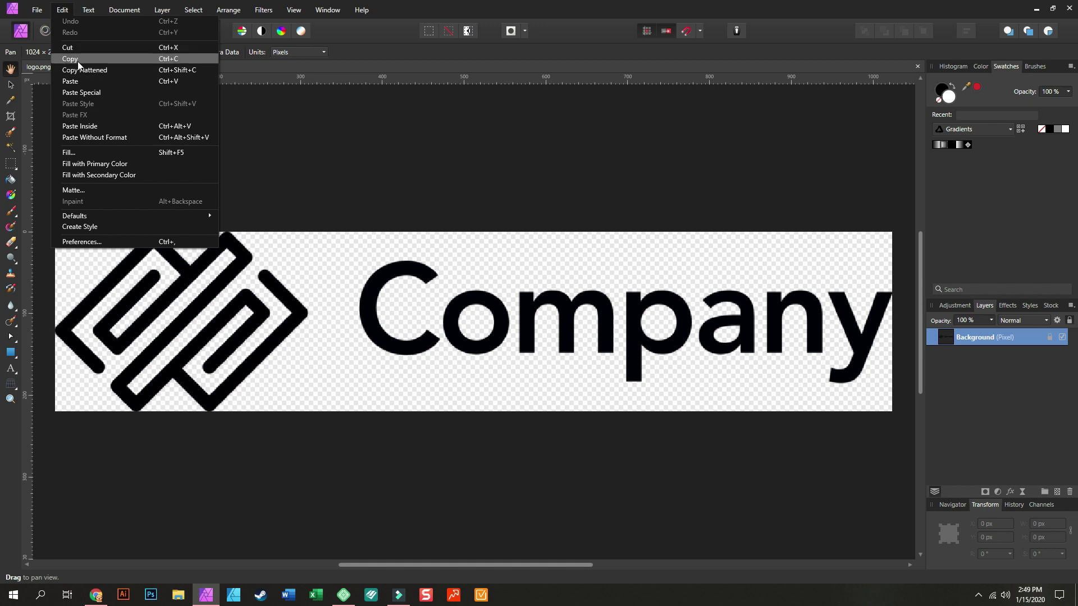
mouse_move(132, 4)
mouse_move(219, 7)
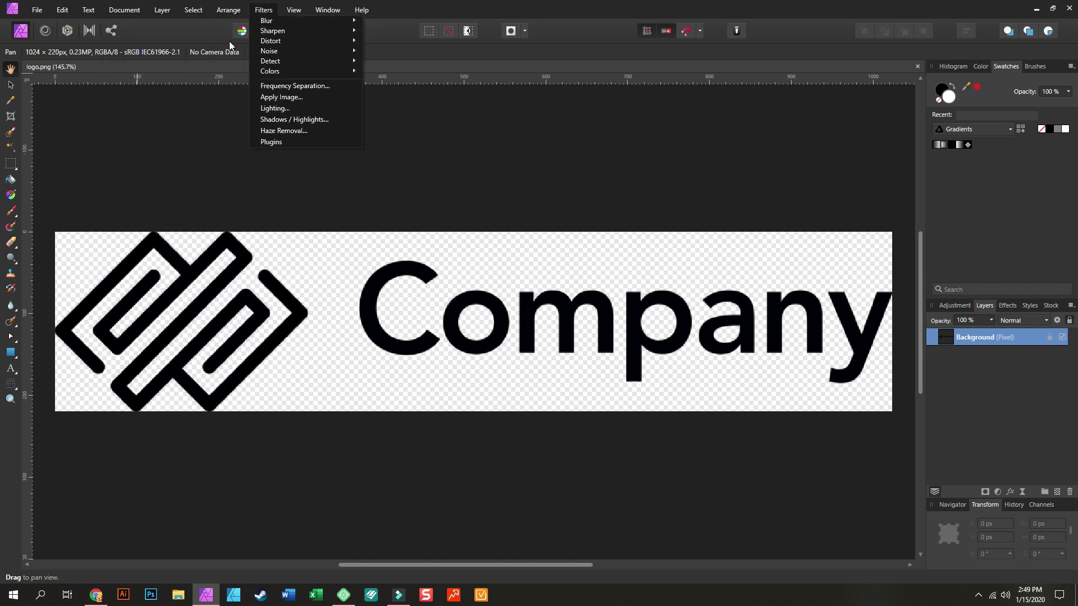
left_click(201, 32)
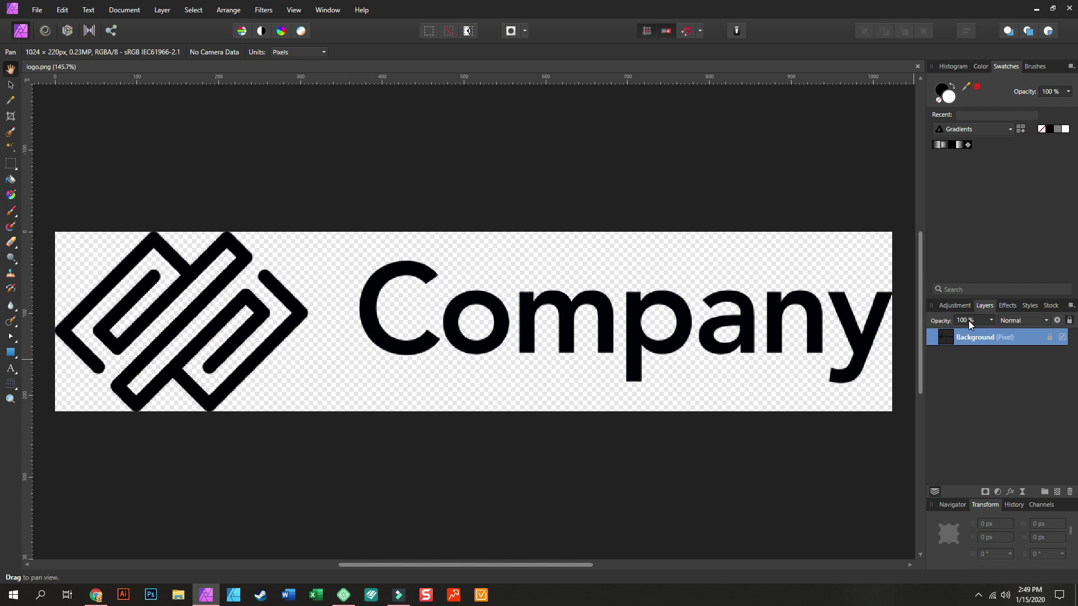
Add a default Recolor adjustment to the logo and raise its lightness to 100% to turn it white.
left_click(955, 306)
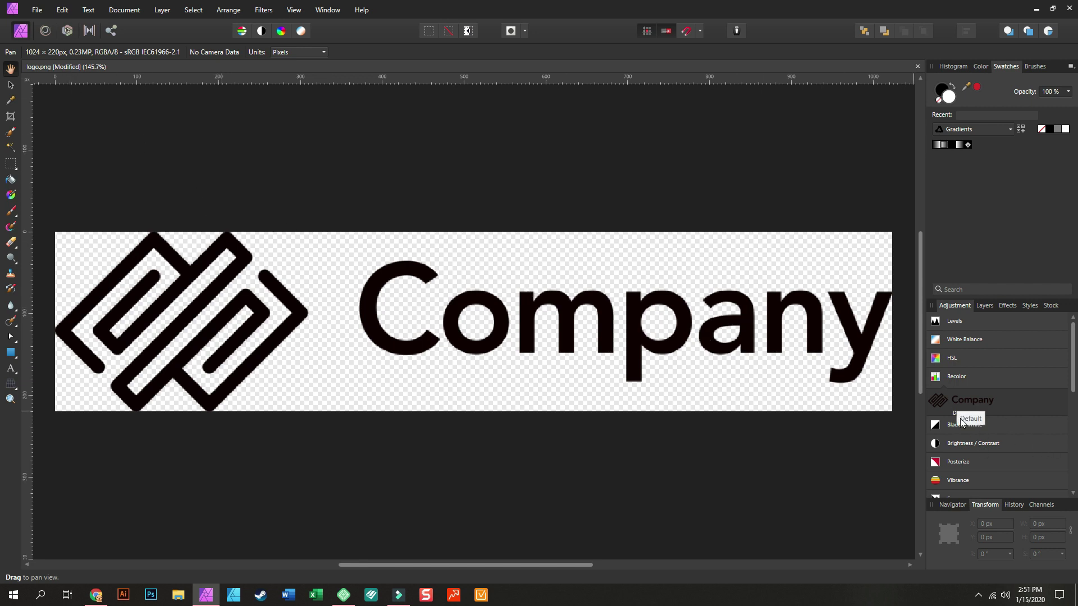
left_click(969, 404)
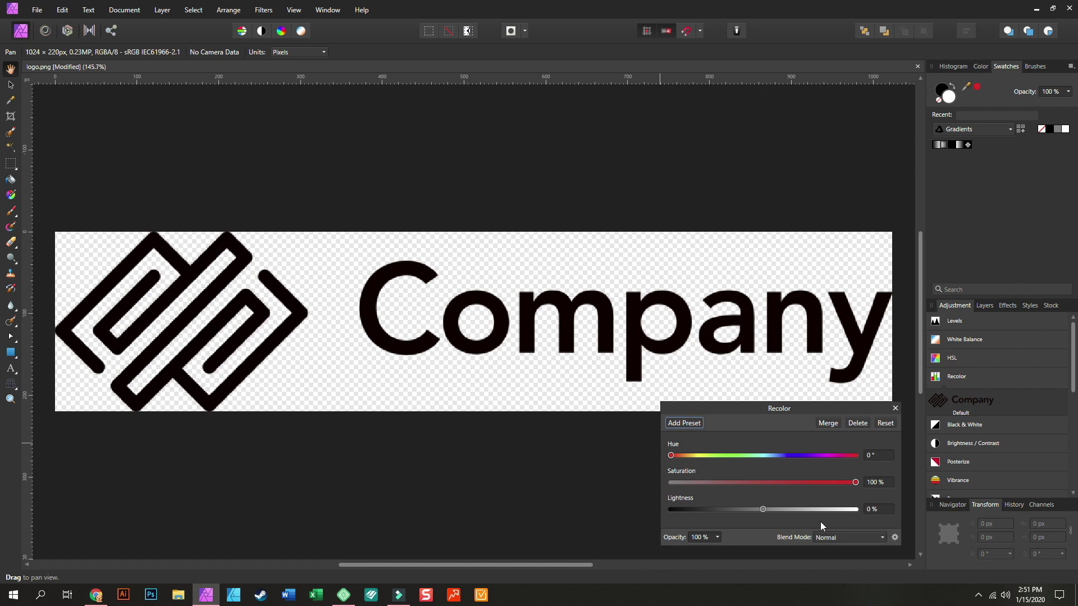
left_click_drag(851, 509, 868, 511)
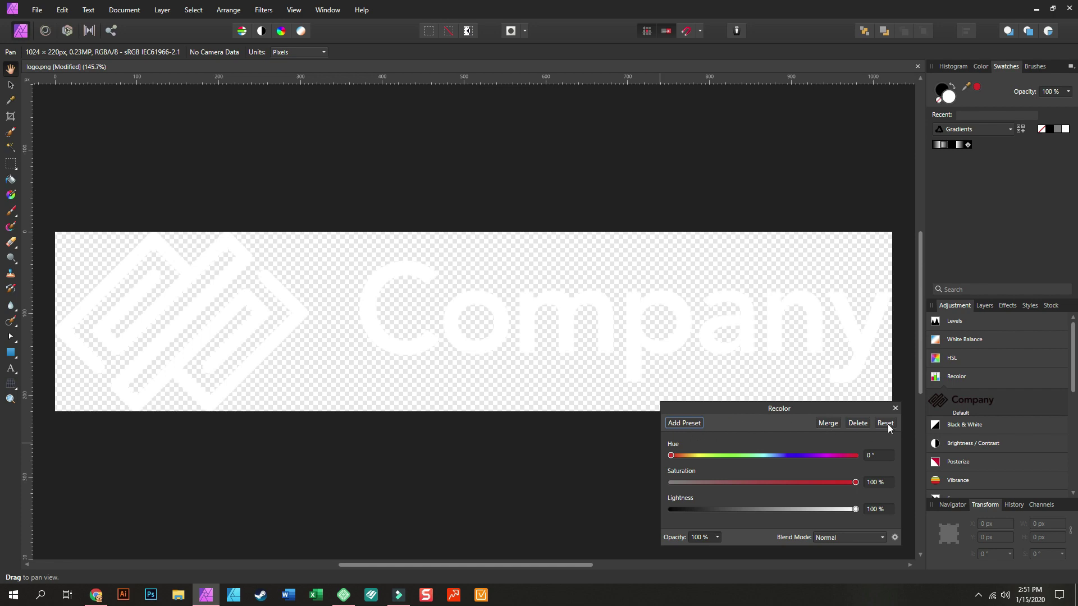
left_click(895, 409)
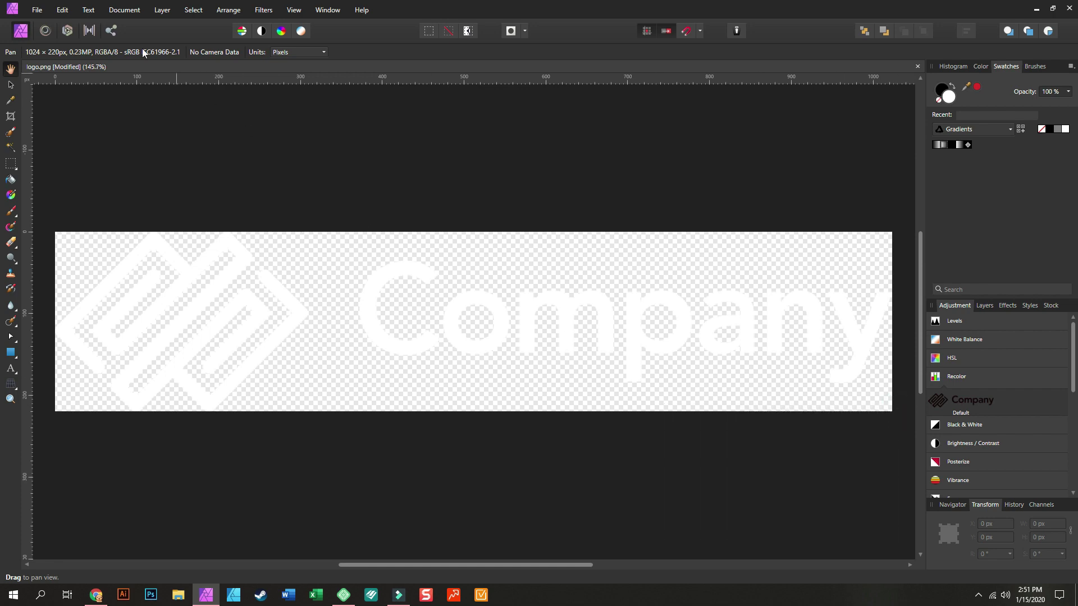
left_click(37, 5)
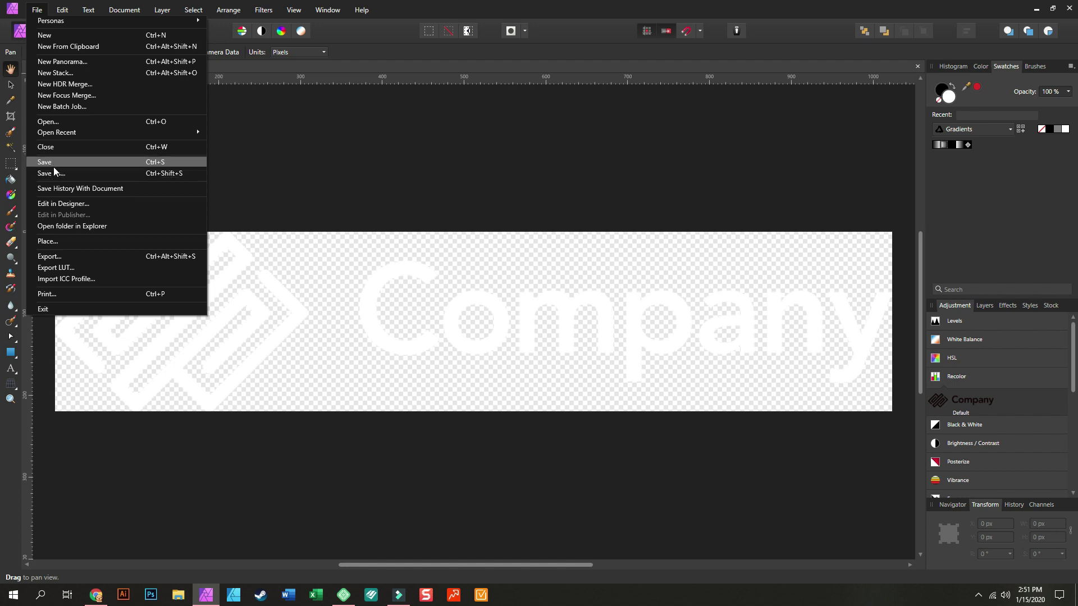
left_click(54, 163)
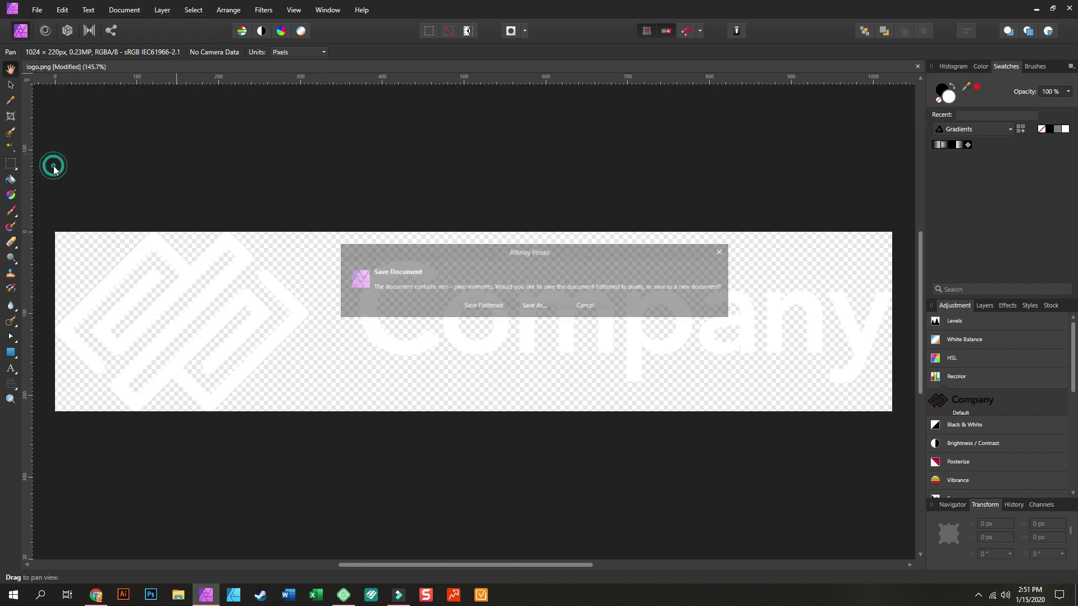
left_click(579, 310)
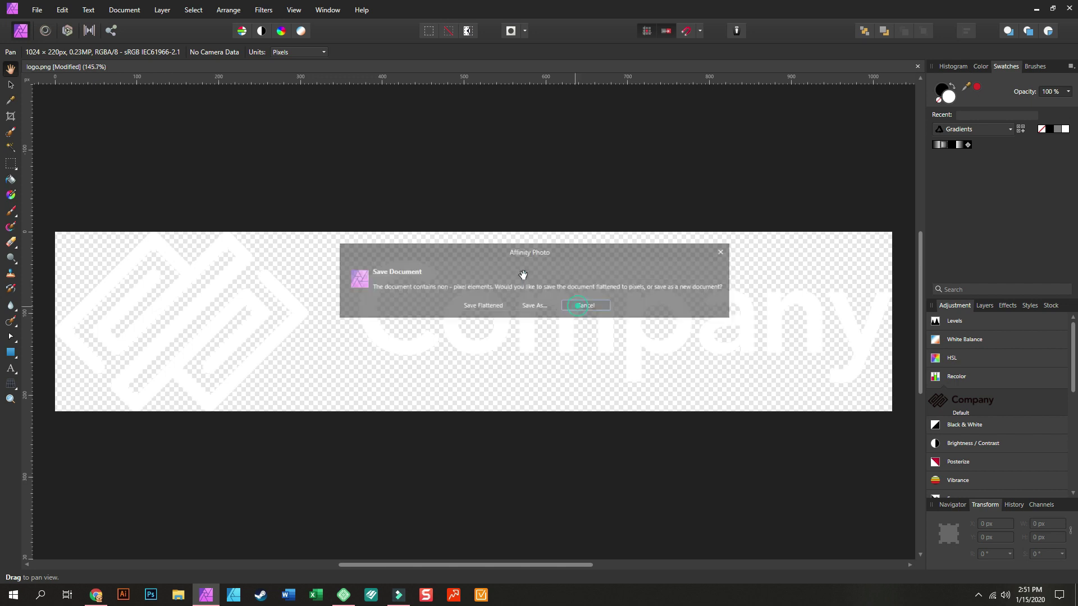
Export the white logo in PNG format to the Pictures folder as logo-white.png.
left_click(37, 9)
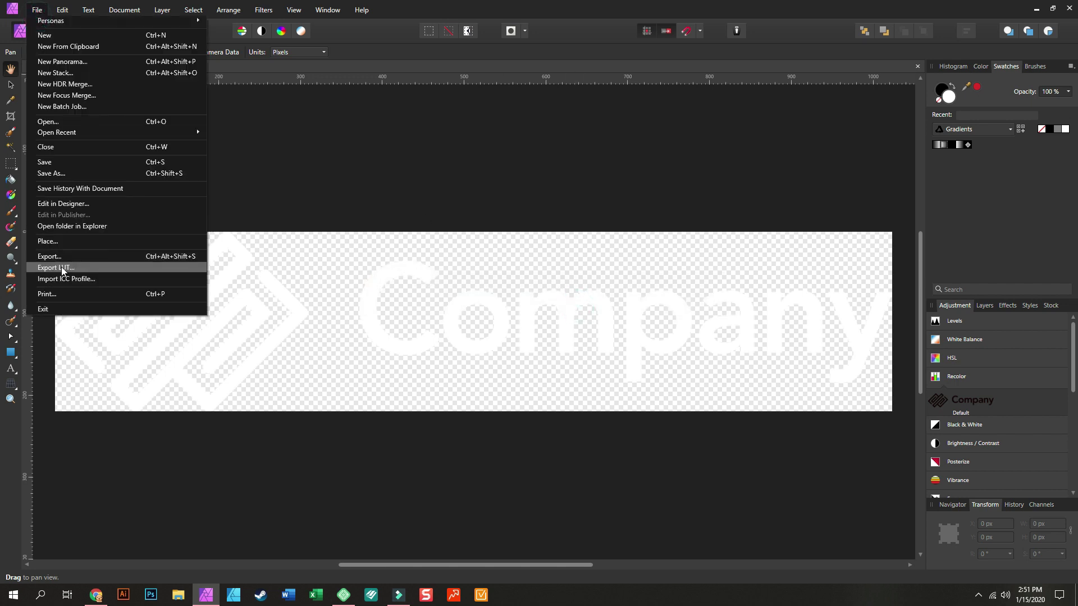
left_click(63, 260)
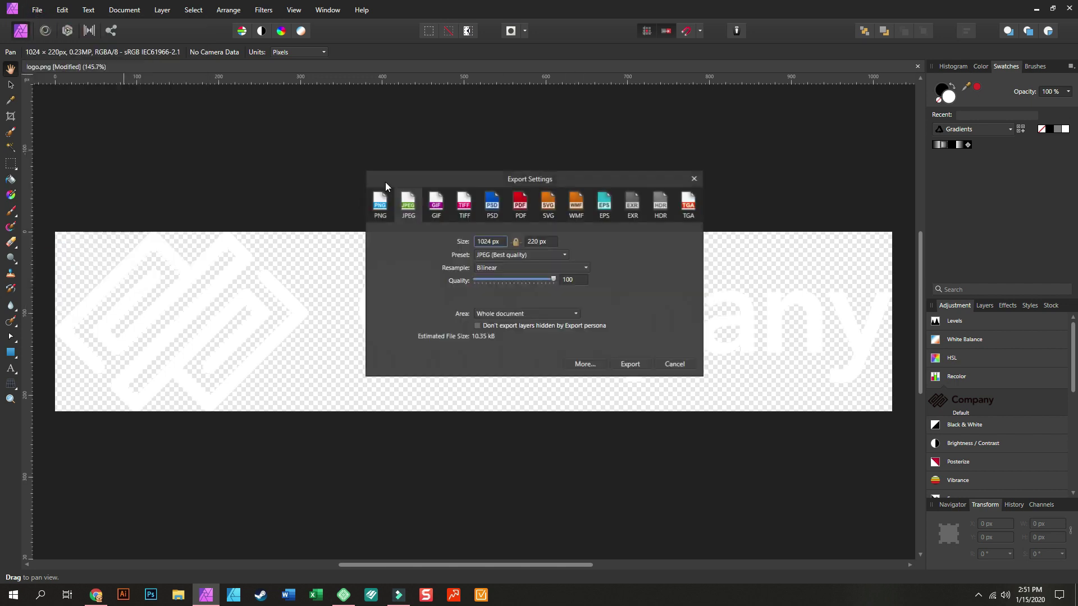
left_click(376, 215)
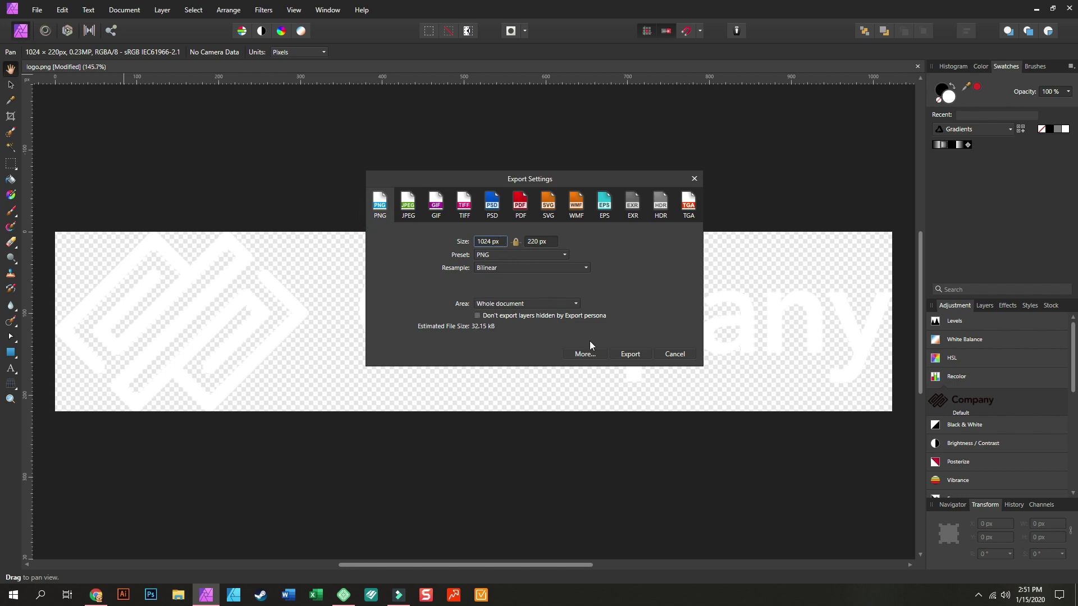
left_click(627, 354)
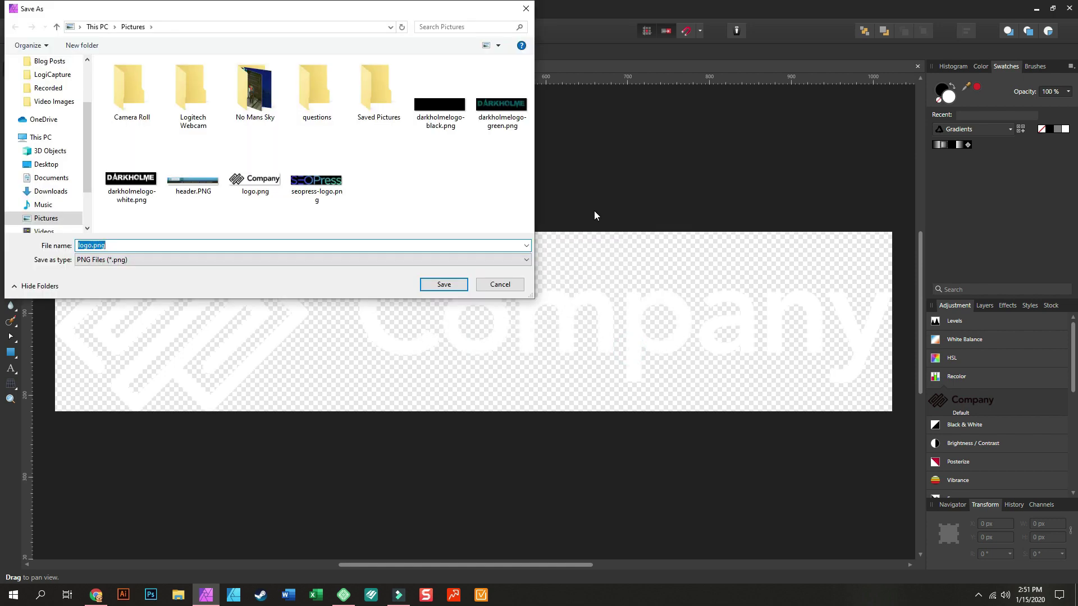
left_click(93, 246)
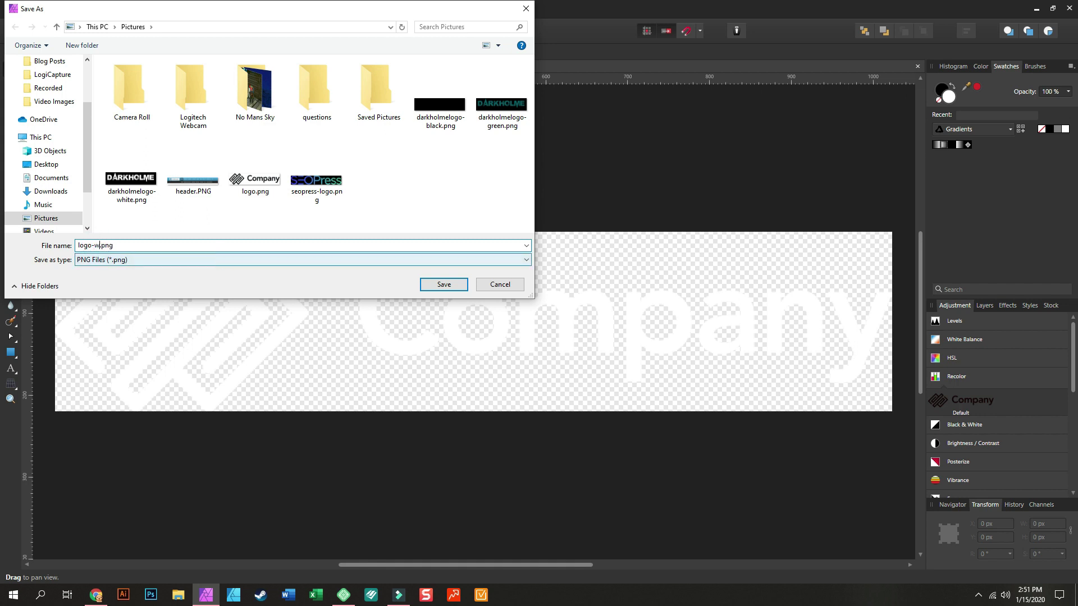
type("-white")
key("Return")
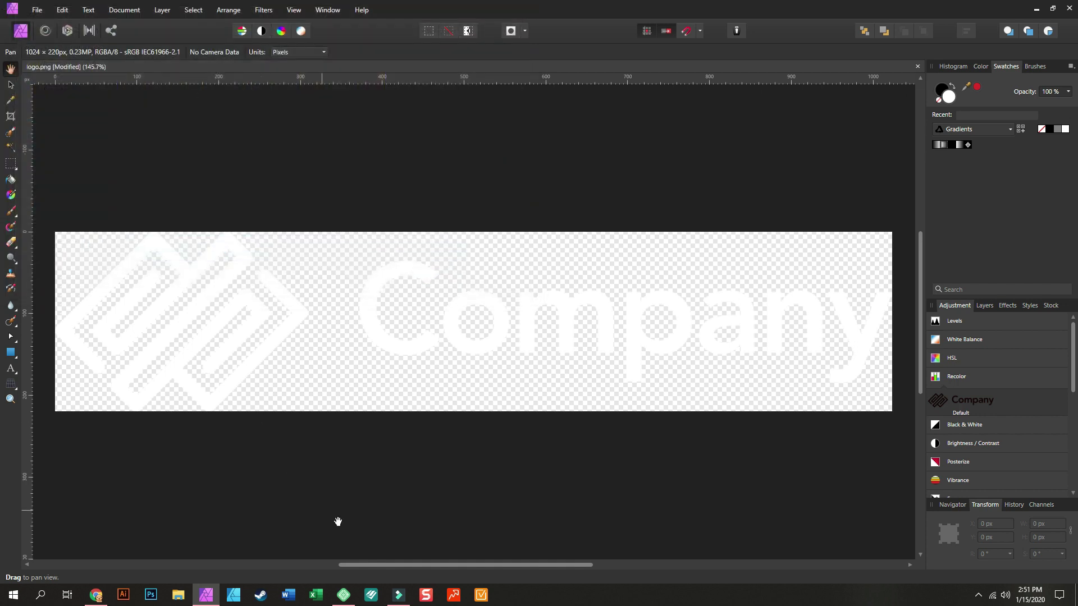
Close Affinity Photo without saving the changes to logo.png and return to the WordPress media library in the browser.
left_click(96, 595)
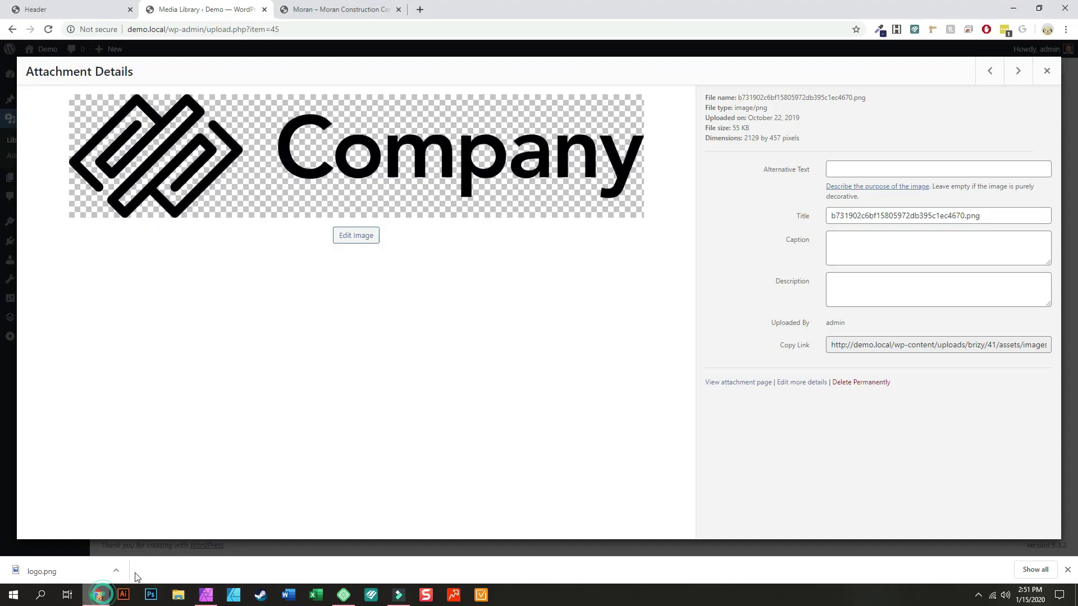
left_click(206, 595)
left_click(1069, 9)
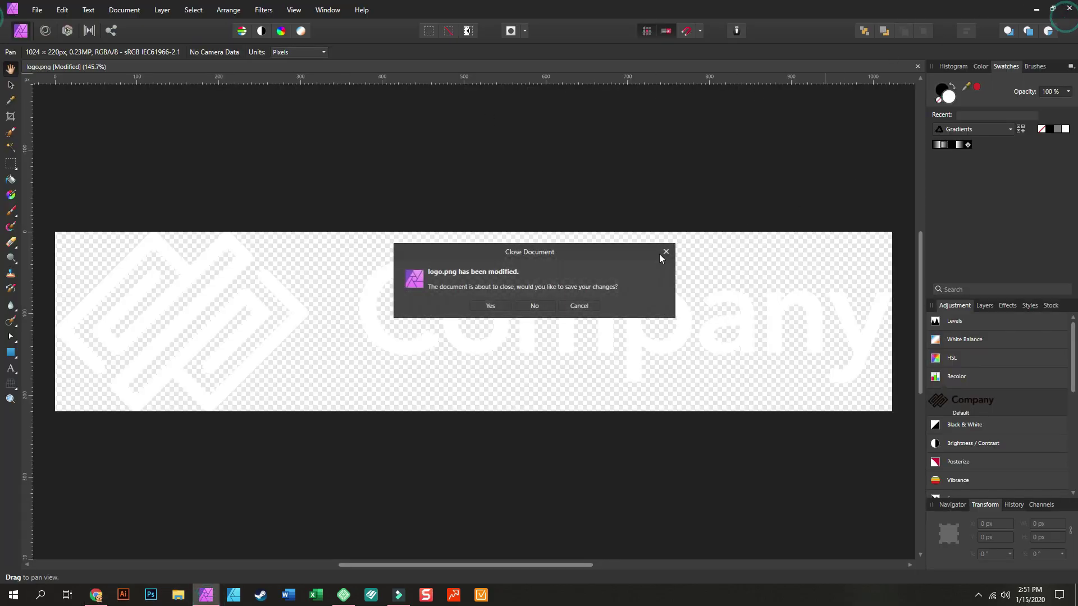
left_click(534, 306)
left_click(96, 594)
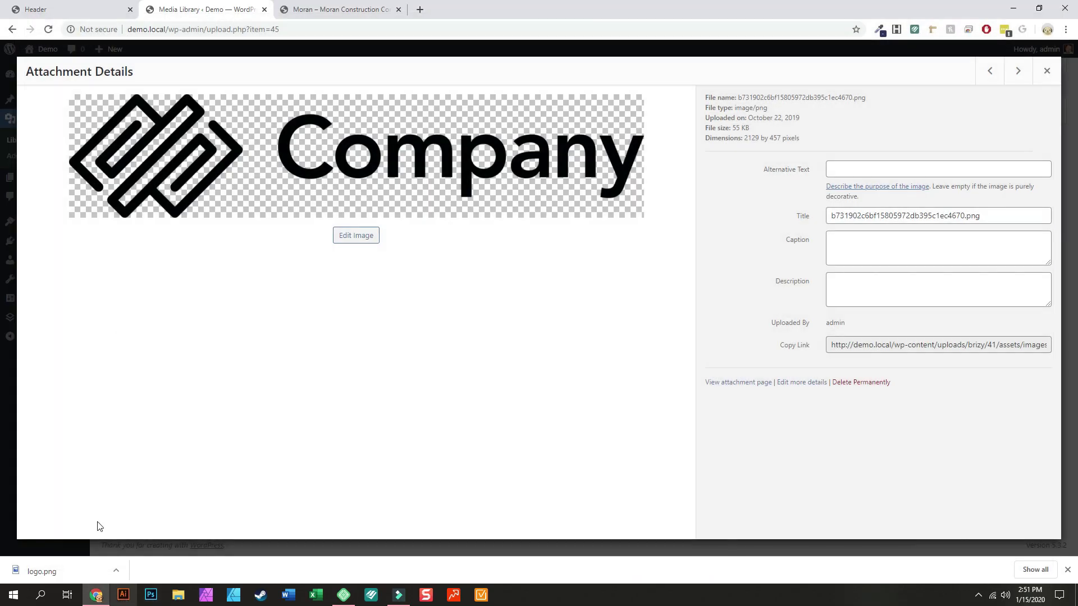
Close the attachment details and upload logo-white.png from the Pictures folder to the media library.
left_click(1047, 71)
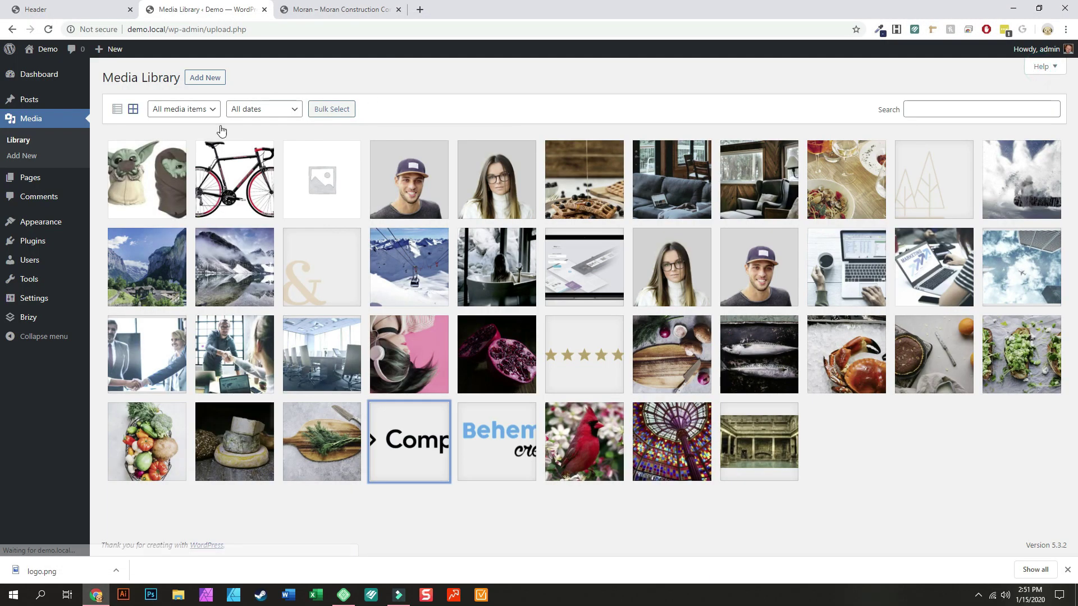
left_click(206, 78)
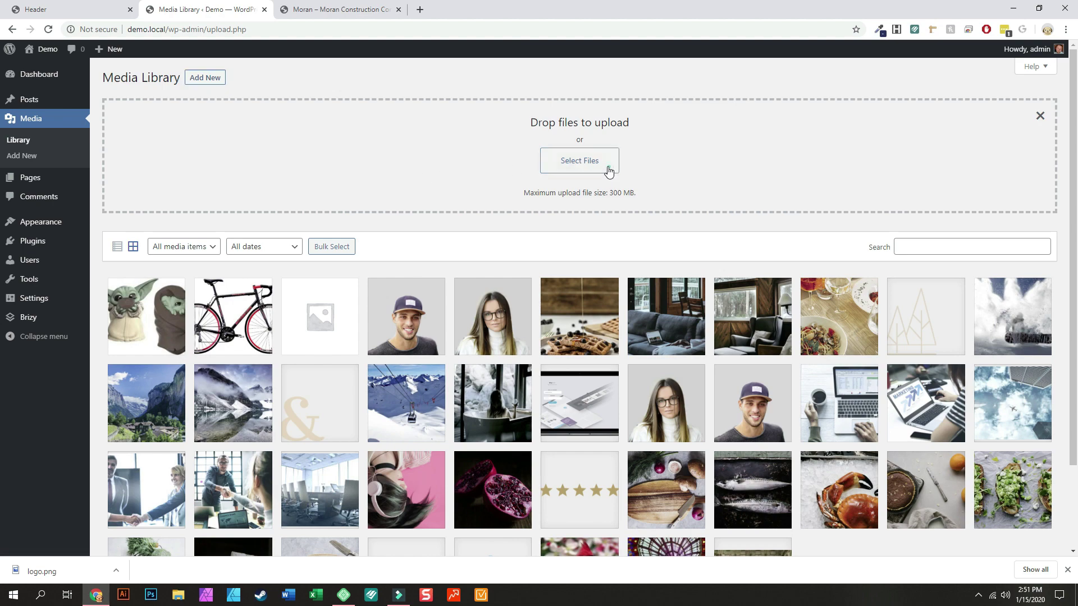
left_click(574, 168)
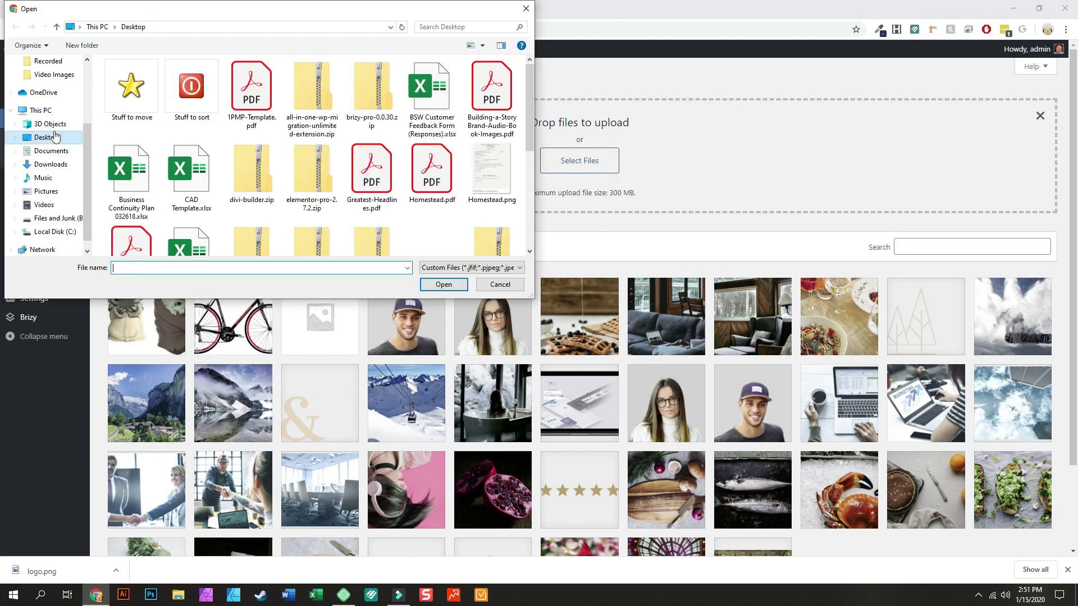
left_click(46, 192)
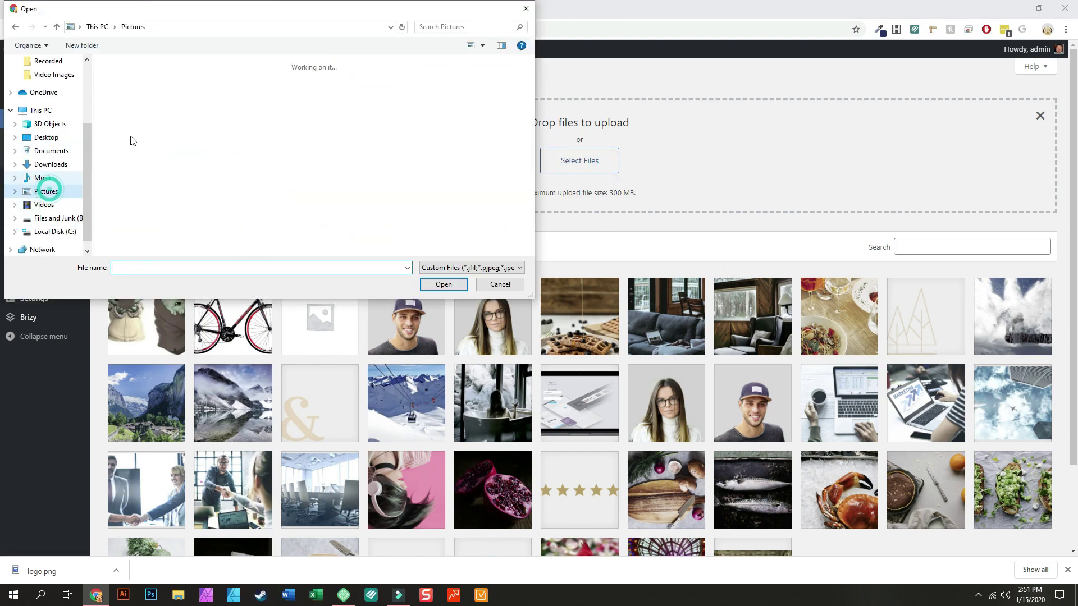
scroll(422, 164, "down", 5)
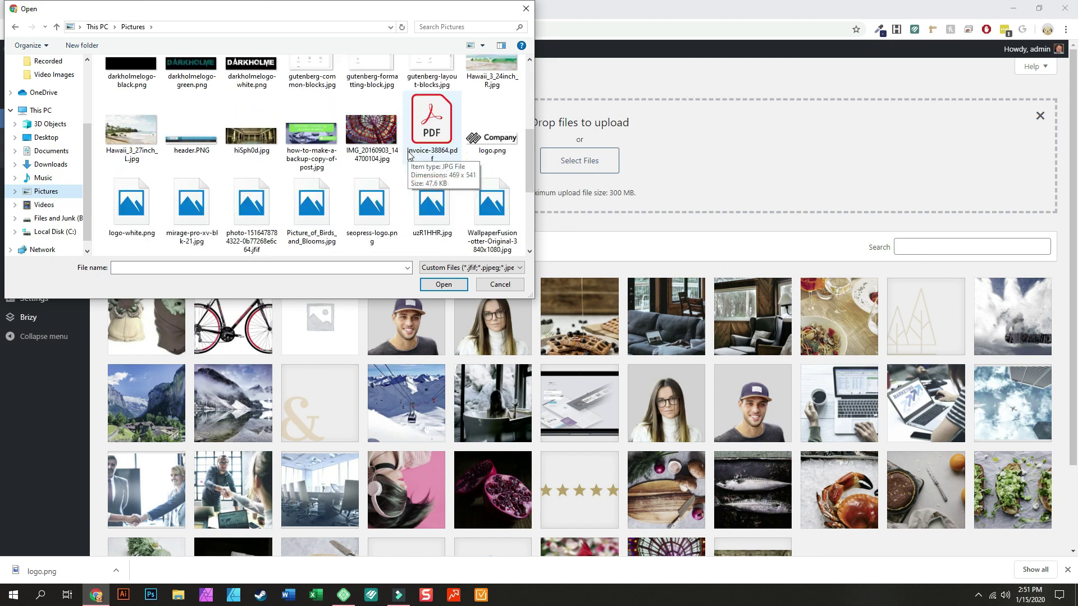
scroll(423, 164, "down", 3)
scroll(118, 159, "up", 2)
left_click(115, 112)
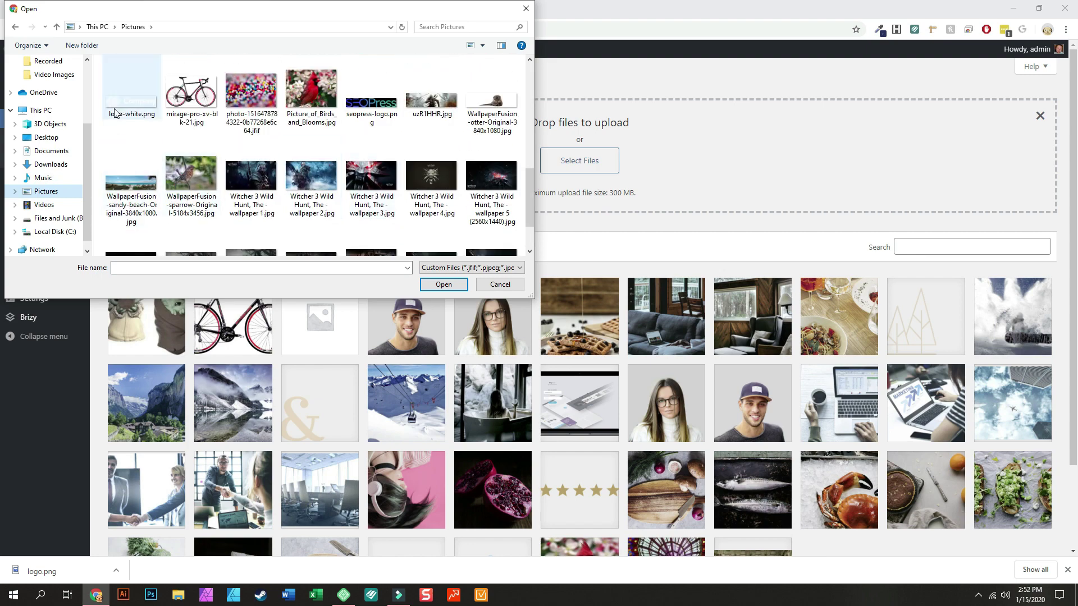
left_click(443, 284)
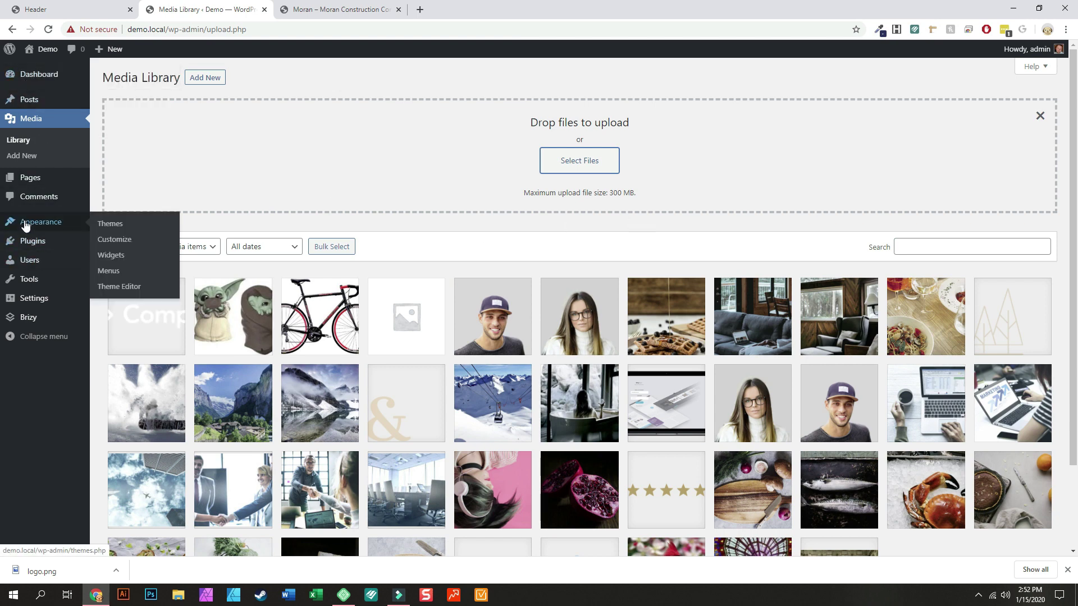
Return to the Brizy header editor and replace the header's Company logo image with logo-white.png from the media library.
mouse_move(31, 325)
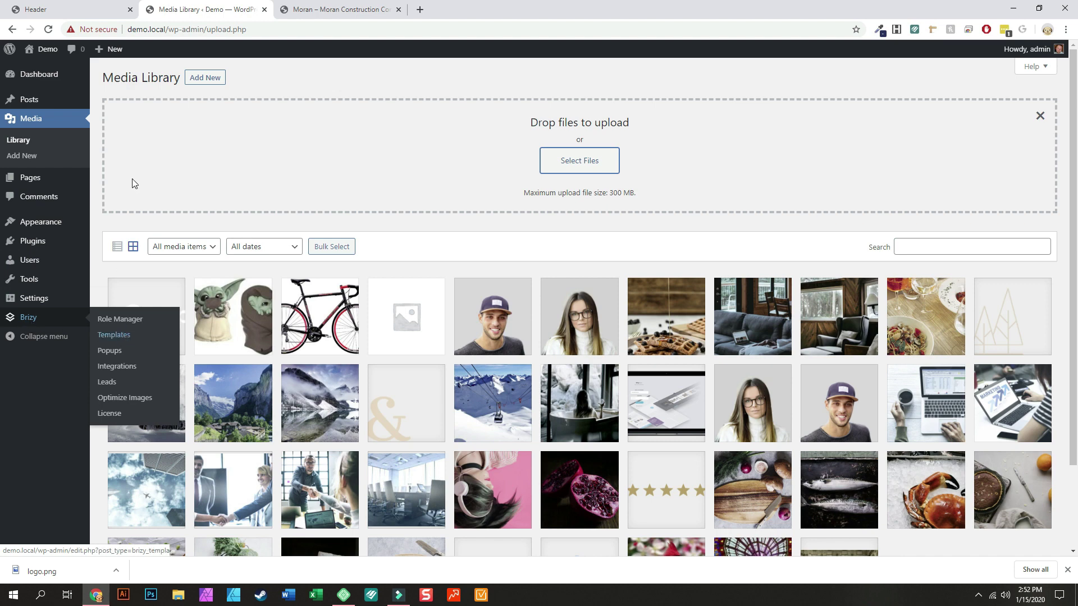
left_click(91, 7)
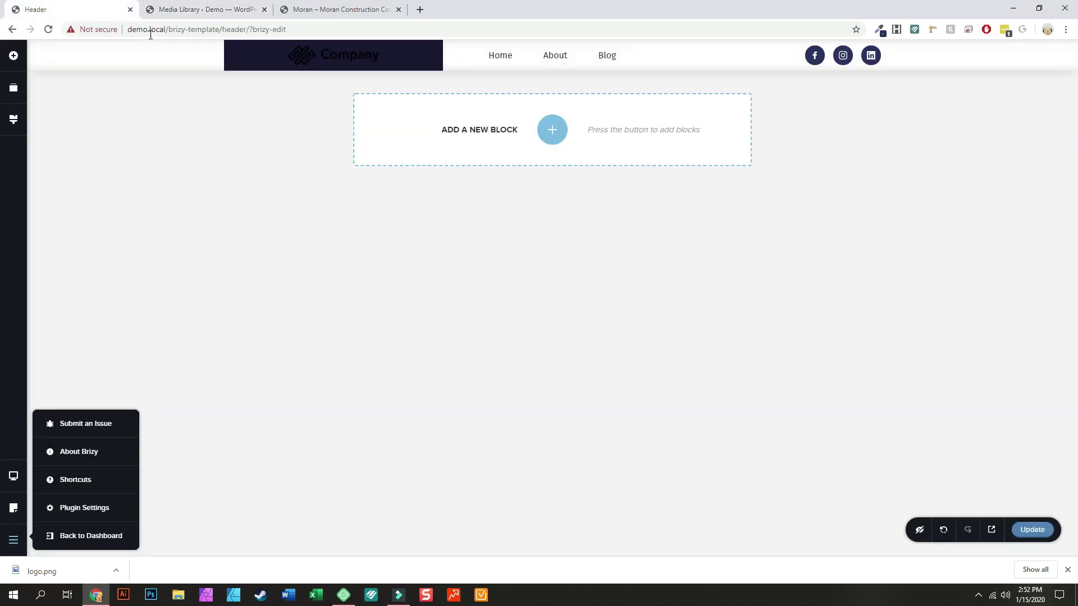
left_click(346, 58)
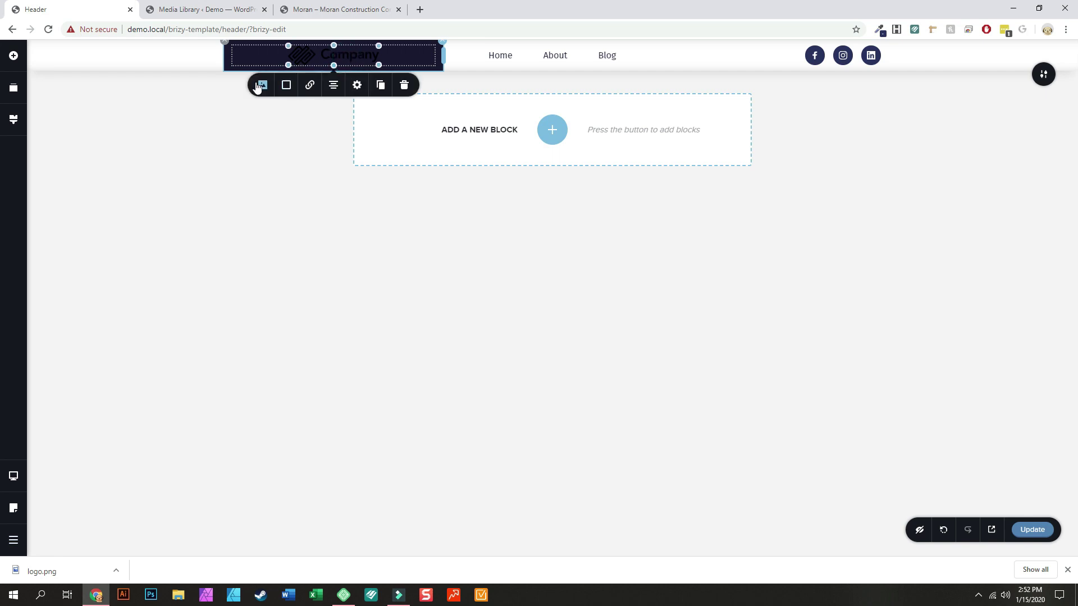
left_click(259, 86)
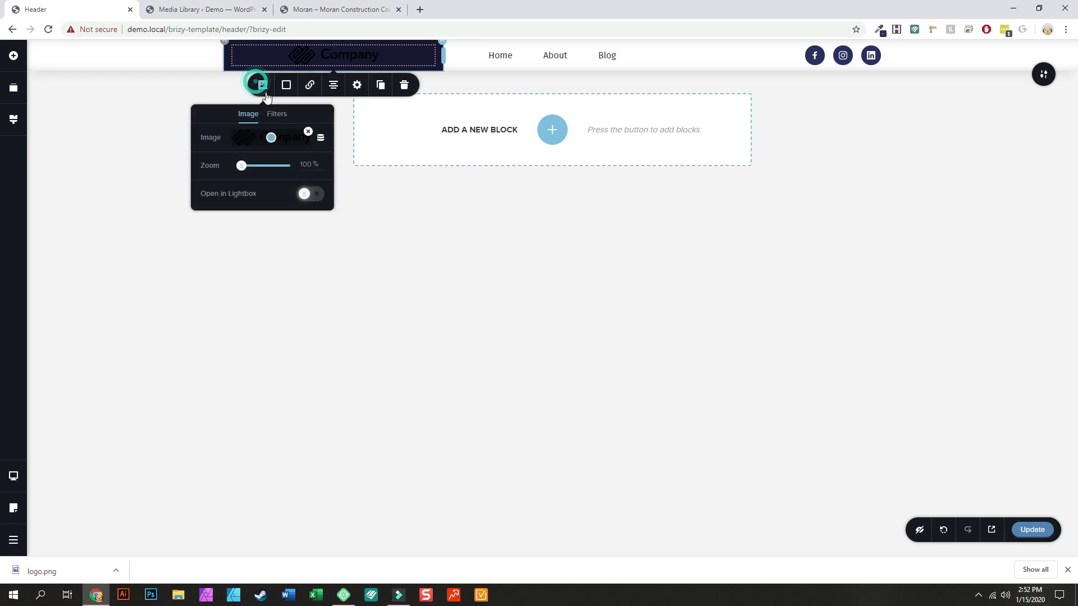
left_click(308, 135)
left_click(272, 150)
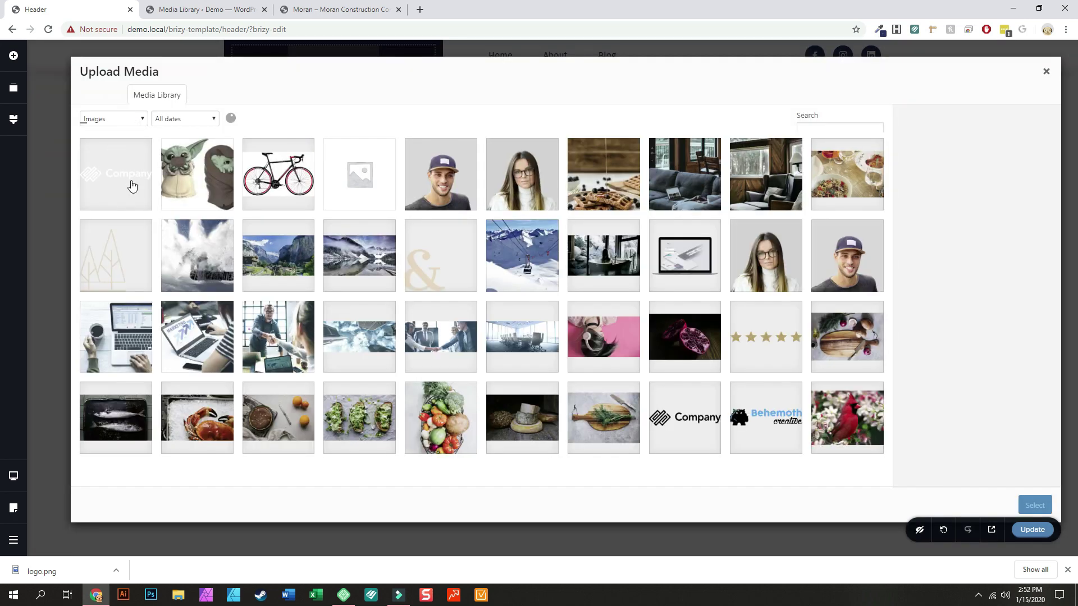
left_click(129, 185)
left_click(1026, 508)
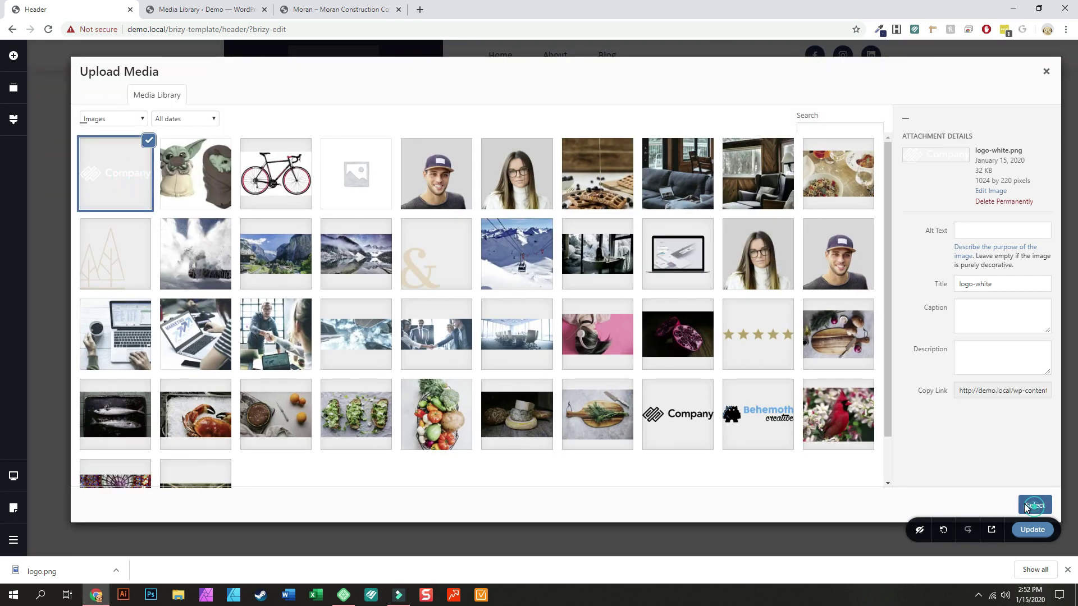
Close the media library page and compare the header with the logo area on the Moran Construction reference site.
left_click(264, 9)
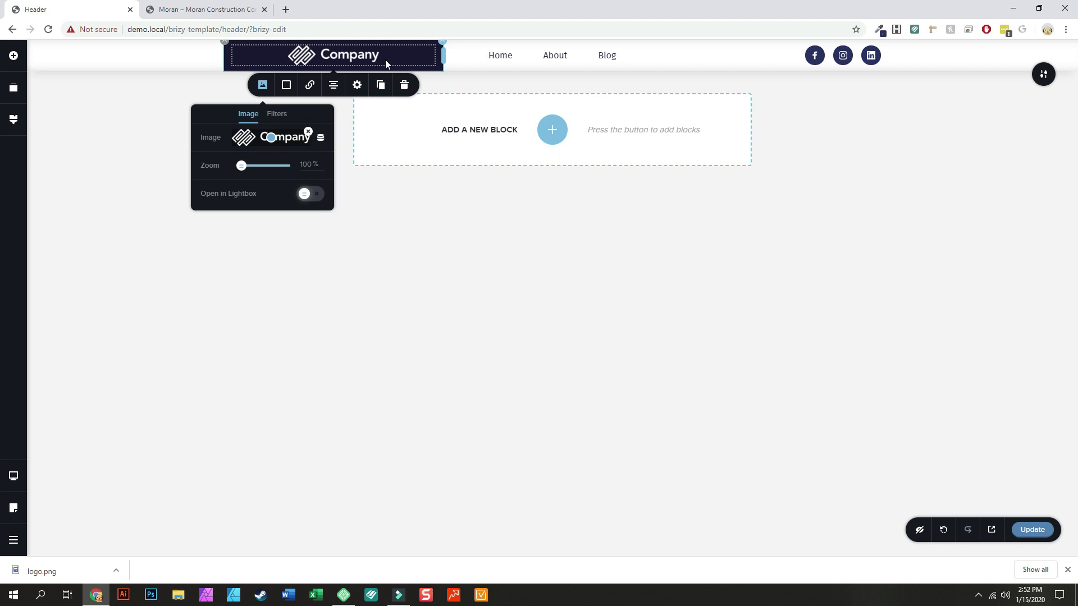
left_click(241, 4)
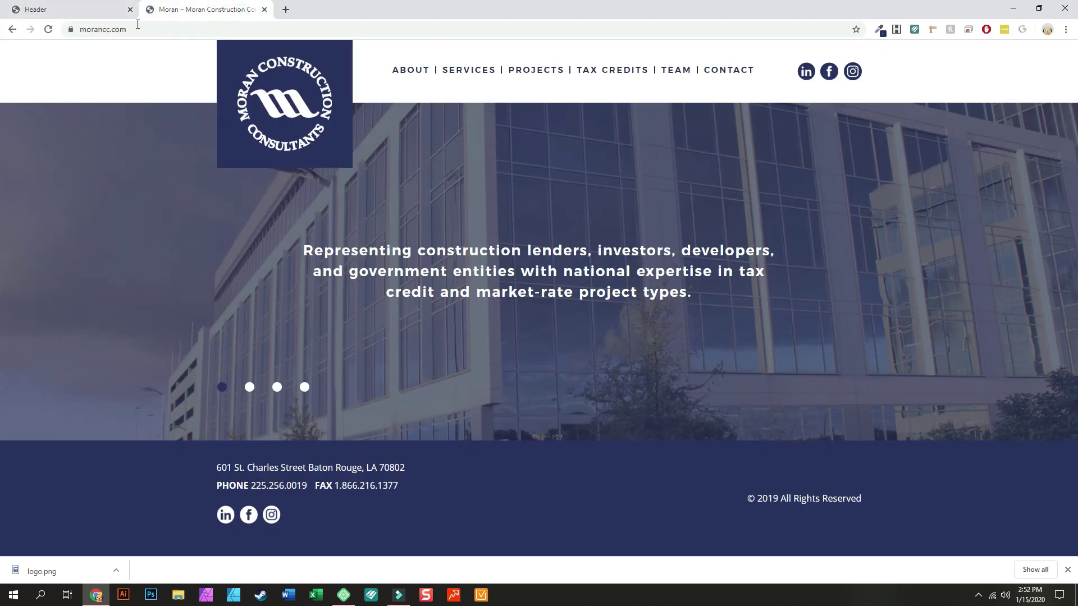
left_click(69, 10)
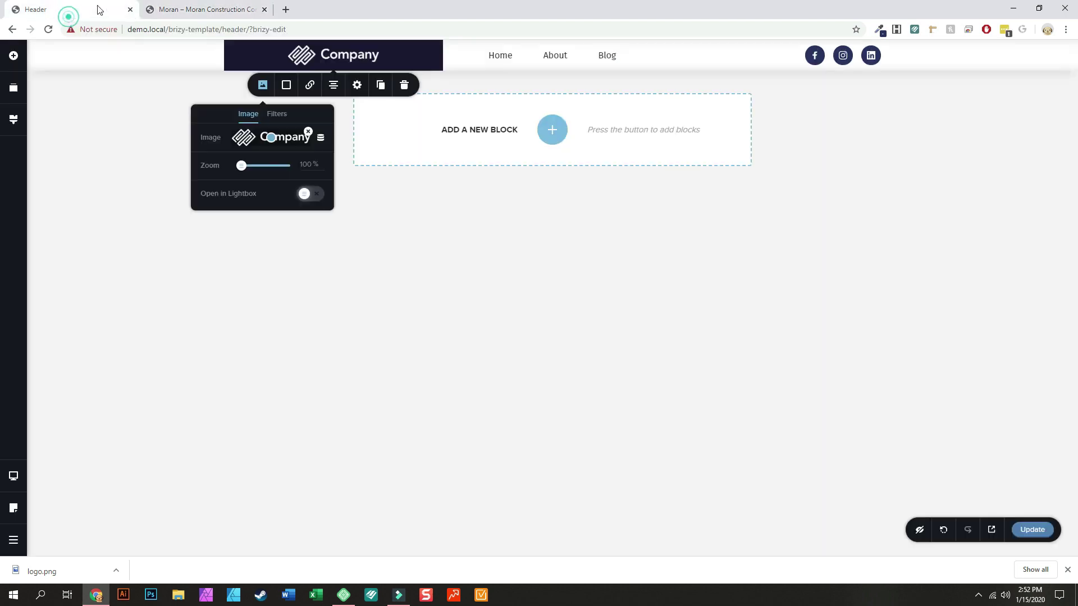
left_click(200, 11)
left_click(84, 12)
Open the logo image's detailed settings and set its padding to 50 px on all sides.
left_click(357, 85)
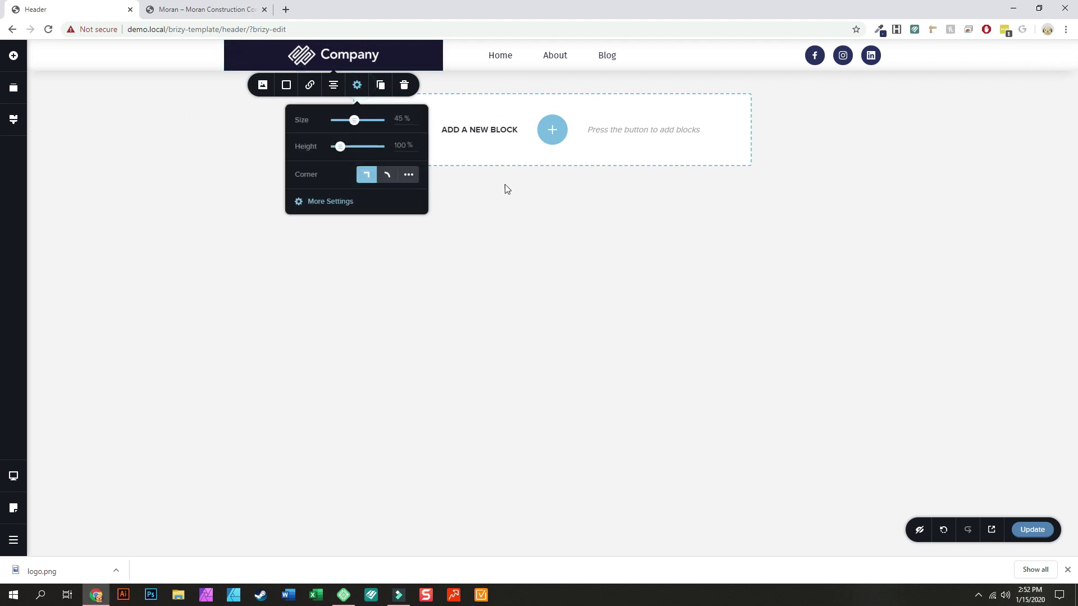
left_click(337, 206)
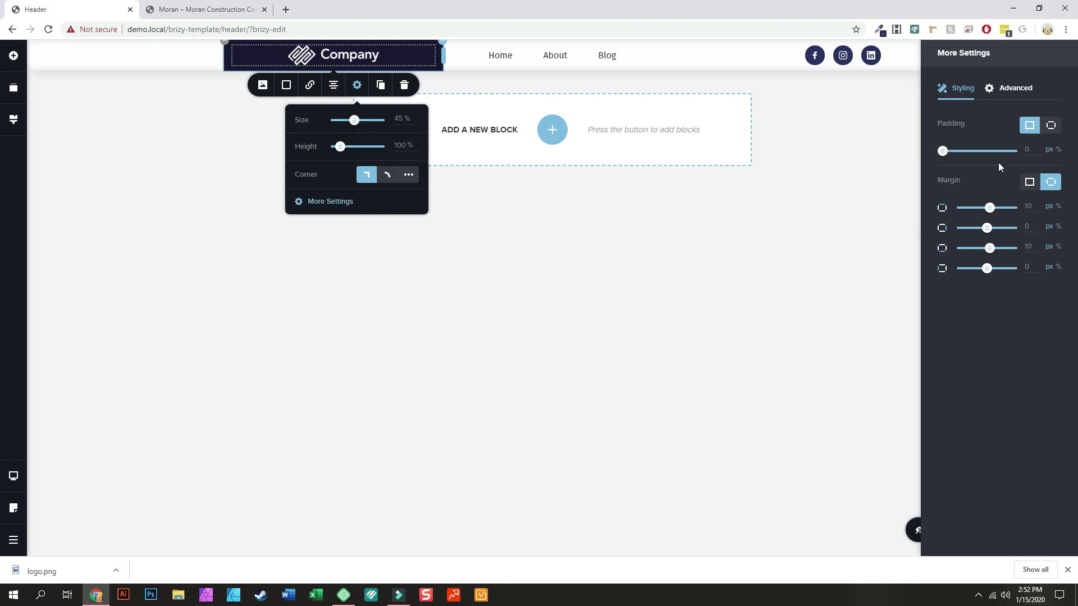
left_click(1032, 147)
double_click(1032, 149)
type("50")
key("Return")
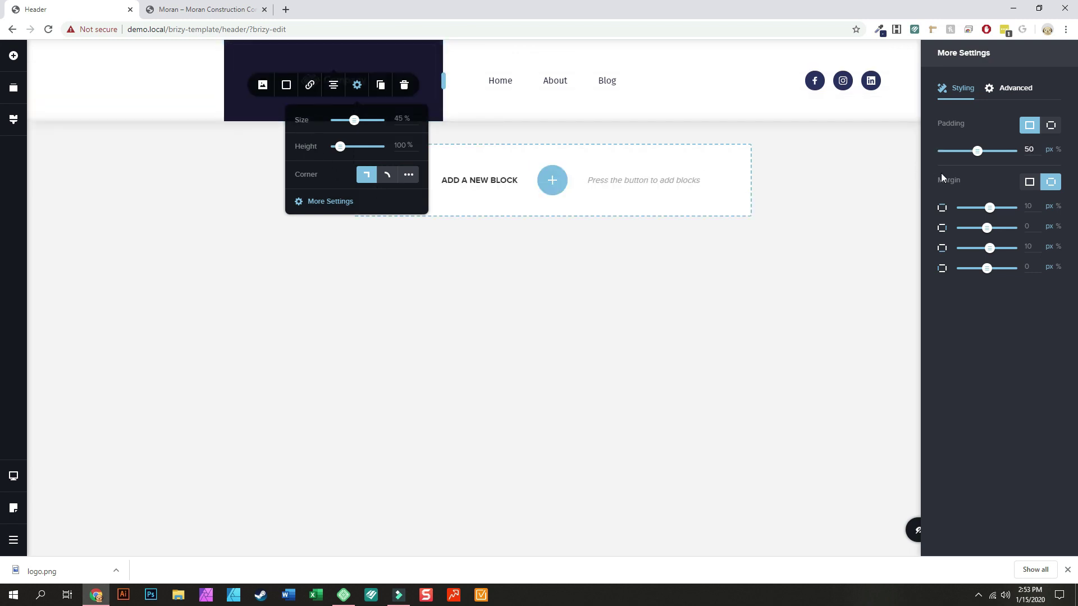
Split the logo image's padding by side, keeping 50 px at top and bottom and setting right and left to 0 px.
left_click(1056, 128)
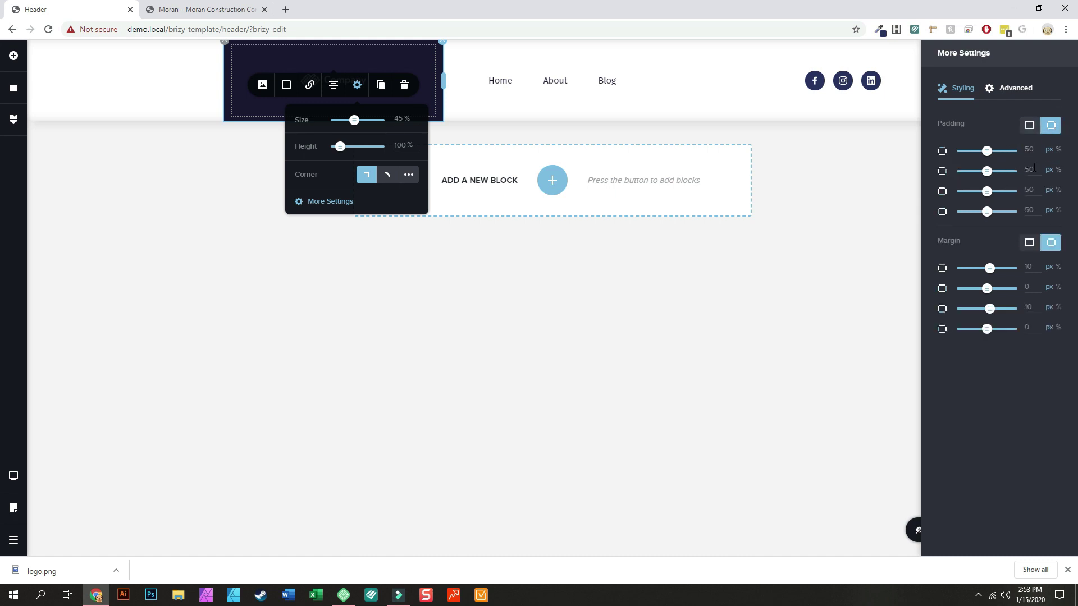
double_click(1029, 150)
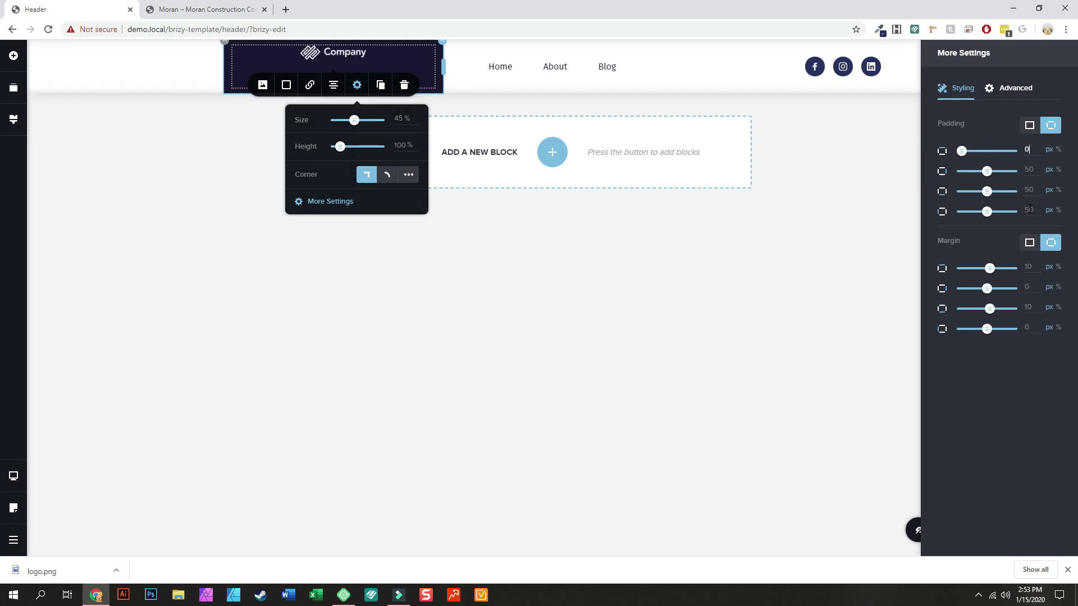
double_click(1027, 148)
double_click(1030, 171)
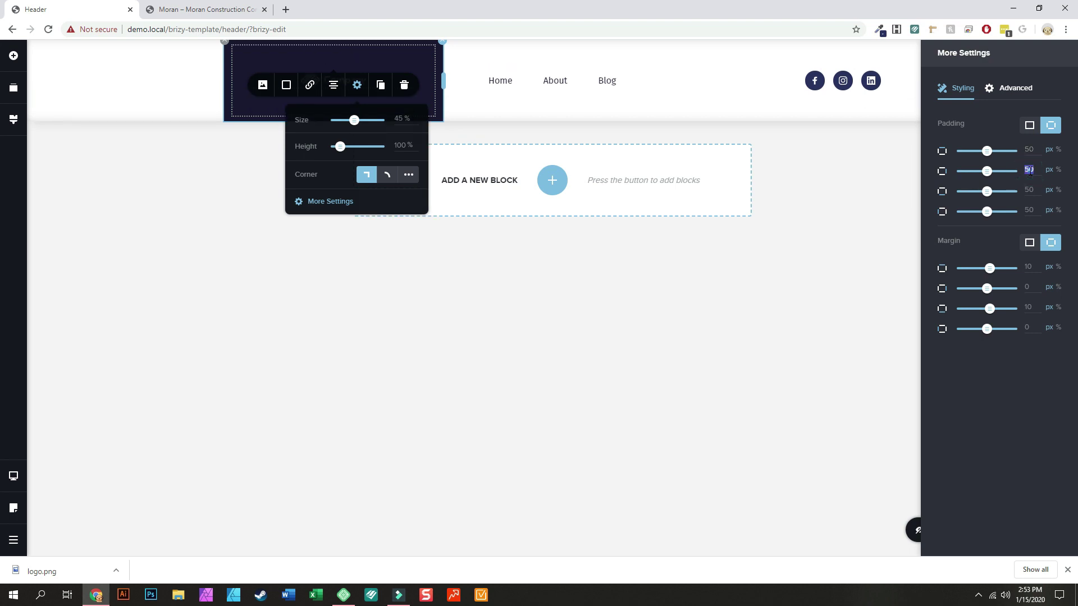
type("0")
double_click(1029, 210)
type("0")
left_click(1035, 190)
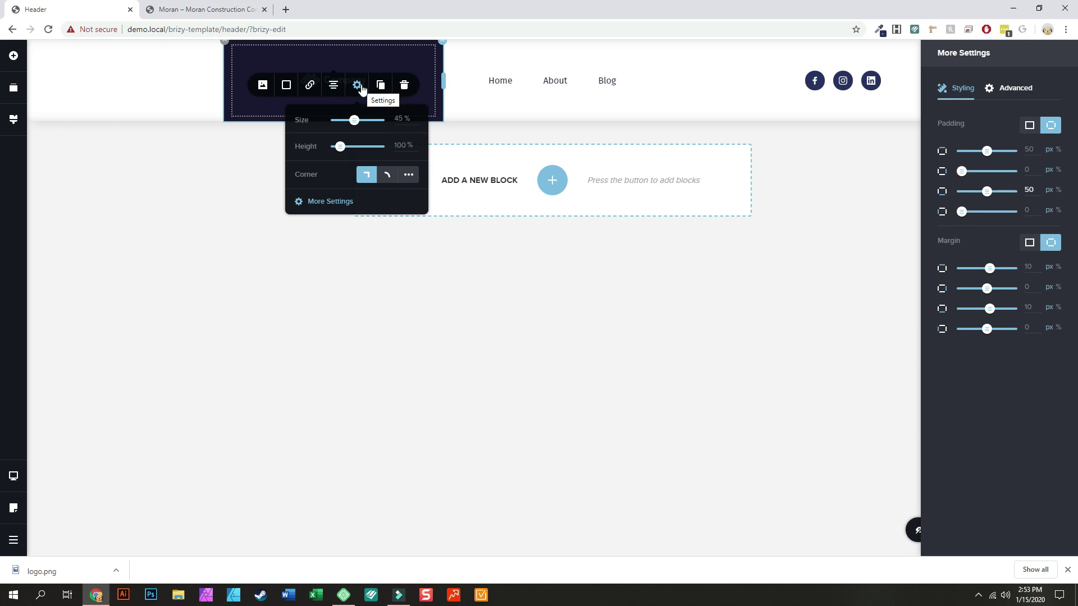
left_click(421, 312)
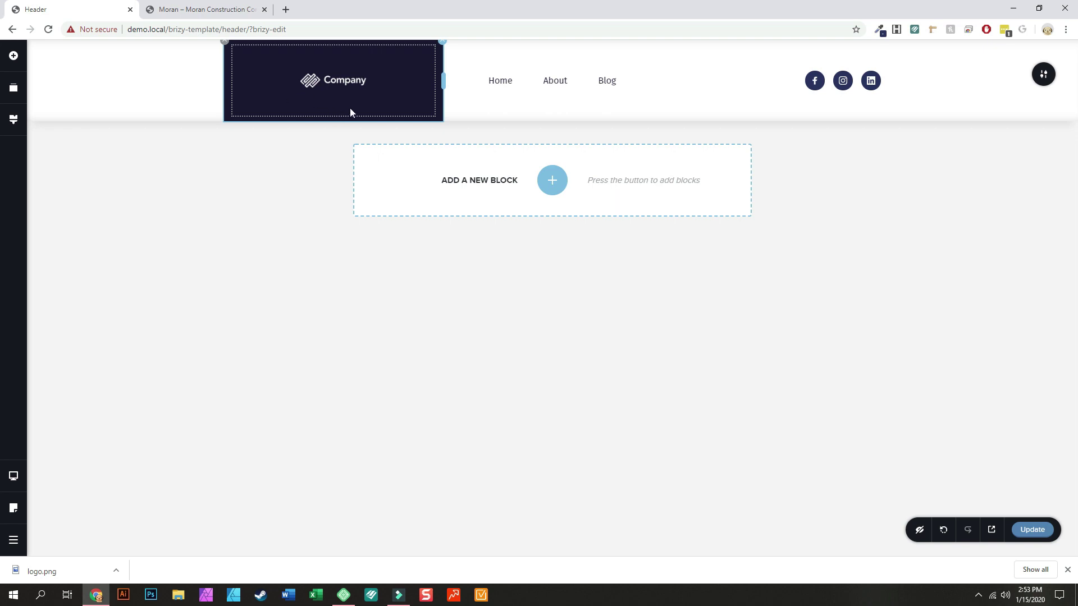
Check the reference site's logo box and set the logo column's right and left padding to 25 px.
left_click(332, 105)
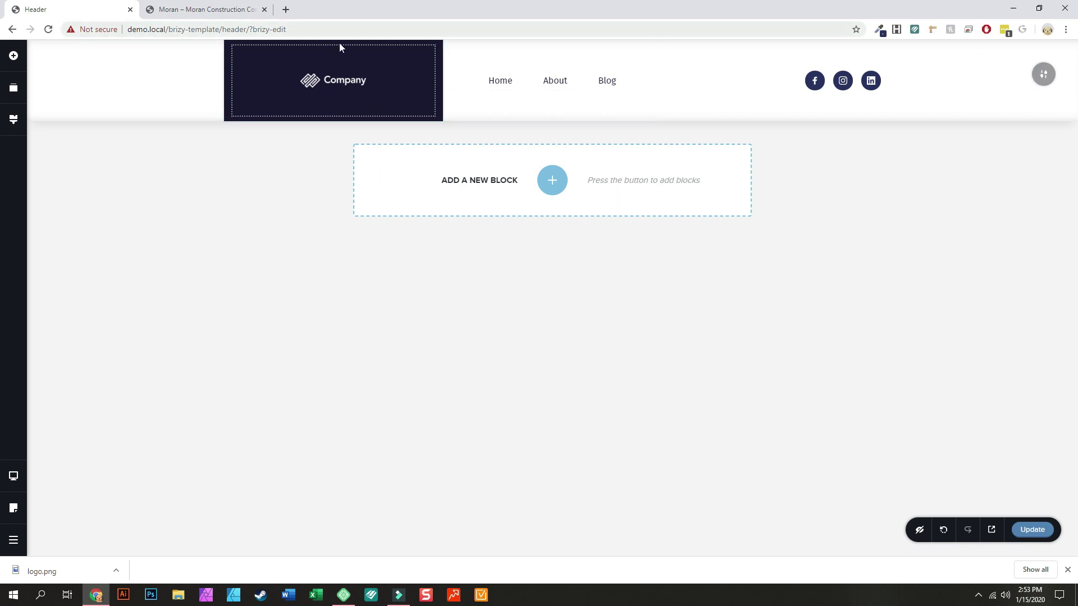
left_click(443, 43)
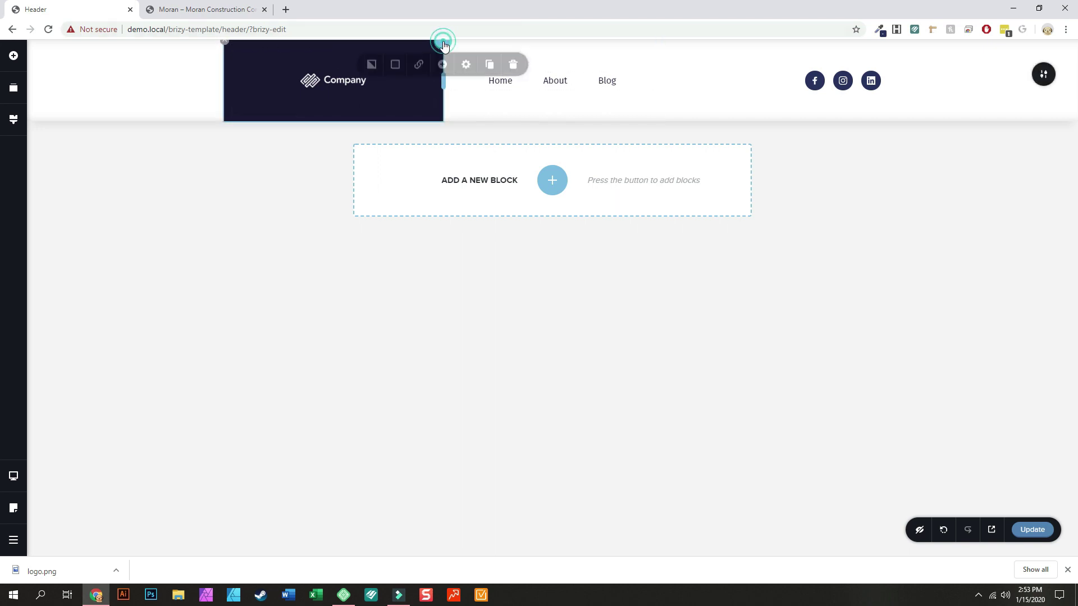
left_click(466, 68)
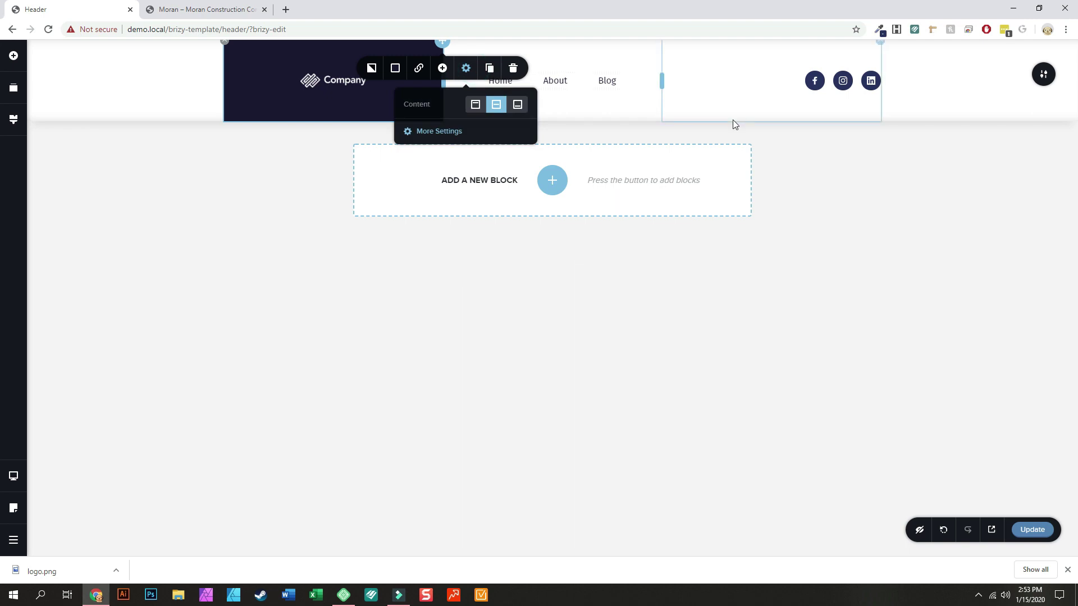
left_click(444, 130)
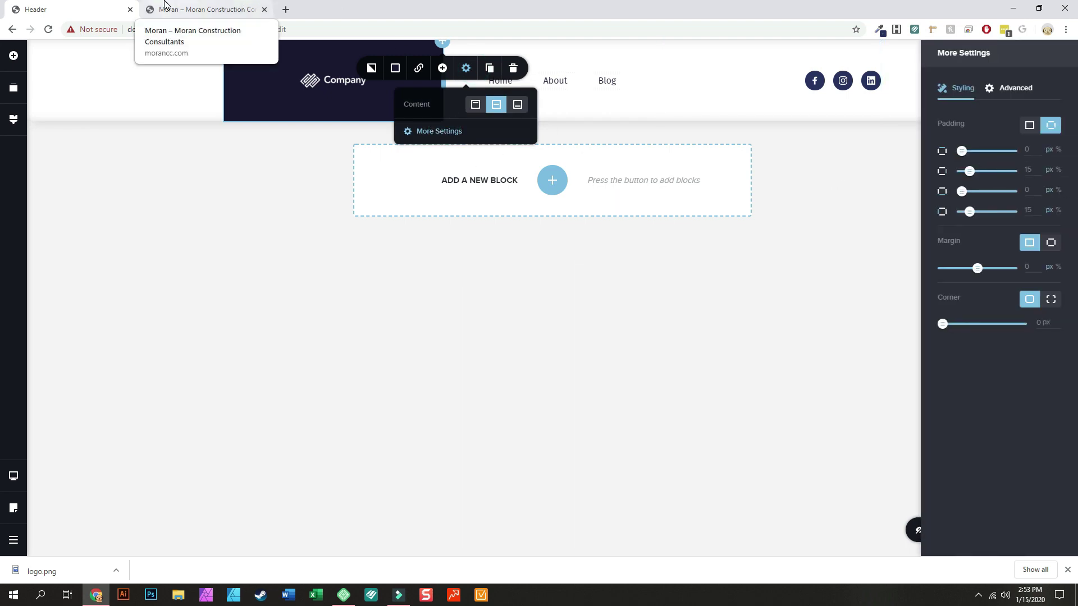
left_click(208, 9)
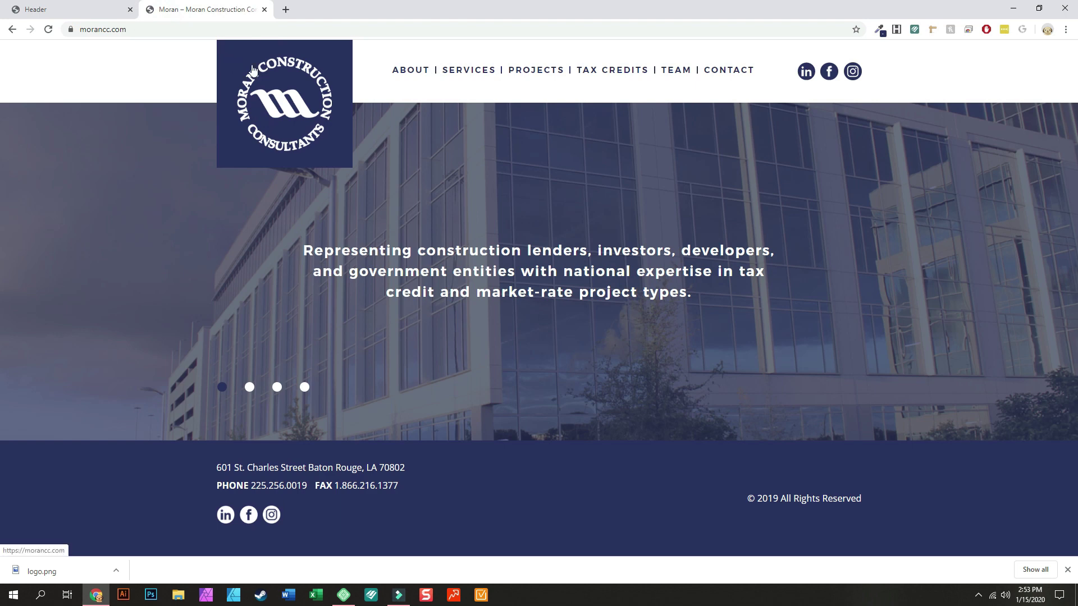
left_click(77, 9)
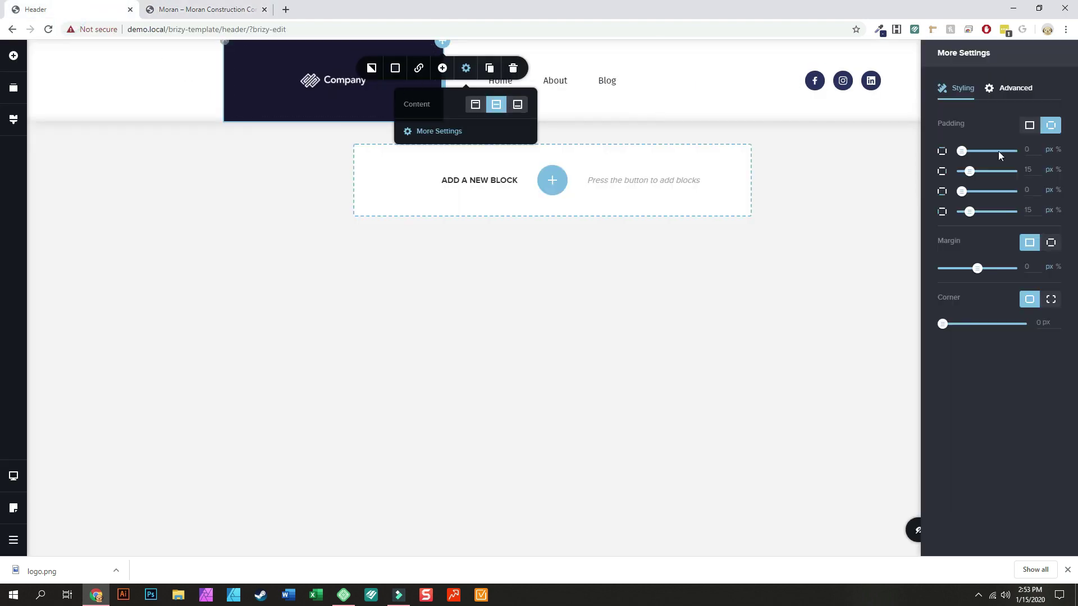
double_click(1030, 169)
key("Tab")
key("Tab")
key("Tab")
key("Tab")
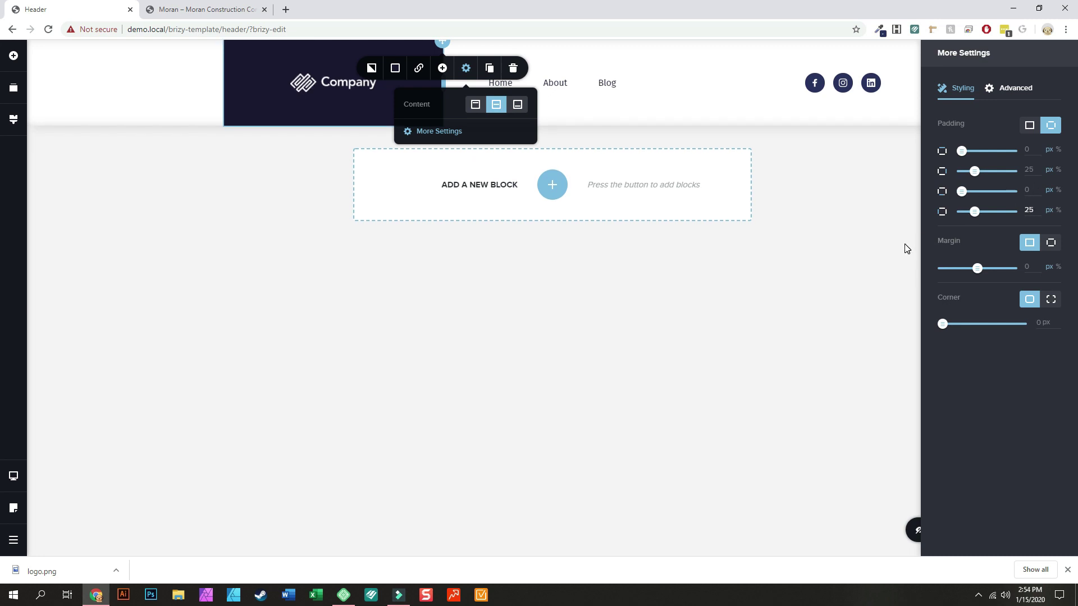
Split the logo column's margin by side and set the bottom margin to -50 px so the logo box overlaps the header edge.
left_click(1051, 242)
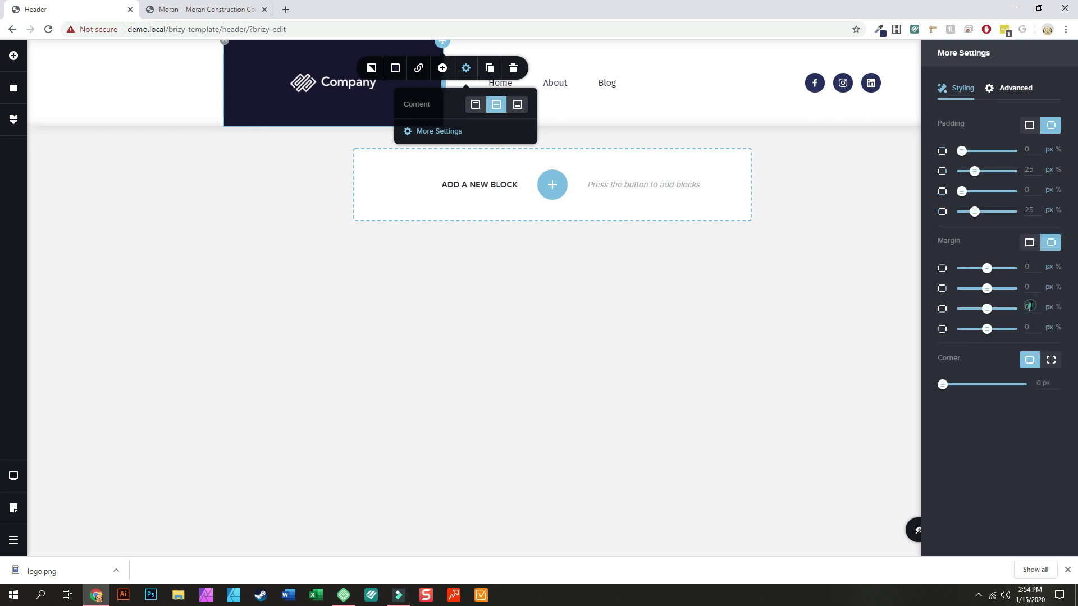
double_click(1029, 307)
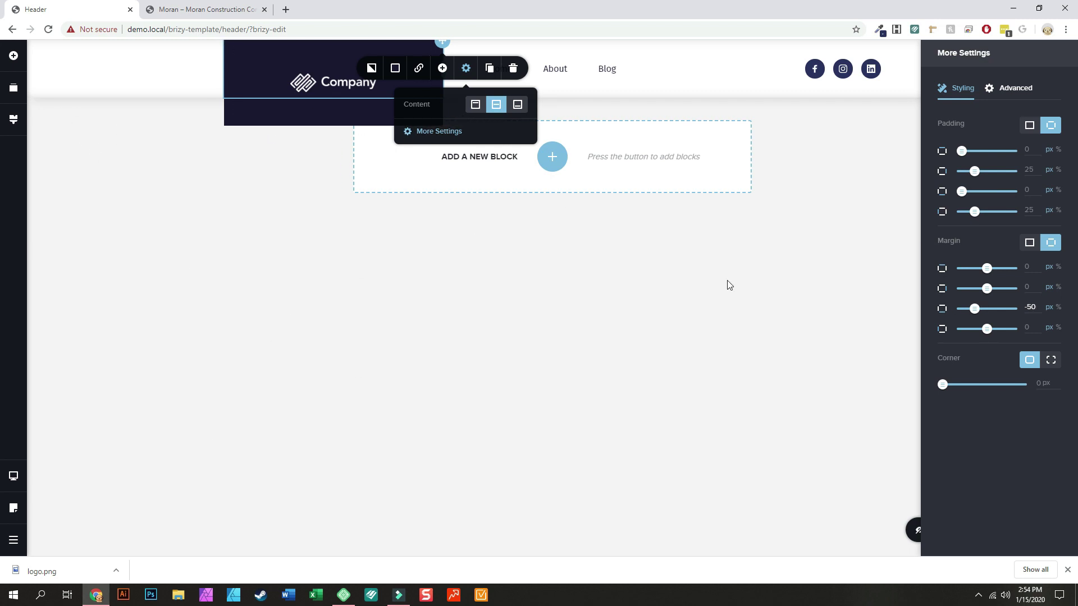
left_click(304, 214)
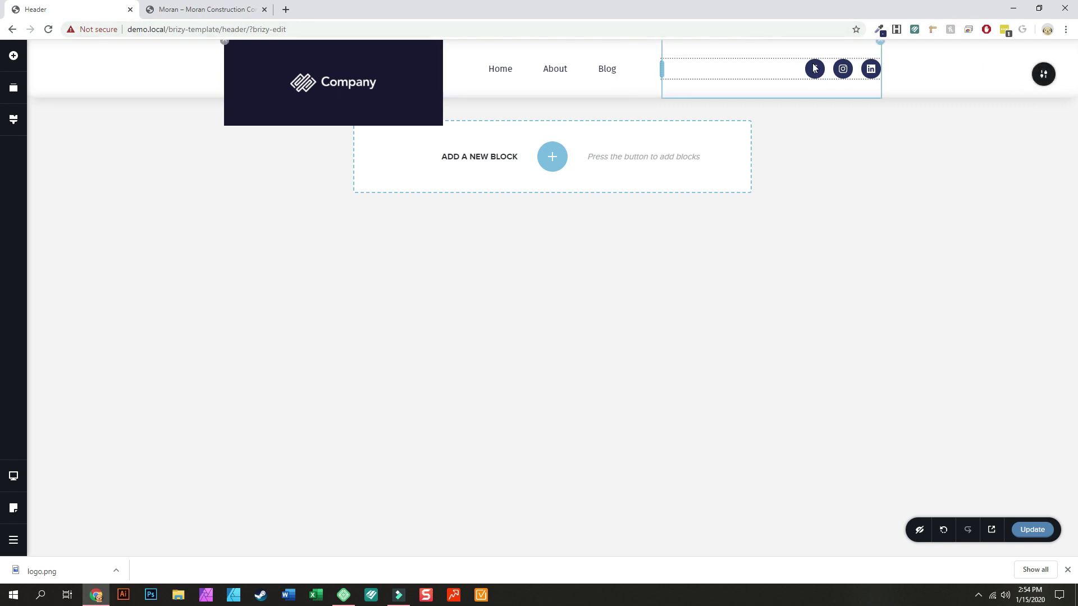
Get the Facebook icon's colour in the colour picker extension and copy its hex code 1b3664.
left_click(879, 29)
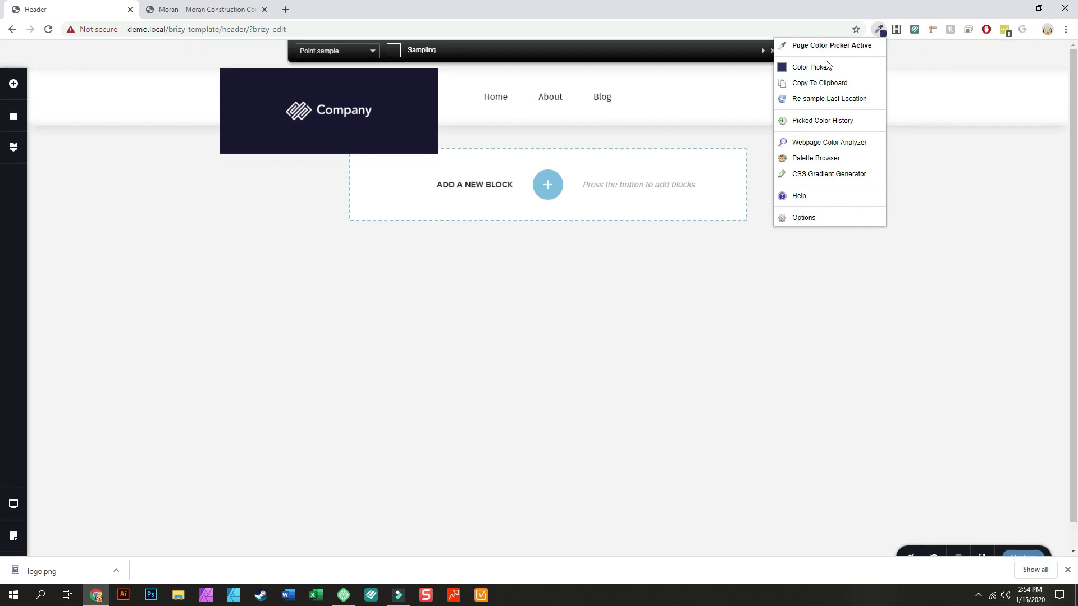
left_click(809, 67)
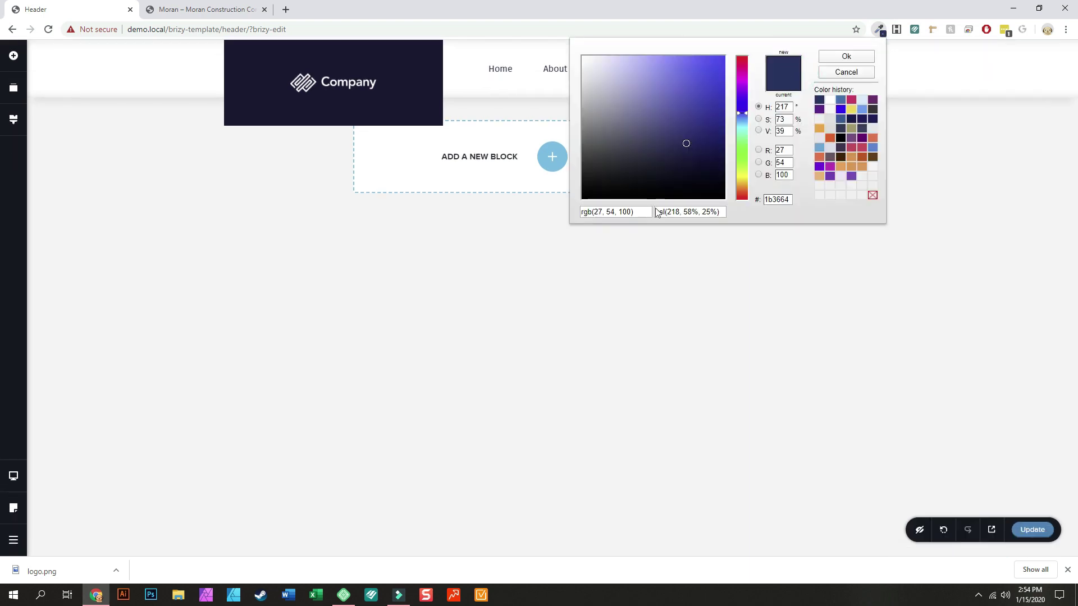
double_click(774, 201)
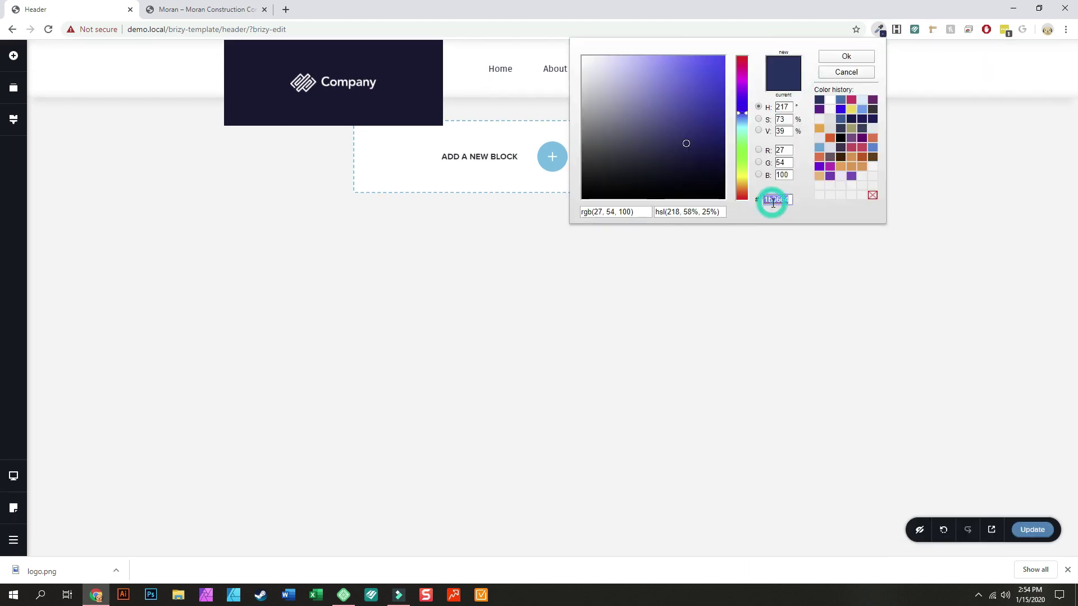
left_click(850, 71)
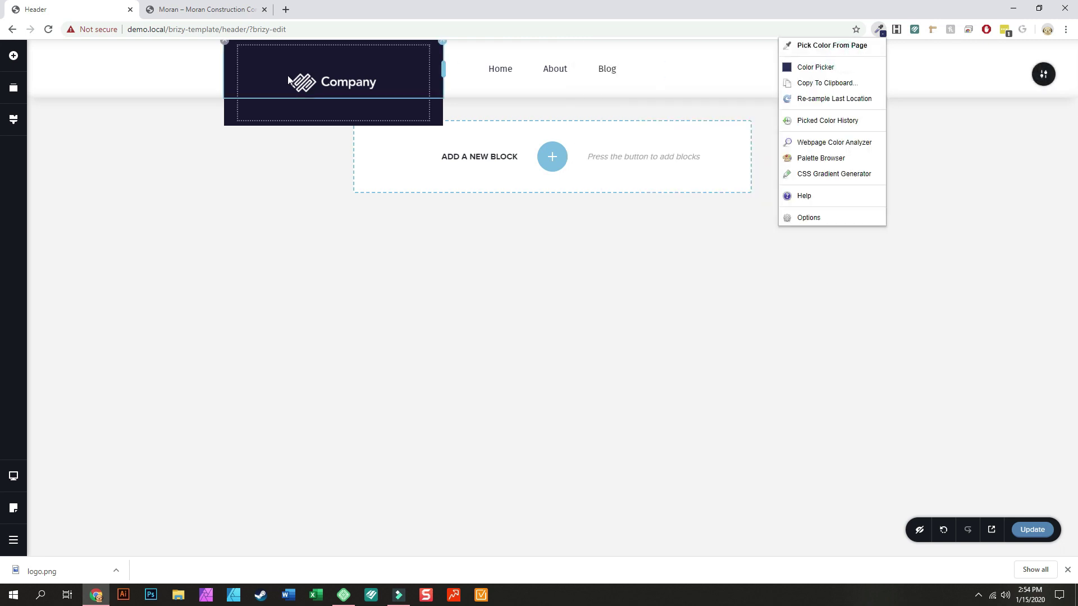
Set the logo column's background overlay to the solid colour #1B3664.
left_click(235, 69)
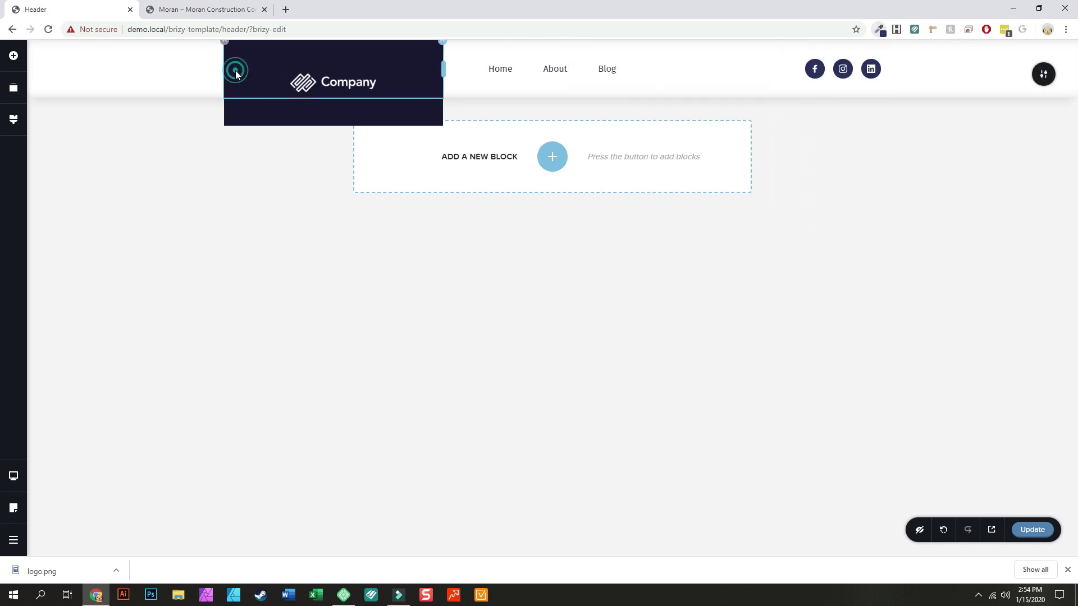
left_click(433, 46)
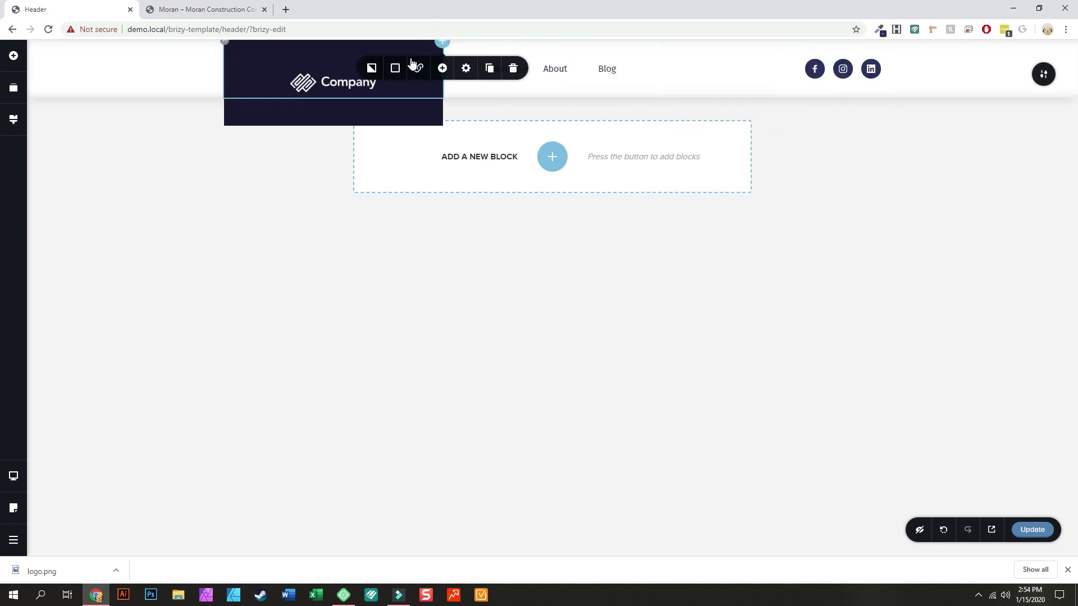
left_click(400, 75)
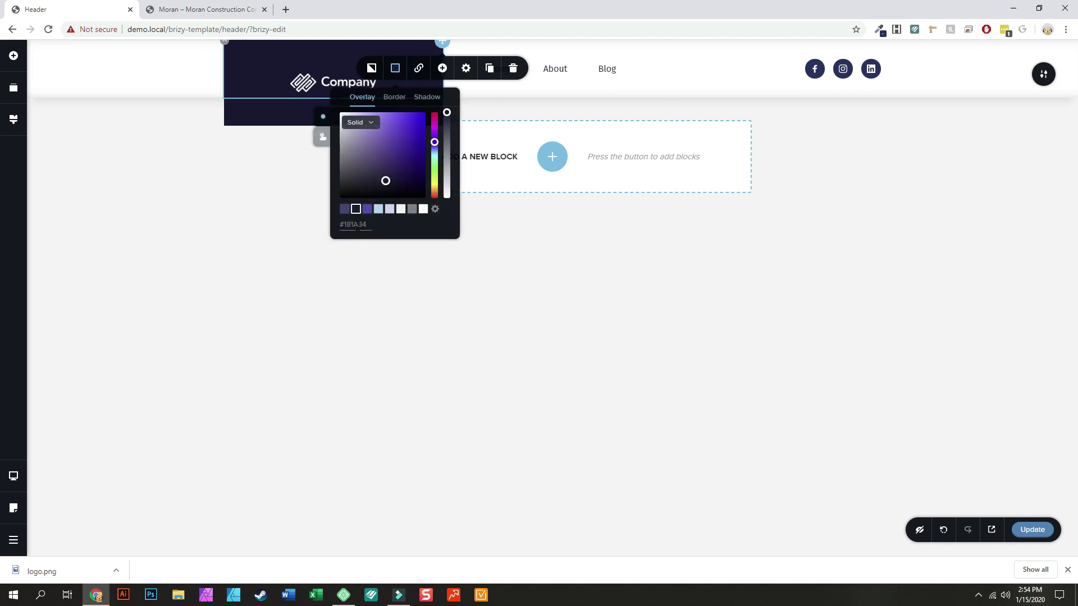
left_click(357, 226)
type("#1B3664")
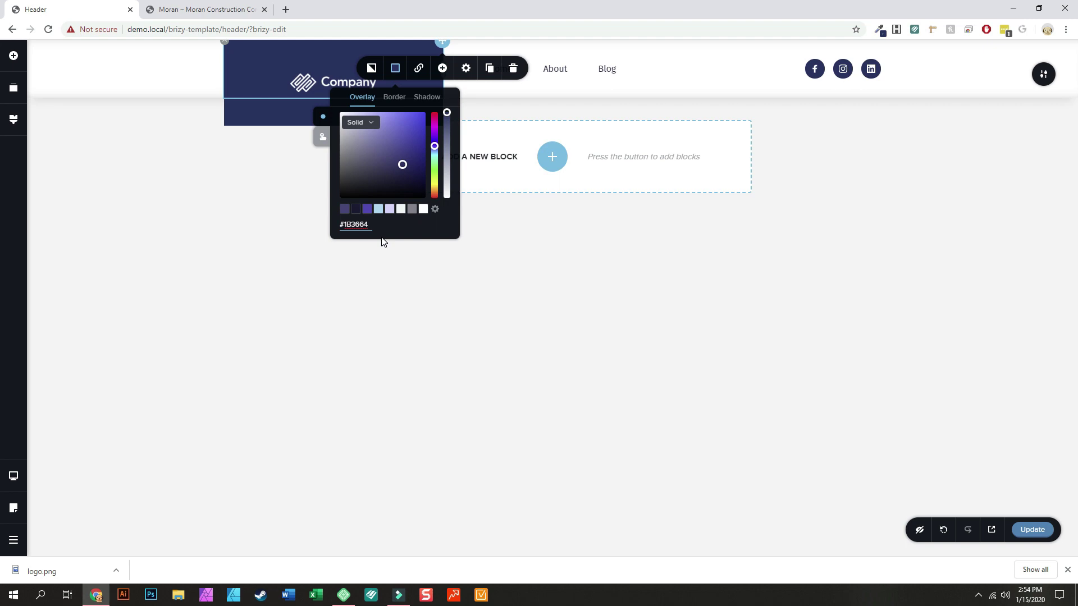
left_click(500, 248)
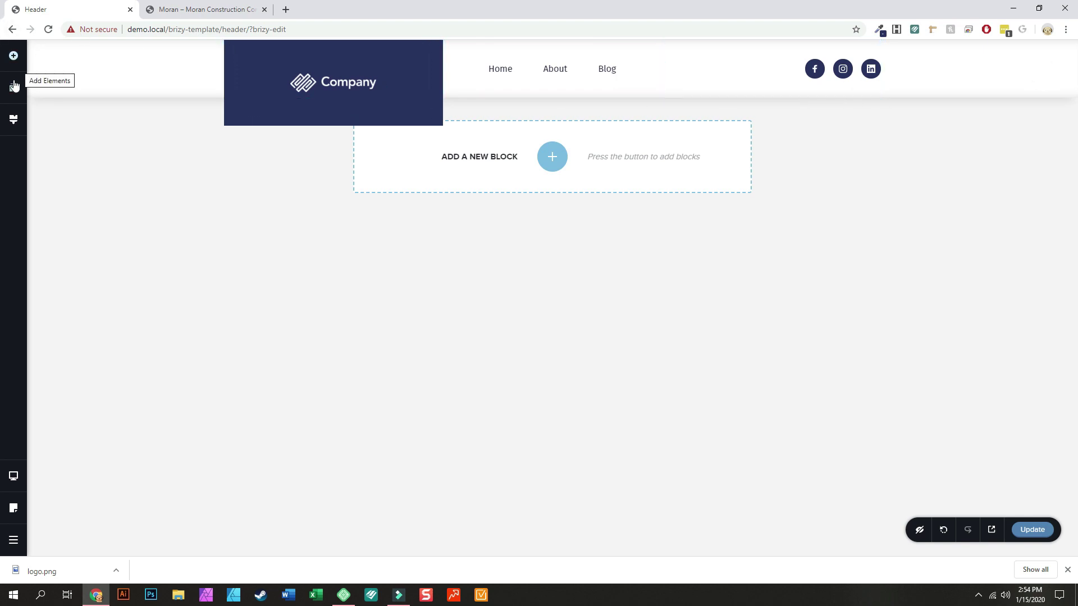
Switch the global style to Brizy default.
left_click(12, 121)
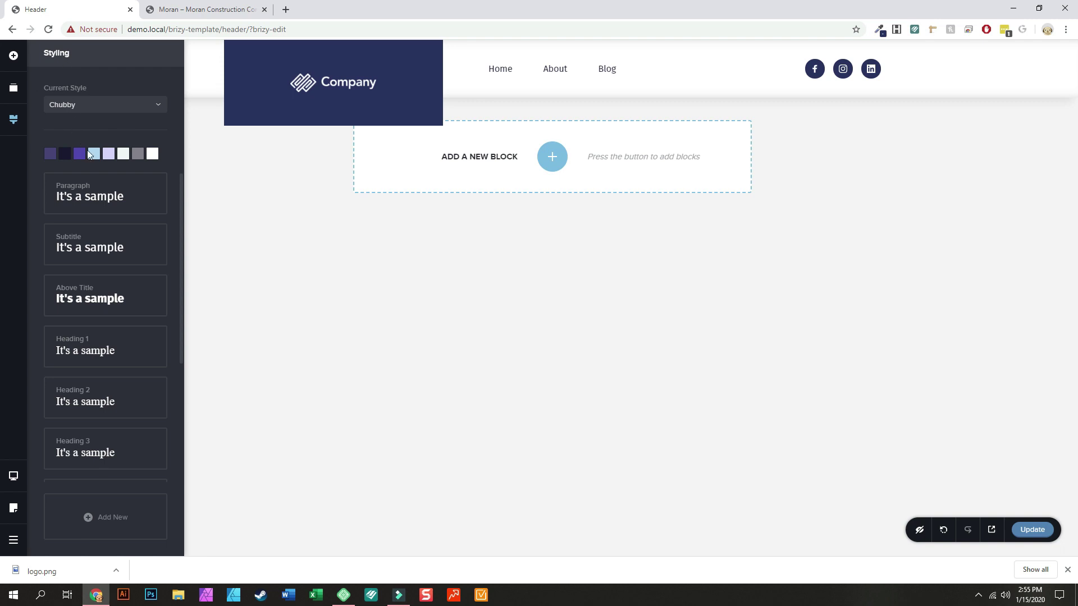
left_click(60, 104)
scroll(101, 138, "down", 2)
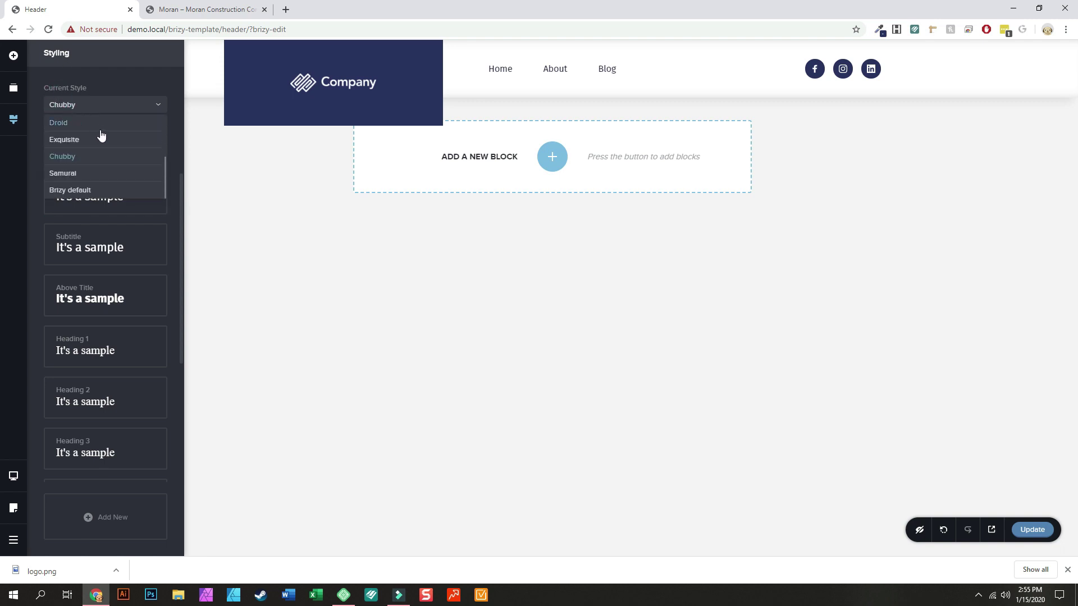
scroll(101, 137, "up", 2)
scroll(85, 180, "down", 3)
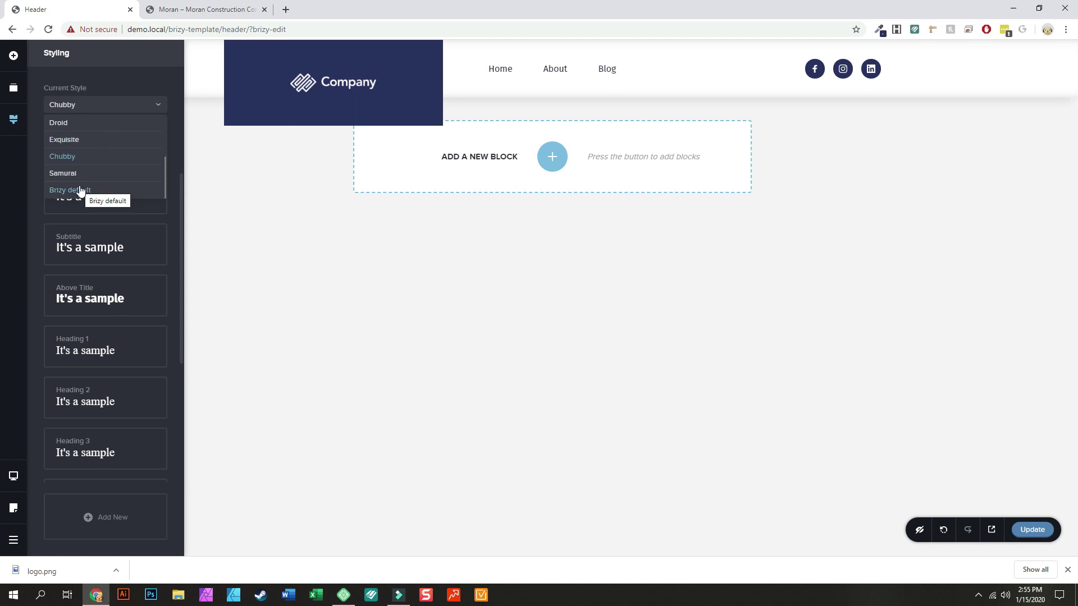
left_click(79, 188)
left_click(79, 190)
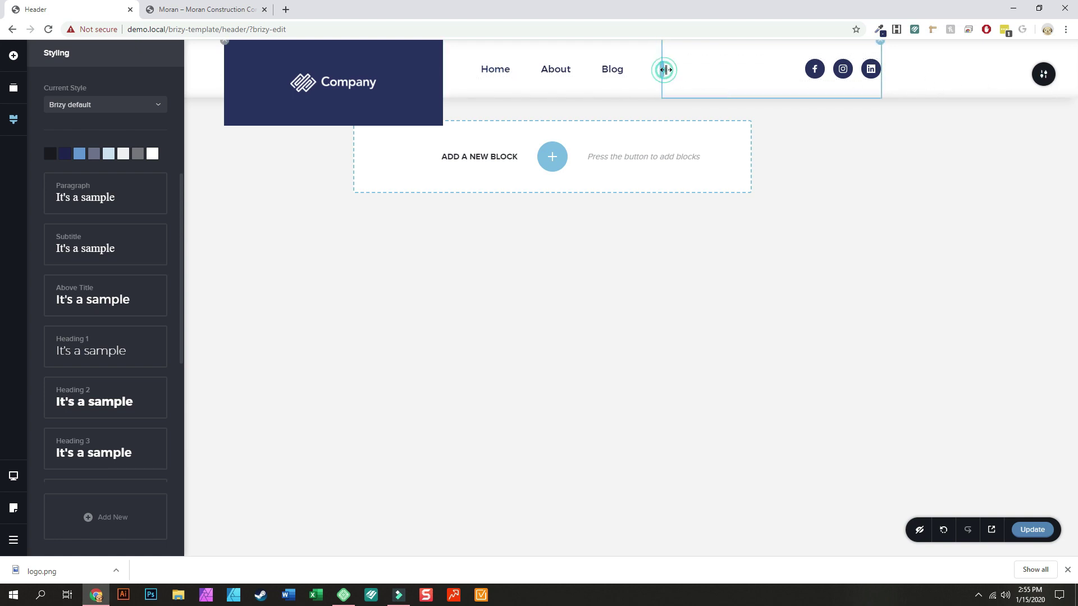
Narrow the social icons column so the menu column extends close to the icons, and bring up the menu's options.
left_click_drag(662, 68, 782, 70)
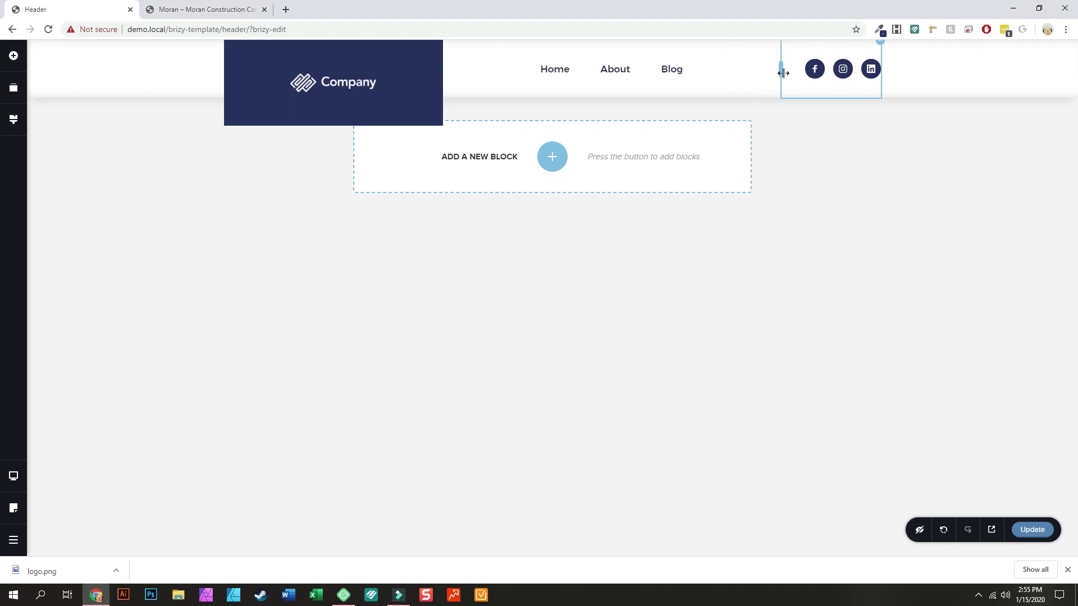
left_click(650, 76)
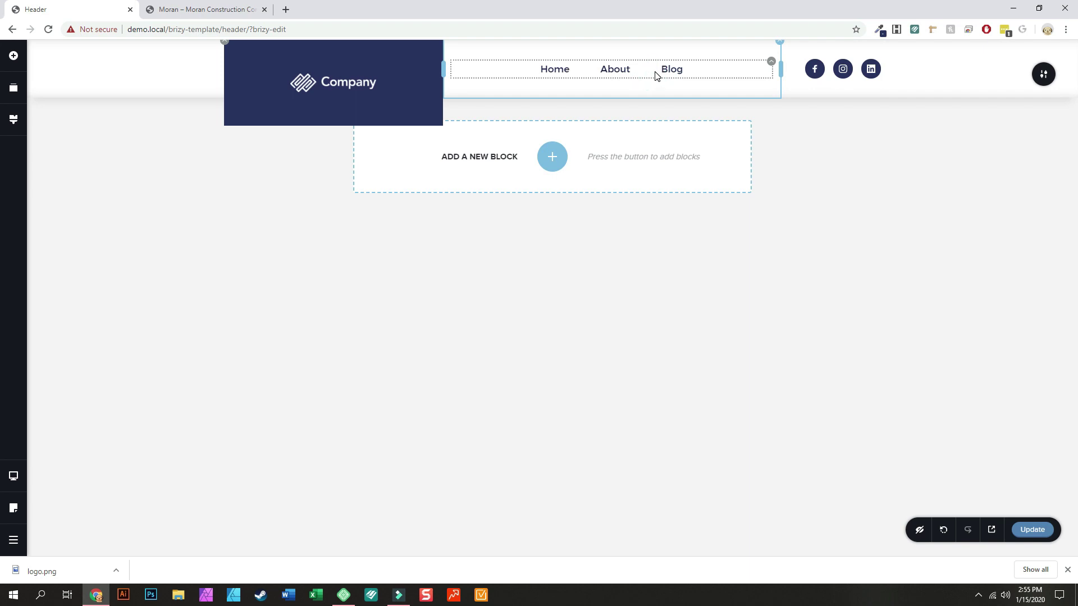
left_click(771, 61)
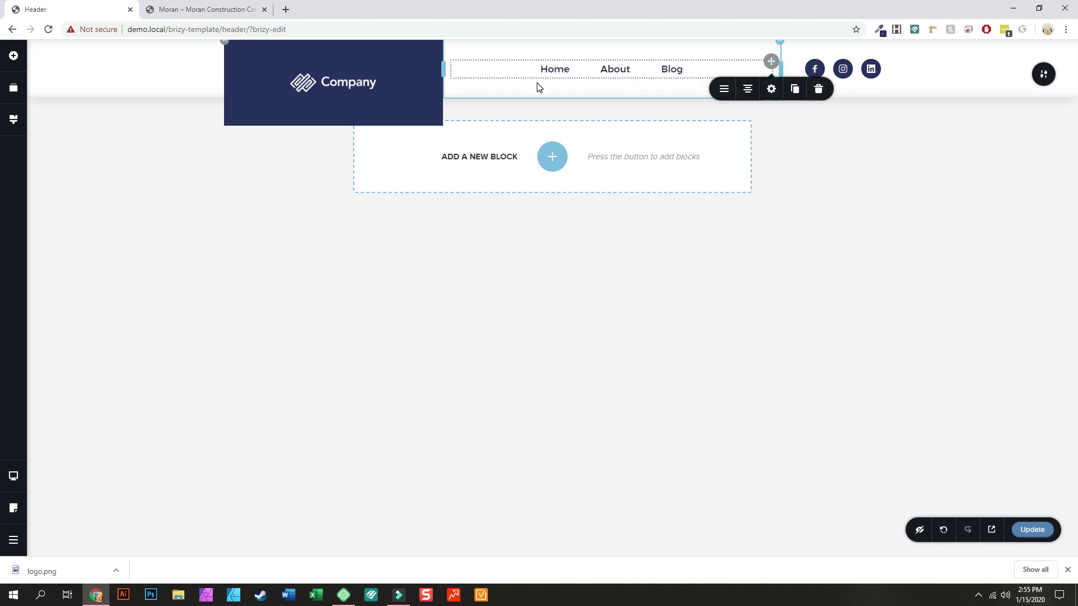
Open the logo column's detailed settings and set its top padding to 25 px and right padding to 0 px.
left_click(232, 108)
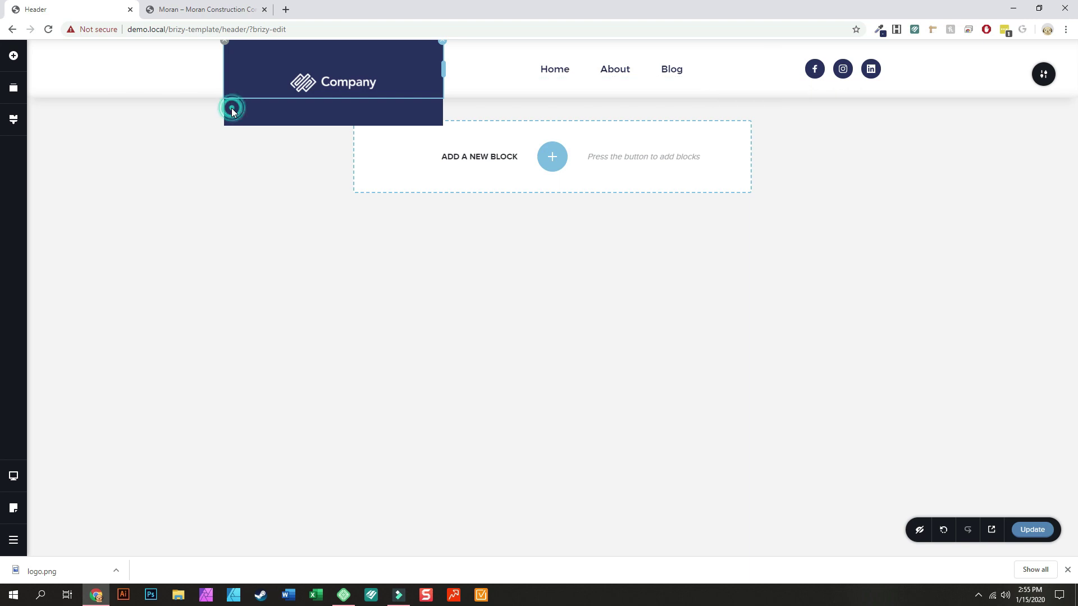
left_click(441, 47)
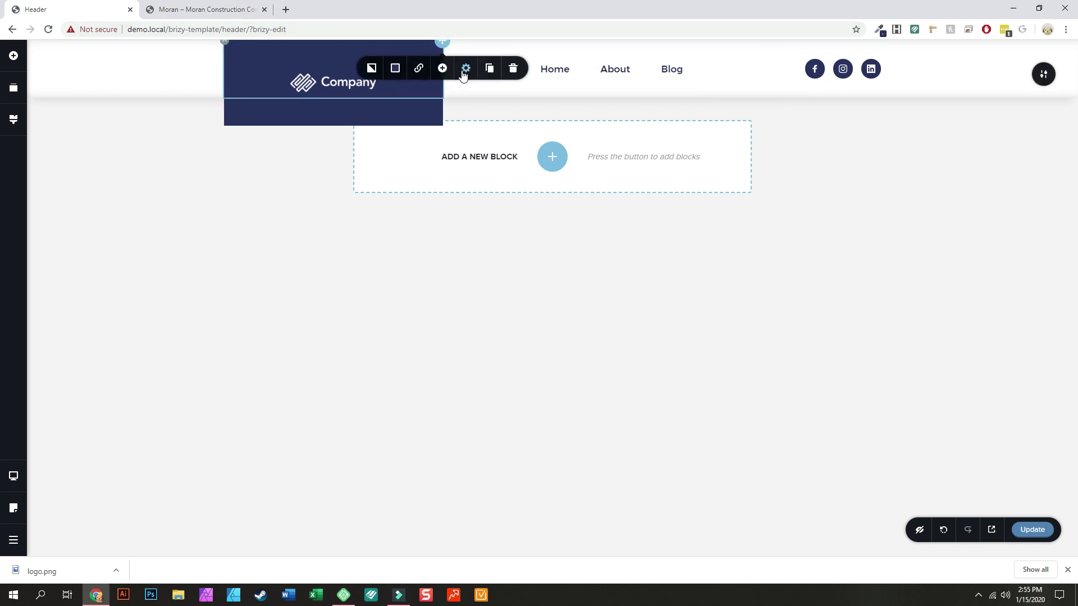
left_click(465, 68)
left_click(422, 131)
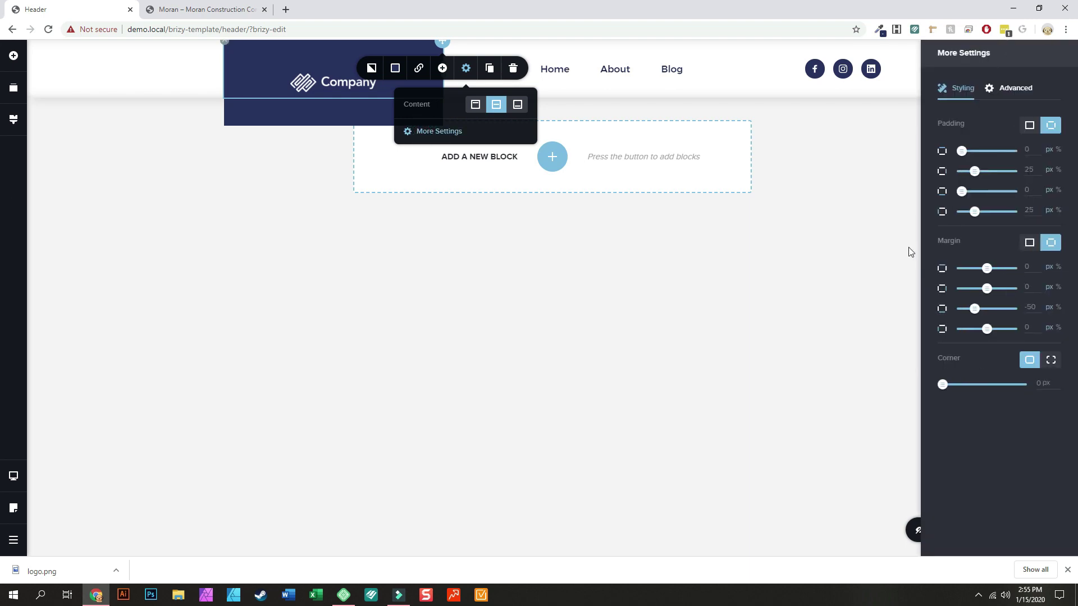
double_click(1031, 169)
double_click(1030, 148)
type("25")
double_click(1031, 169)
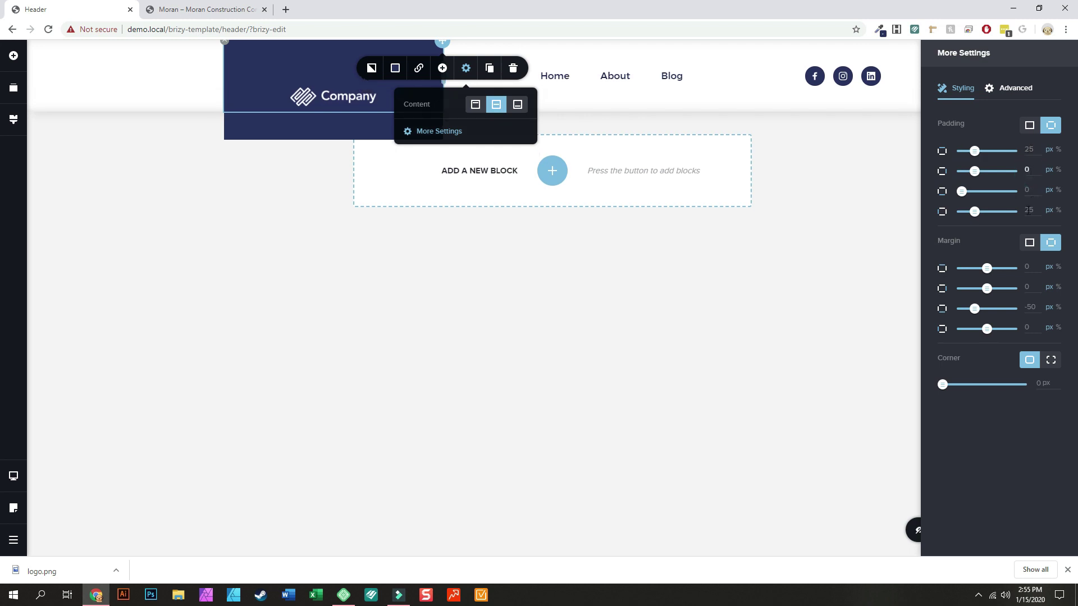
type("0")
Set the logo column's bottom padding to 25 px and left padding to 0 px.
double_click(1032, 190)
type("25")
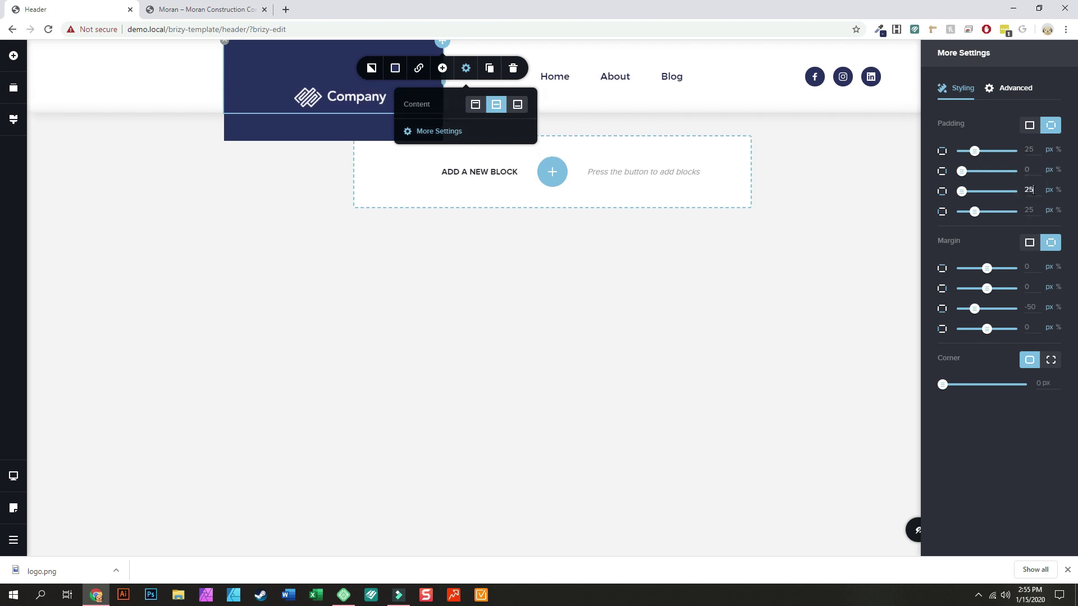
double_click(1029, 210)
type("0")
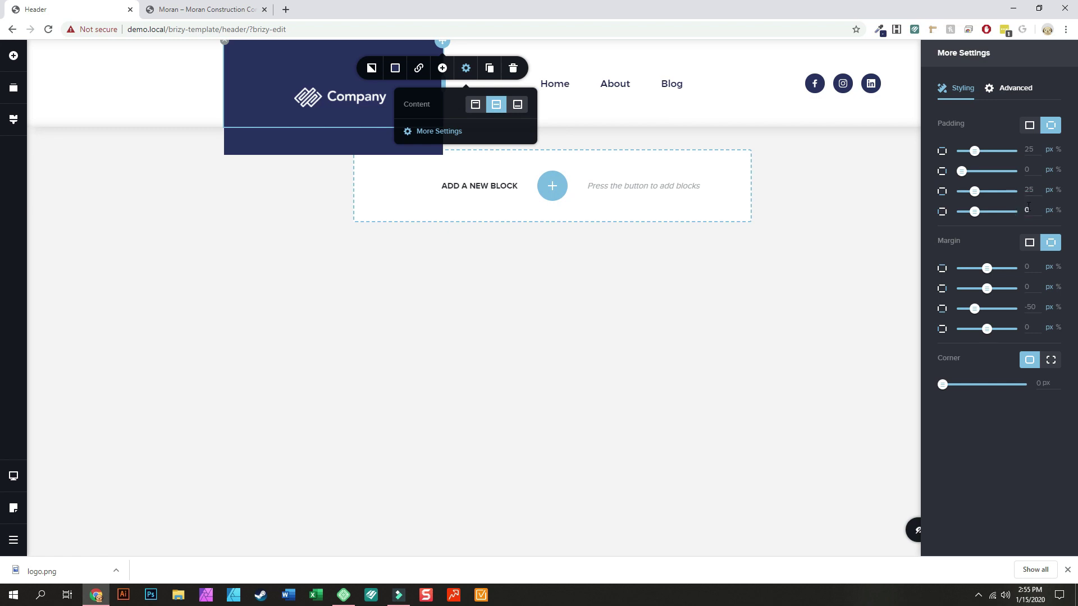
left_click(1034, 190)
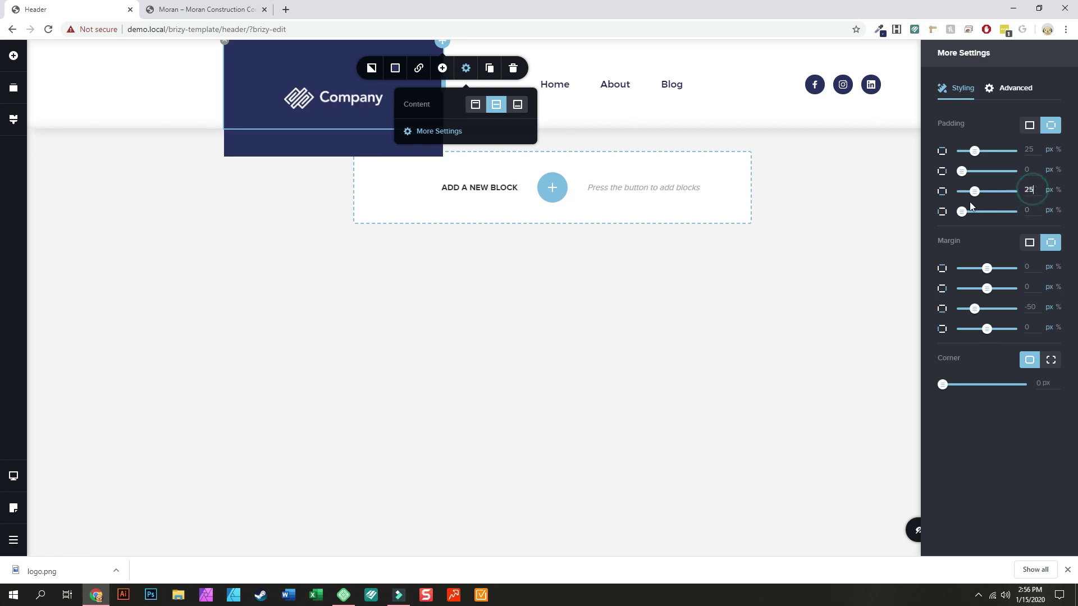
Set the logo image's top and bottom padding to 0 px in its detailed settings.
left_click(315, 96)
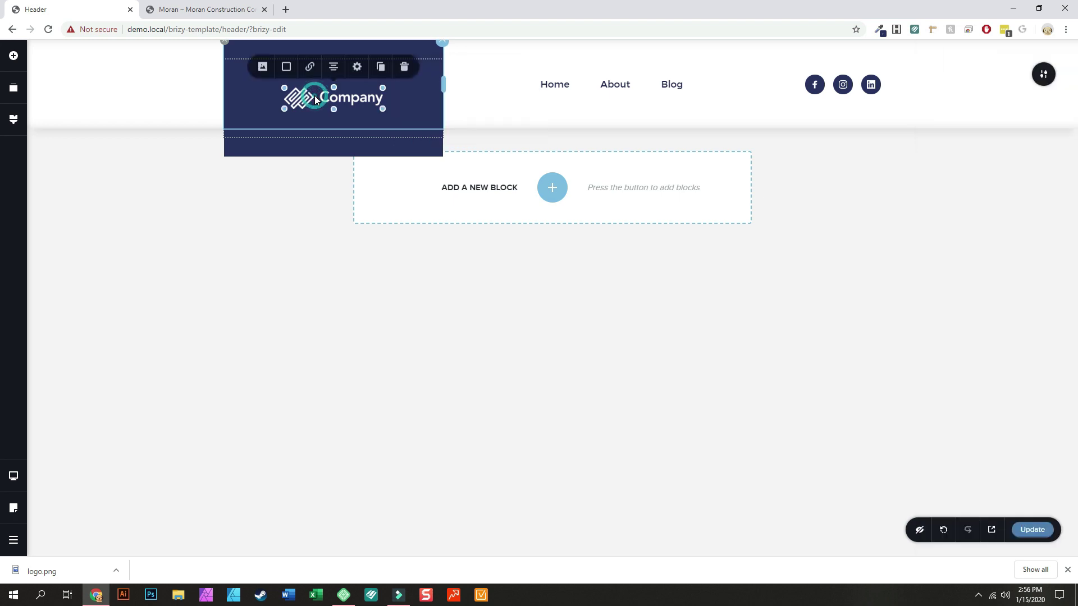
left_click(357, 70)
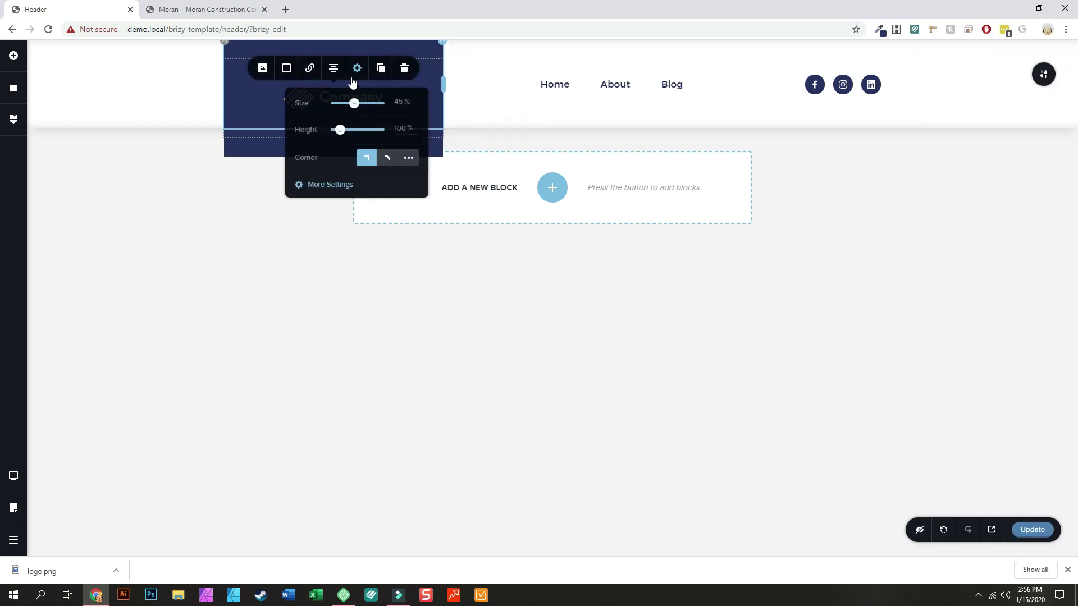
left_click(337, 185)
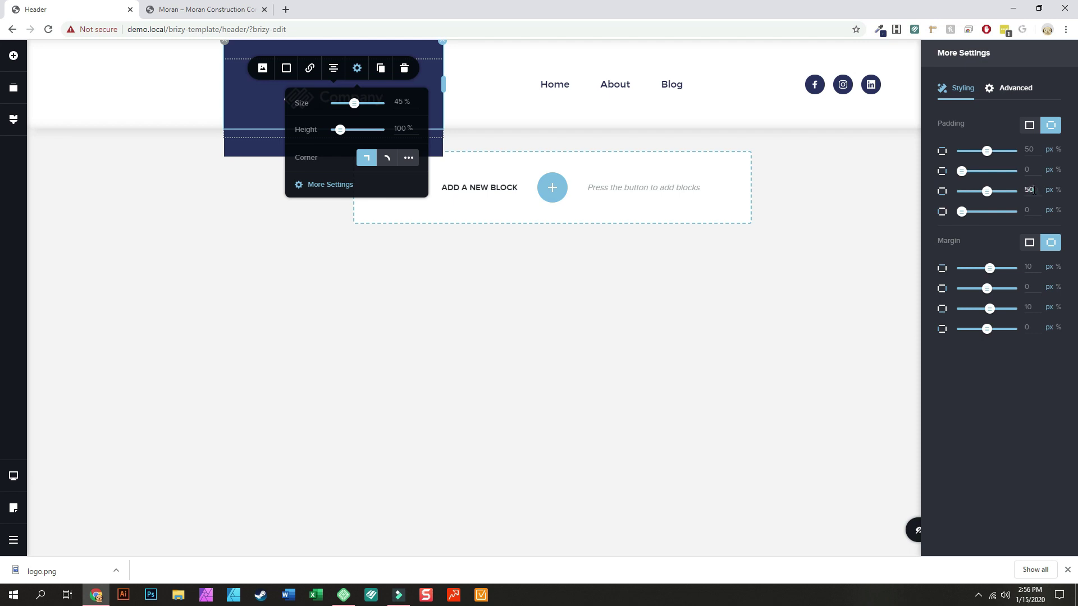
double_click(1034, 190)
double_click(1032, 149)
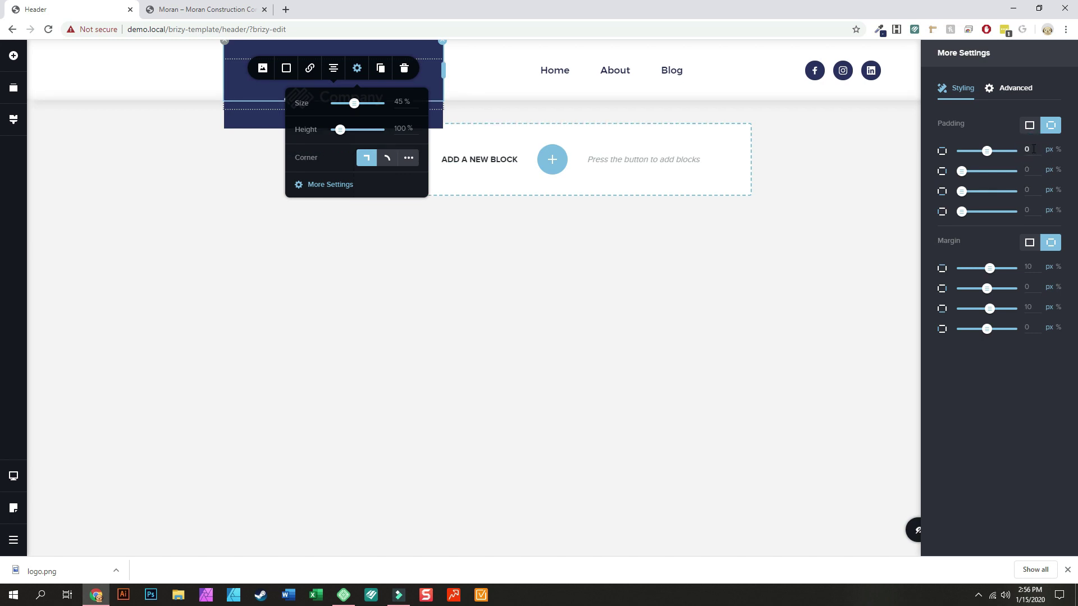
type("0")
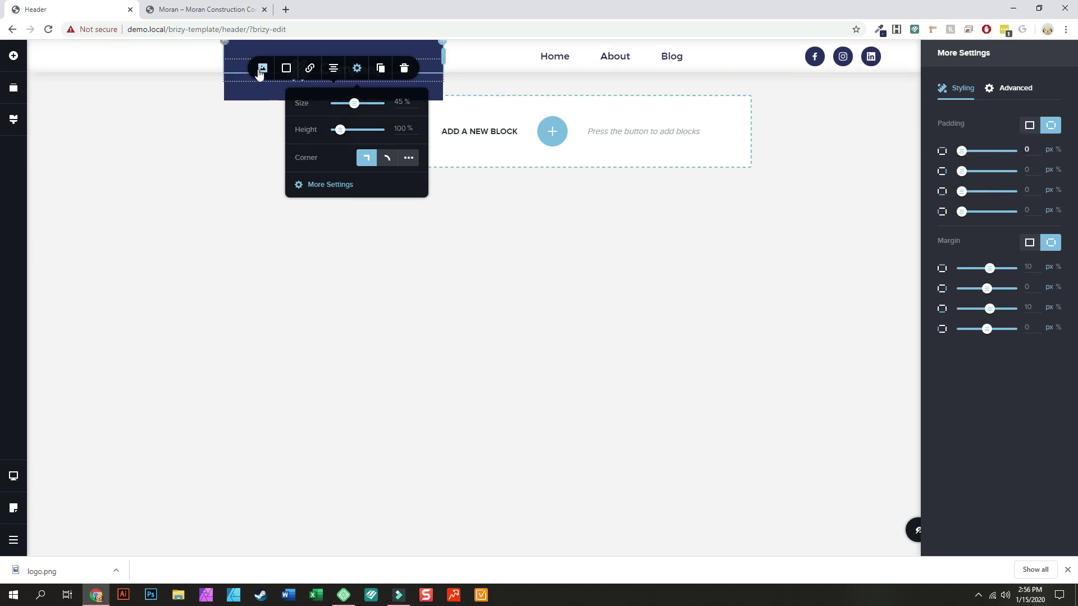
left_click(180, 185)
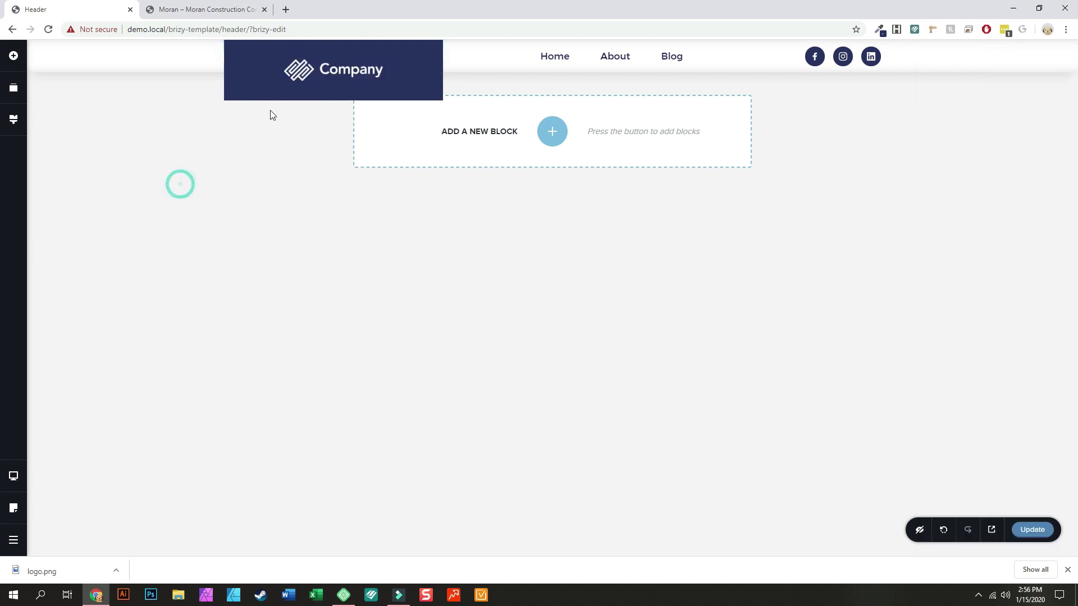
Set the logo column's top and bottom padding to 50 px in its detailed settings.
left_click(441, 52)
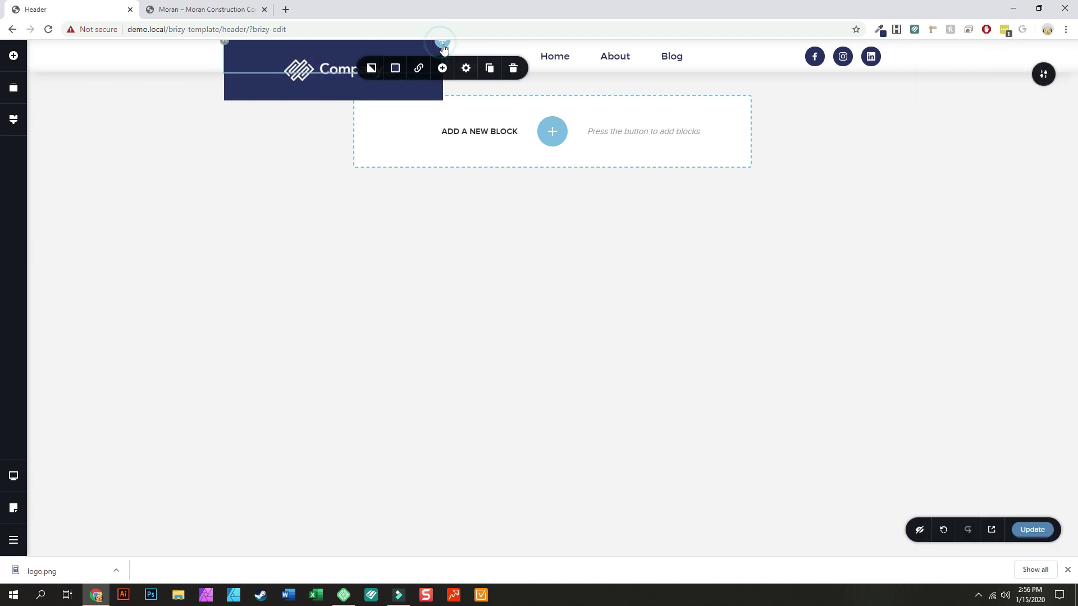
left_click(466, 72)
left_click(439, 133)
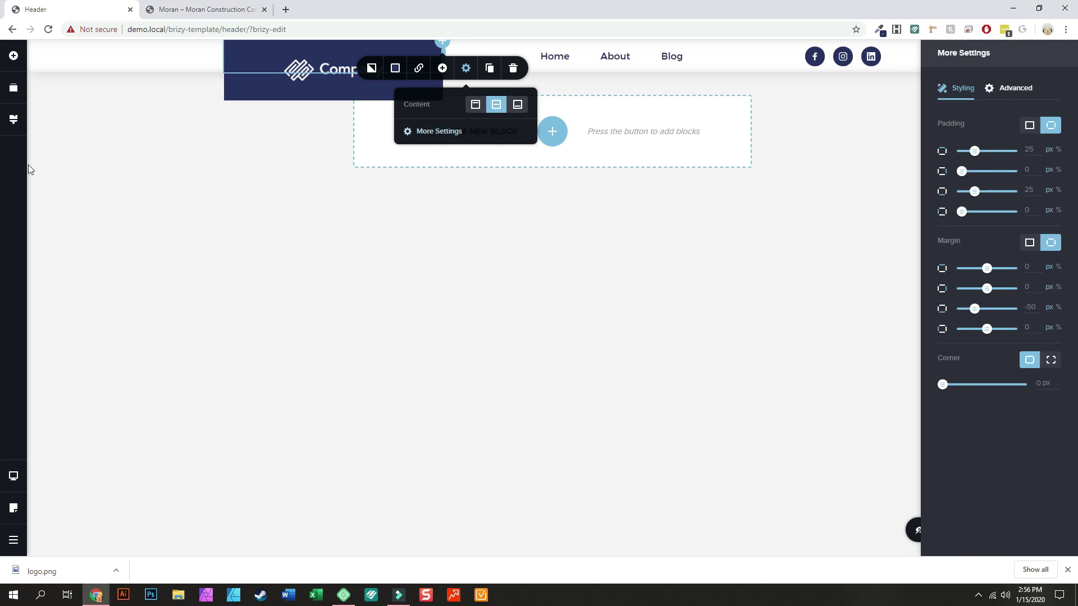
double_click(1039, 192)
double_click(1028, 149)
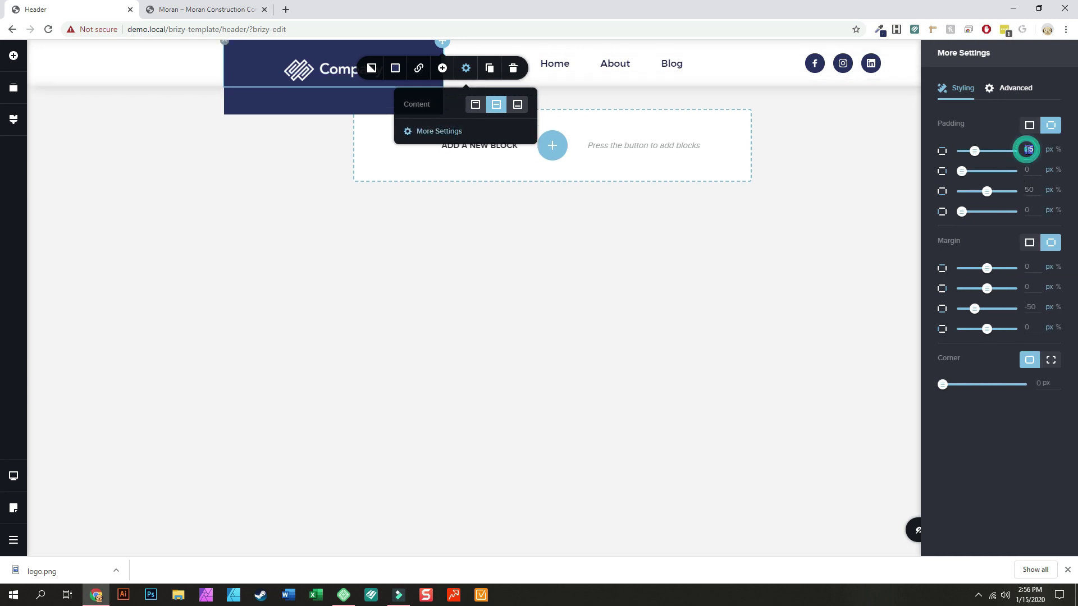
type("50")
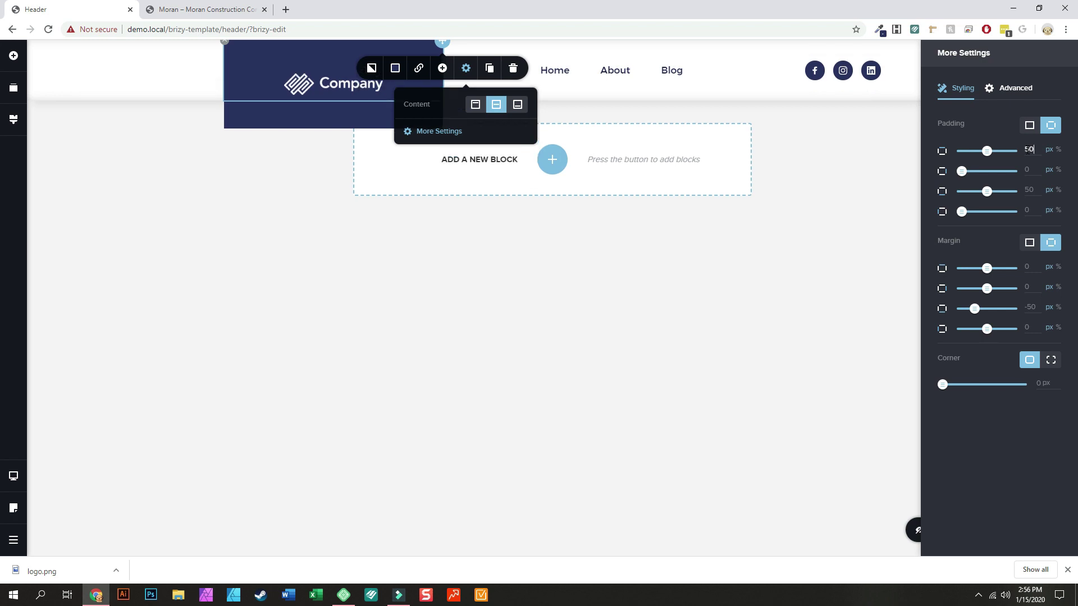
left_click(536, 271)
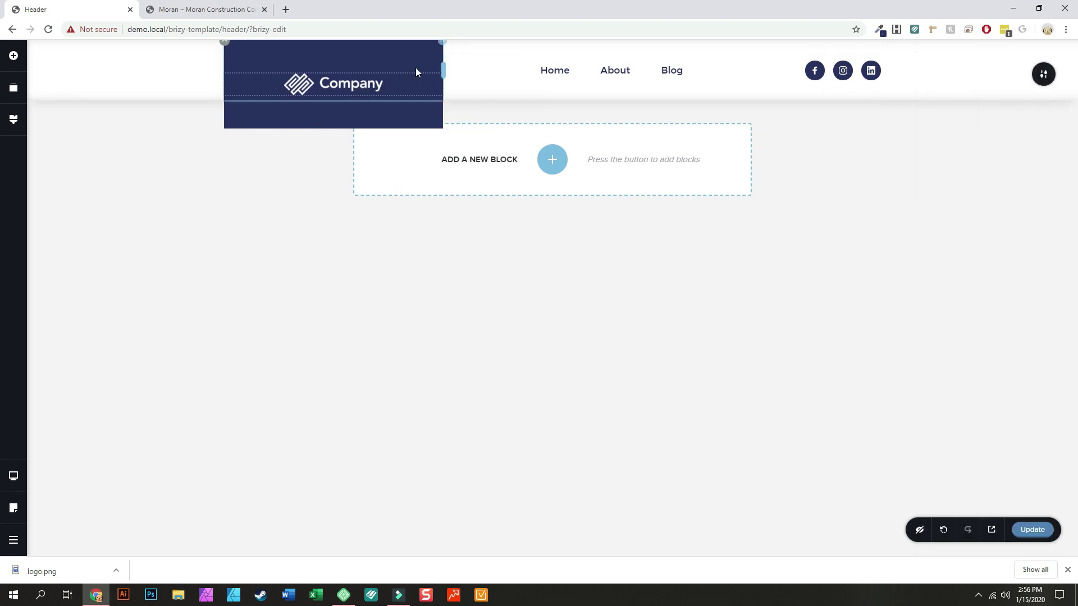
Narrow the logo column and enlarge the Company logo image inside it.
left_click_drag(403, 74, 387, 79)
left_click(293, 83)
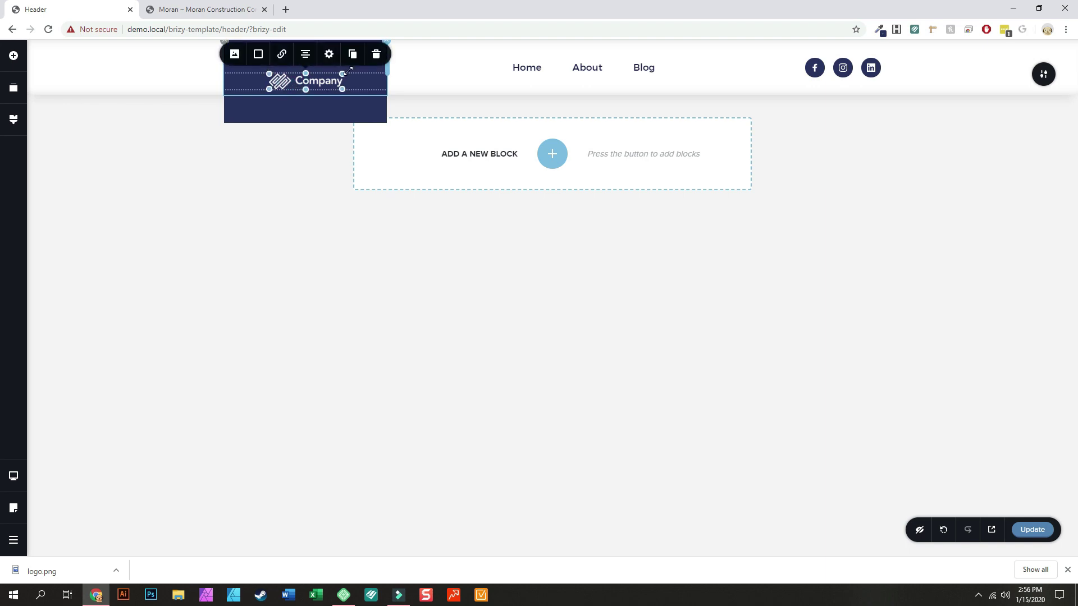
left_click_drag(348, 70, 379, 63)
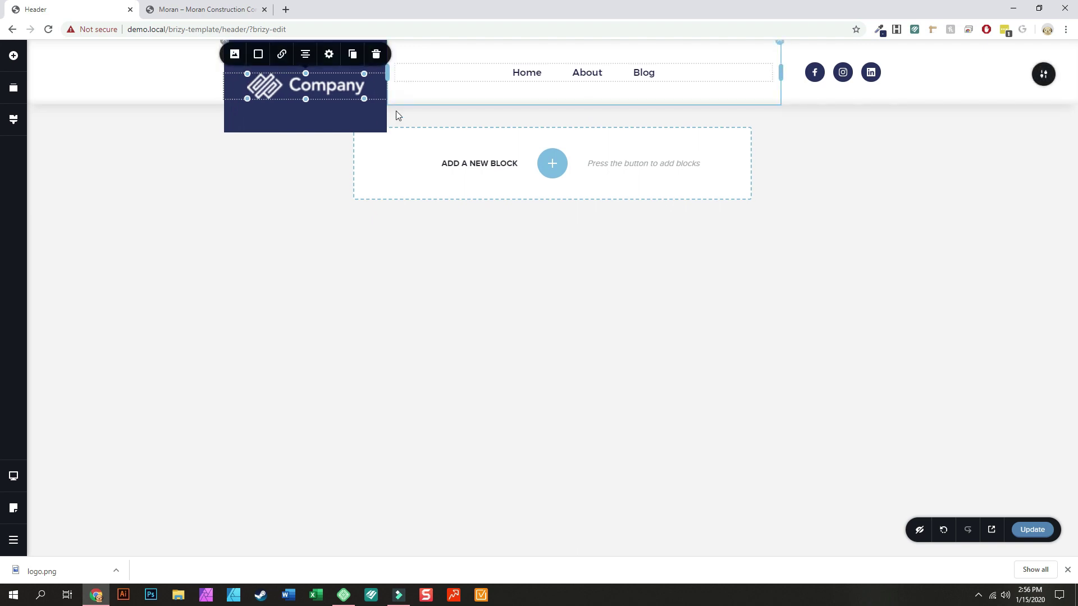
left_click(267, 204)
Try the Company logo image at 100% size, settling on a size of 75%.
left_click(301, 94)
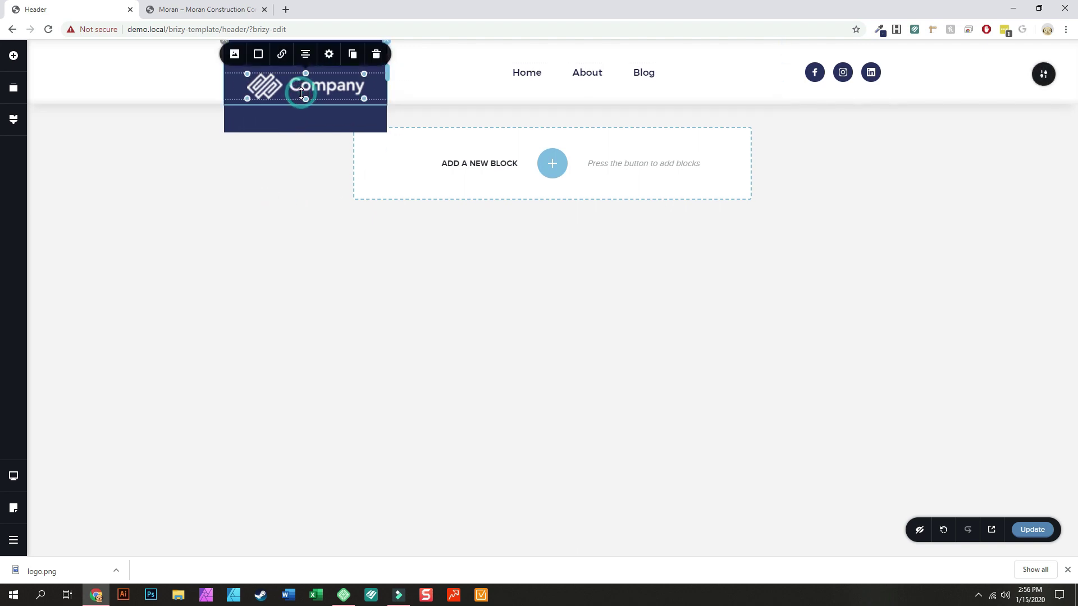
left_click(332, 59)
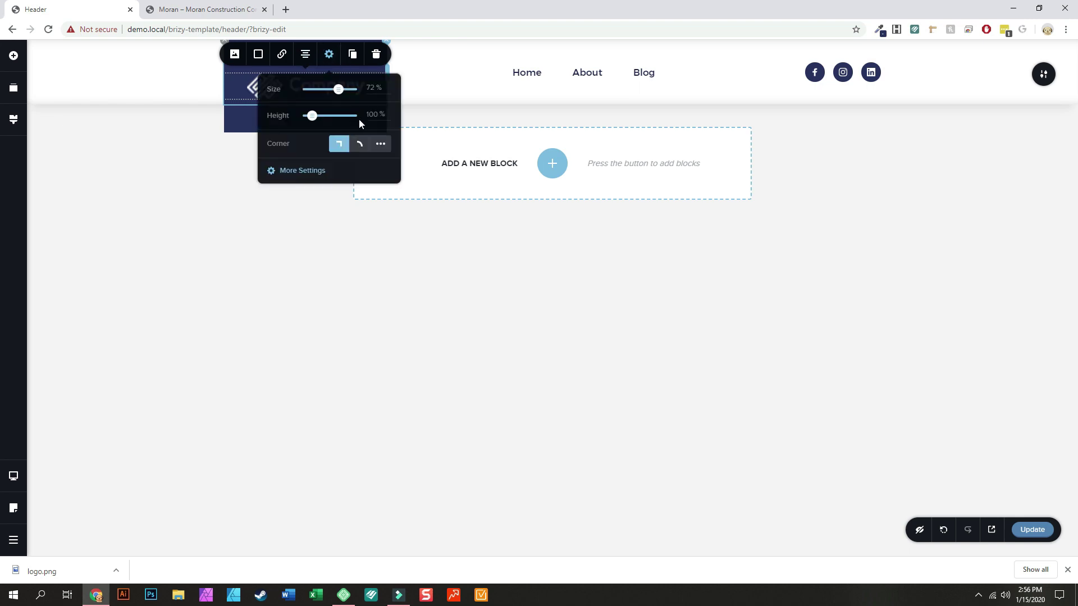
left_click(372, 86)
type("100")
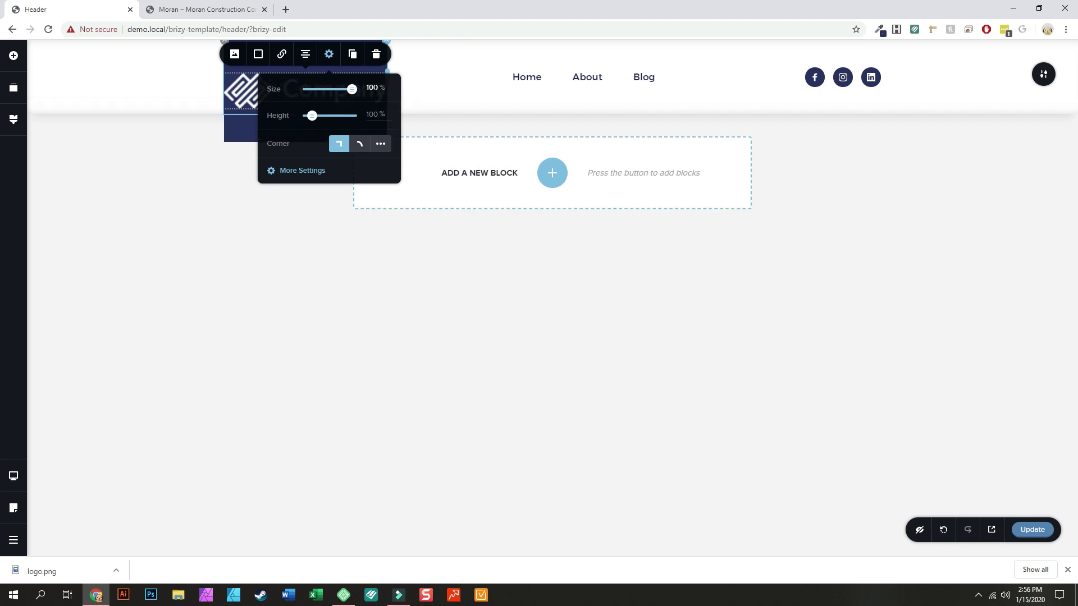
left_click(372, 87)
type("75")
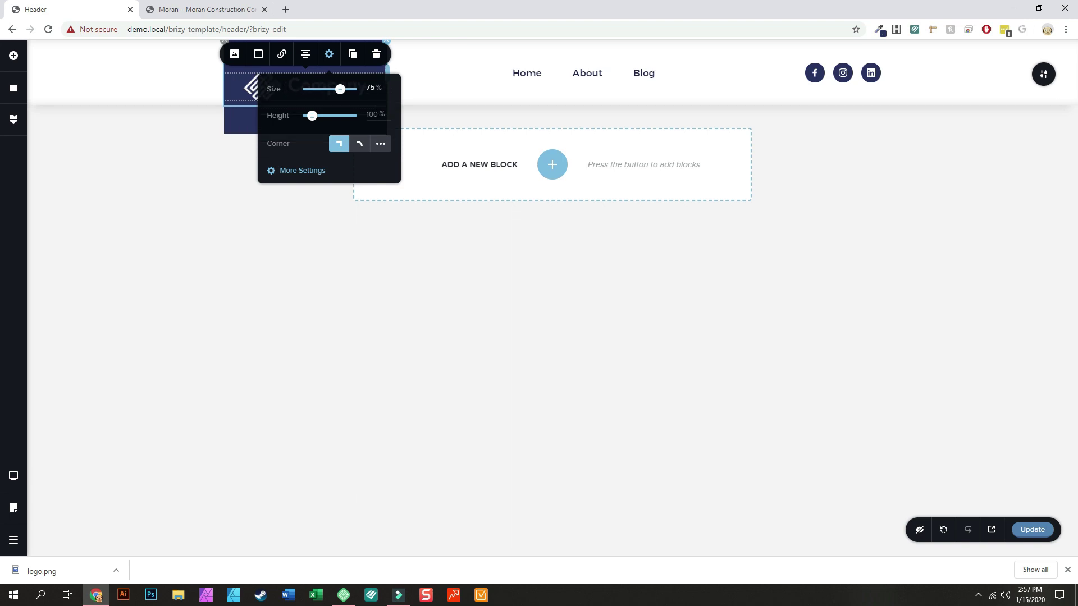
left_click(313, 234)
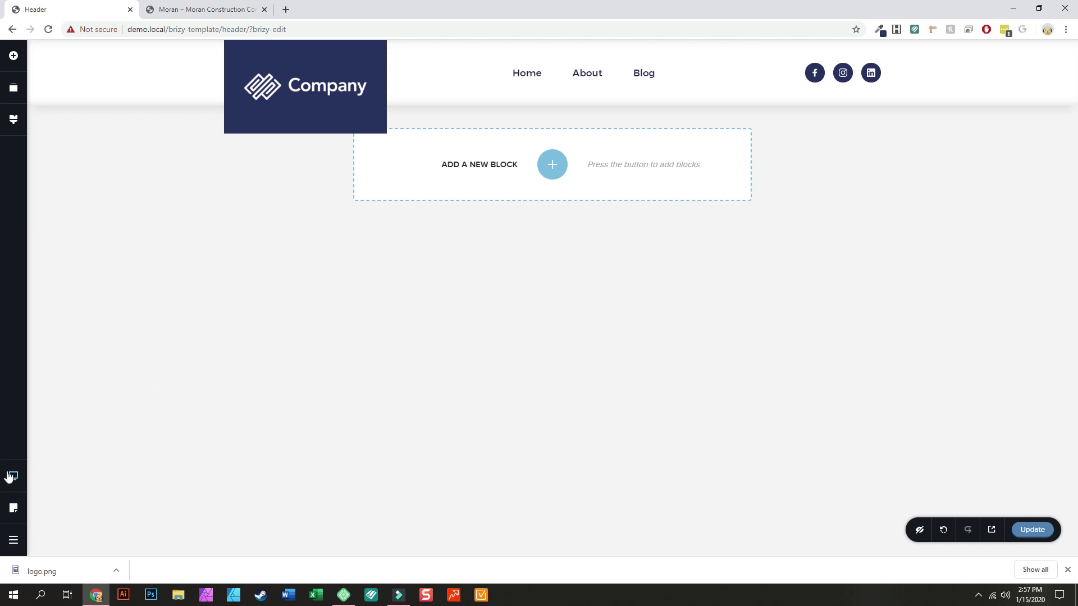
Switch to the tablet view and preview the header's hamburger menu, closing it again.
mouse_move(8, 477)
left_click(66, 462)
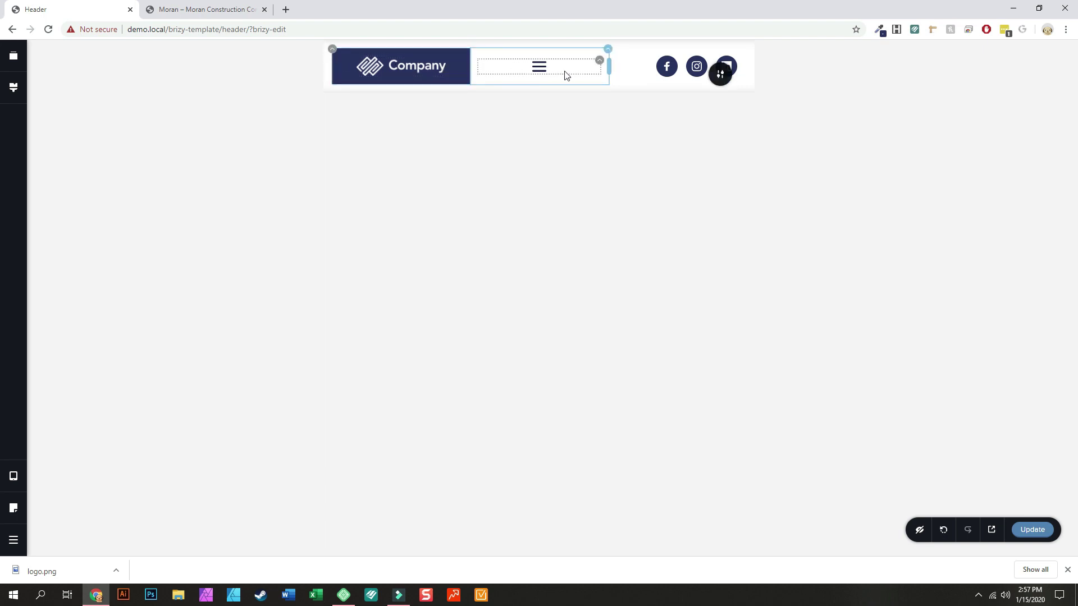
left_click(539, 66)
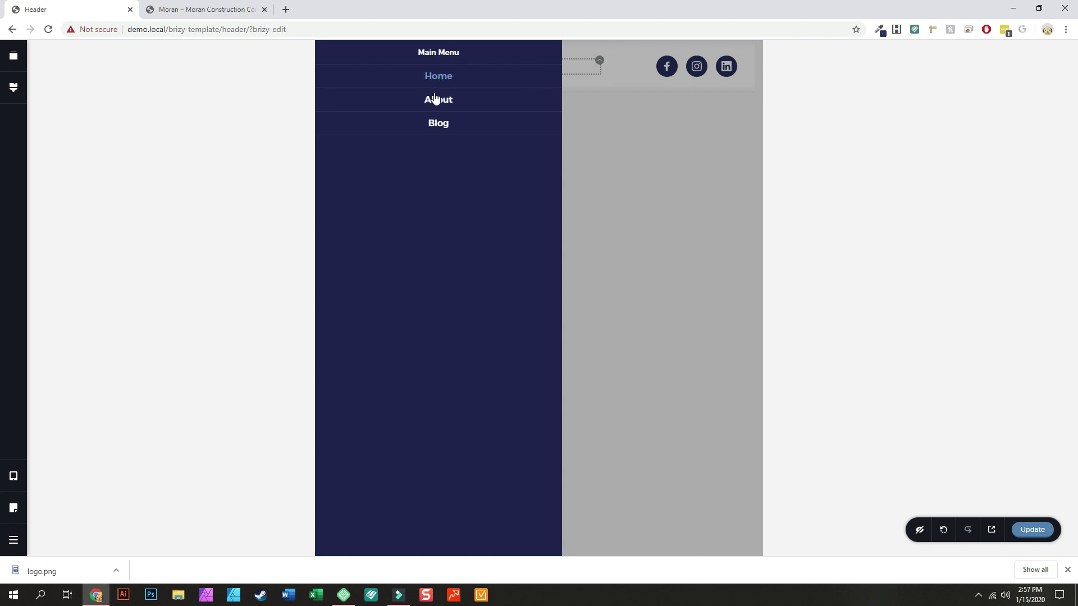
left_click(612, 161)
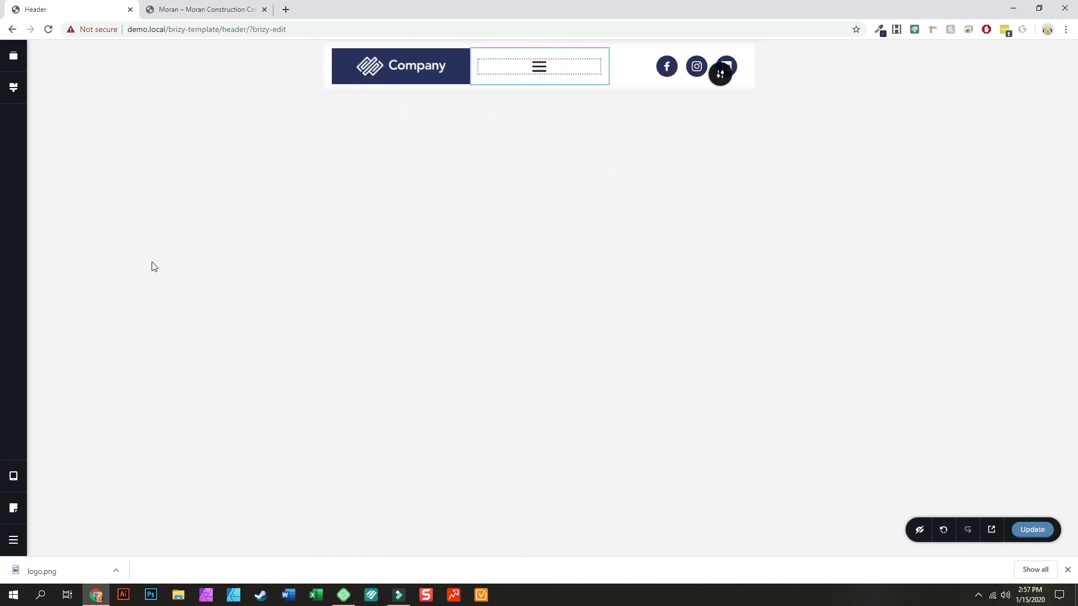
Switch to the mobile view and hide the column with the social icons on mobile.
mouse_move(14, 476)
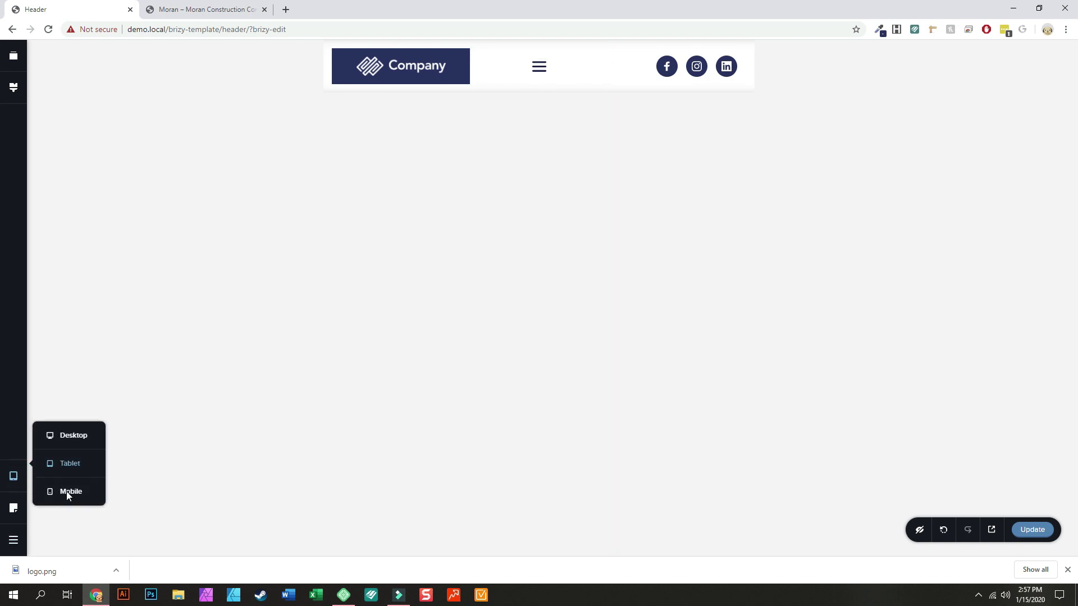
left_click(68, 493)
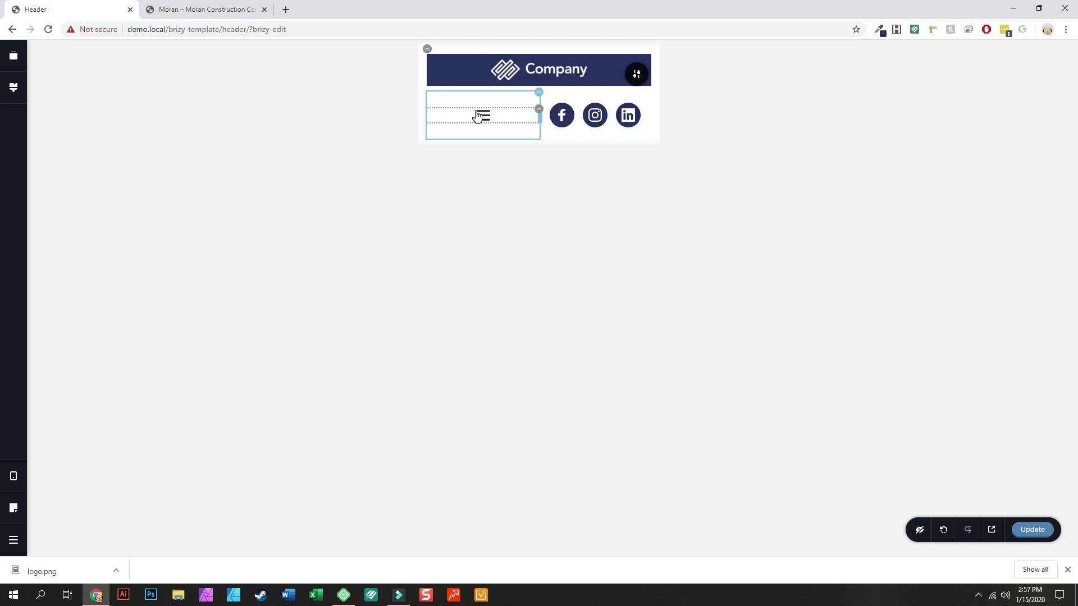
left_click(651, 97)
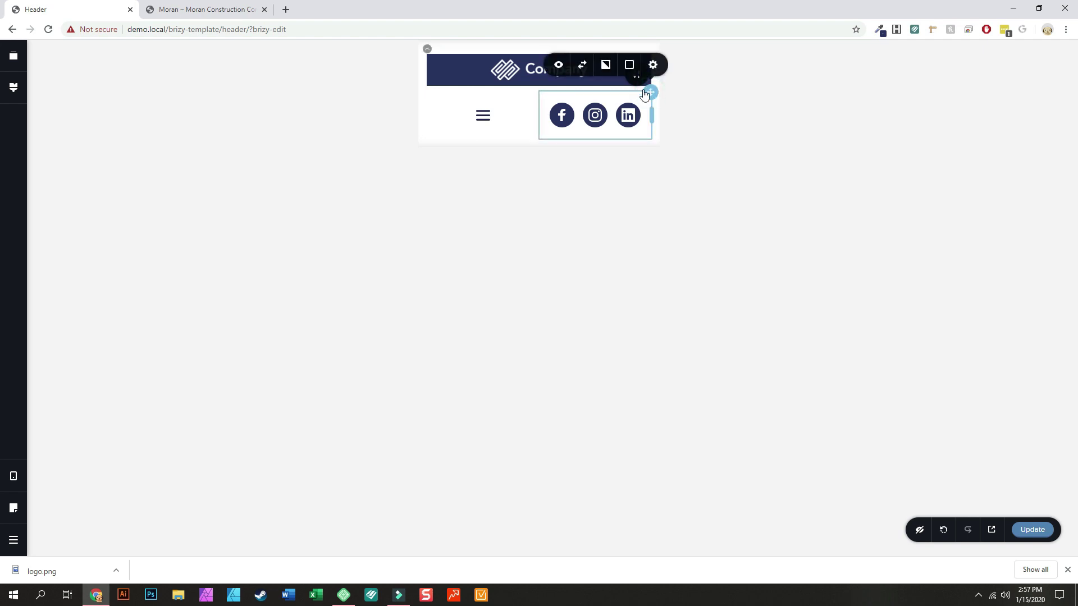
left_click(557, 66)
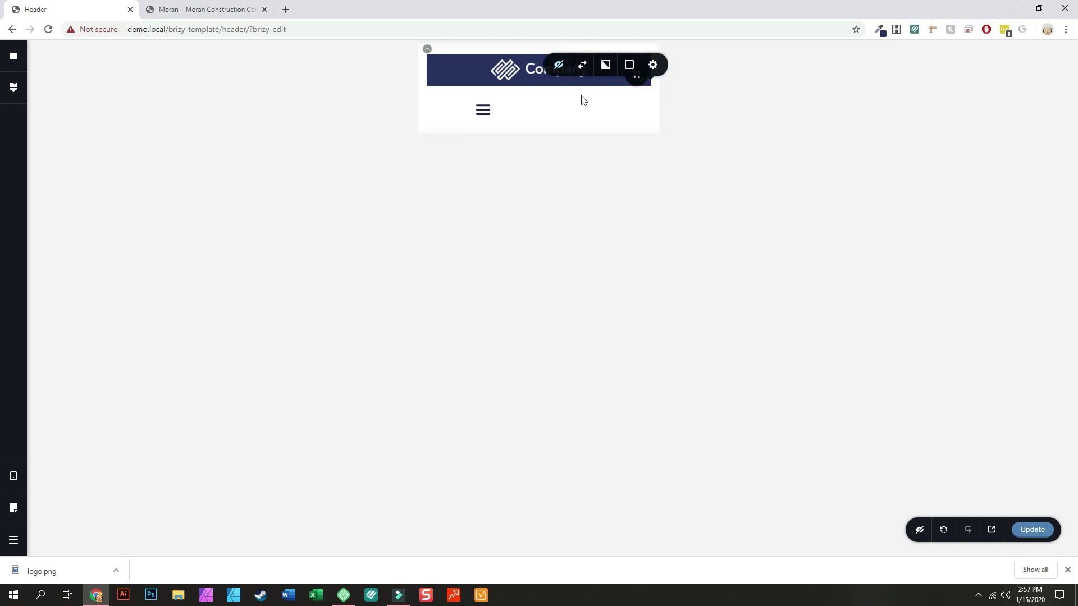
Examine the mobile spacing settings of the menu column, the menu element and the header block, plus the row's options.
left_click(537, 95)
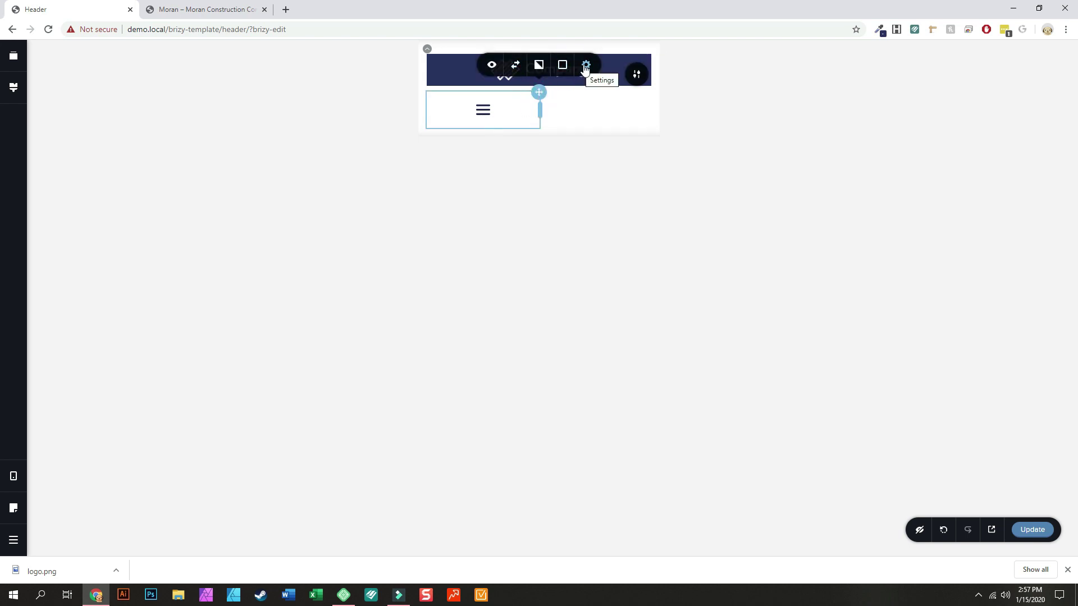
left_click(586, 67)
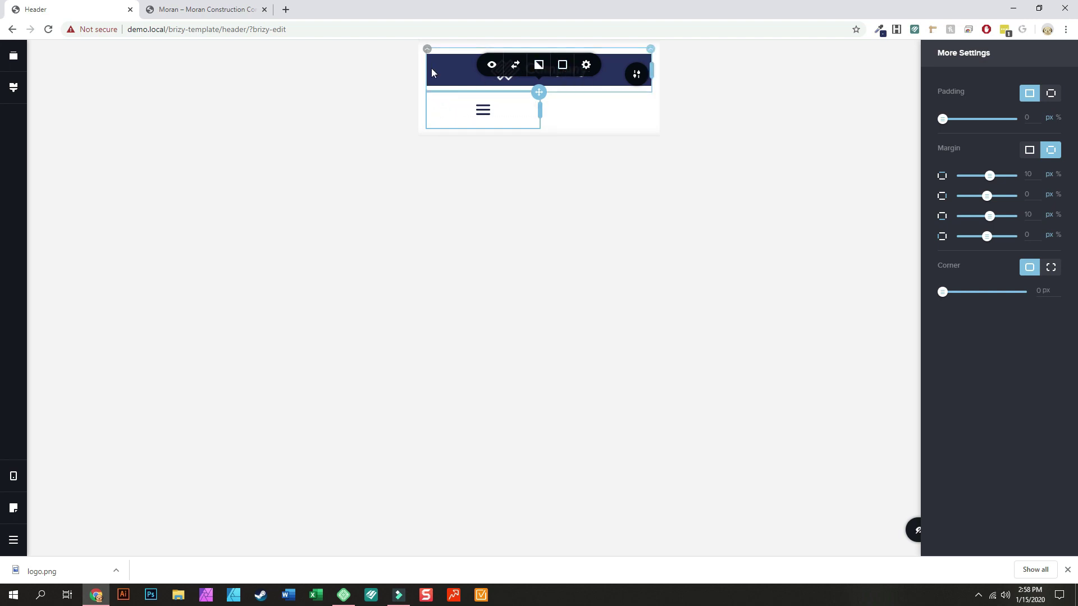
left_click(430, 54)
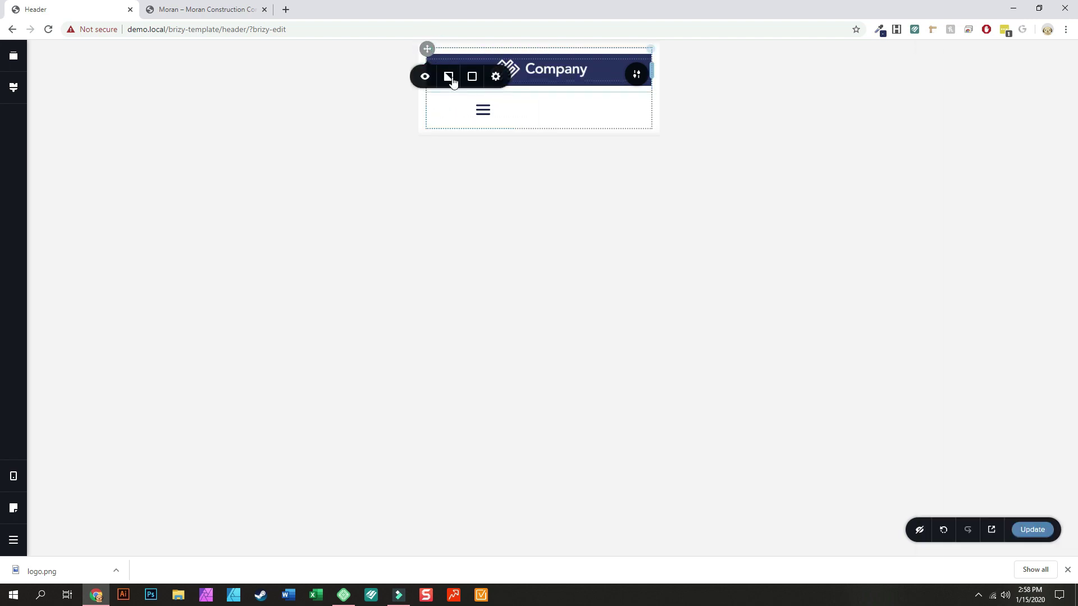
left_click(539, 103)
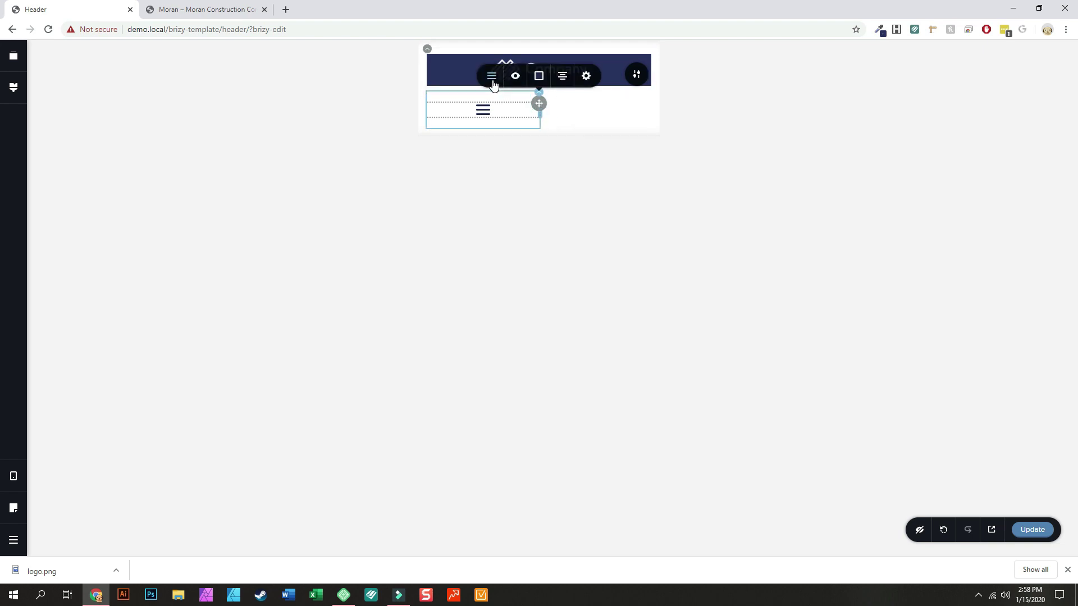
left_click(586, 76)
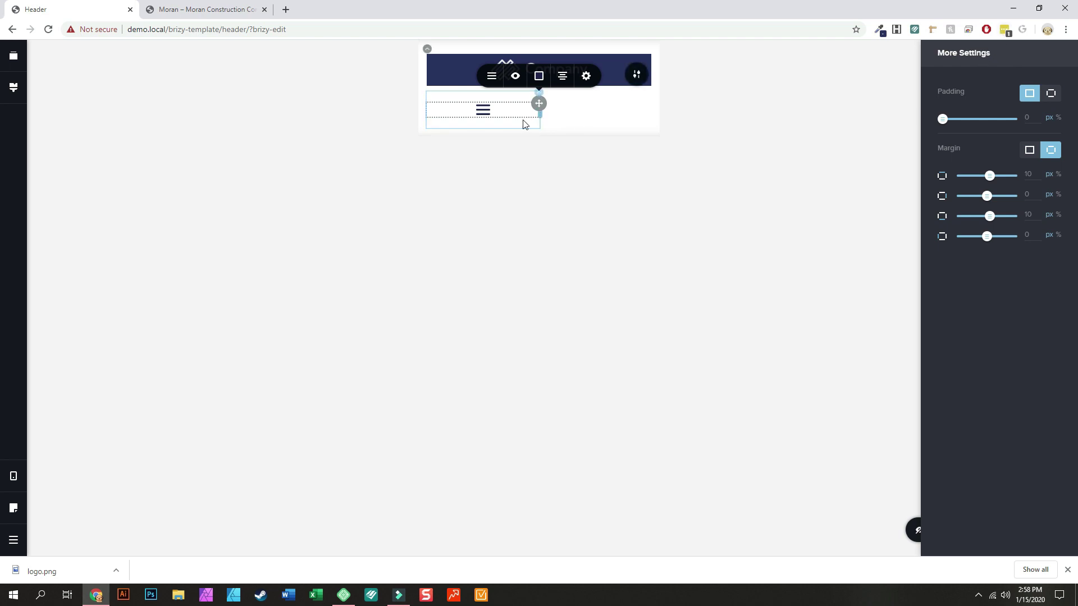
left_click(596, 124)
left_click(612, 110)
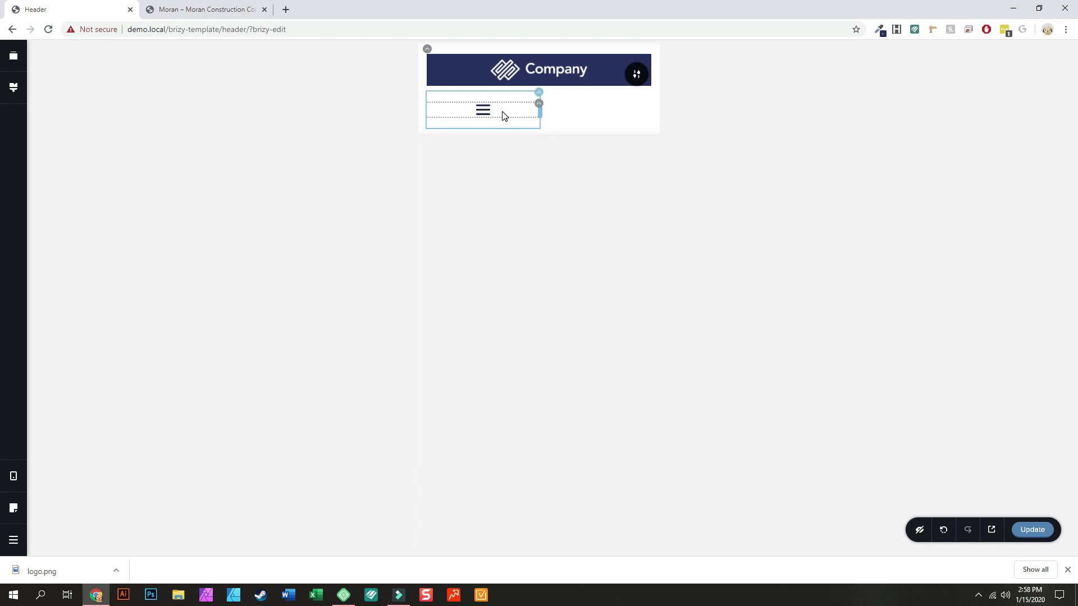
left_click(534, 89)
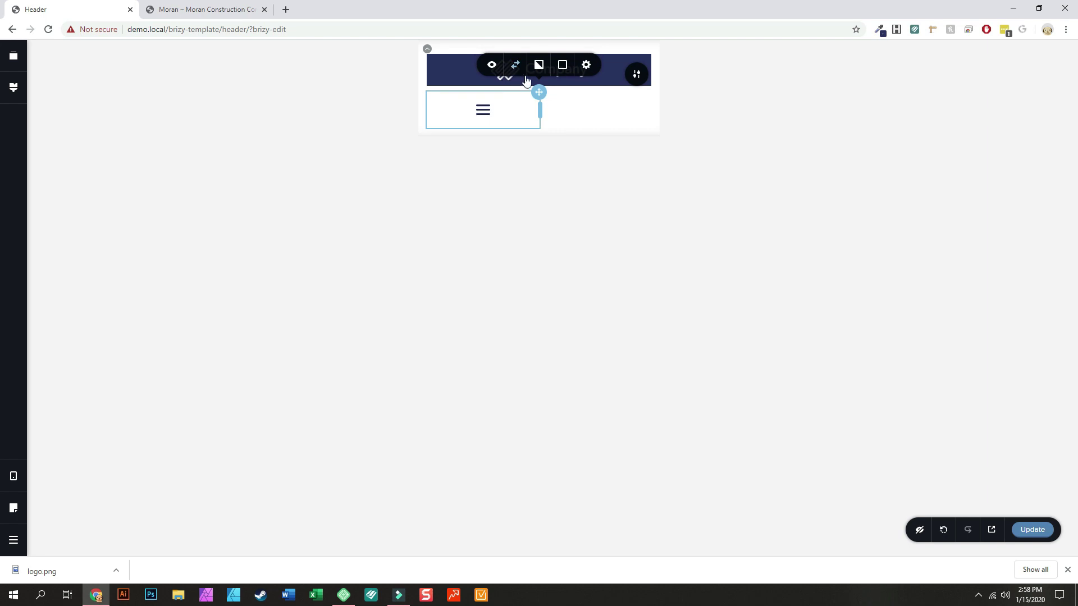
left_click(586, 66)
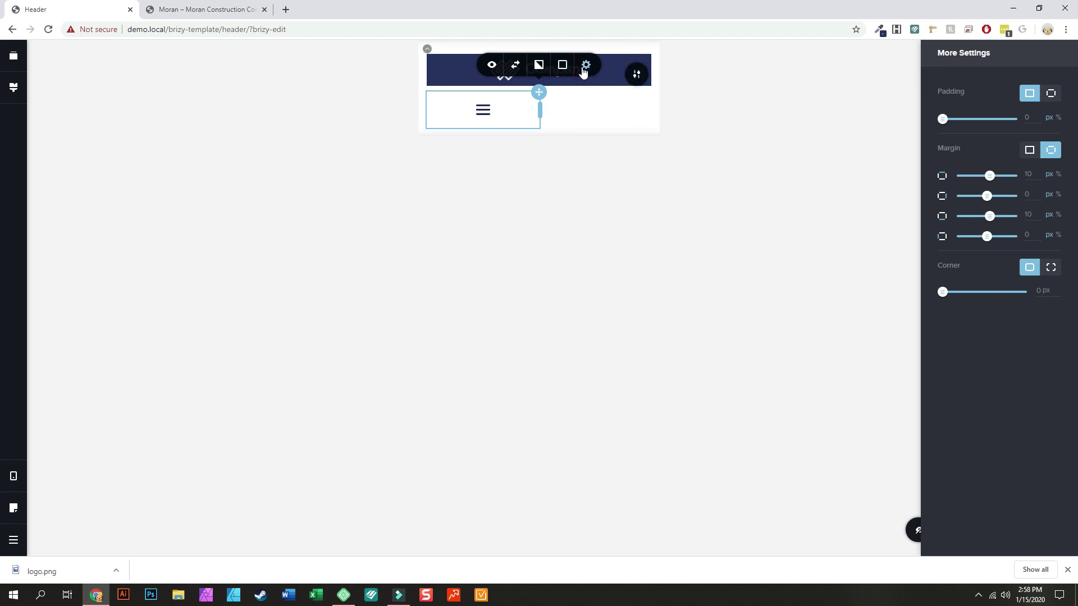
left_click(639, 81)
left_click(633, 76)
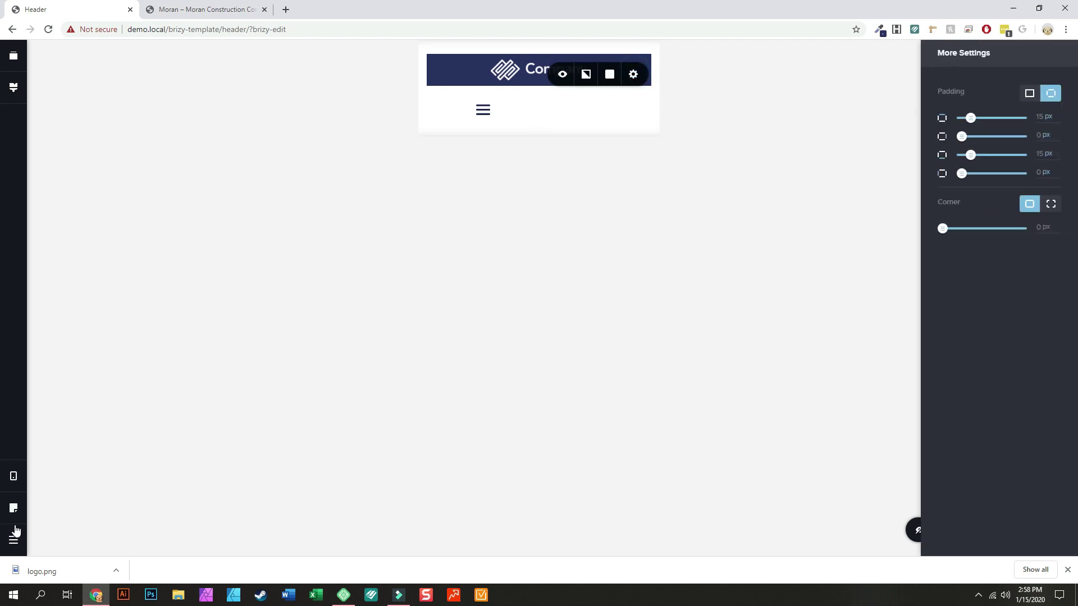
Return to the desktop view and examine the header row's styling and advanced settings.
left_click(13, 476)
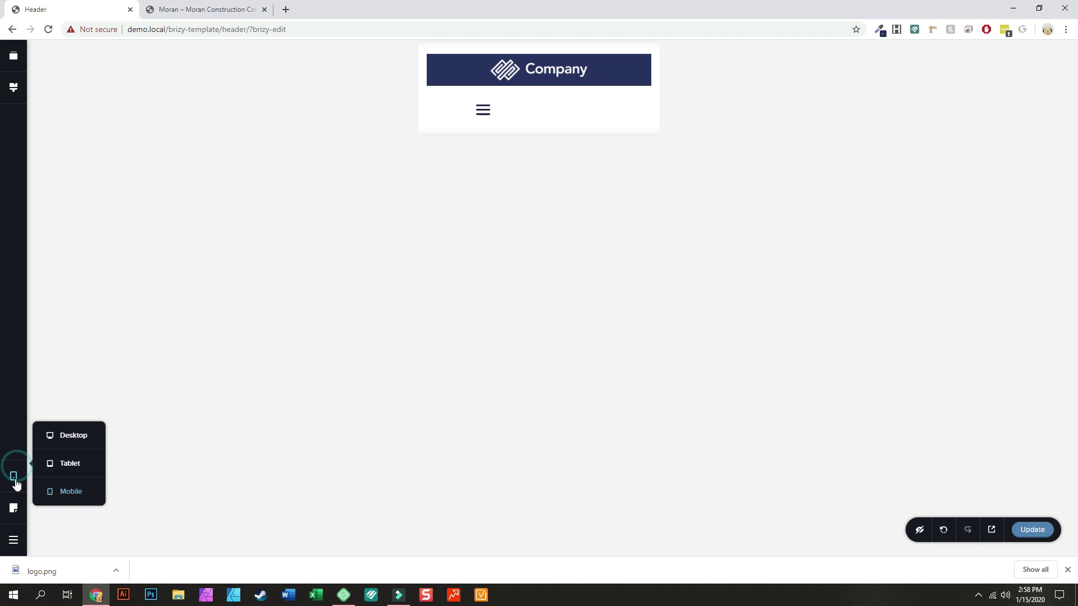
left_click(66, 436)
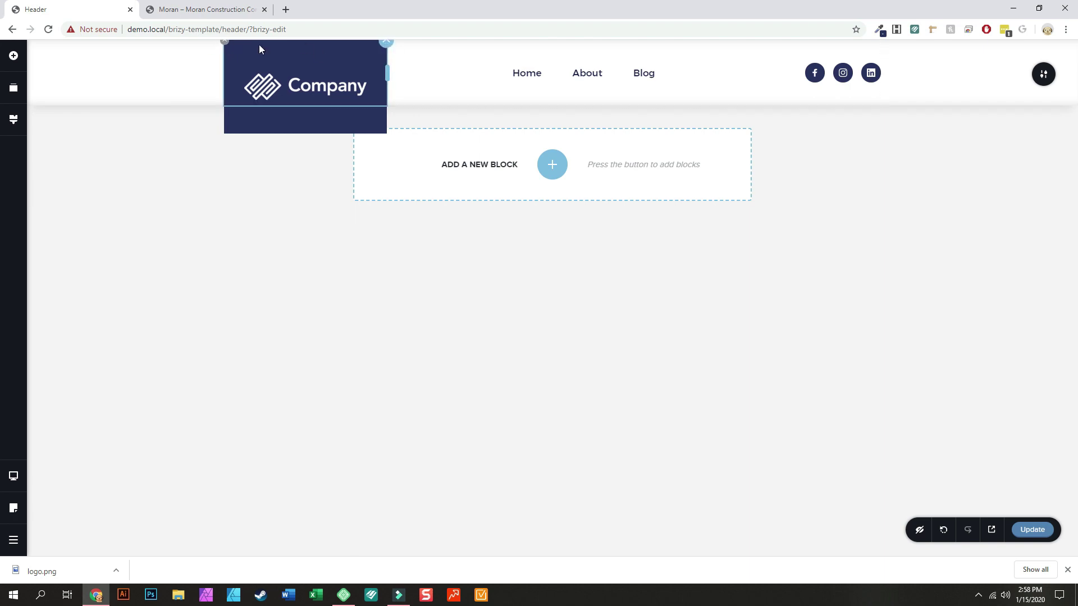
left_click(222, 43)
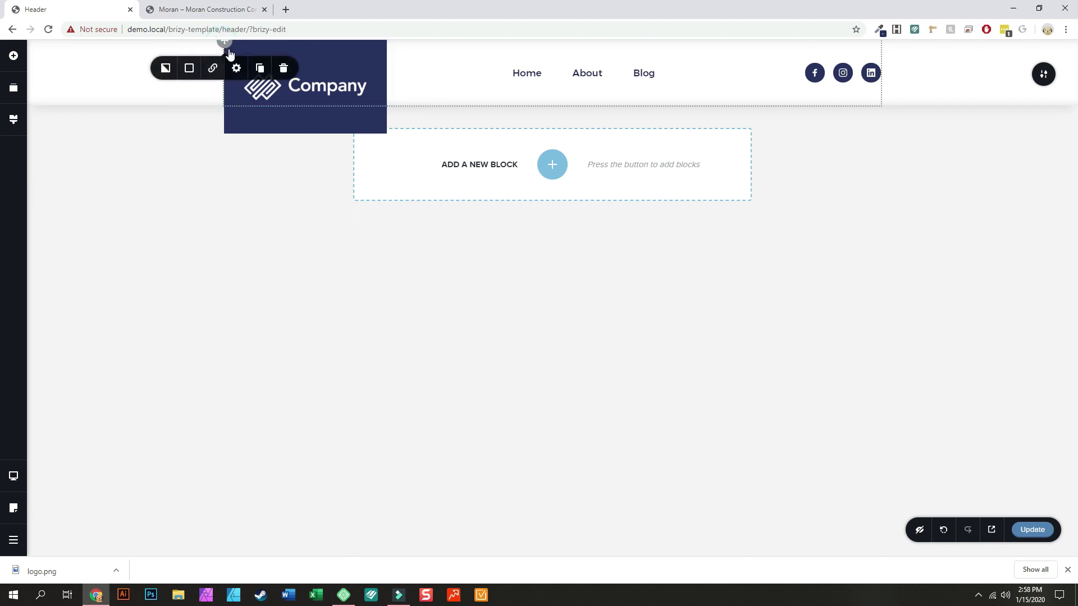
left_click(238, 68)
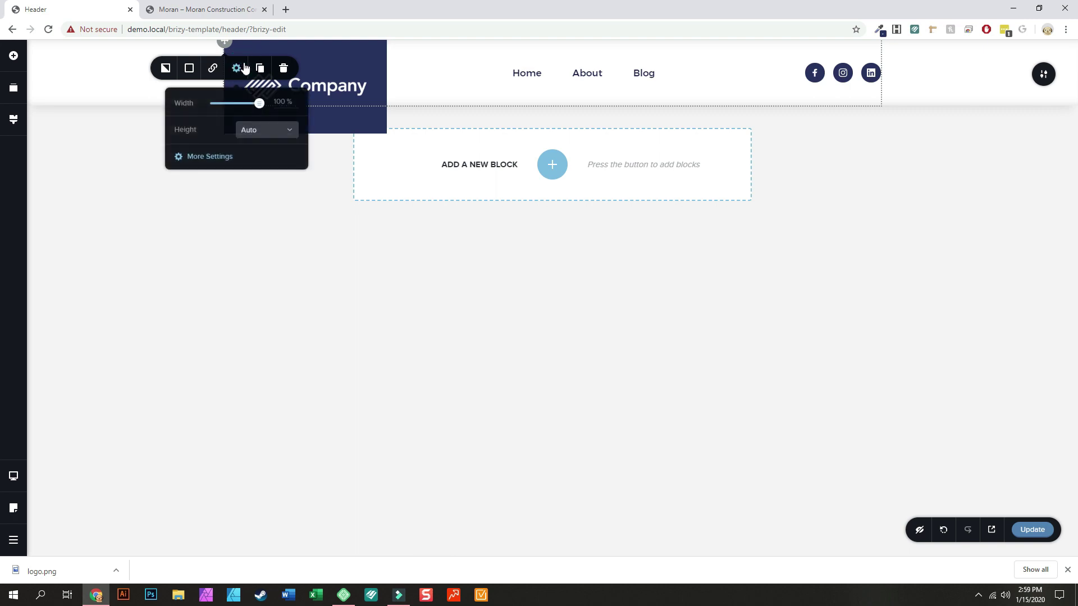
left_click(189, 158)
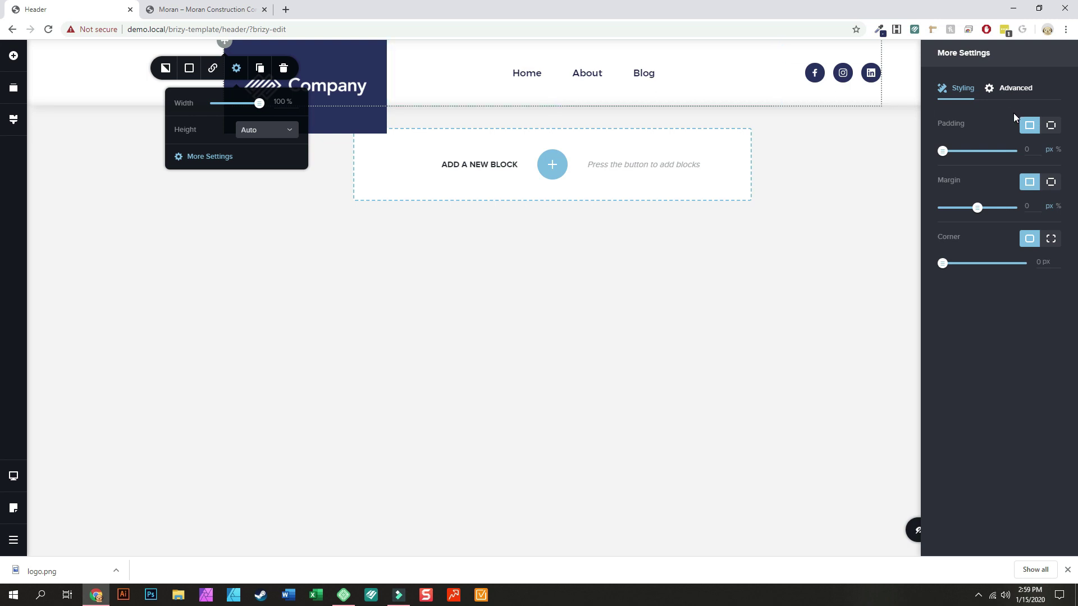
left_click(1020, 89)
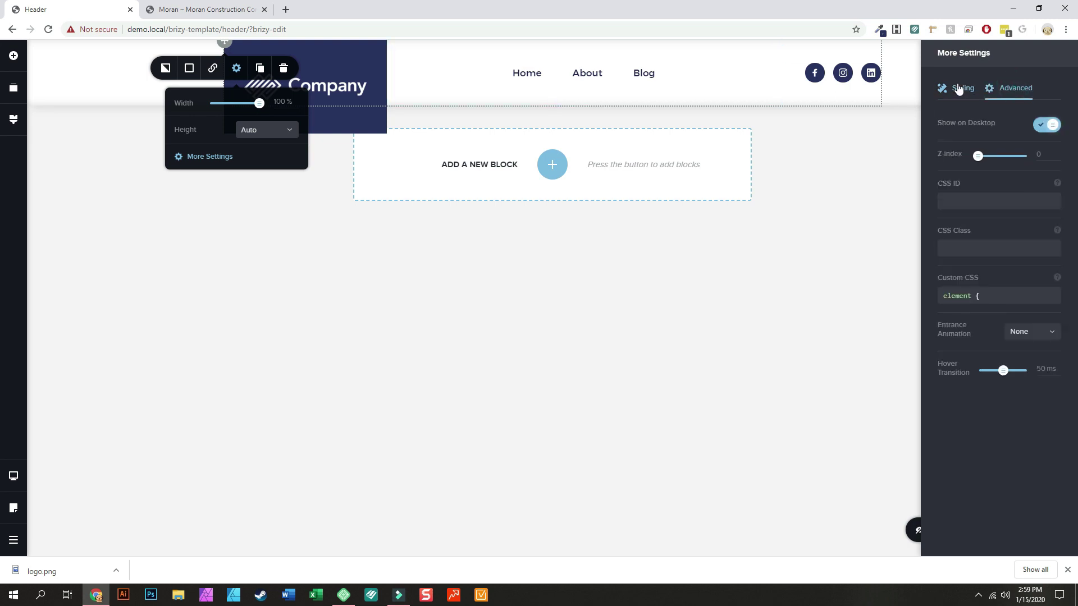
left_click(958, 88)
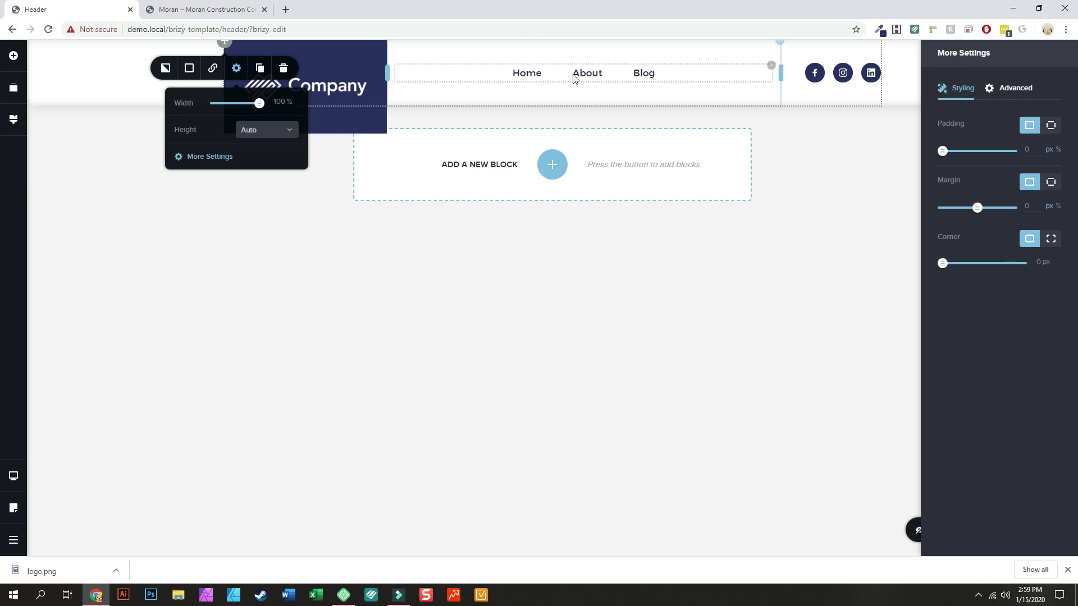
Examine the Facebook icon's options and the header block's detailed styling settings, then close them.
left_click(803, 76)
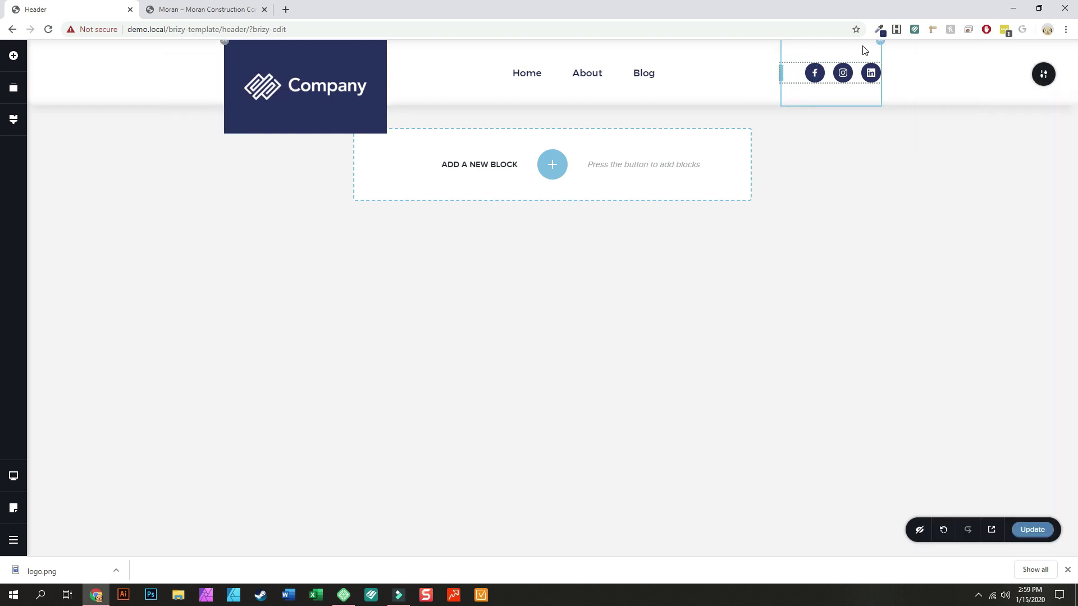
left_click(812, 74)
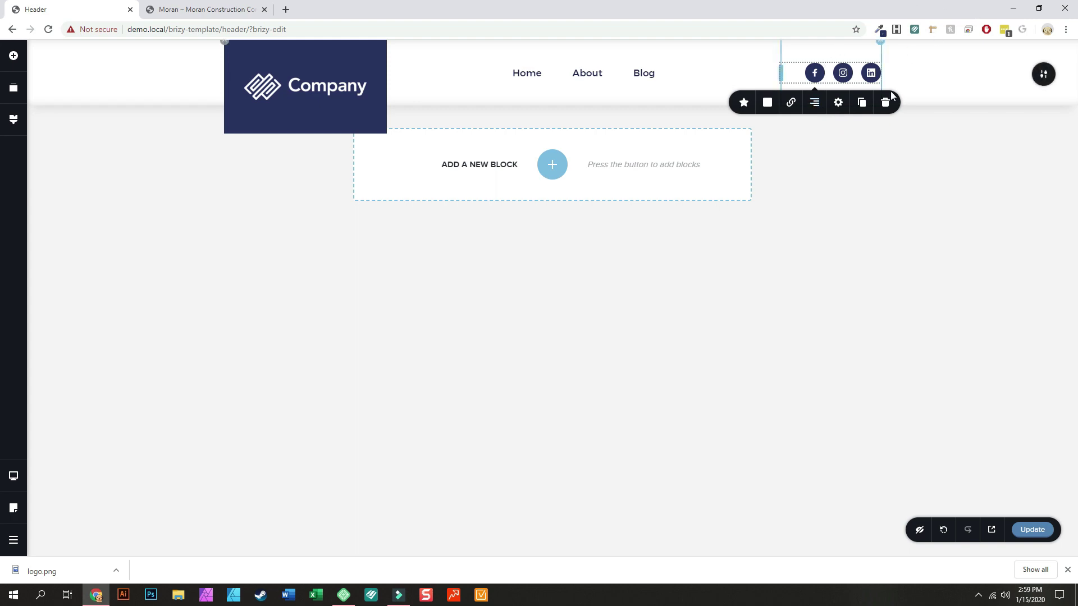
left_click(1042, 74)
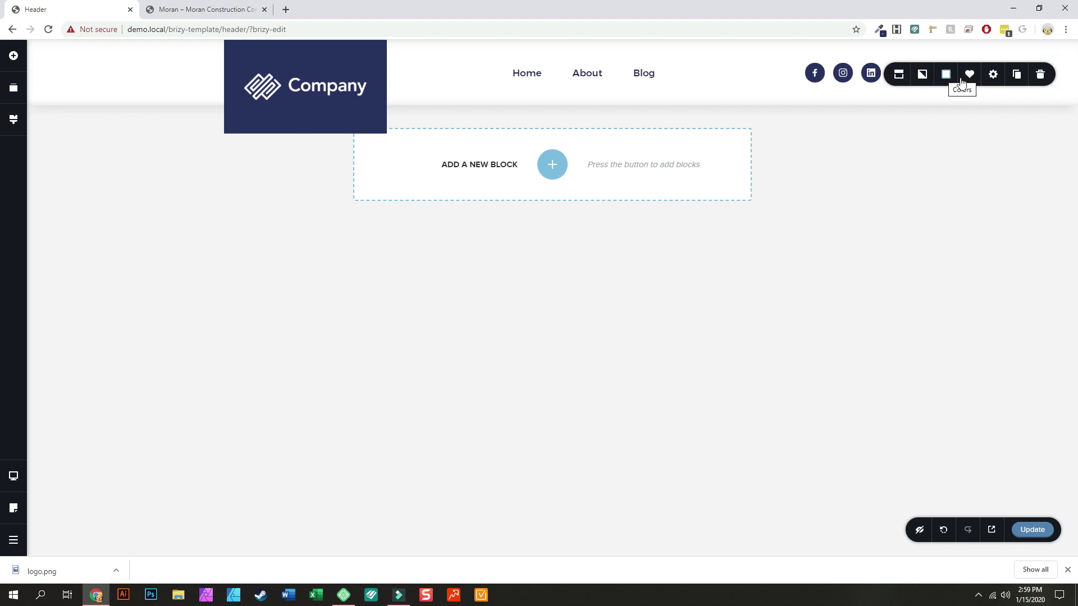
left_click(992, 75)
left_click(963, 155)
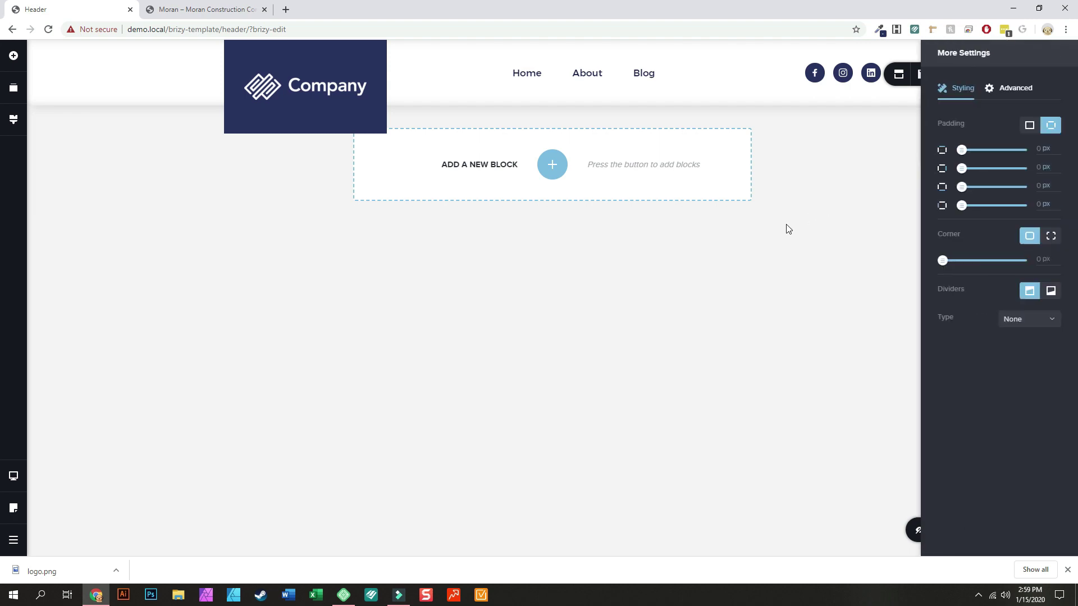
left_click(753, 243)
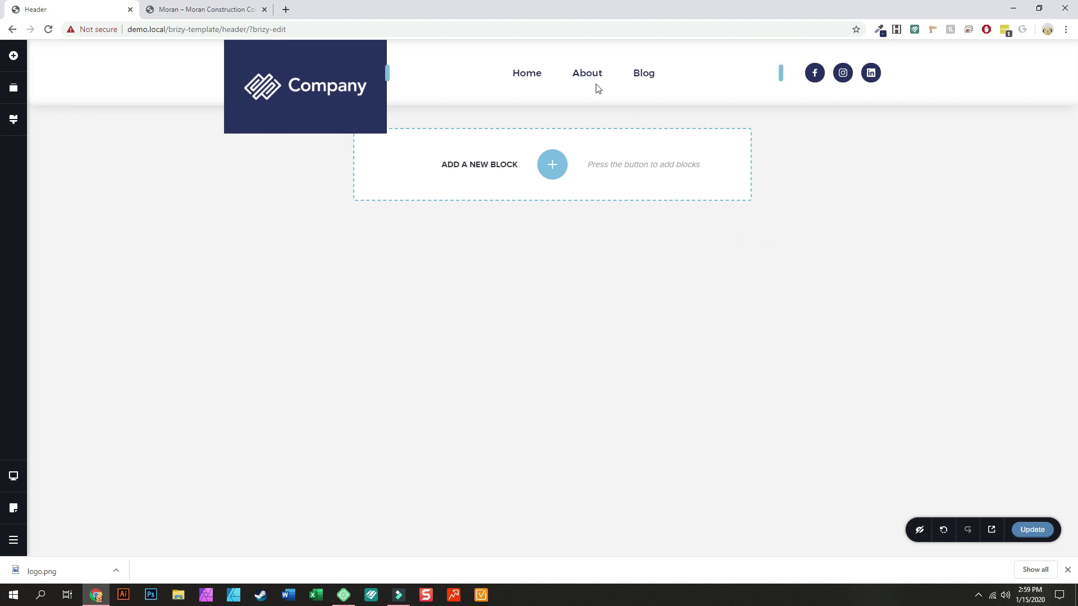
Examine the detailed styling settings of the menu column in the desktop view.
left_click(784, 50)
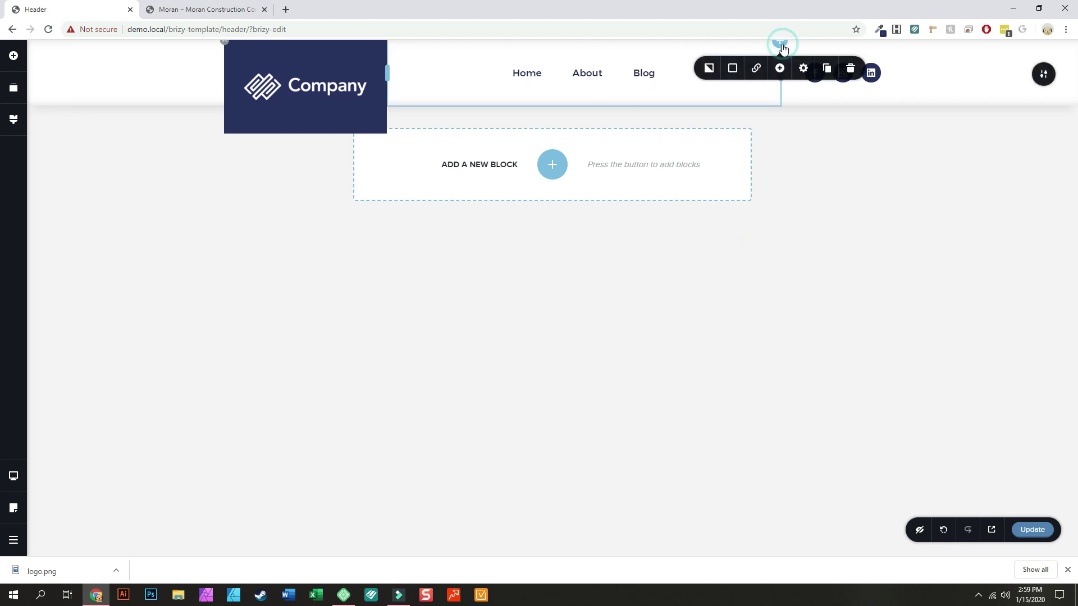
left_click(802, 68)
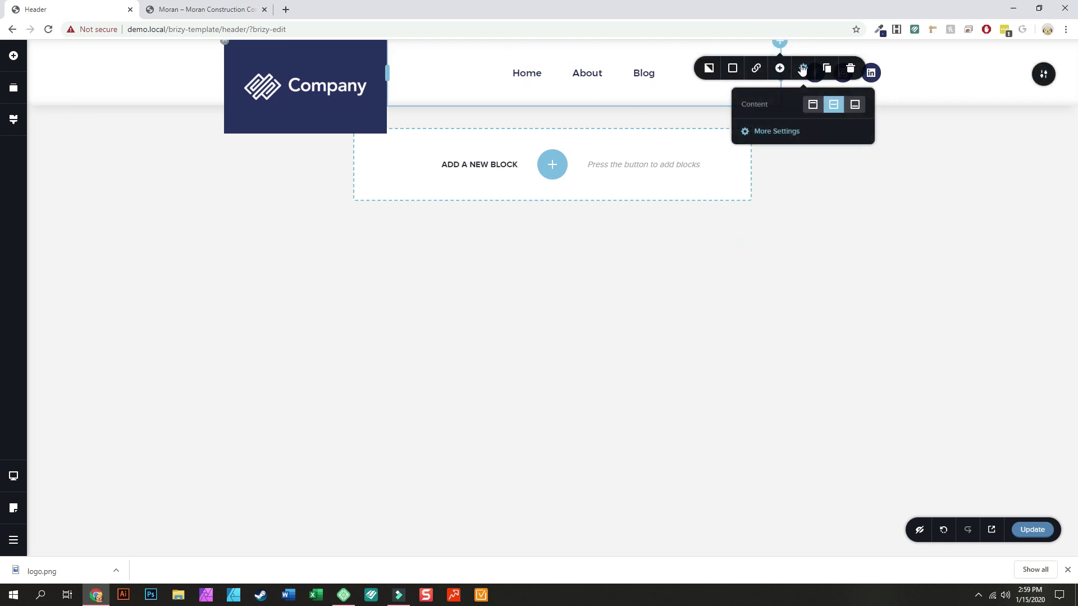
left_click(783, 133)
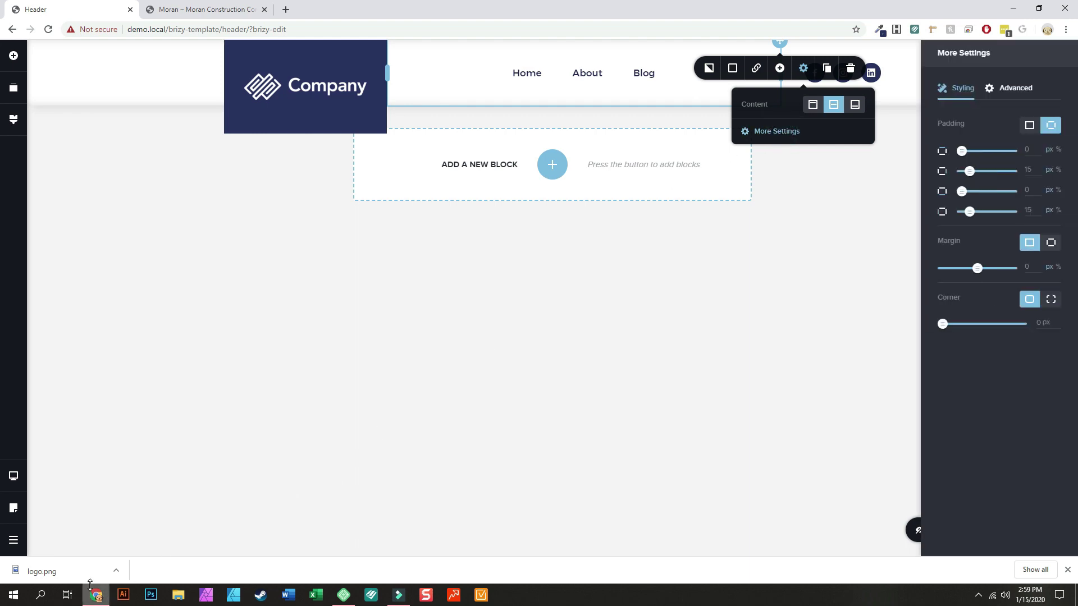
Switch to the tablet view and compare the menu column's uniform and individual padding settings.
left_click(13, 474)
left_click(50, 461)
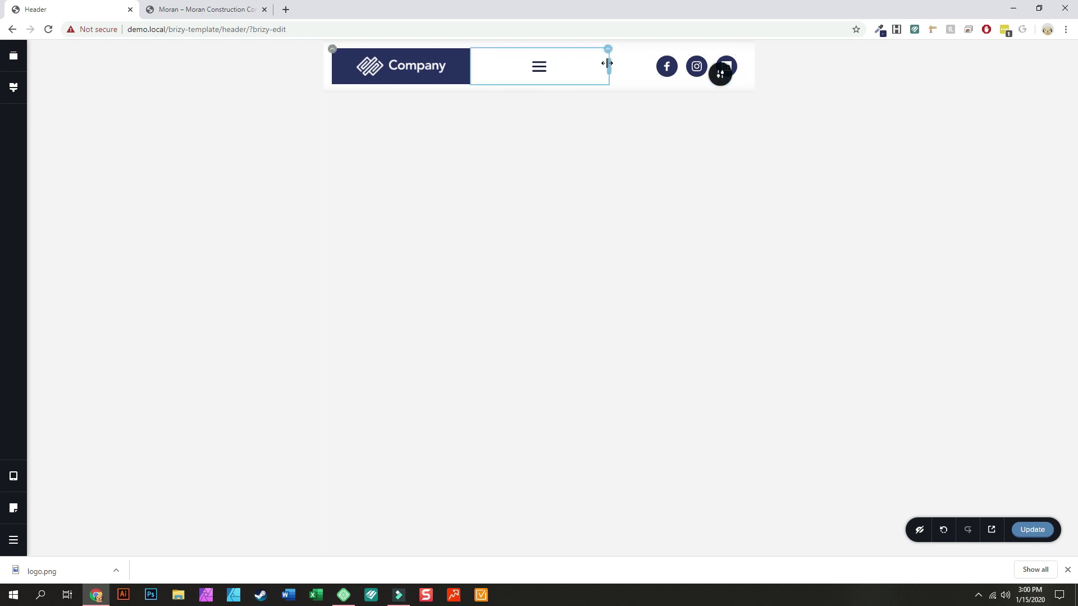
left_click_drag(625, 61, 606, 62)
left_click(606, 49)
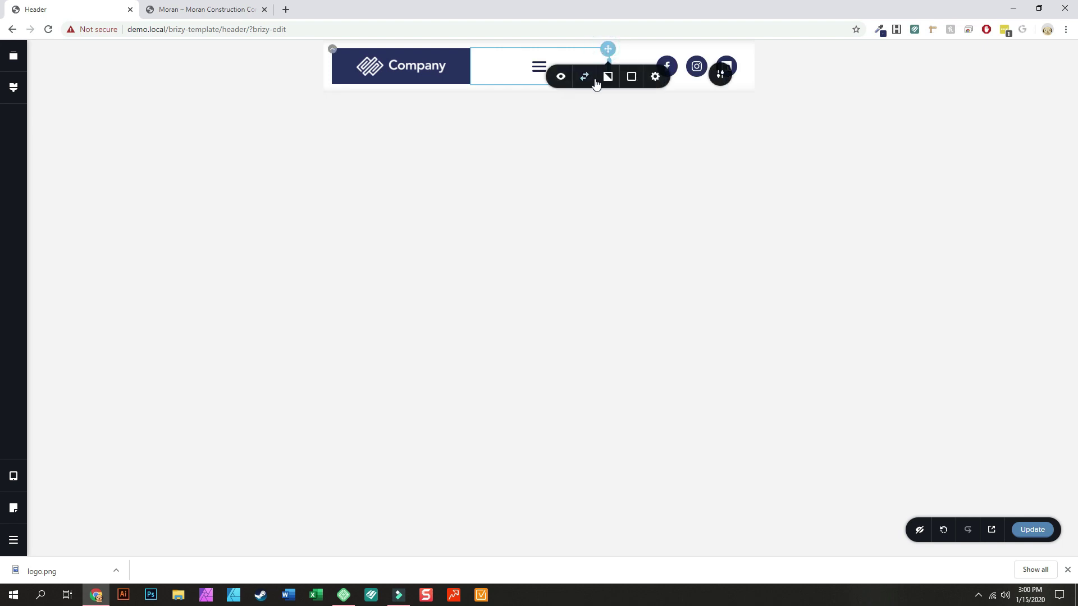
left_click(655, 76)
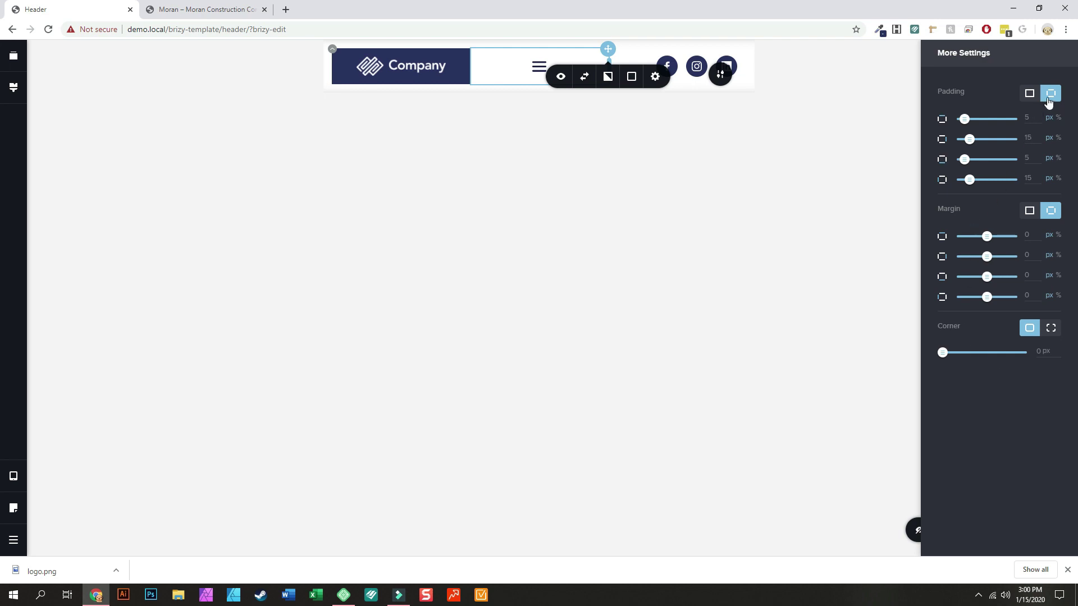
left_click(1030, 93)
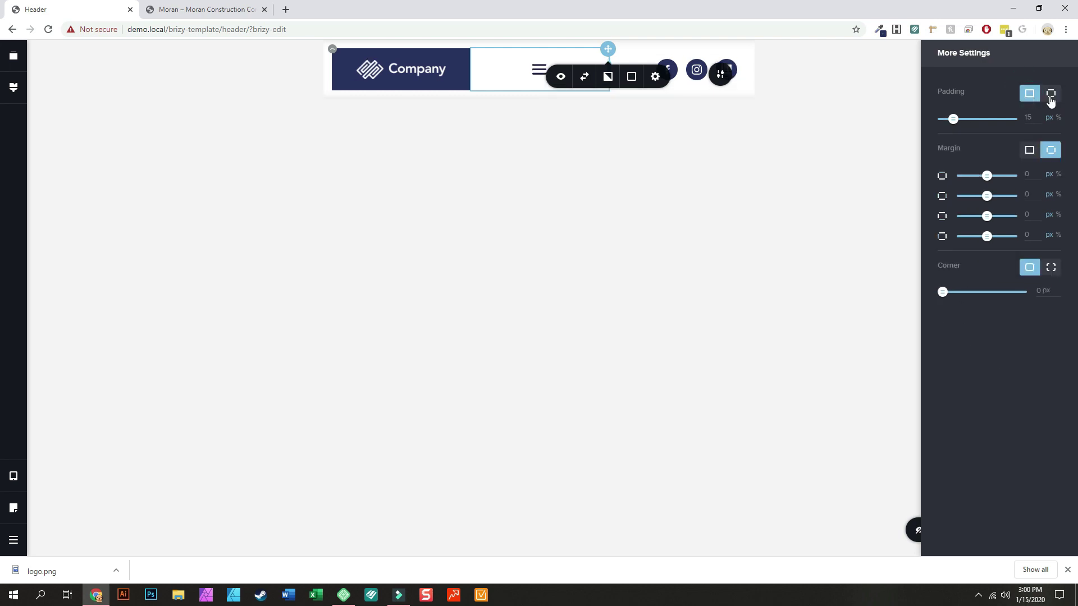
left_click(1051, 94)
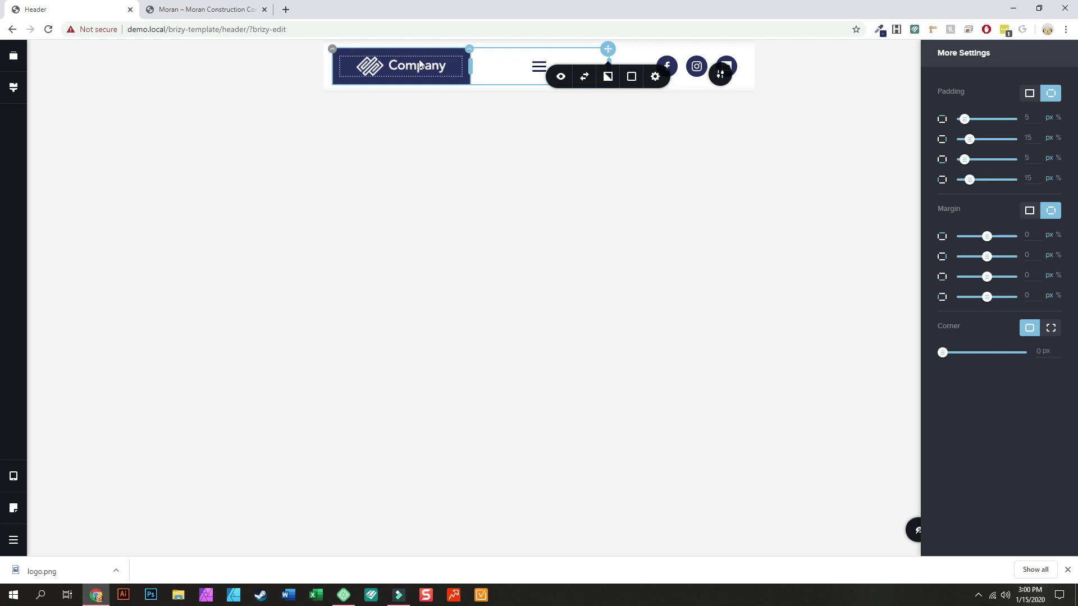
Examine the tablet options of the logo column and the spacing settings of the row, the header block and the social icons column.
left_click(470, 54)
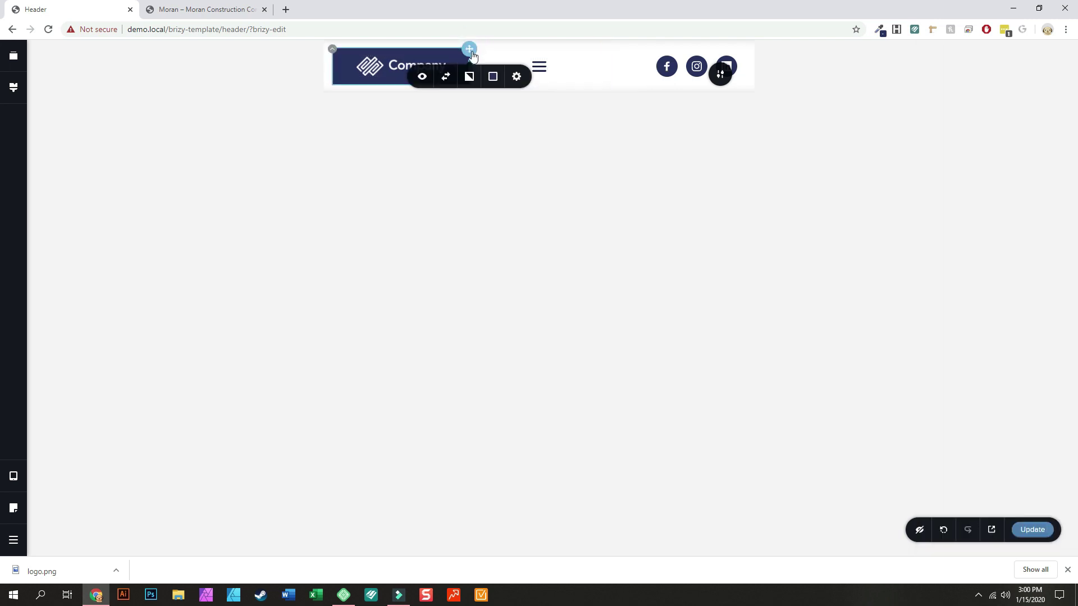
left_click(340, 56)
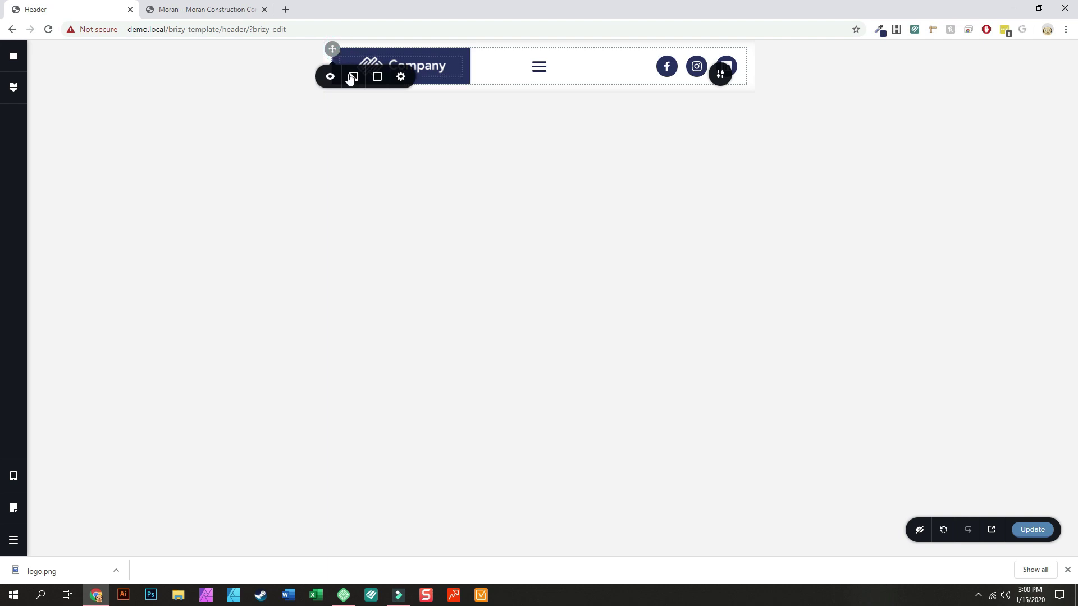
left_click(401, 83)
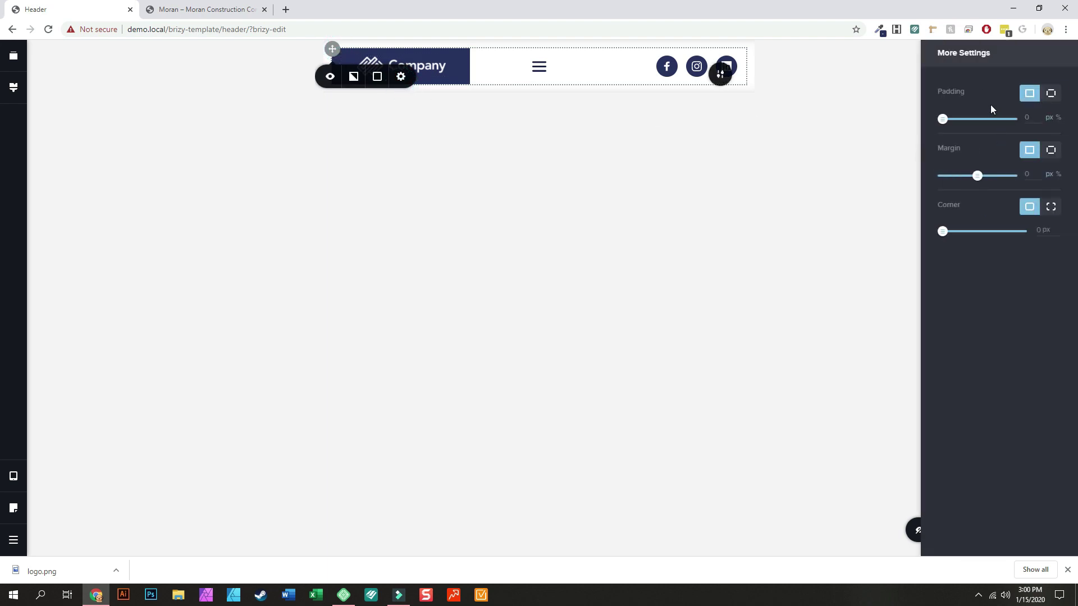
left_click(717, 75)
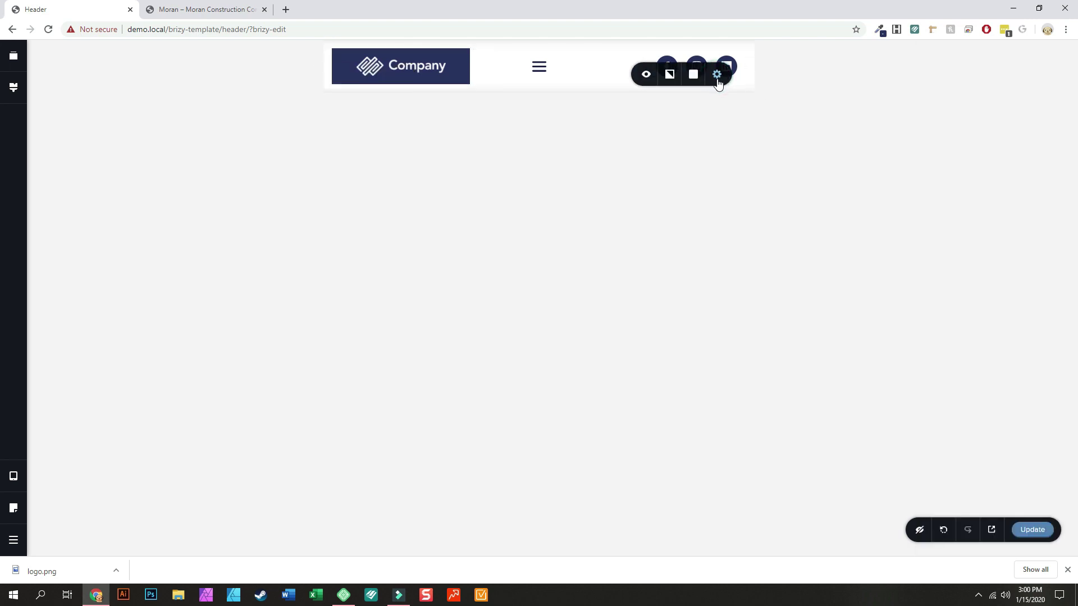
left_click(718, 80)
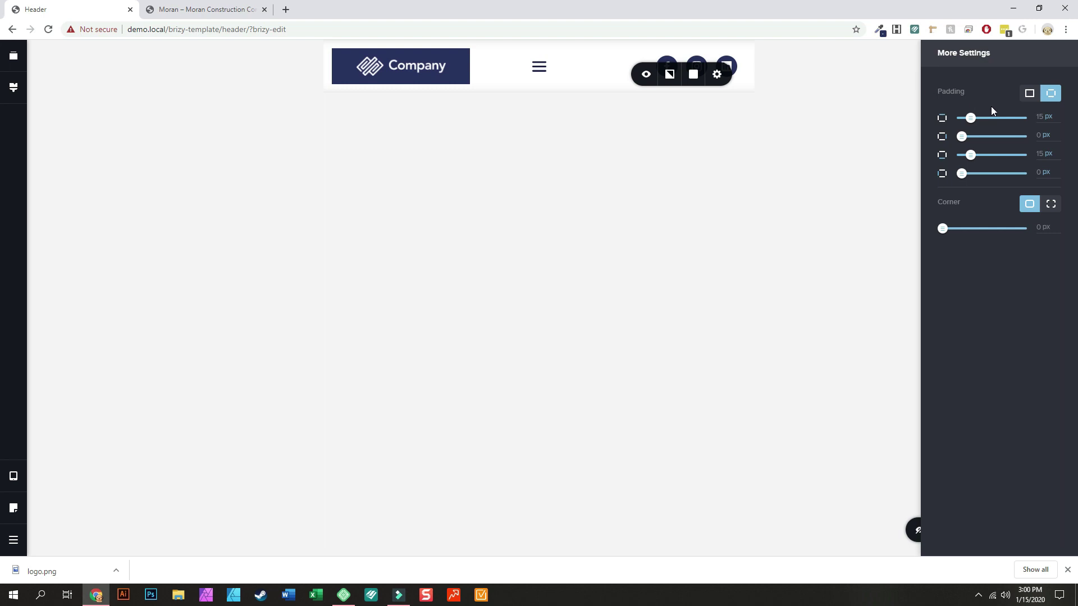
left_click(696, 232)
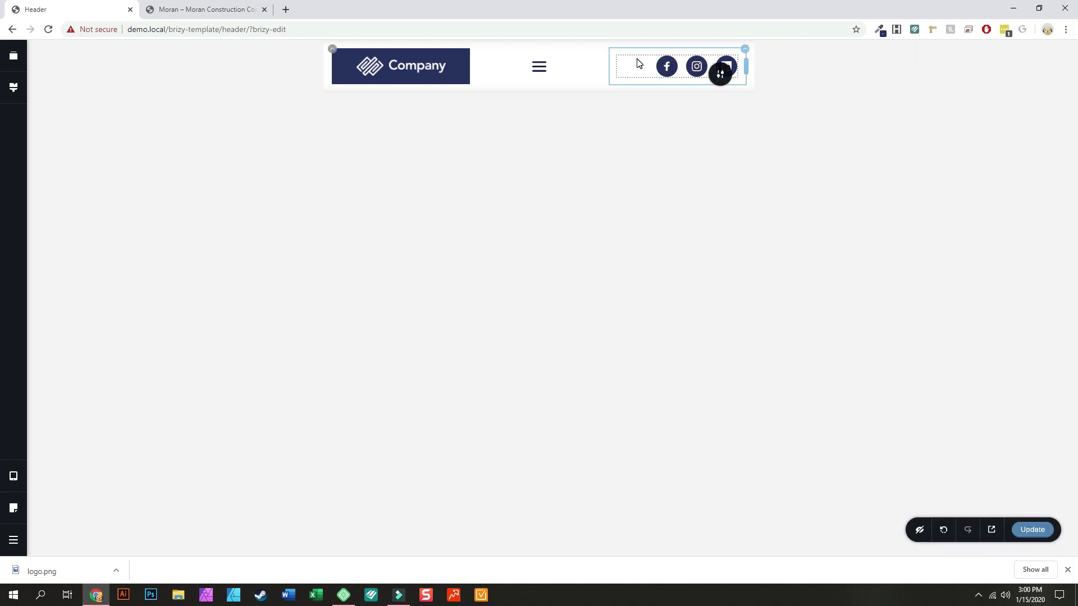
left_click(745, 52)
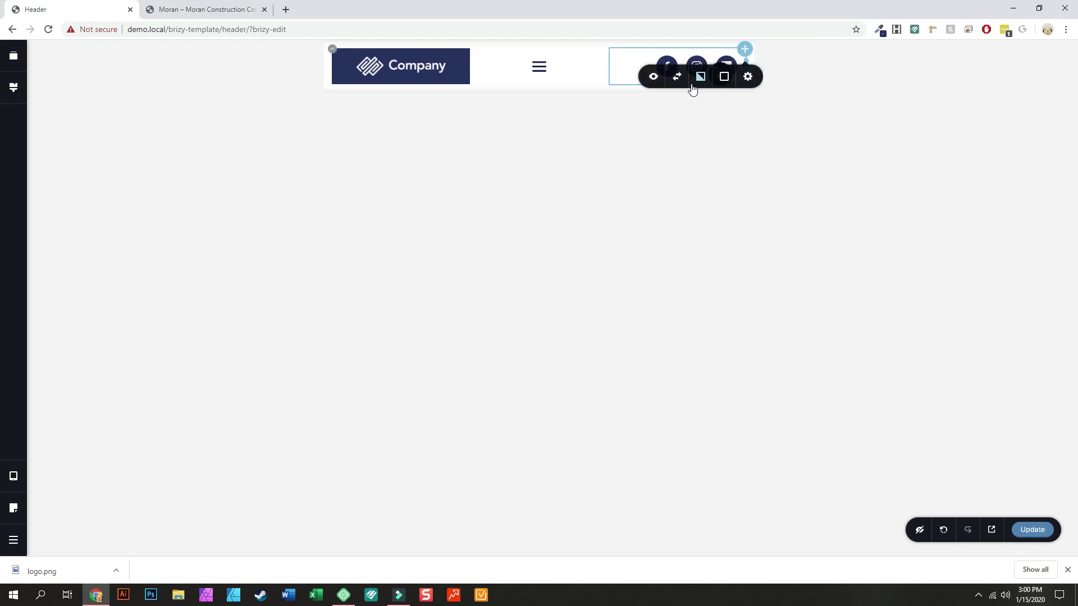
left_click(748, 77)
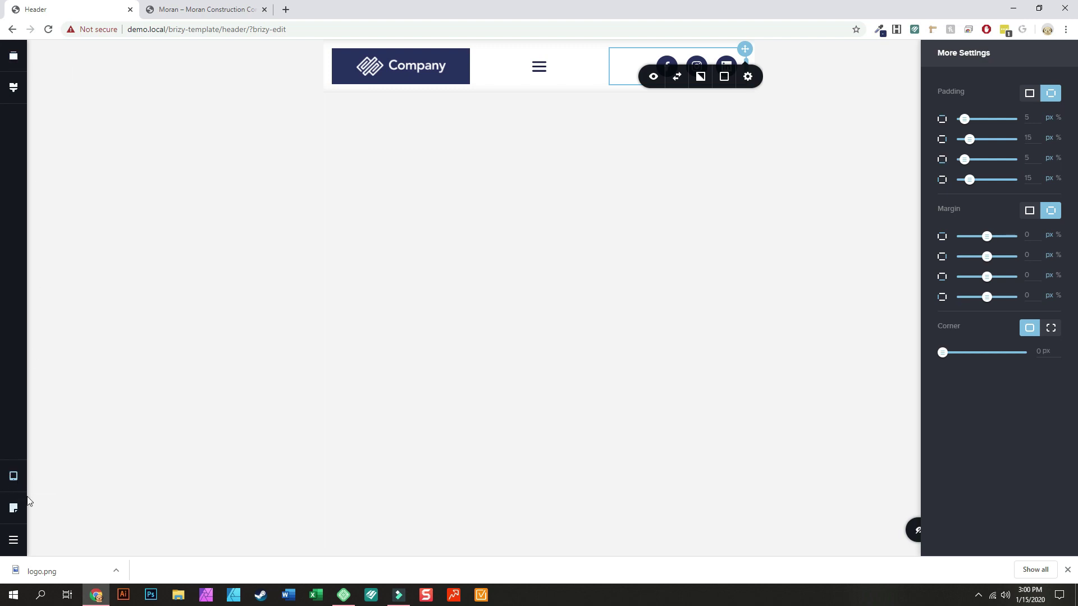
Switch to the mobile view and examine the header row's spacing settings.
left_click(13, 476)
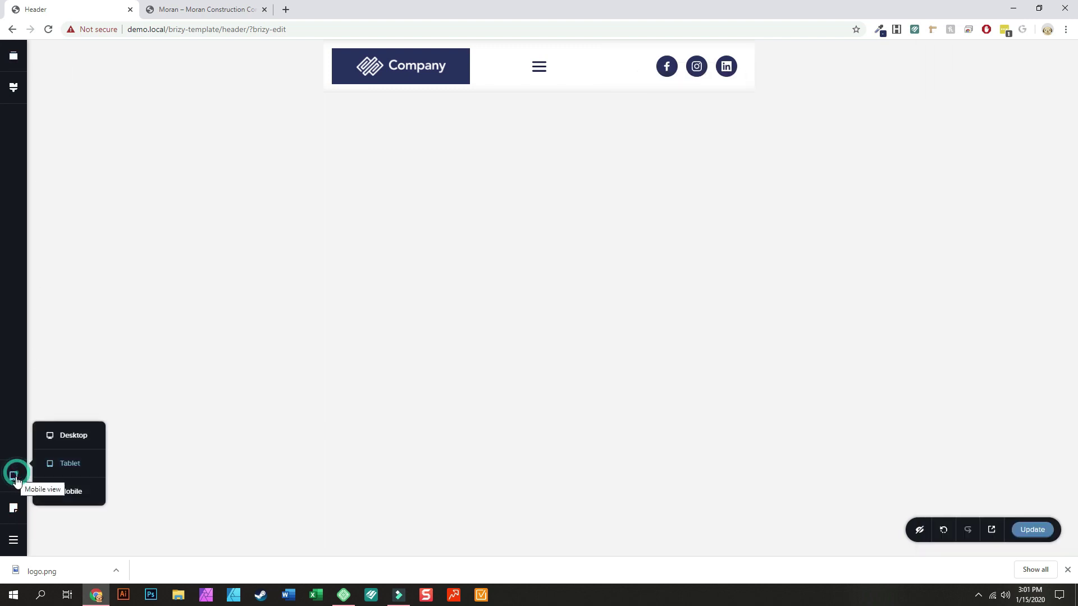
left_click(60, 492)
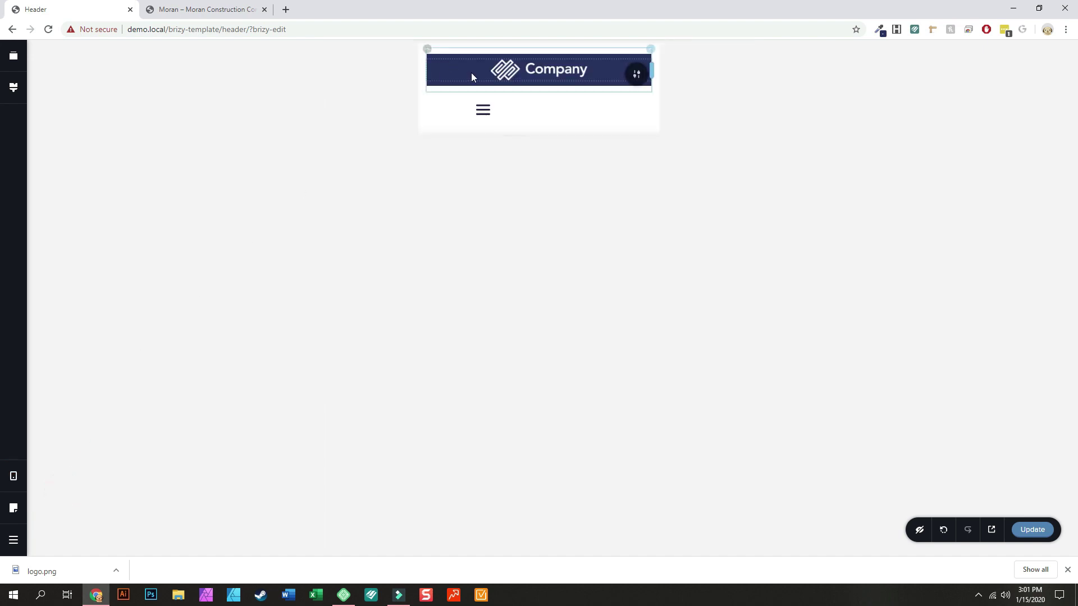
left_click(430, 51)
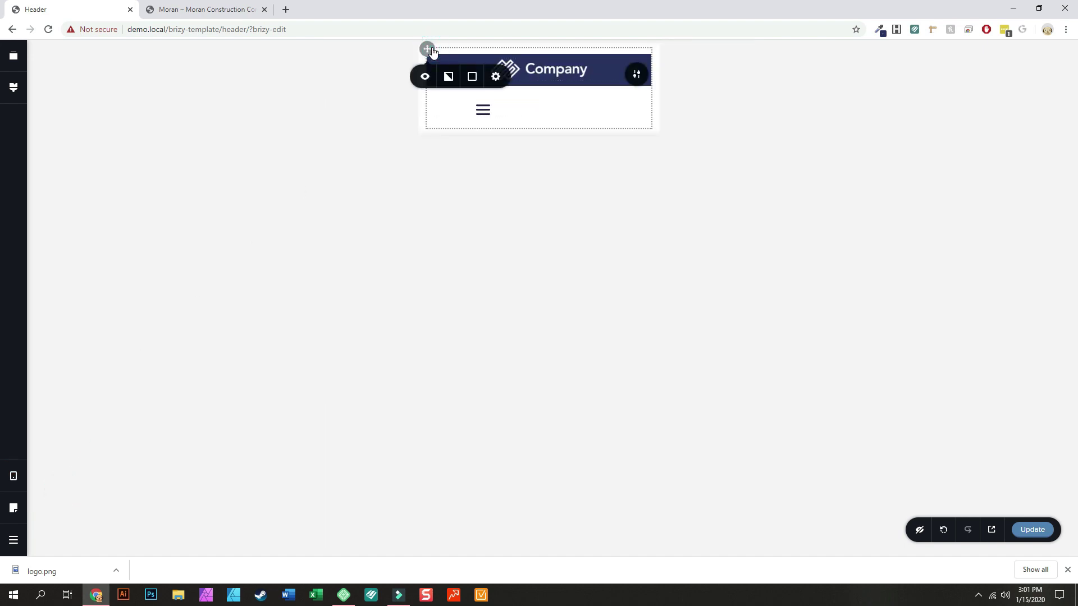
left_click(499, 78)
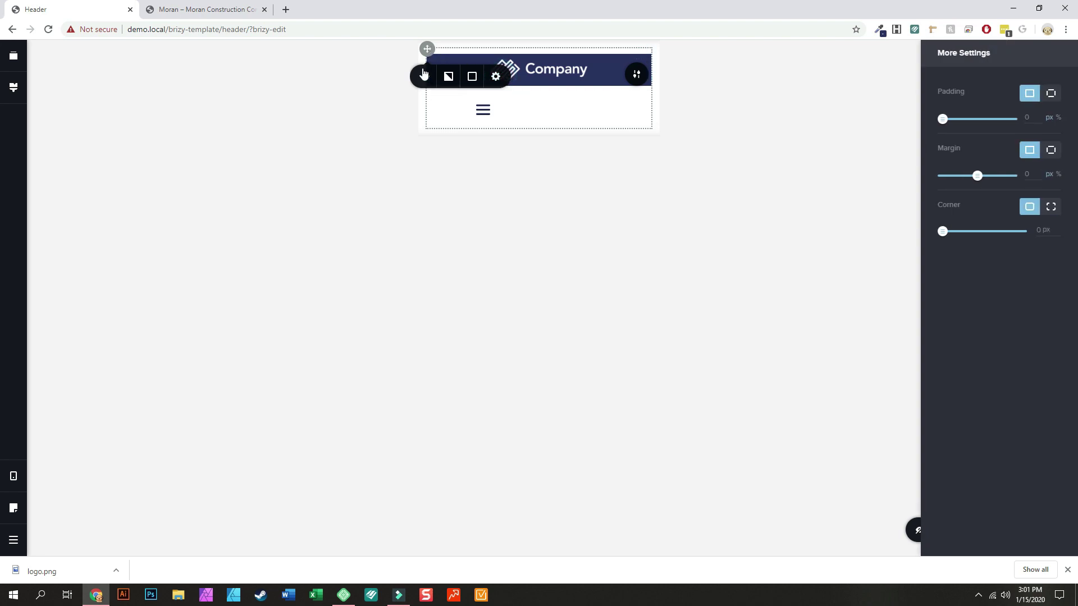
left_click(385, 58)
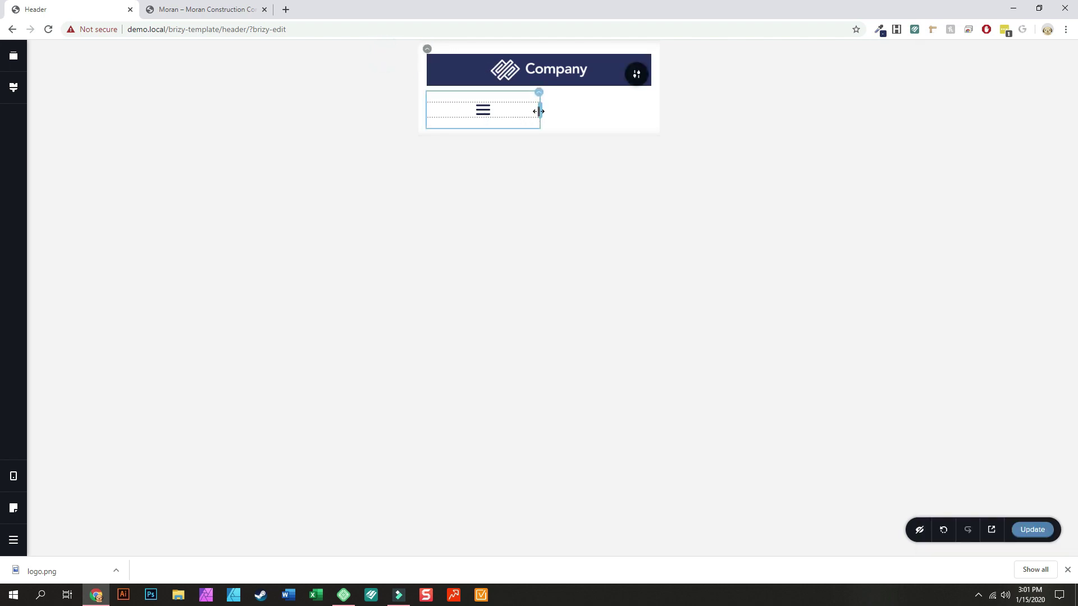
Widen the menu column to the full row width on mobile and check its padding settings.
left_click_drag(633, 118, 637, 112)
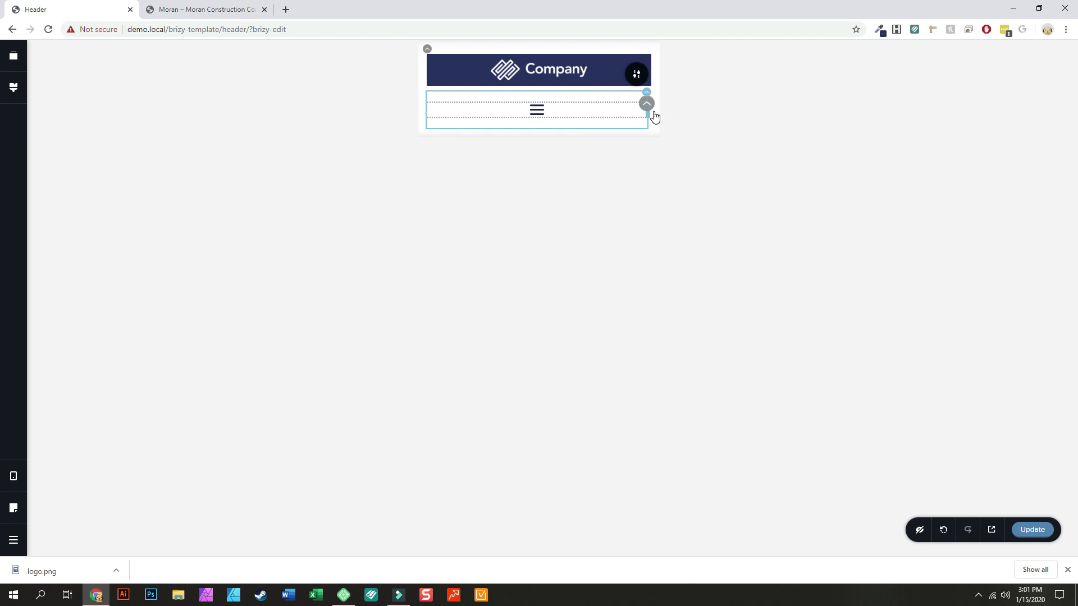
left_click(646, 93)
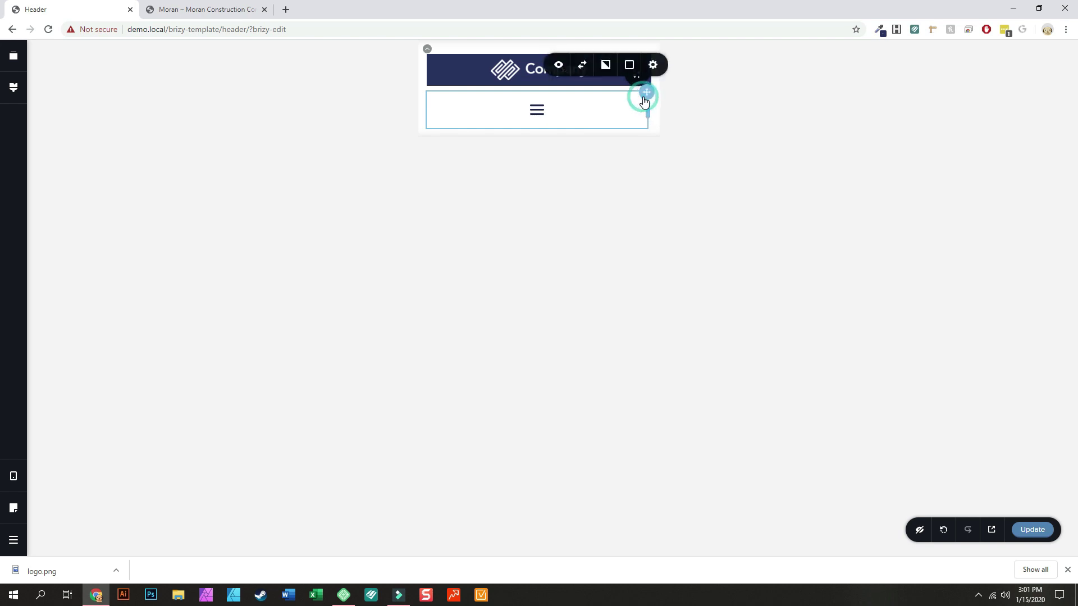
left_click(653, 64)
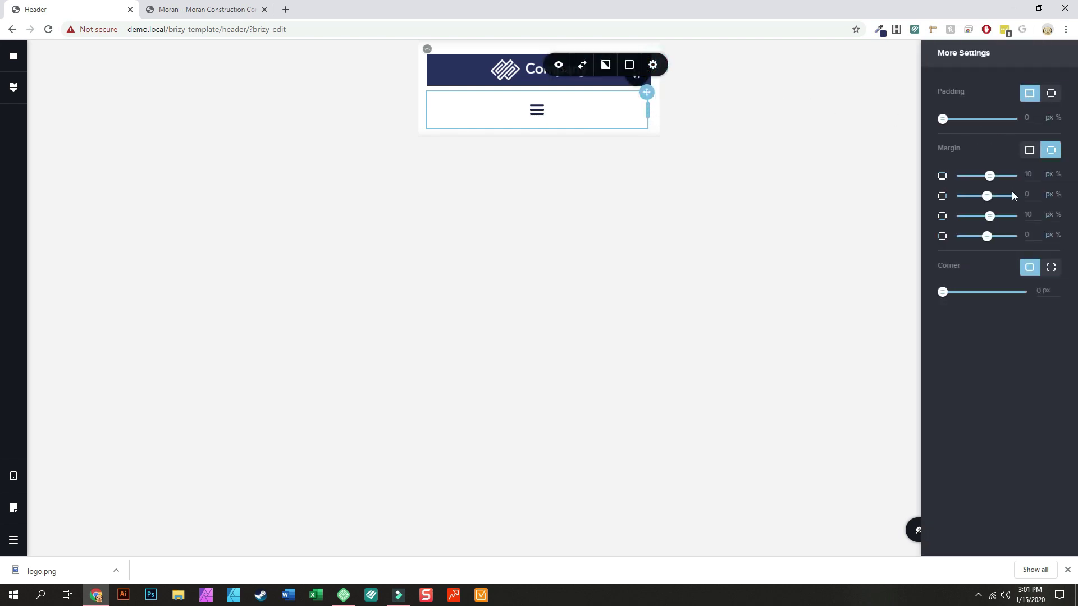
left_click(1051, 94)
left_click(1027, 96)
left_click_drag(647, 111, 665, 108)
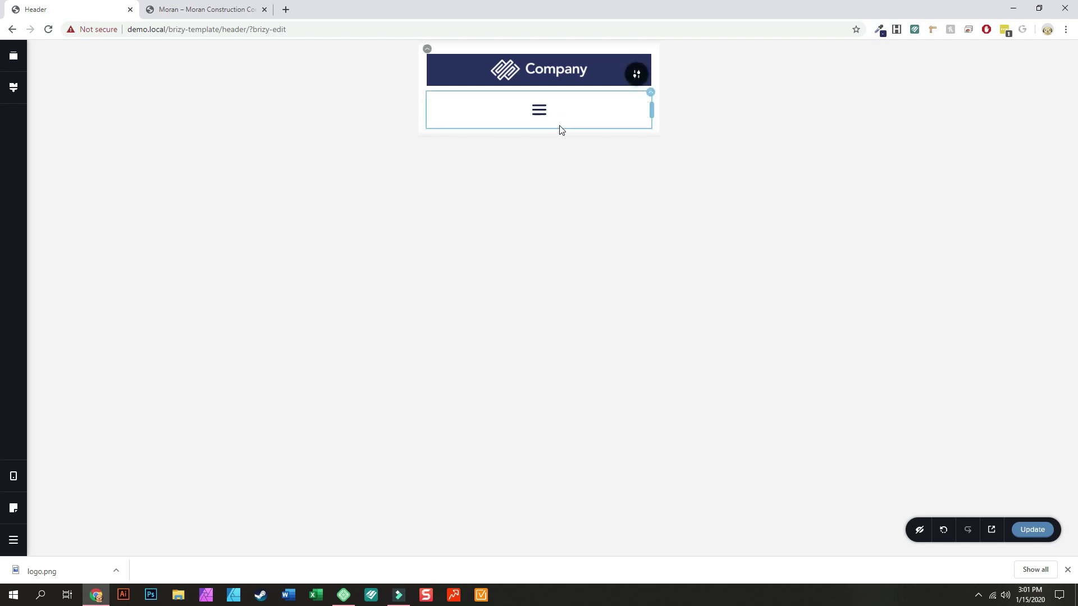
Preview the hamburger menu on mobile by opening and closing its Main Menu panel several times.
left_click(539, 110)
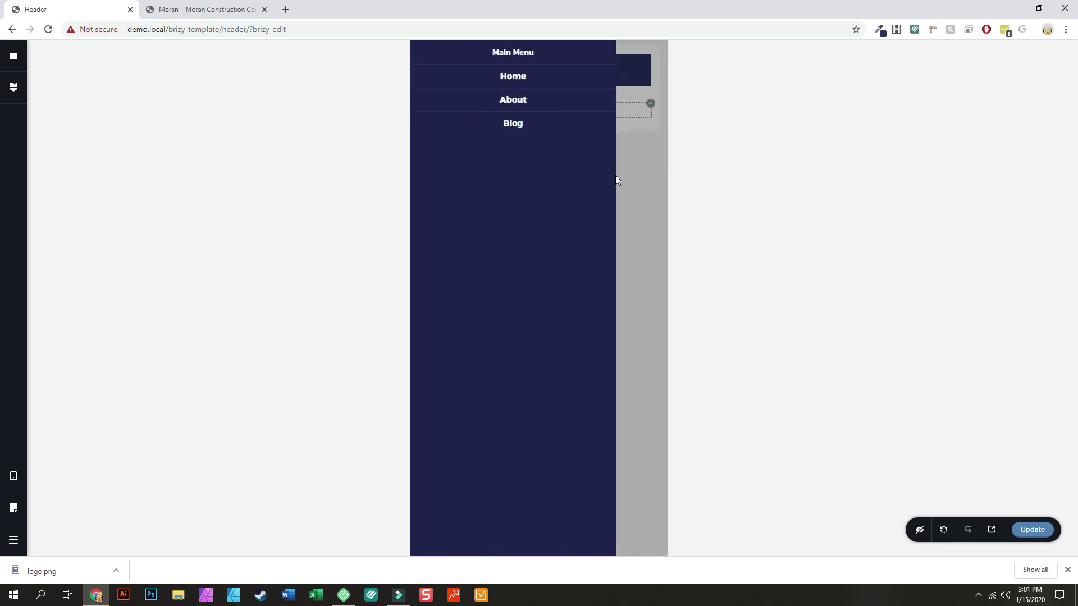
left_click(621, 203)
left_click(539, 111)
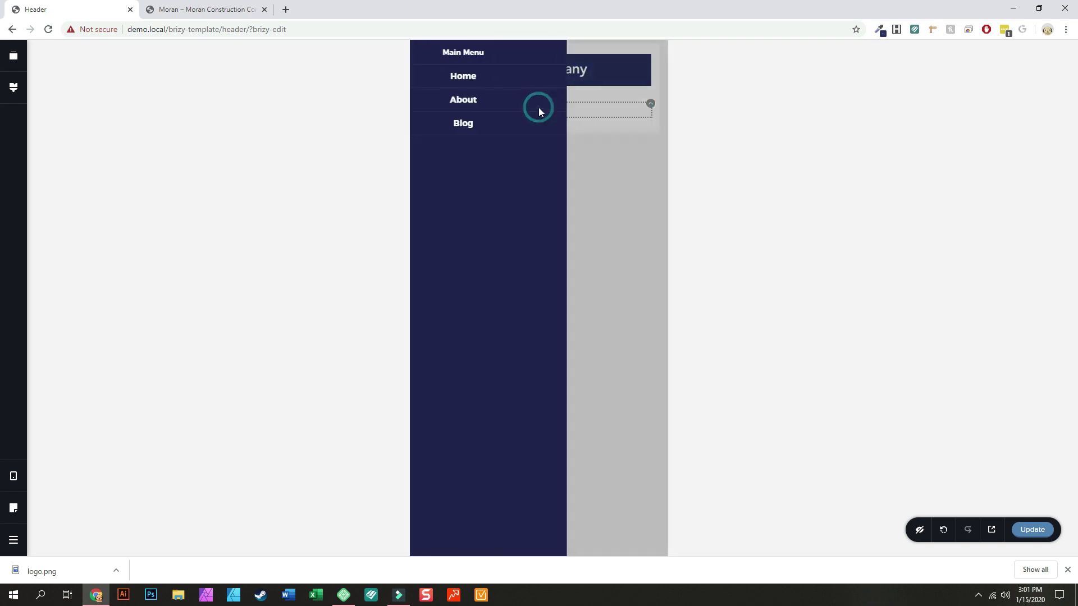
left_click(641, 184)
left_click(539, 111)
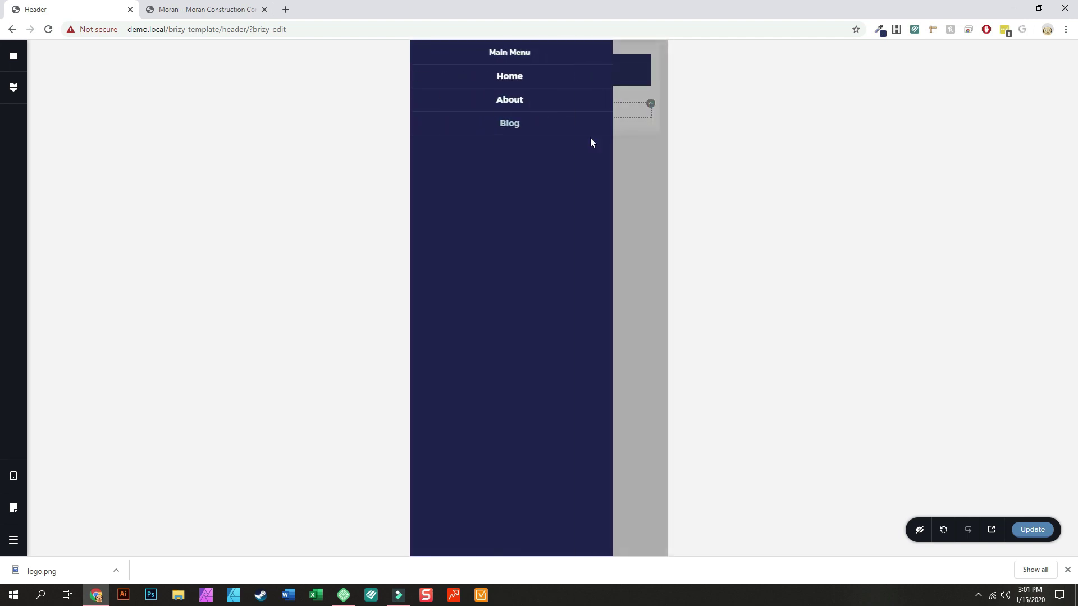
left_click(644, 175)
left_click(539, 113)
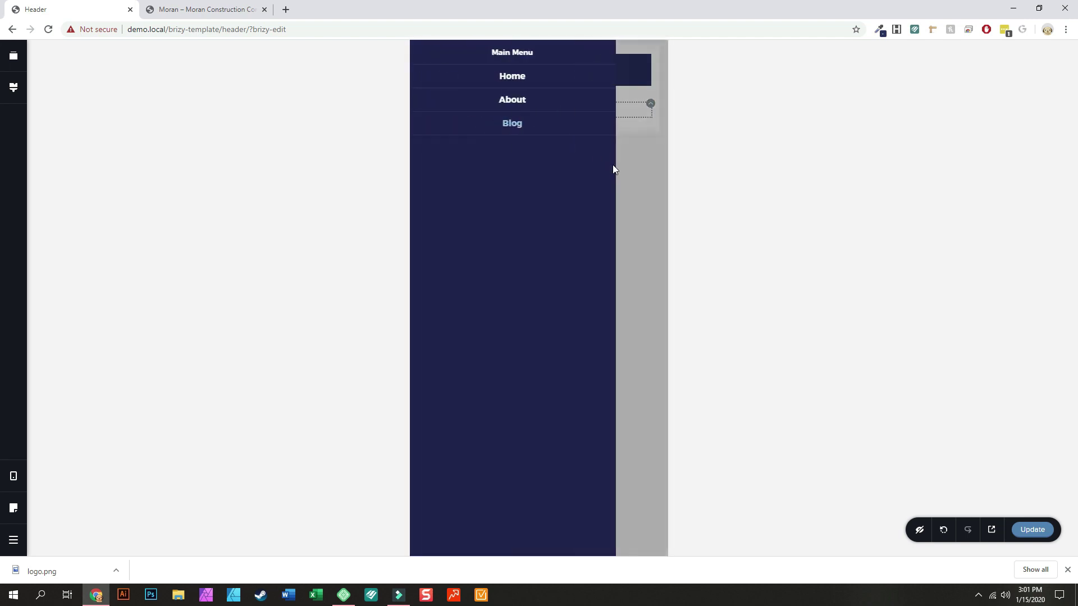
left_click(635, 176)
left_click(647, 98)
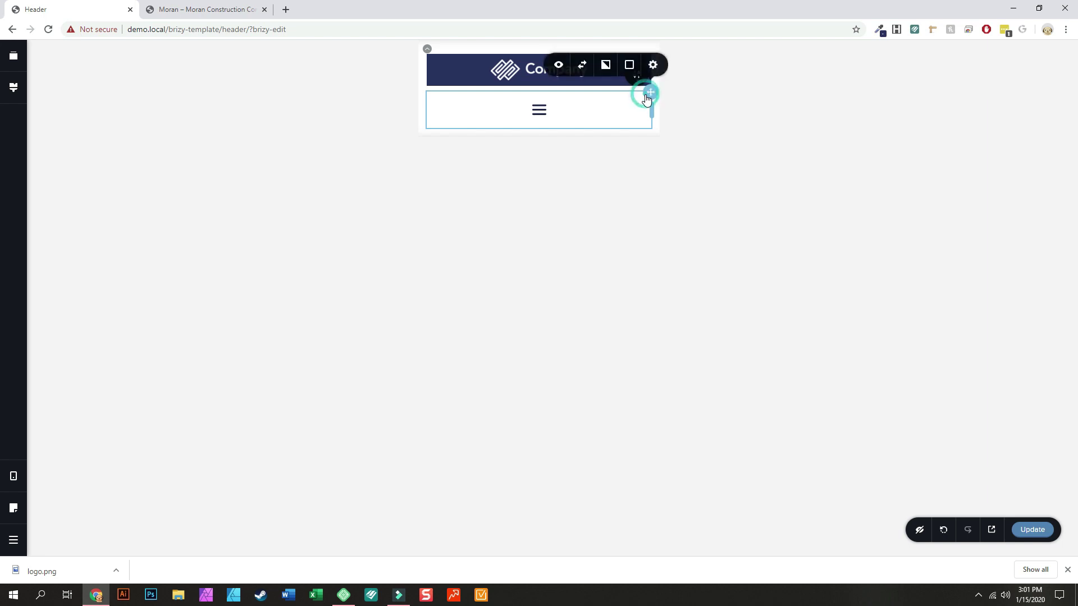
left_click(540, 115)
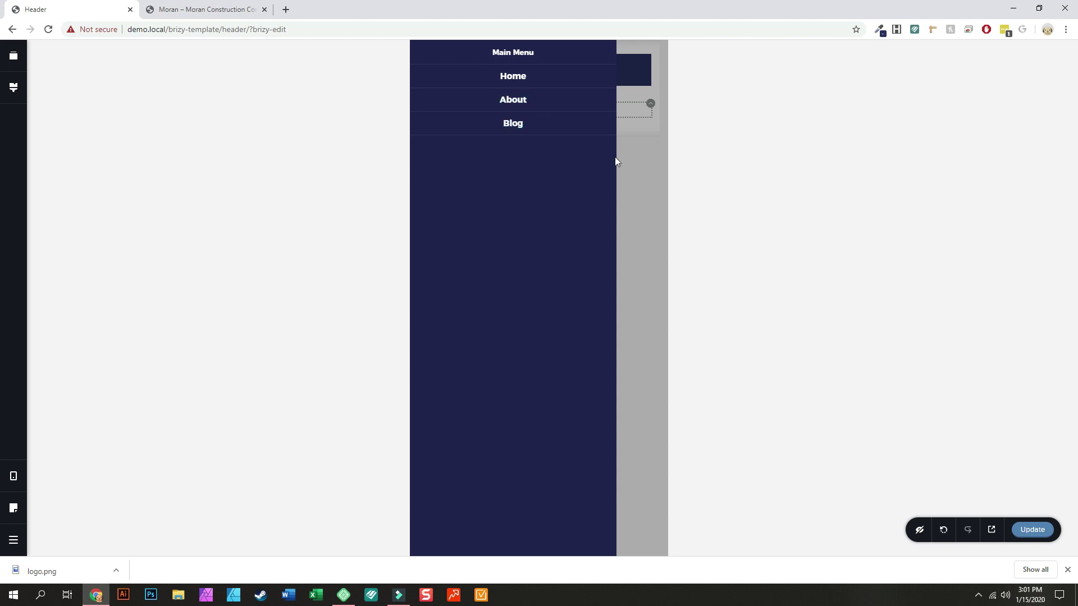
Return to the desktop view and open the menu's detailed styling settings.
left_click(13, 476)
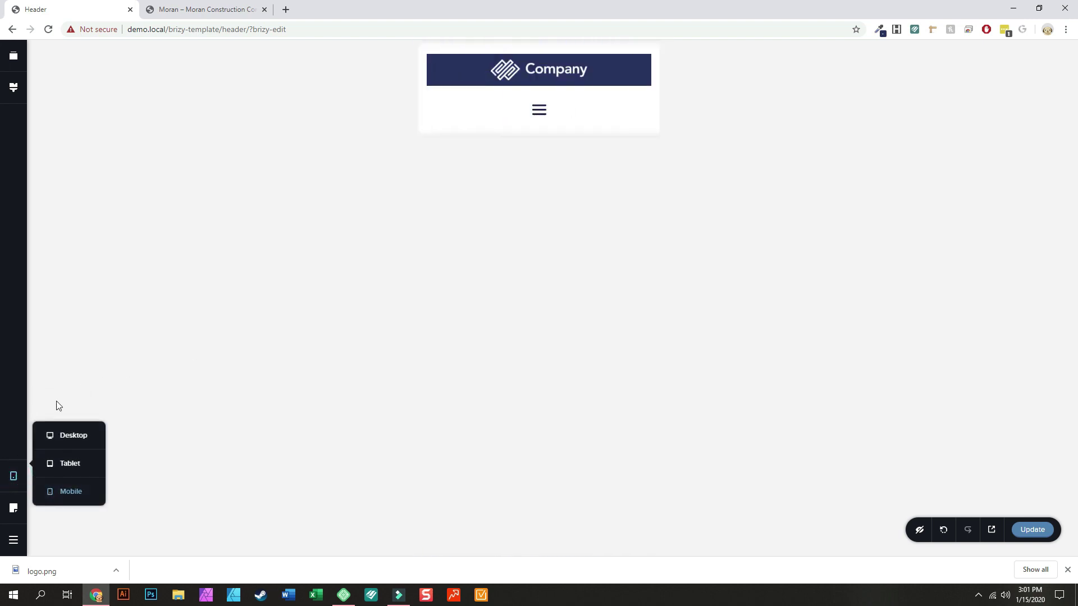
left_click(72, 436)
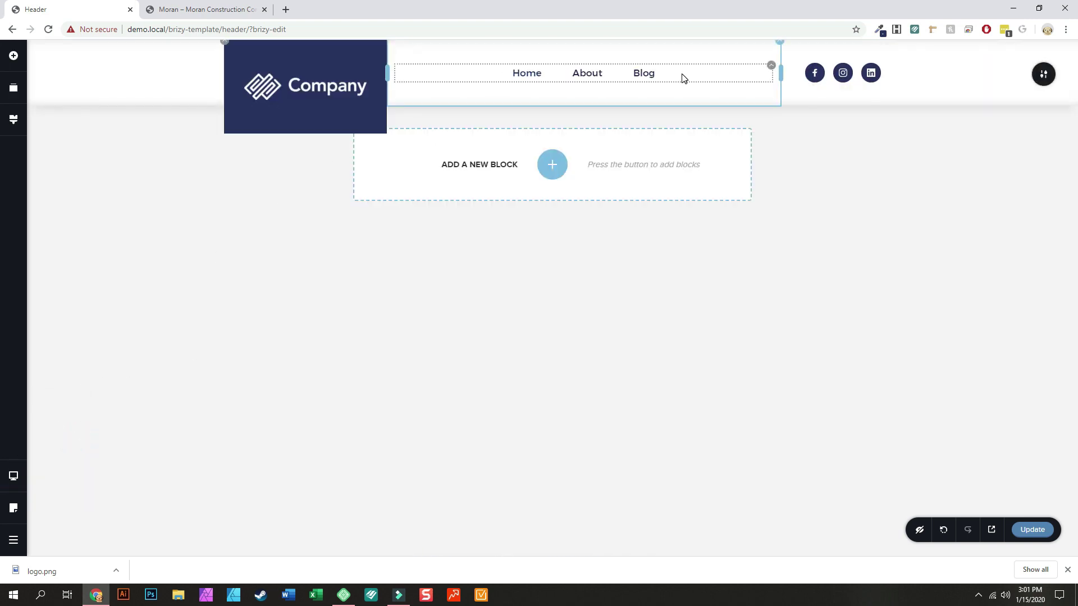
left_click(597, 76)
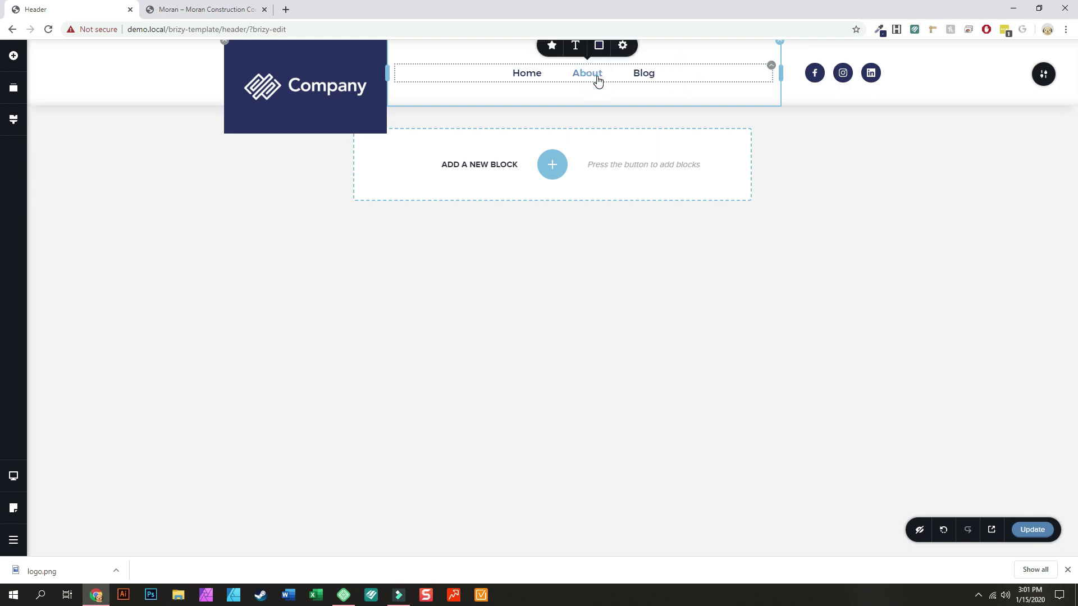
left_click(623, 46)
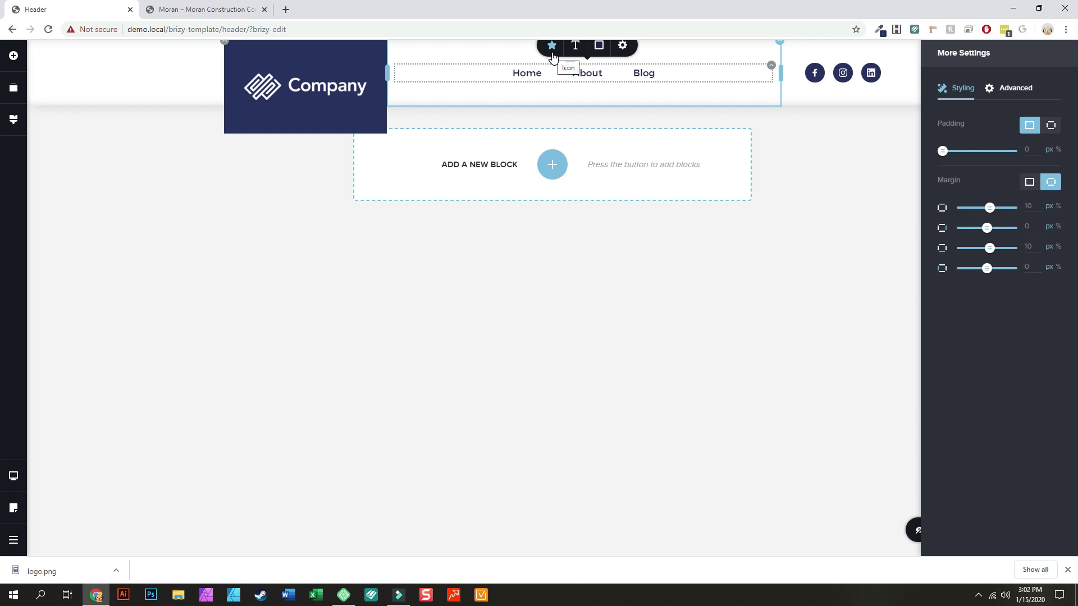
Check the header menu's typography and Heading 6 style options, and try selecting the Home and Blog menu labels.
left_click(587, 77)
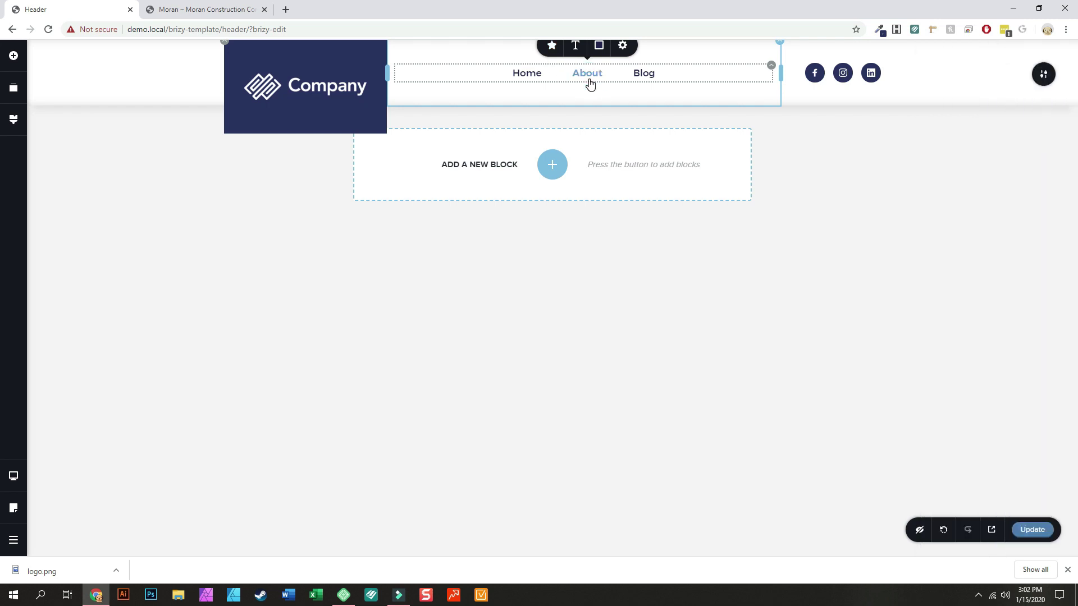
left_click(576, 48)
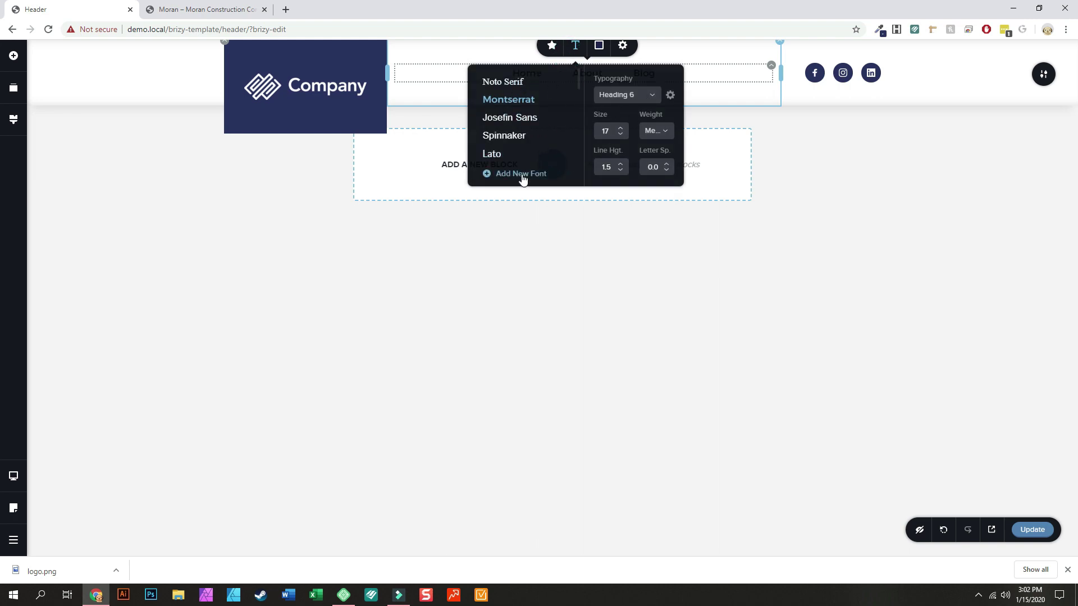
left_click(669, 94)
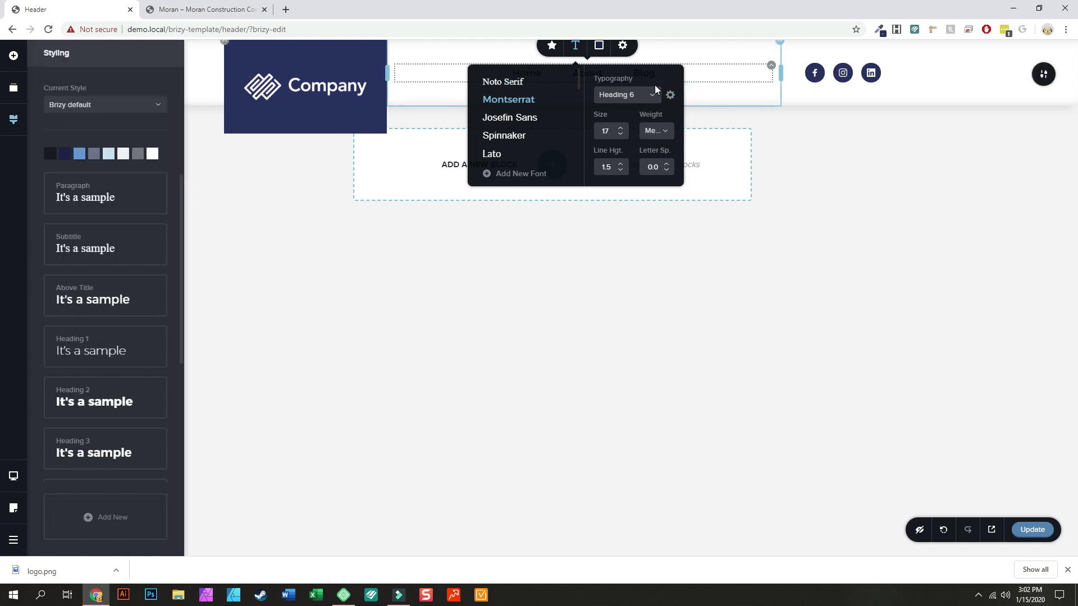
left_click(734, 54)
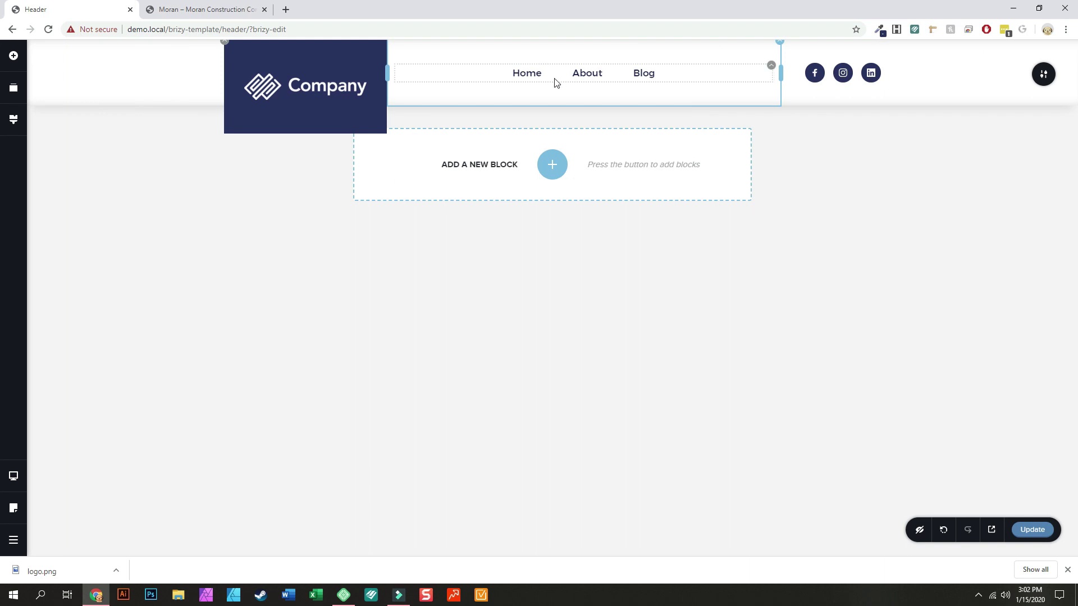
left_click(530, 74)
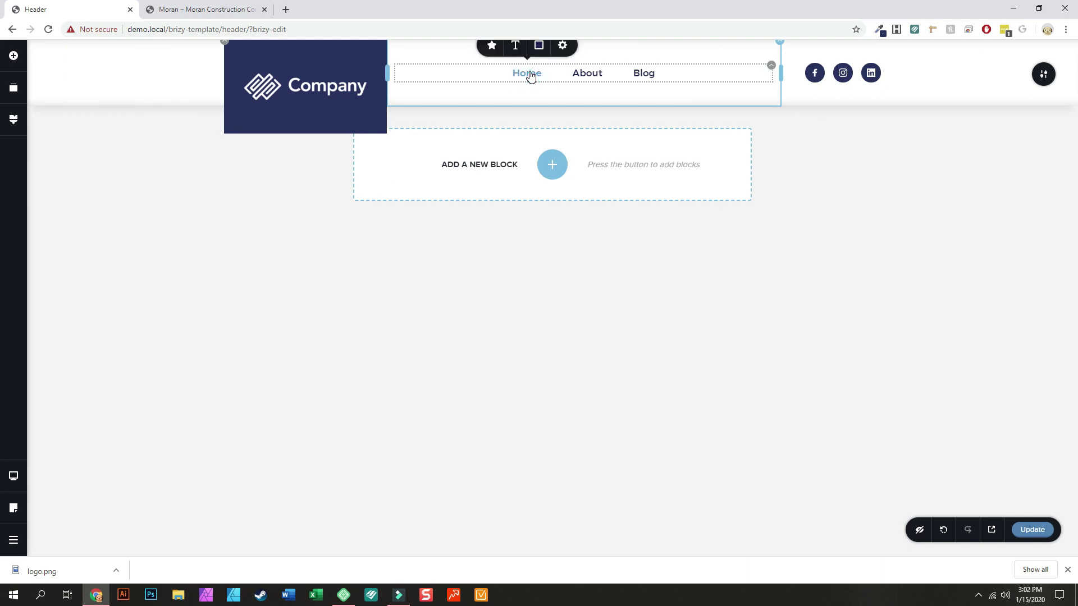
left_click(548, 75)
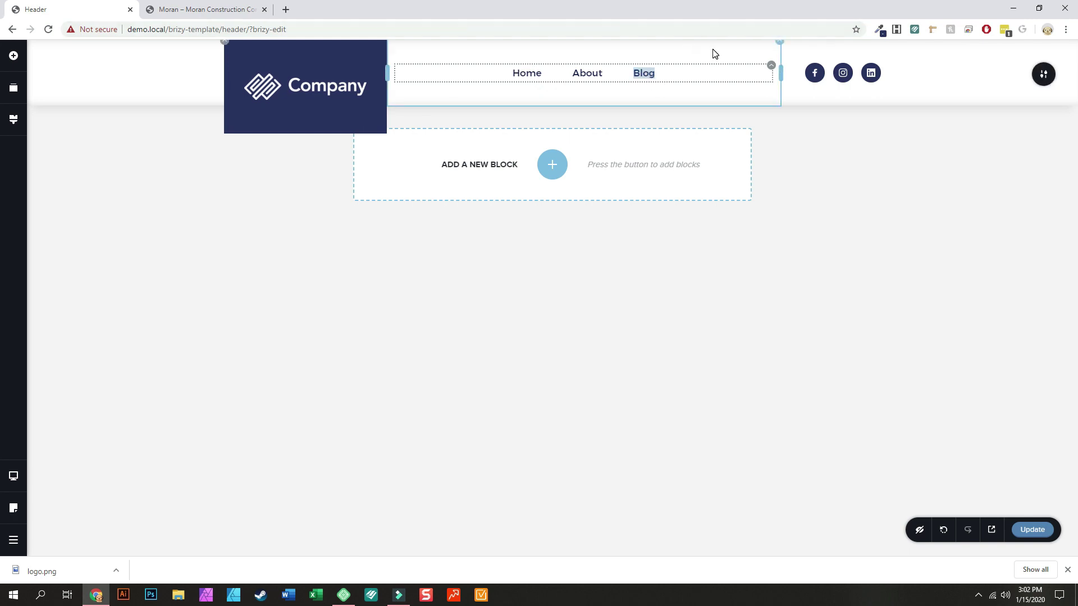
left_click(662, 77)
left_click(657, 73)
Open the WordPress dashboard in a new browser tab and go to the Menus page for the main navigation.
left_click(13, 540)
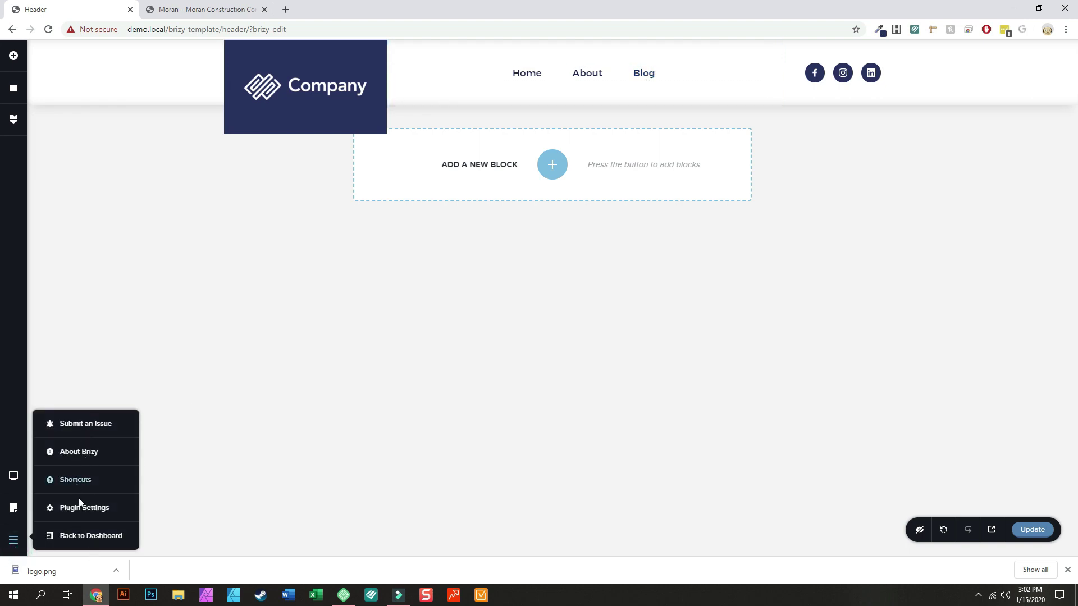
right_click(88, 540)
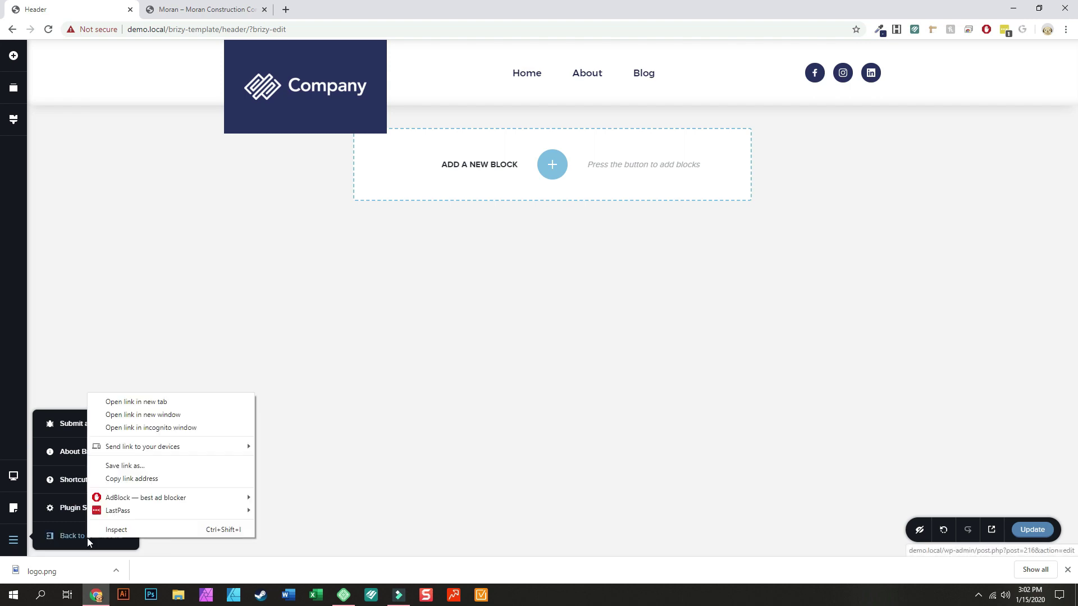
left_click(143, 405)
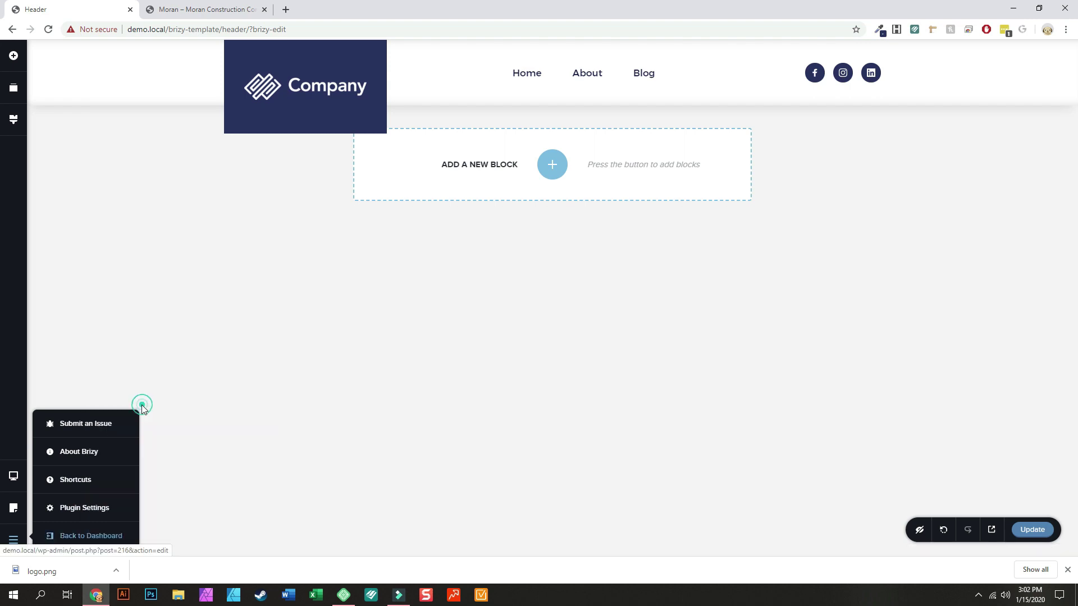
left_click(183, 9)
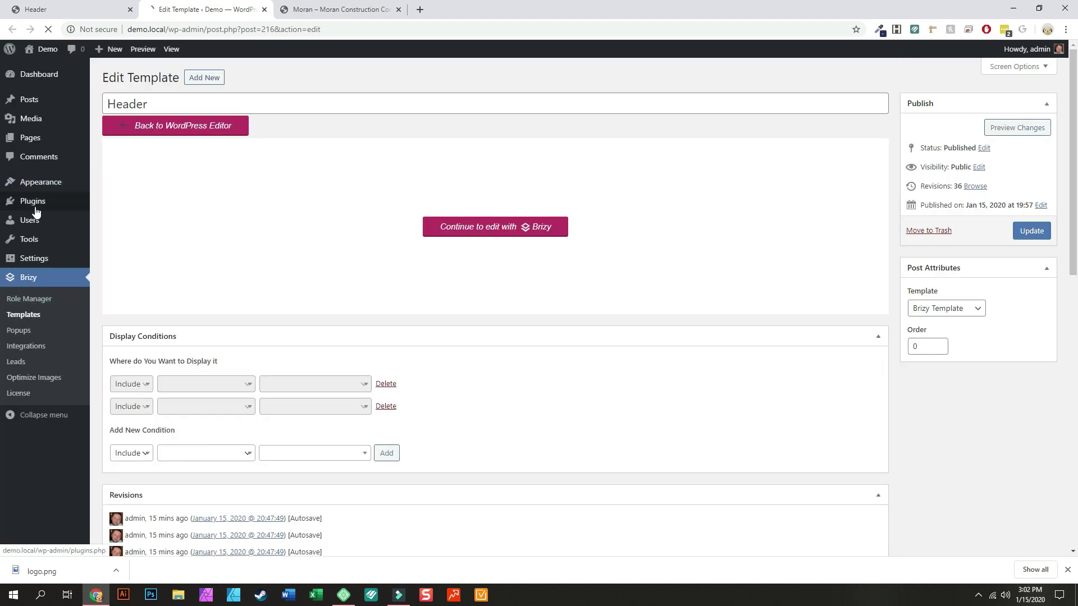
mouse_move(34, 184)
left_click(121, 235)
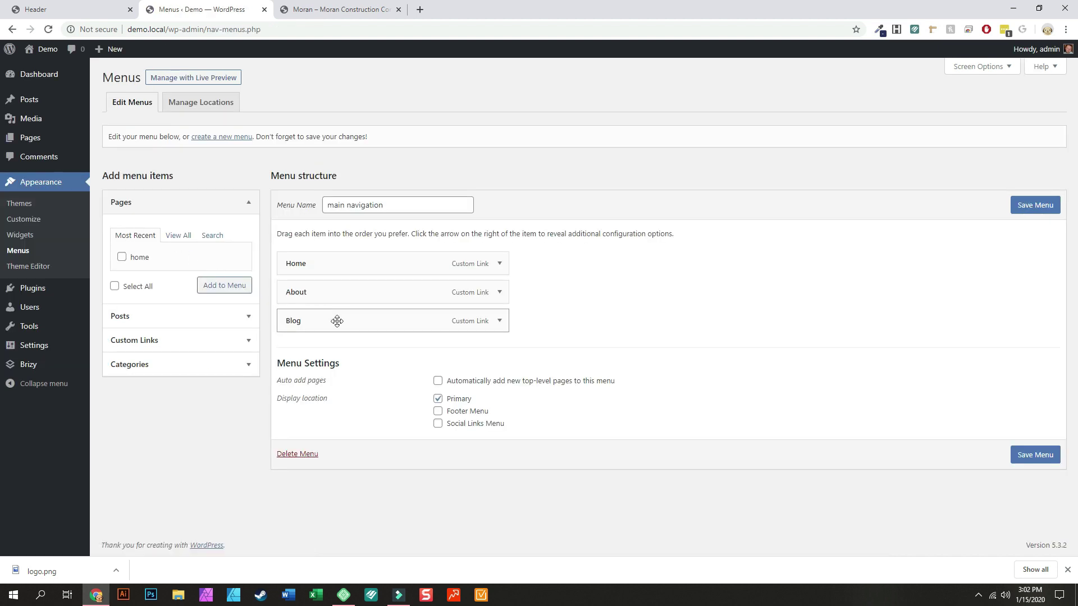
Change the Blog item's navigation label to BLOG and save the main navigation menu.
left_click(499, 321)
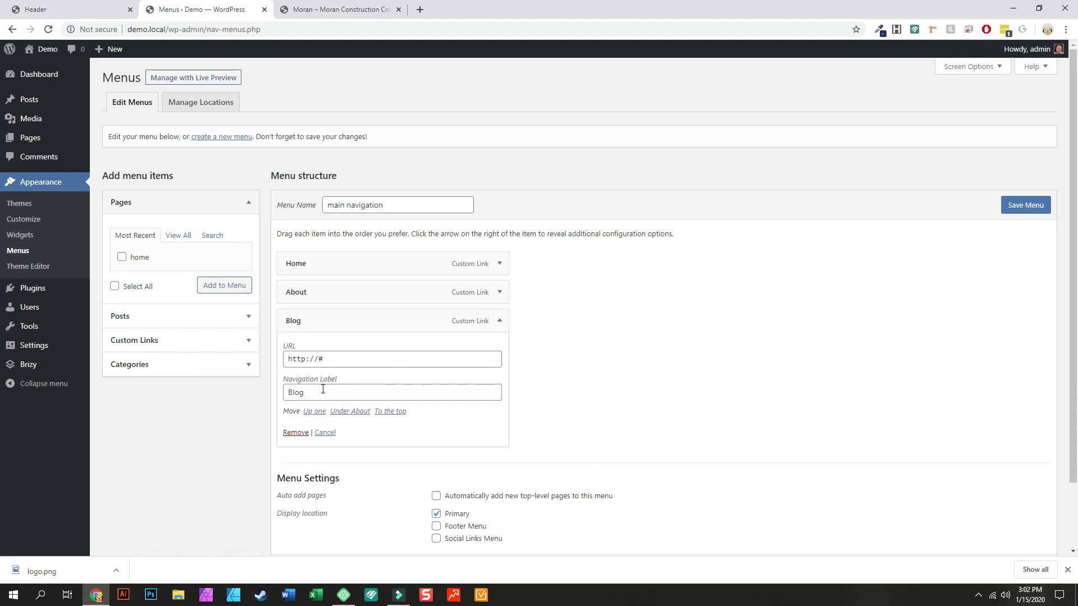
double_click(323, 389)
type("BLOG")
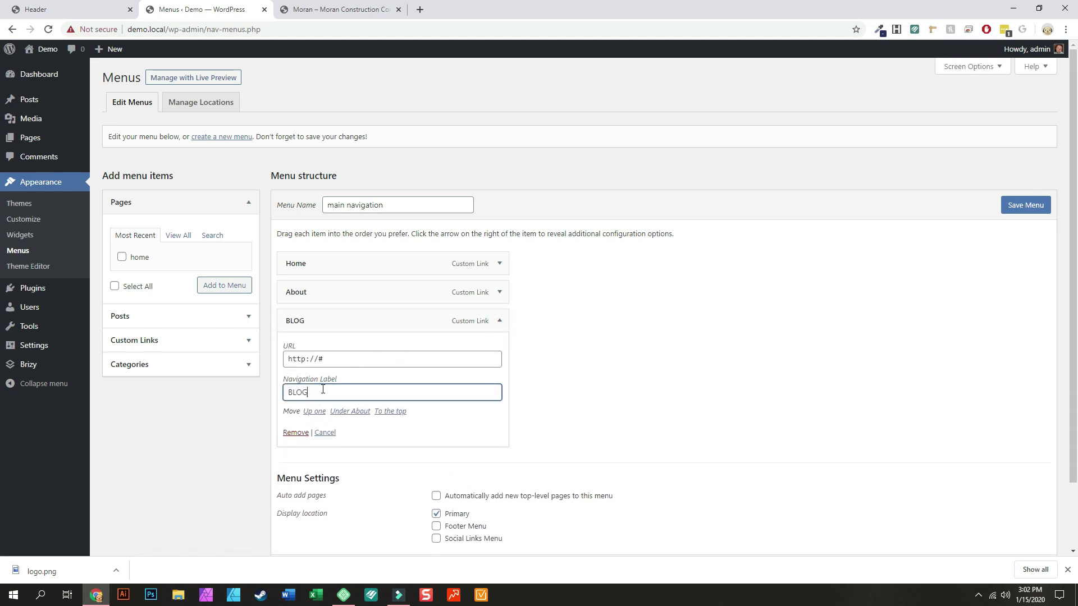
left_click(1034, 209)
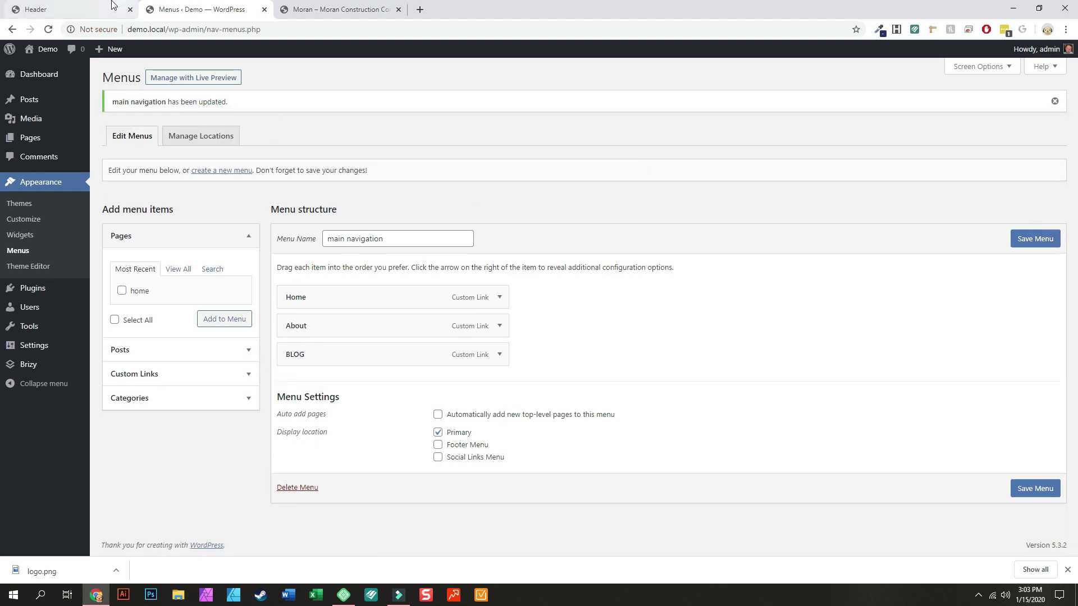
Return to the Header template in Brizy, update it and reload the editor to load the changed menu label.
left_click(87, 9)
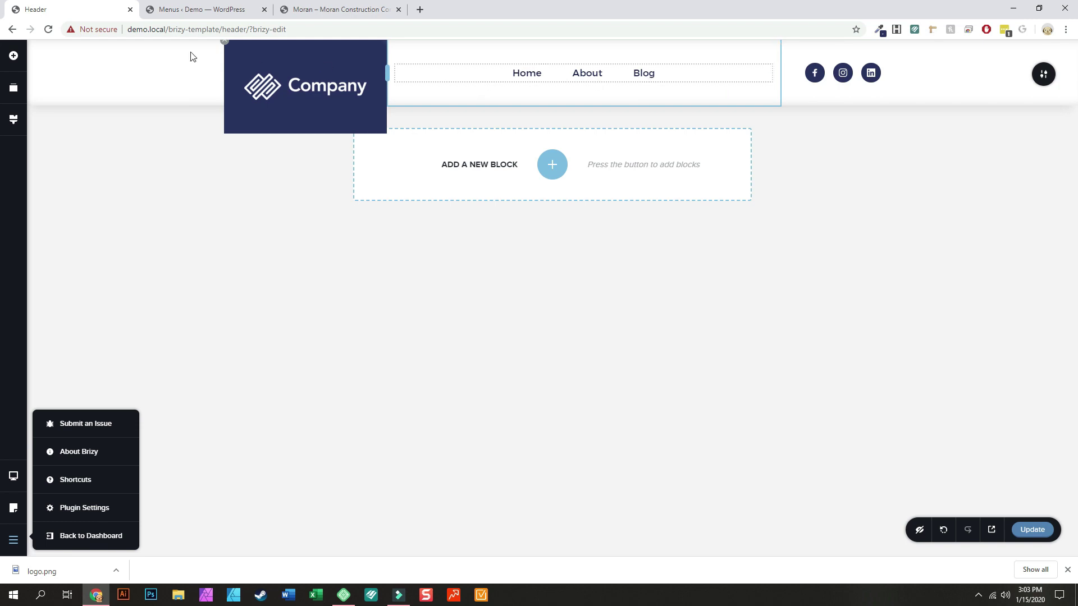
left_click(1037, 535)
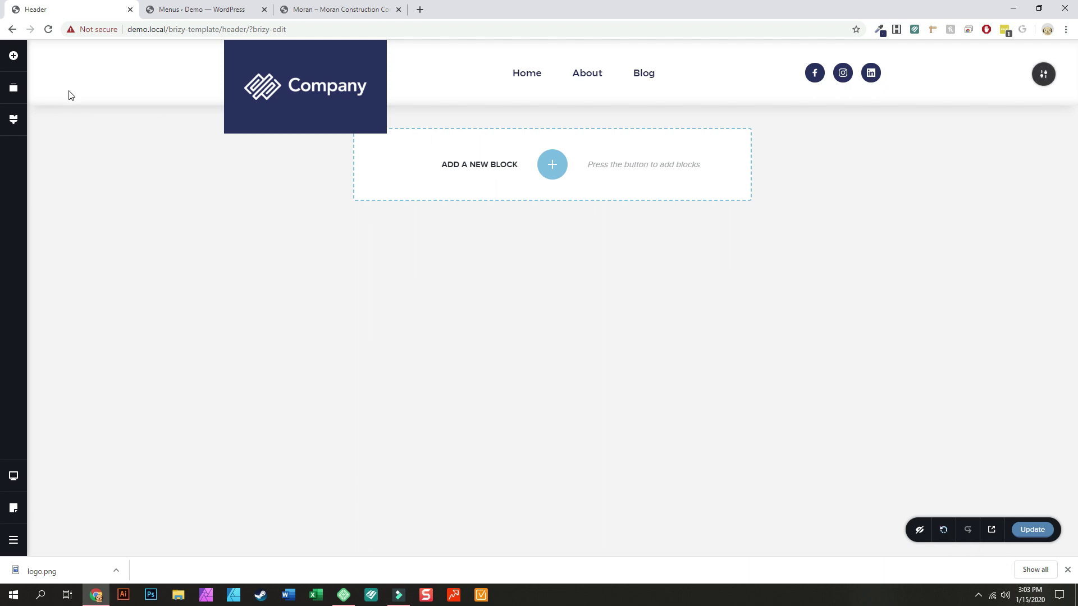
left_click(47, 31)
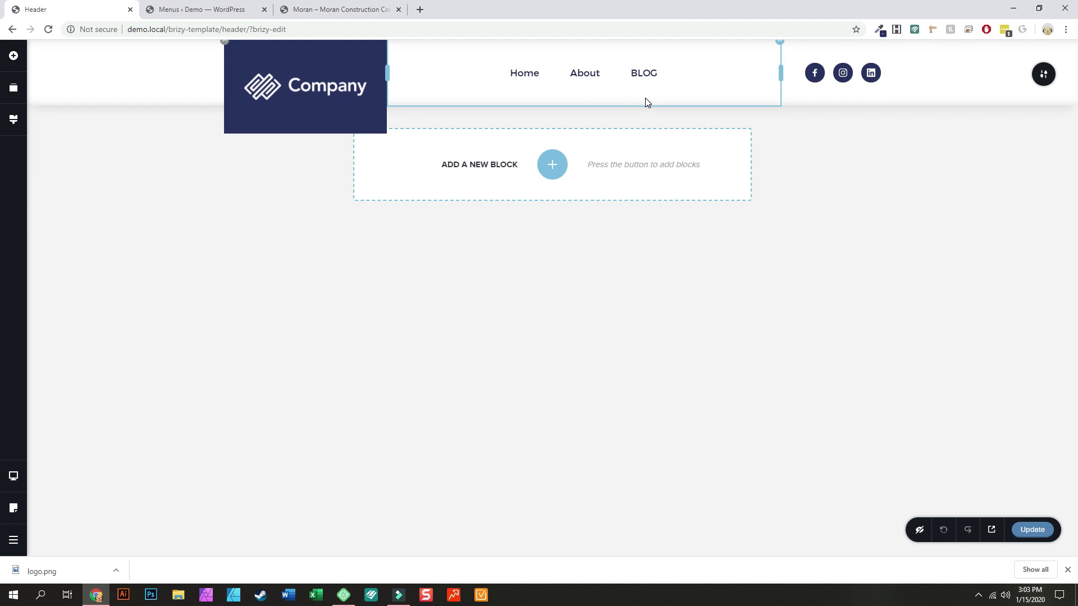
Check the typography settings of the reloaded header menu and dismiss the browser's download bar.
left_click(585, 74)
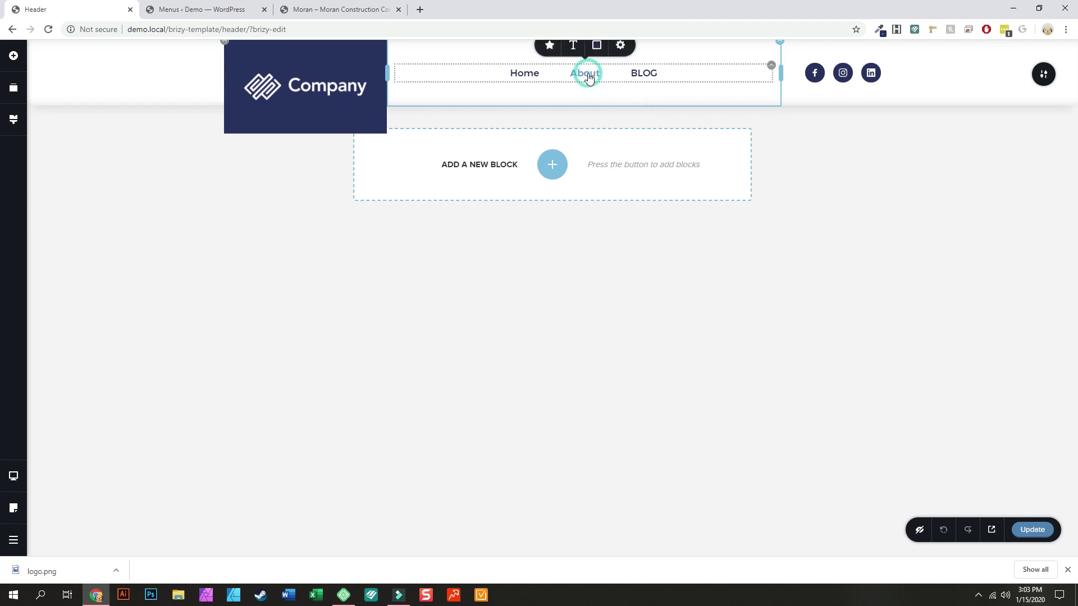
left_click(572, 47)
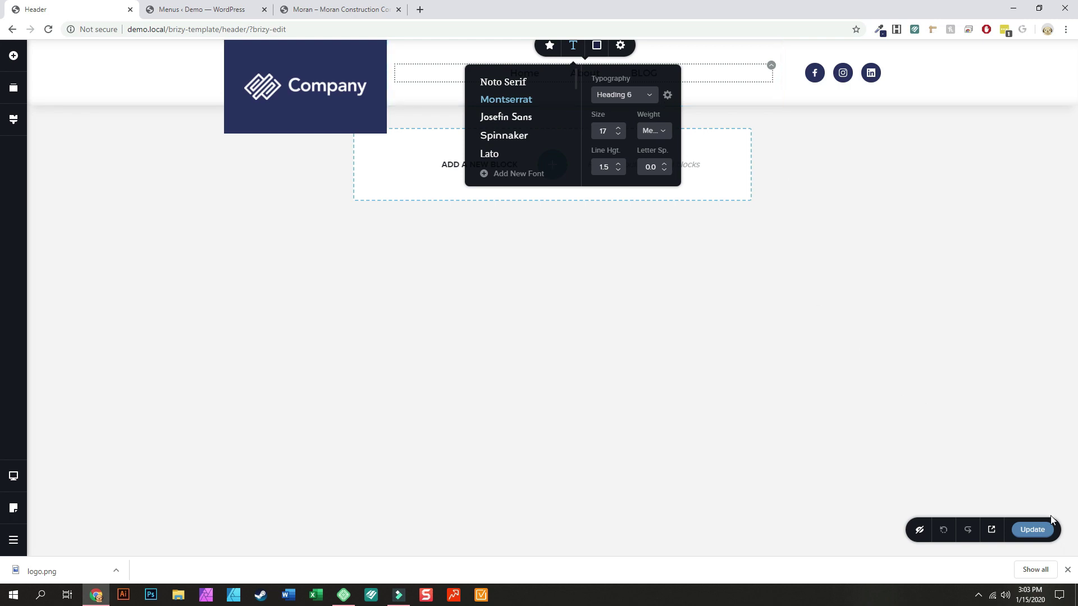
left_click(1068, 570)
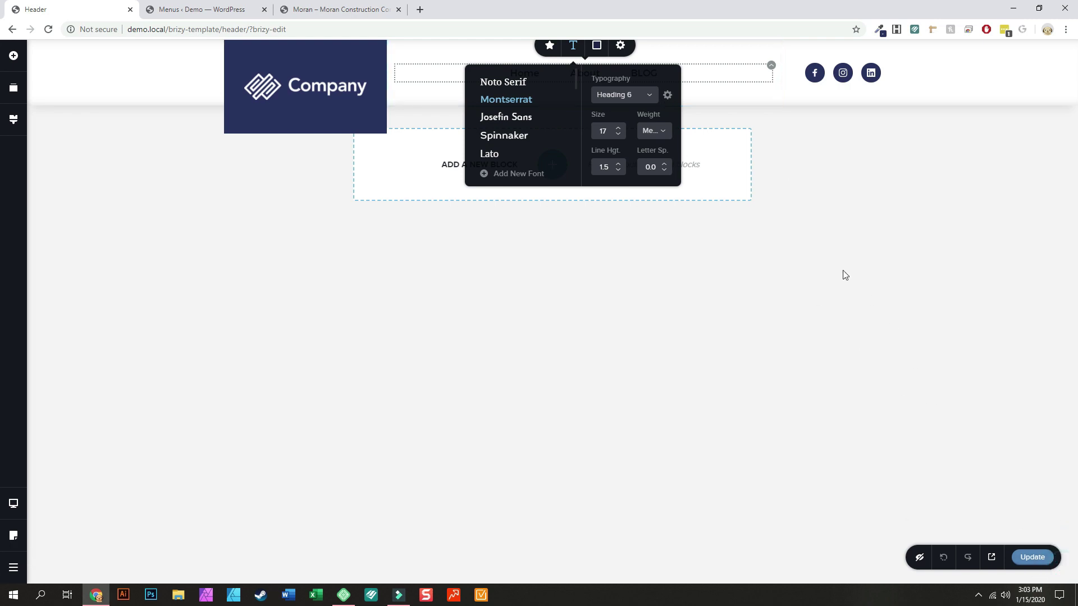
left_click(772, 144)
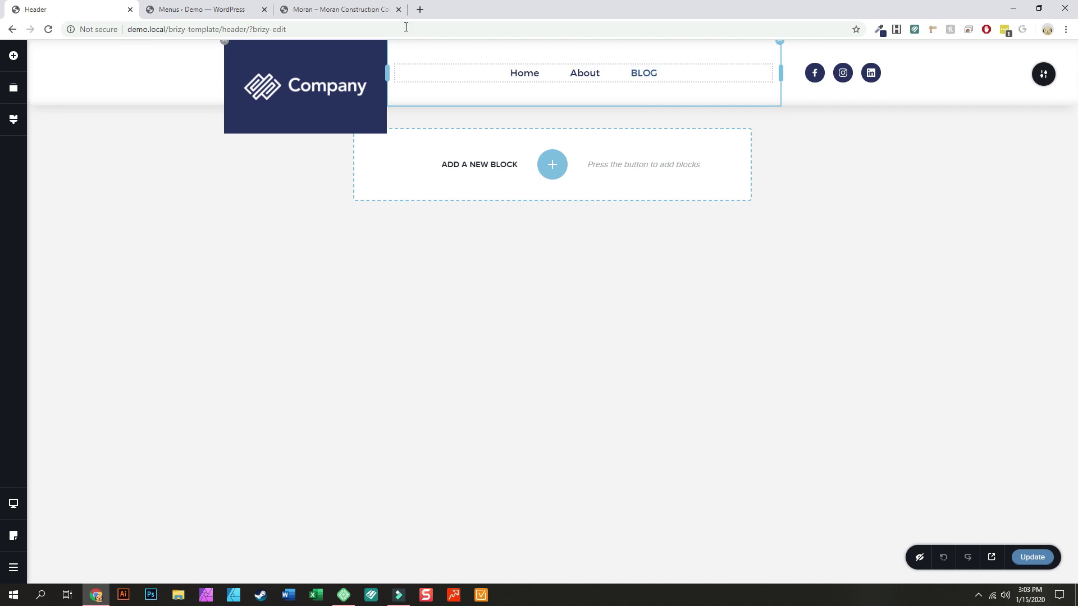
Restore the third menu item's navigation label to Blog, save the menu in WordPress, and reload the Brizy Header editor.
left_click(228, 10)
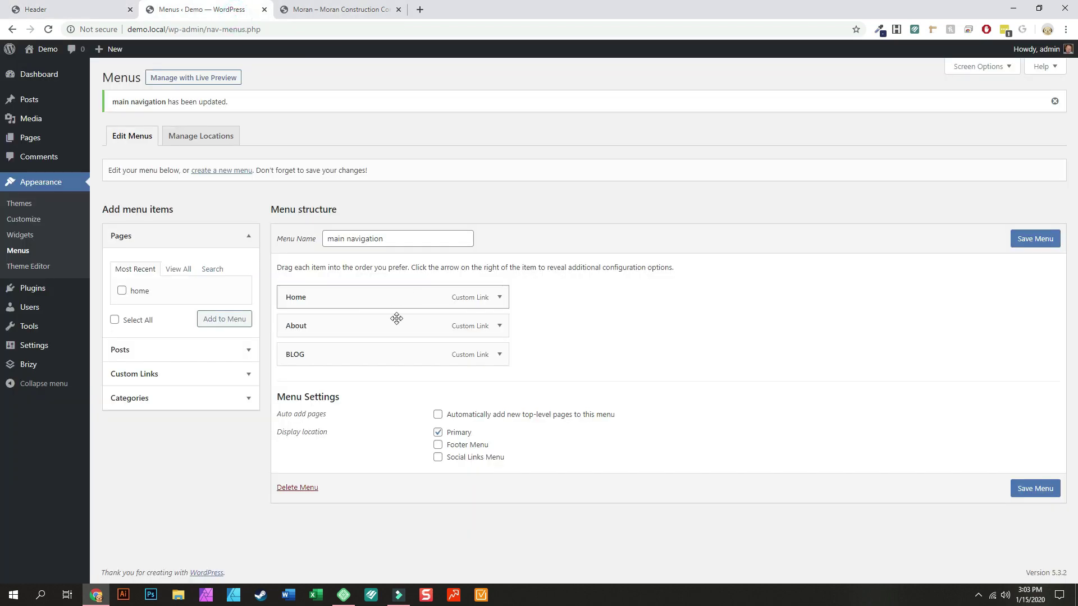
left_click(500, 354)
left_click(332, 429)
double_click(331, 429)
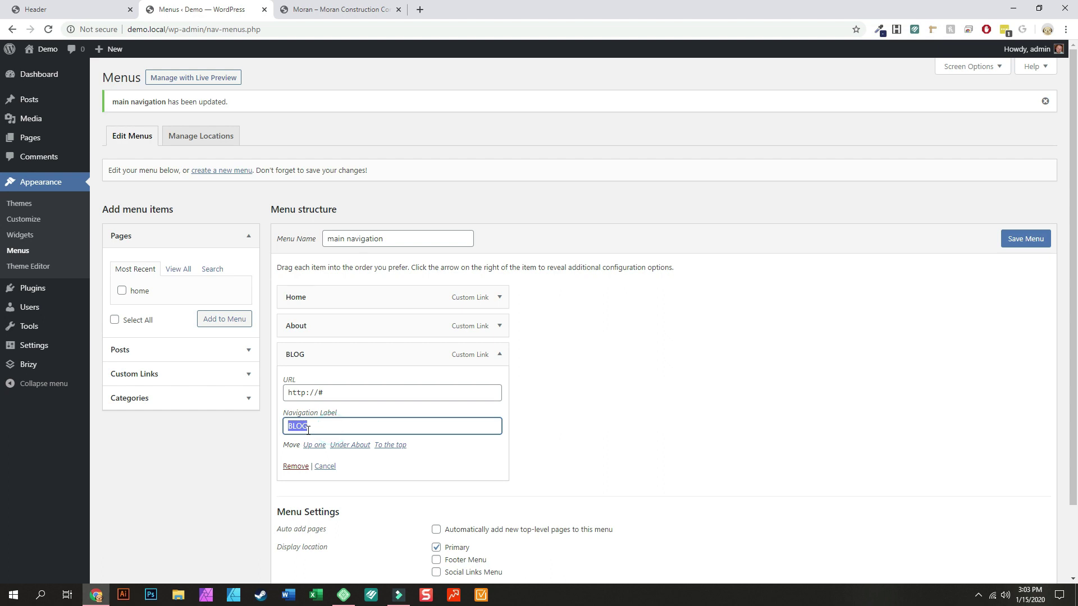
type("Blog")
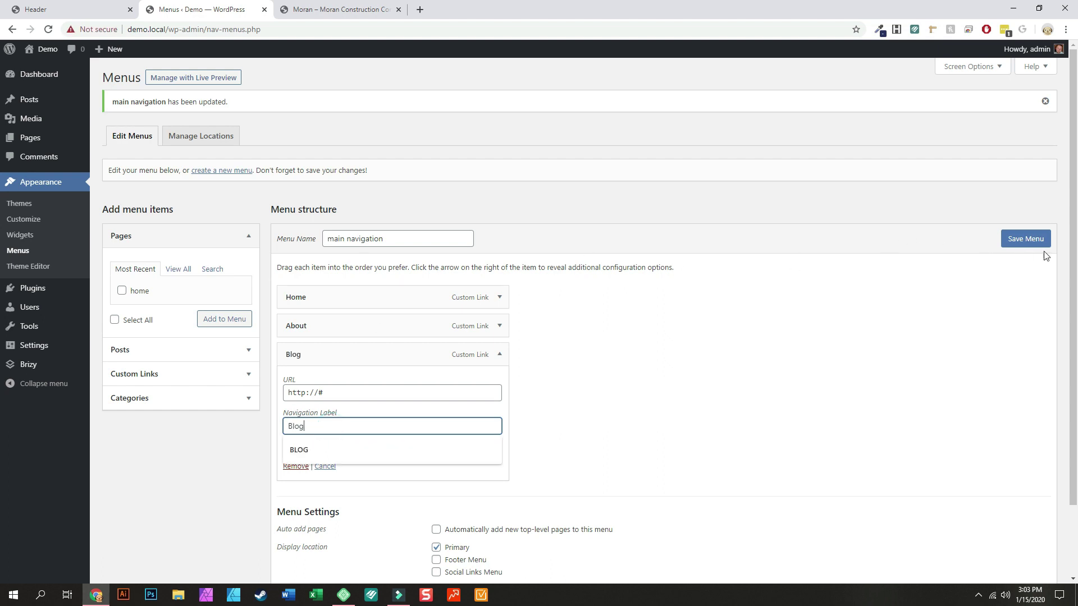
left_click(1039, 242)
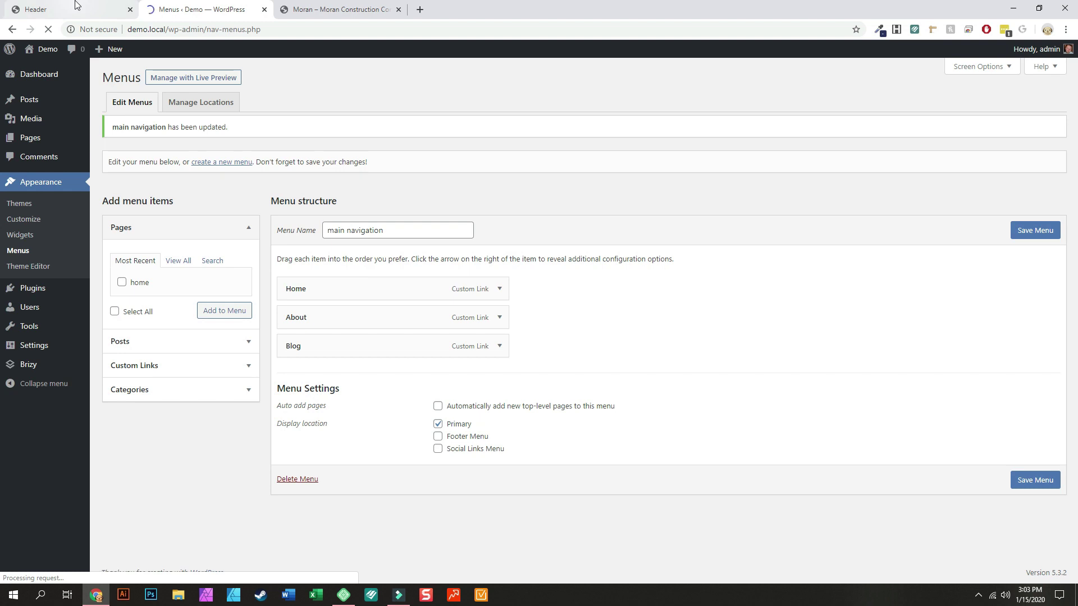
left_click(73, 9)
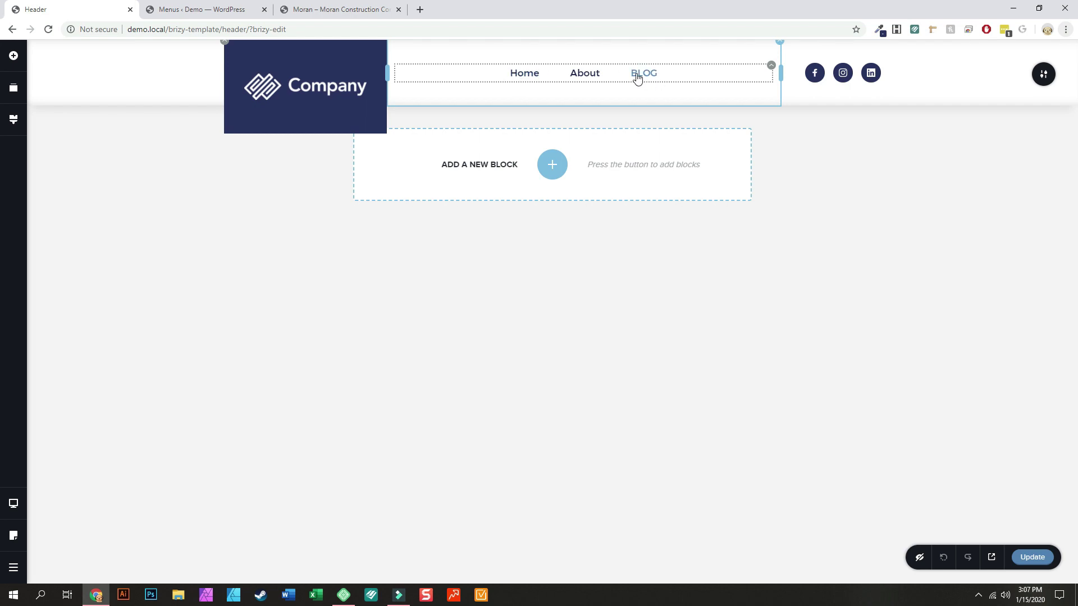
left_click(49, 30)
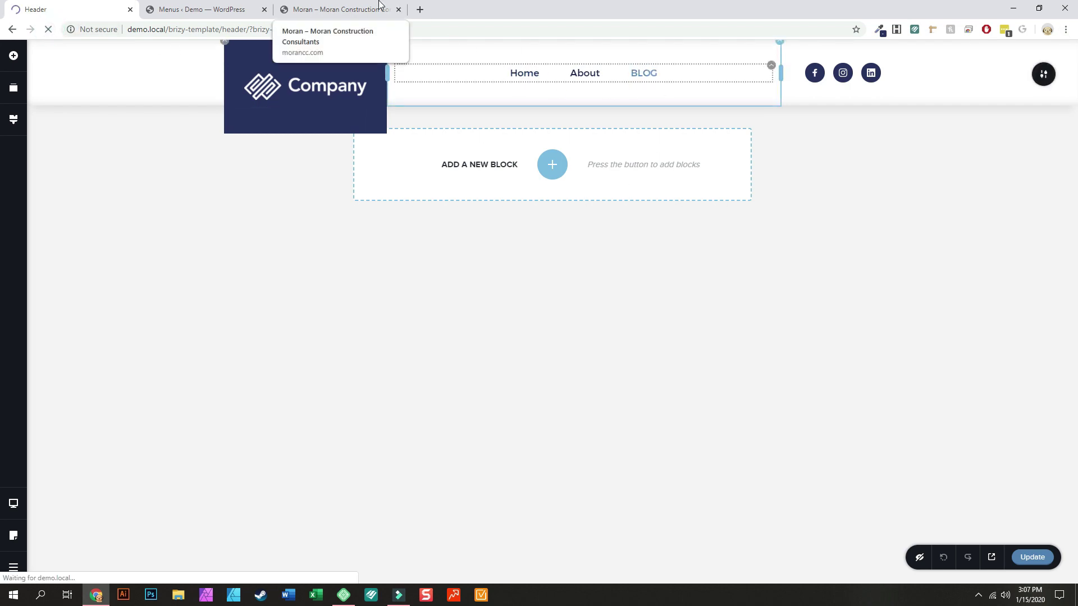
Inspect the separator between ABOUT and SERVICES on the Moran site with the browser's developer tools, checking its CSS rules and ::before element.
left_click(340, 9)
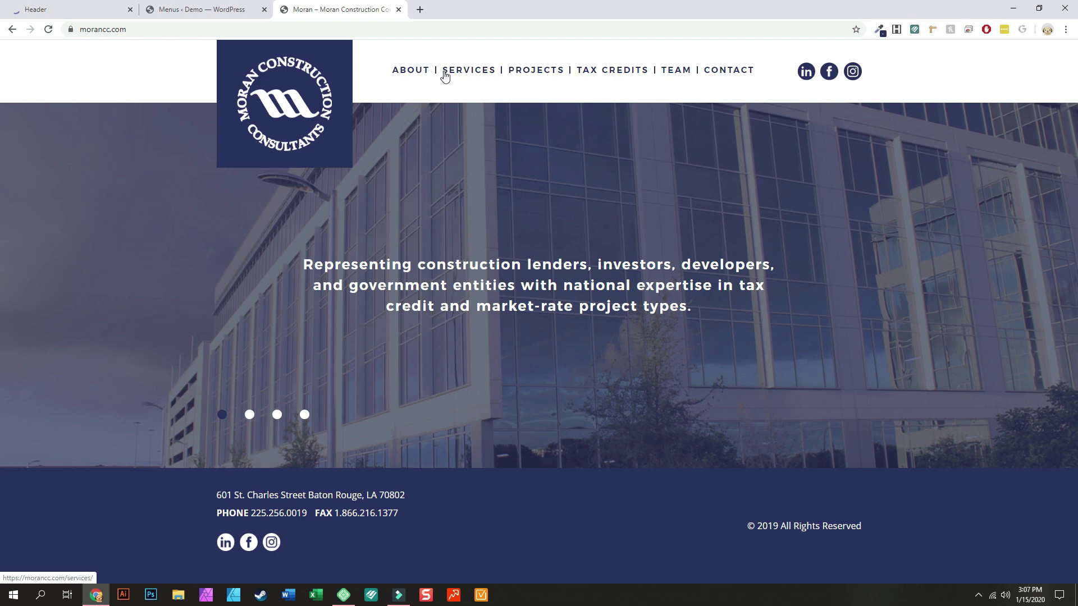
left_click_drag(440, 74, 429, 73)
right_click(434, 67)
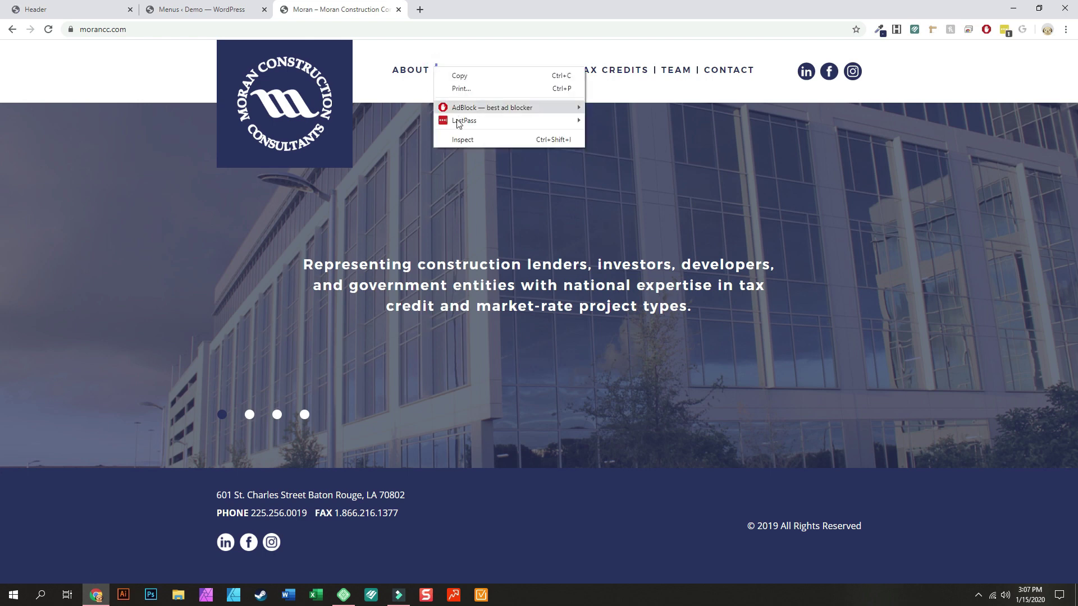
left_click(463, 140)
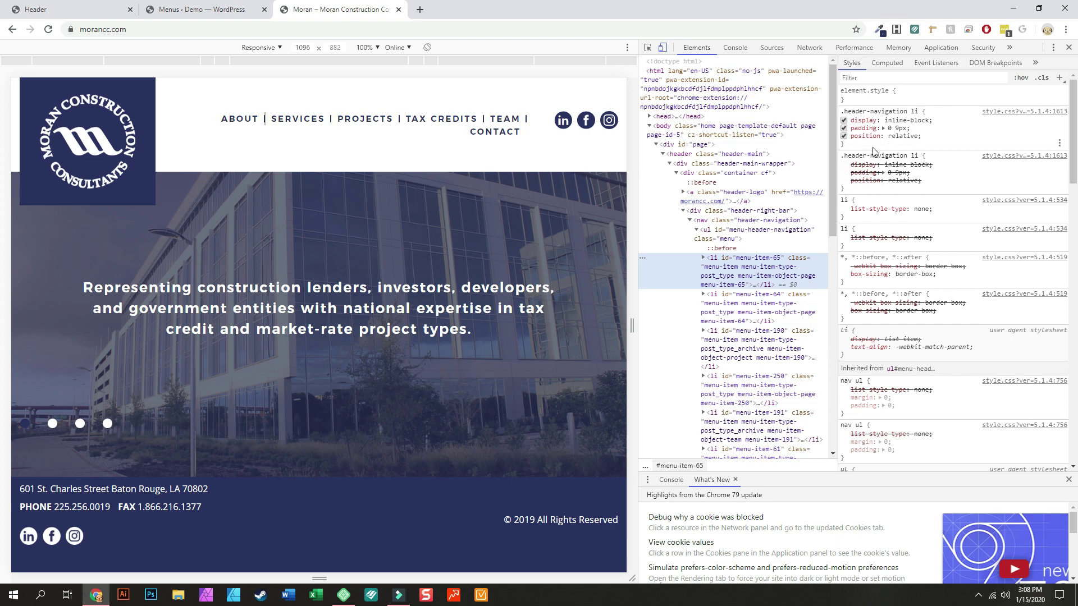
scroll(926, 258, "down", 2)
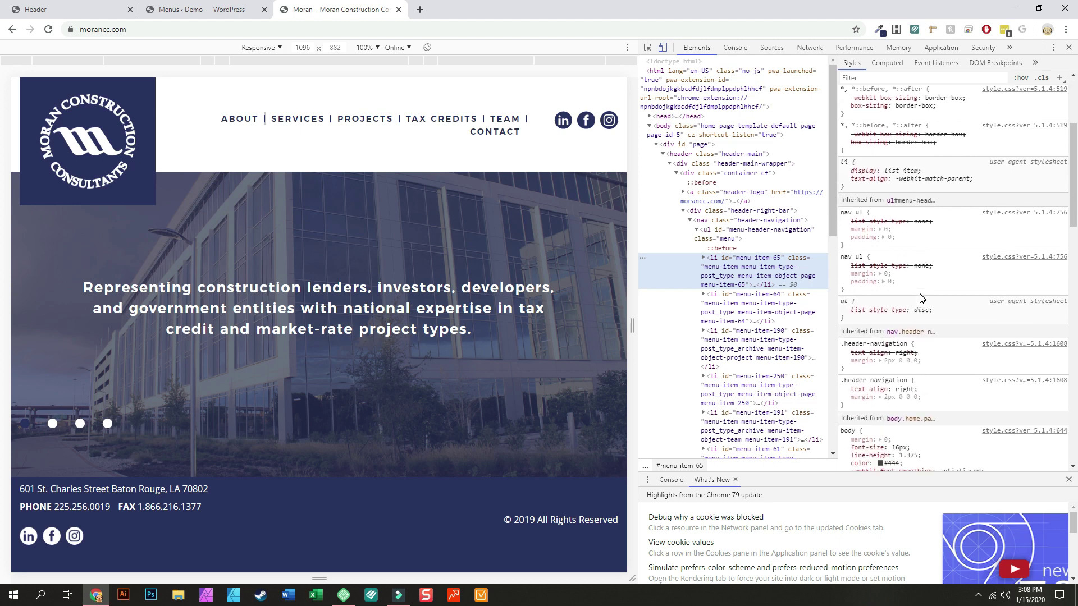
scroll(921, 299, "down", 2)
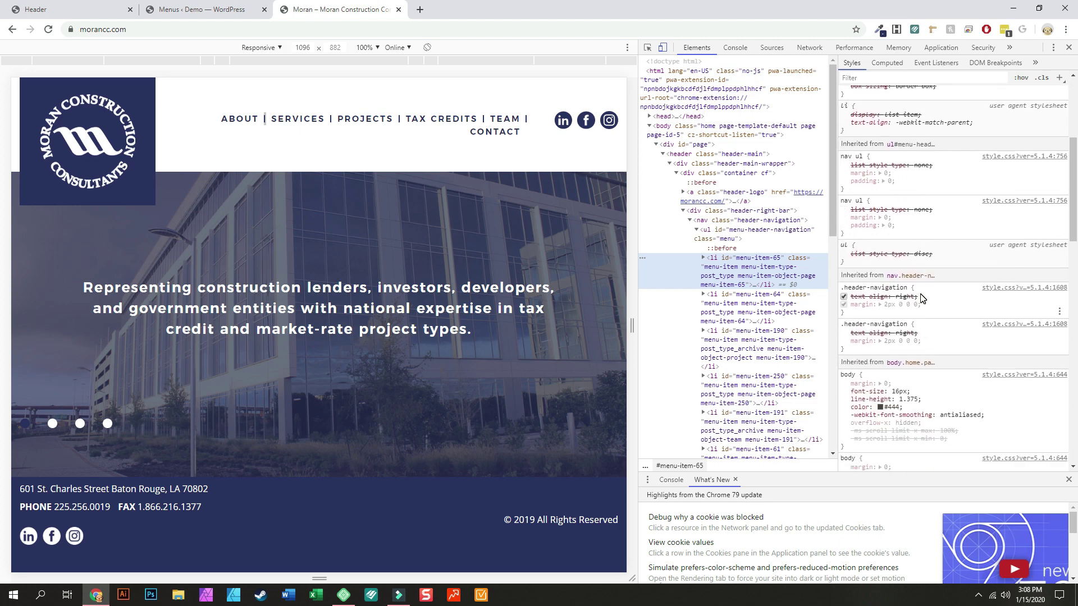
scroll(922, 298, "up", 4)
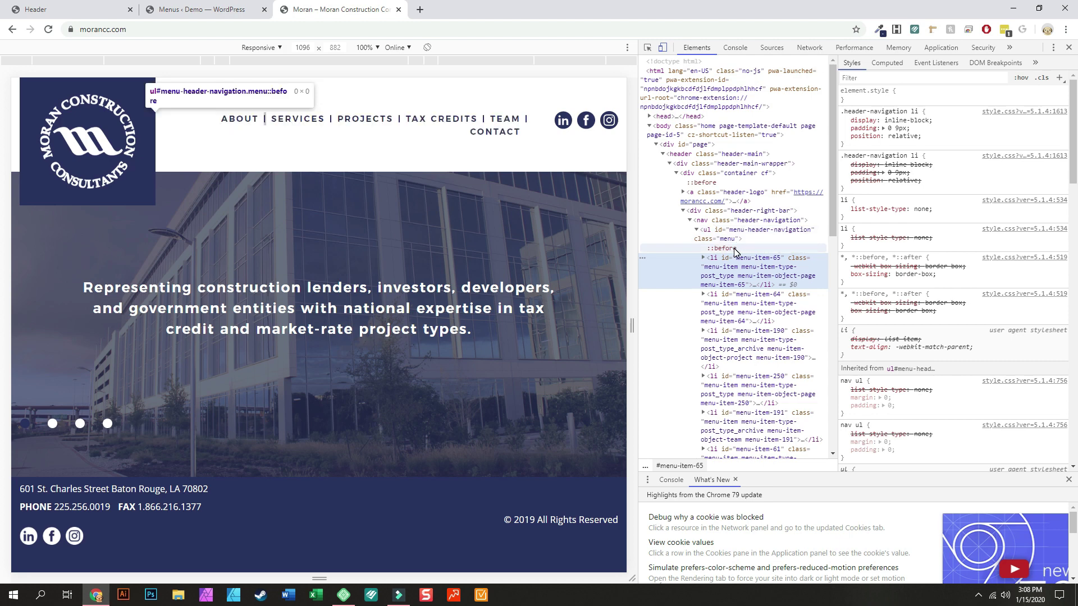
left_click(727, 249)
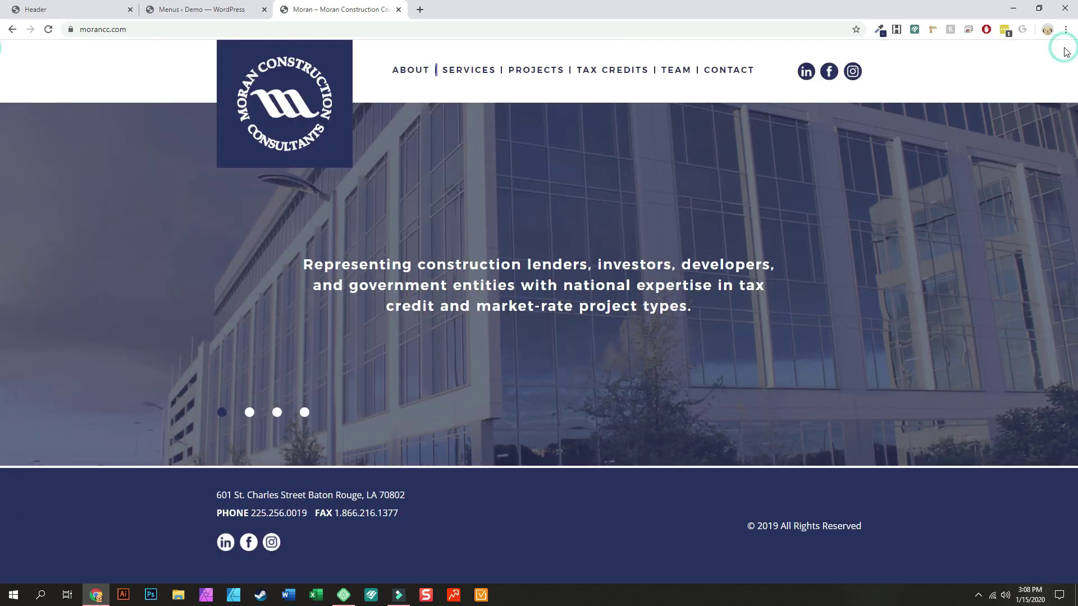
left_click(1066, 52)
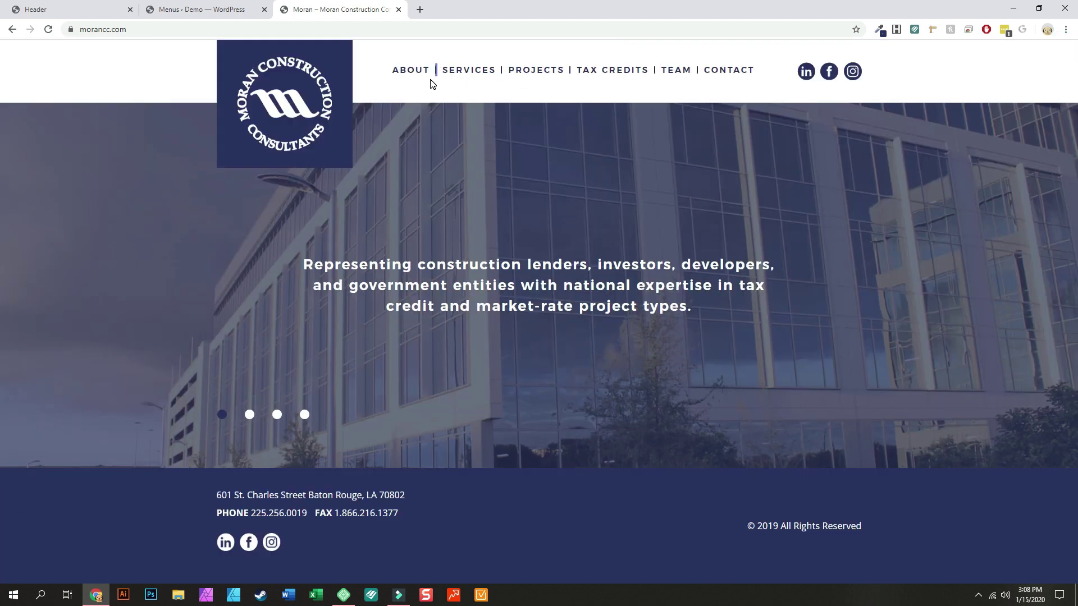
Return to the Header template in Brizy and examine the navigation menu's styling and advanced settings for a separator option.
left_click(200, 9)
left_click(68, 9)
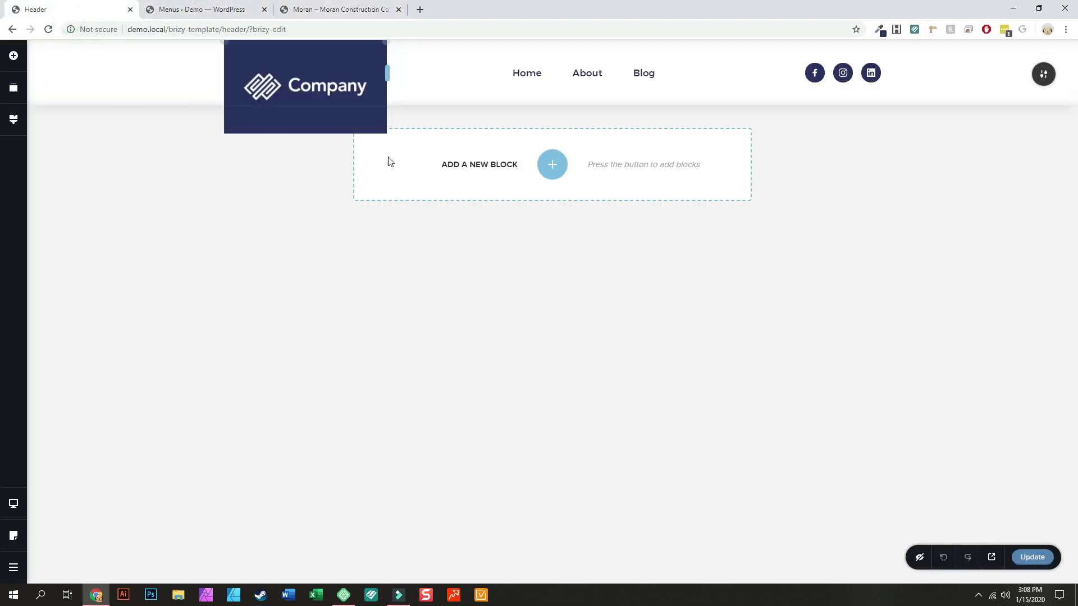
left_click(545, 73)
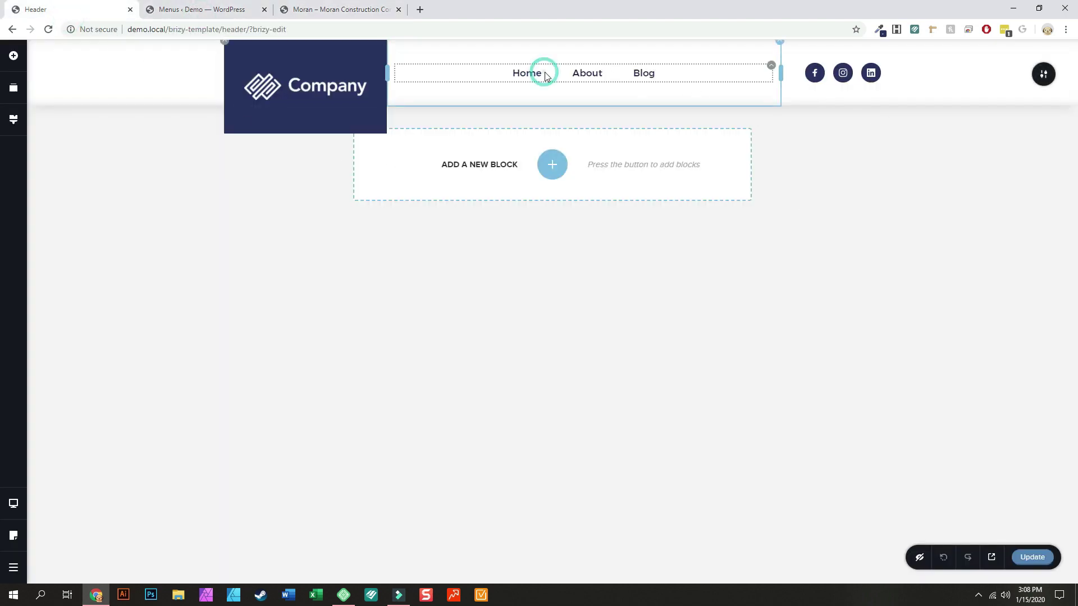
left_click(773, 67)
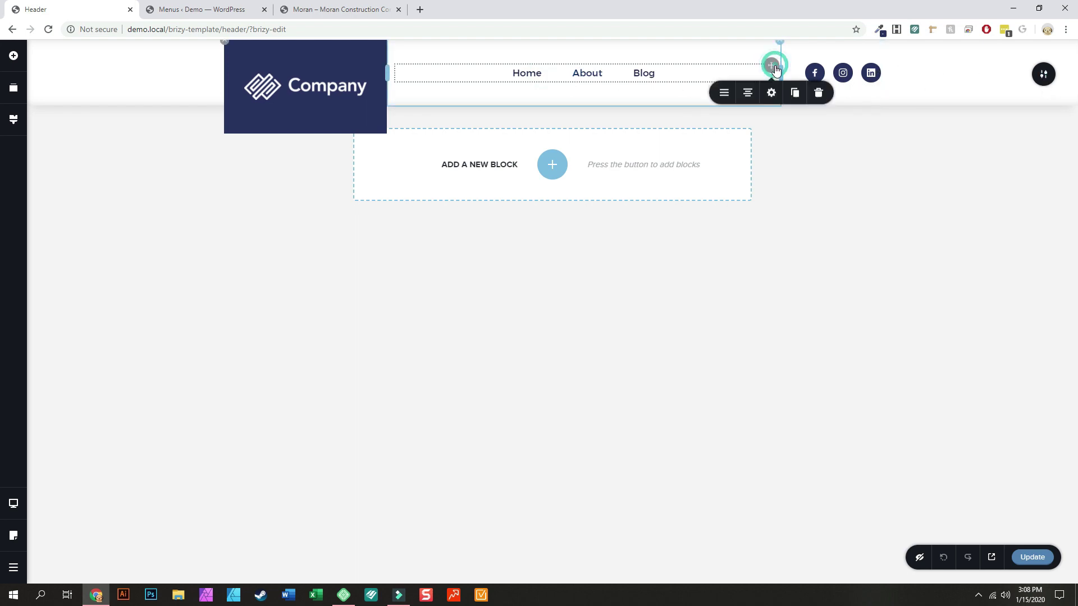
left_click(772, 92)
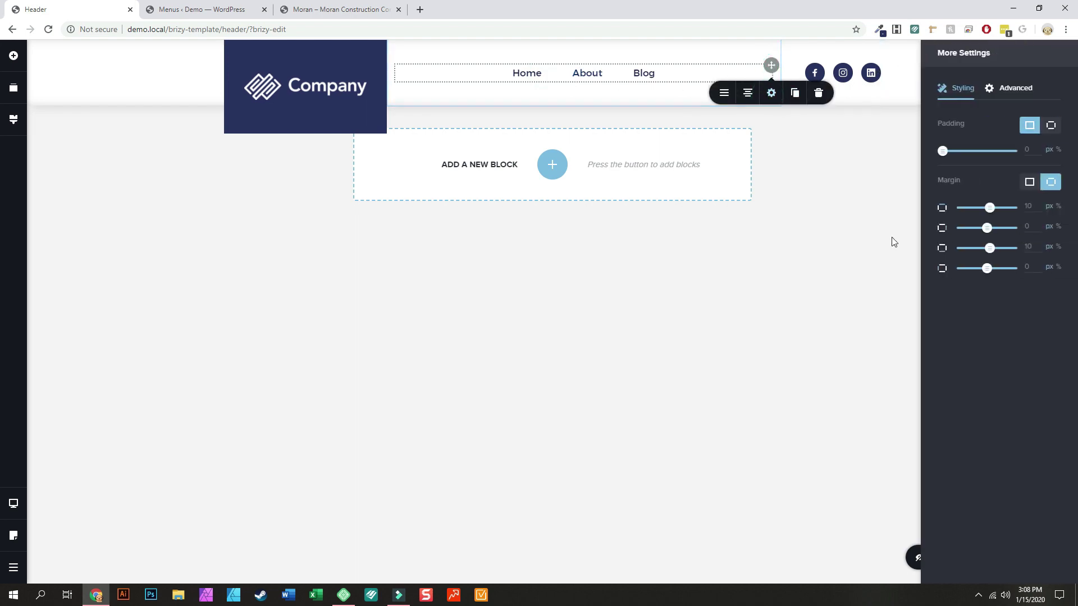
left_click(1012, 88)
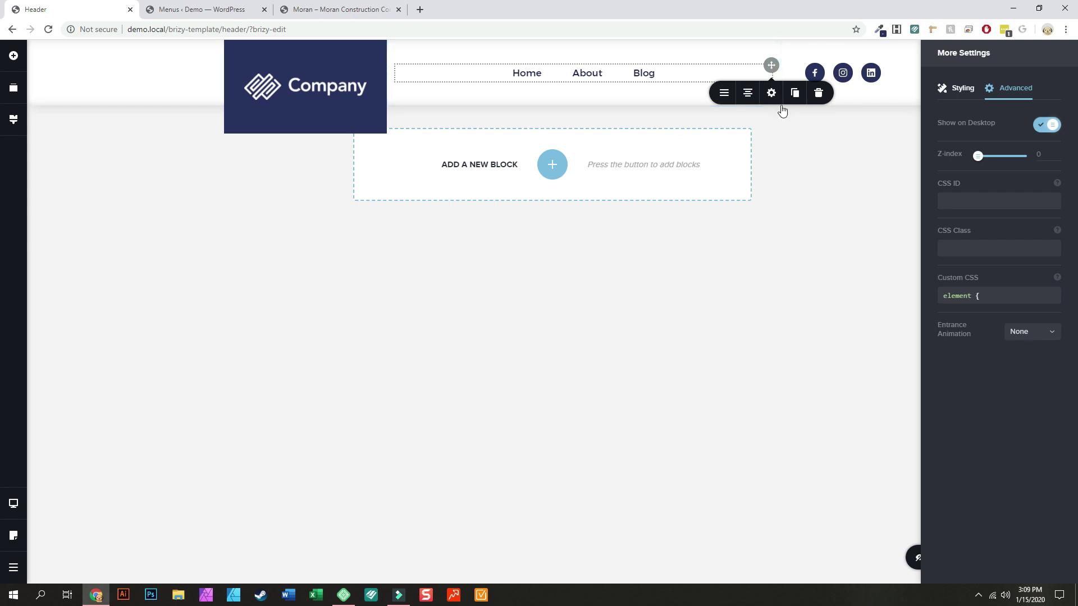
left_click(959, 96)
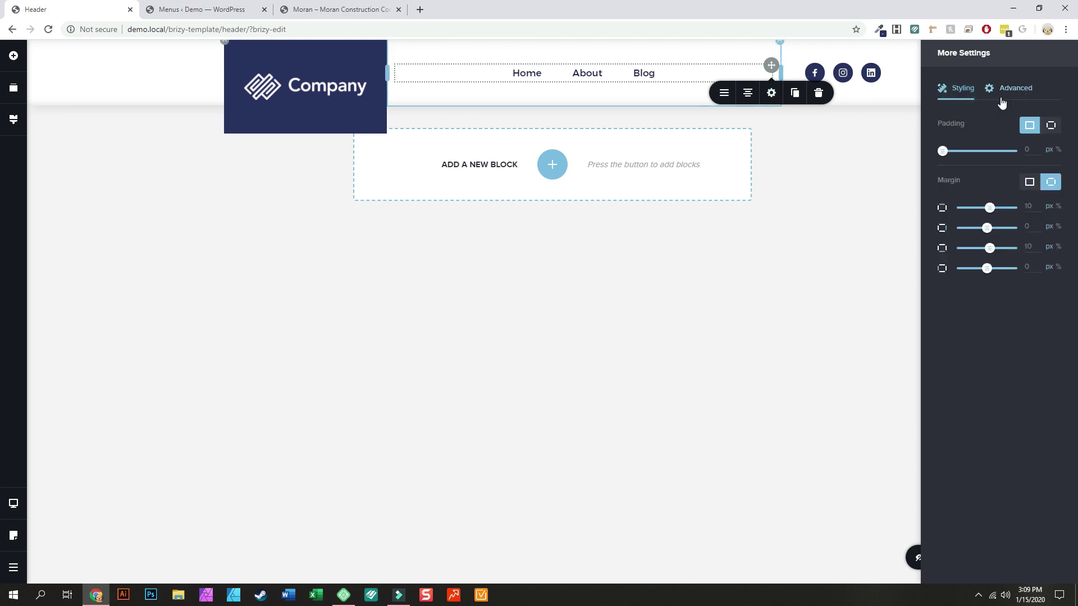
left_click(773, 97)
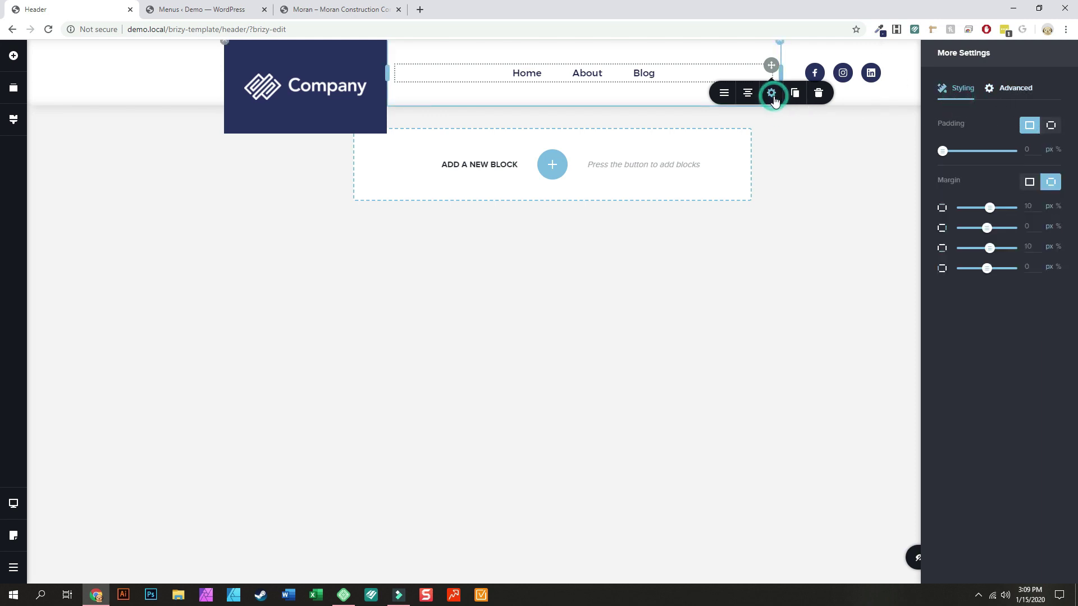
left_click(881, 140)
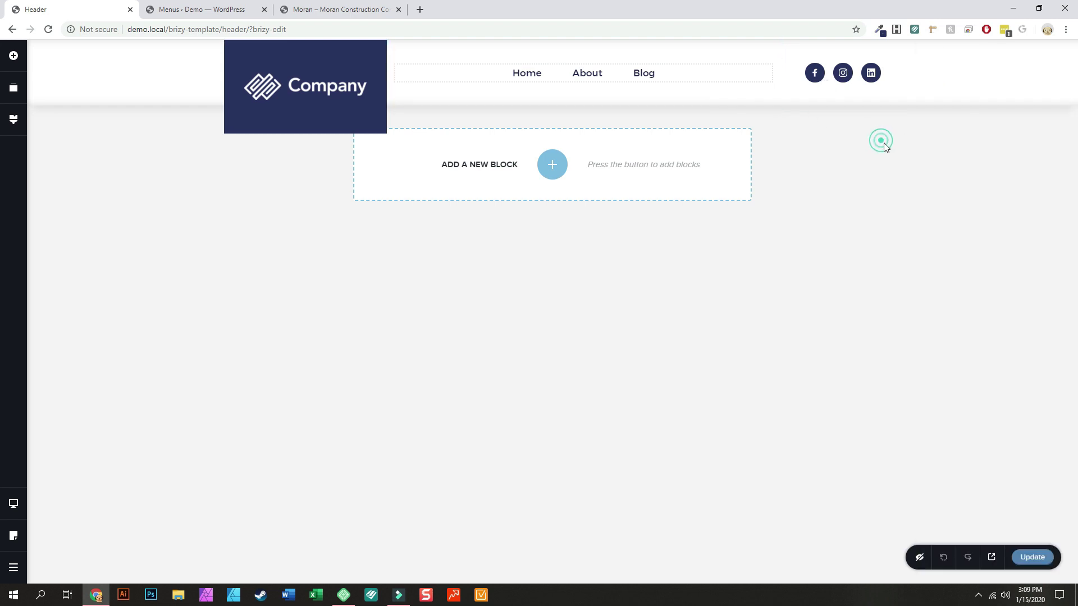
left_click(632, 73)
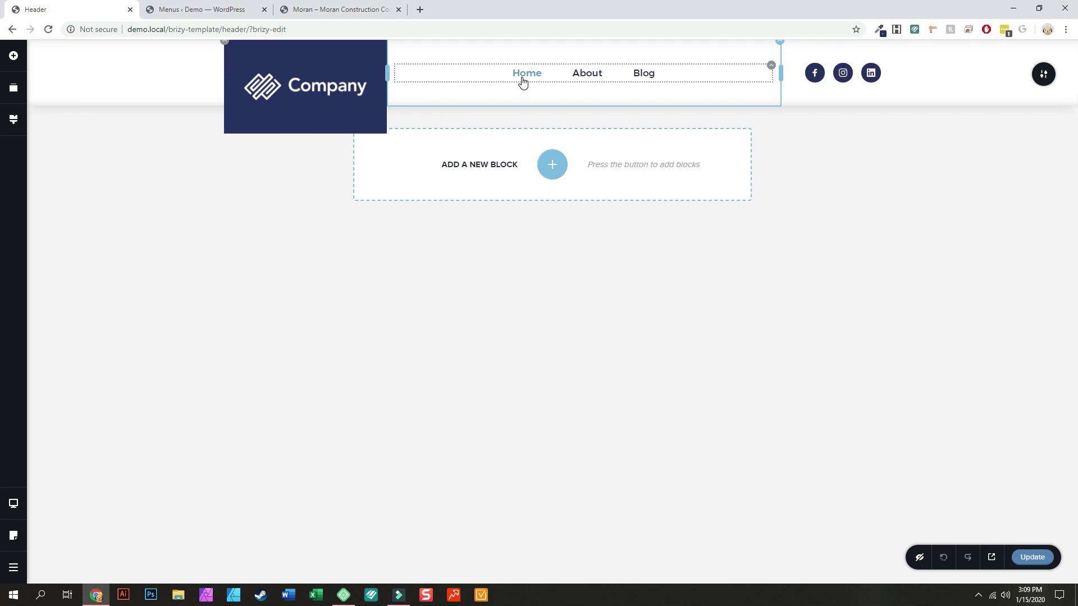
Switch the header to the Tablet layout and preview the hamburger menu's drawer.
mouse_move(14, 514)
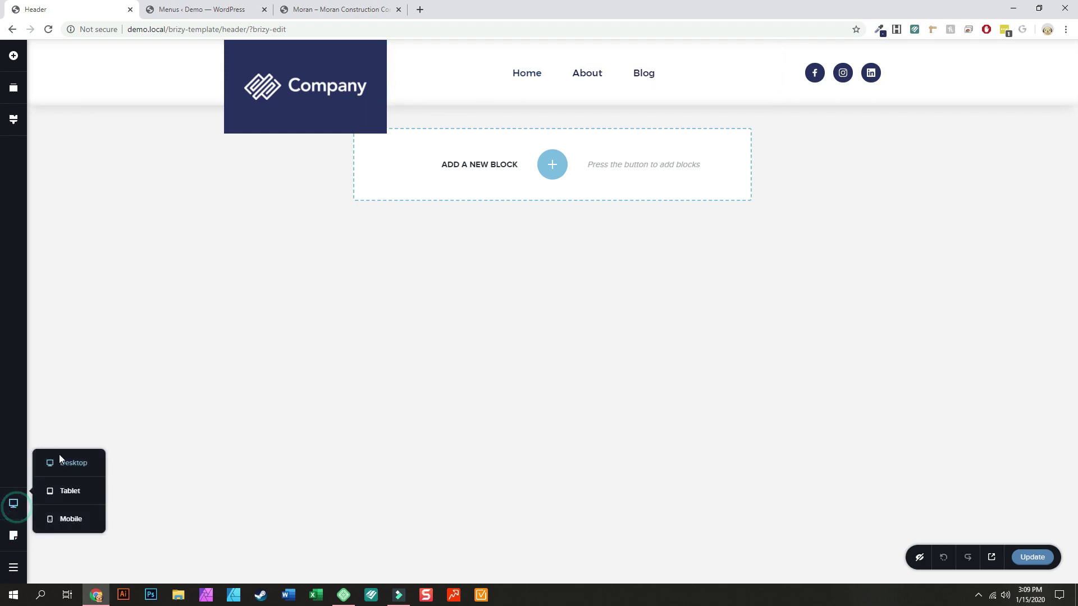
left_click(68, 491)
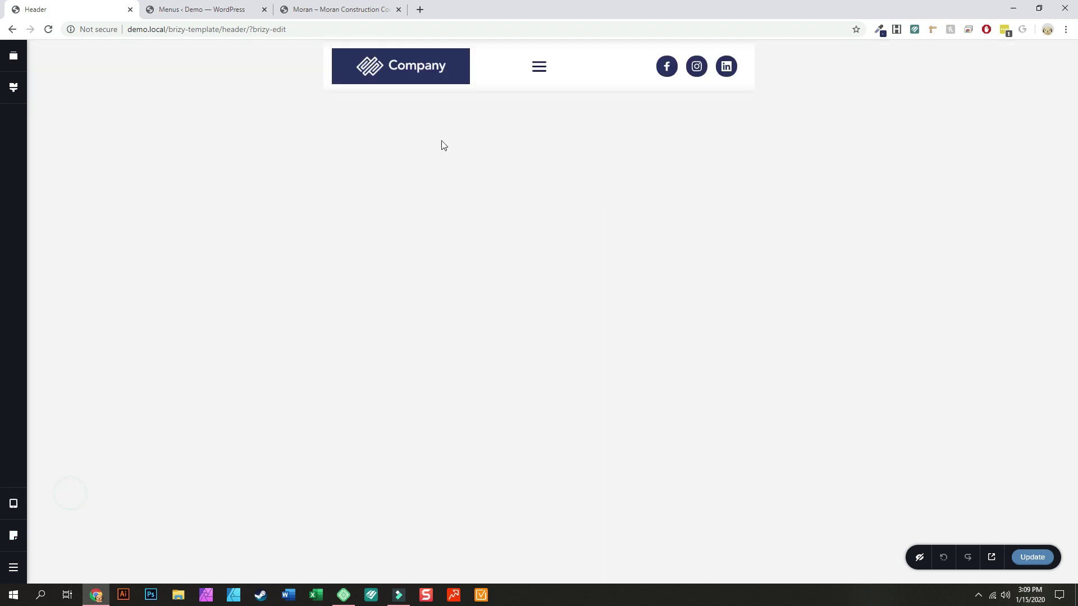
left_click(541, 67)
left_click(589, 65)
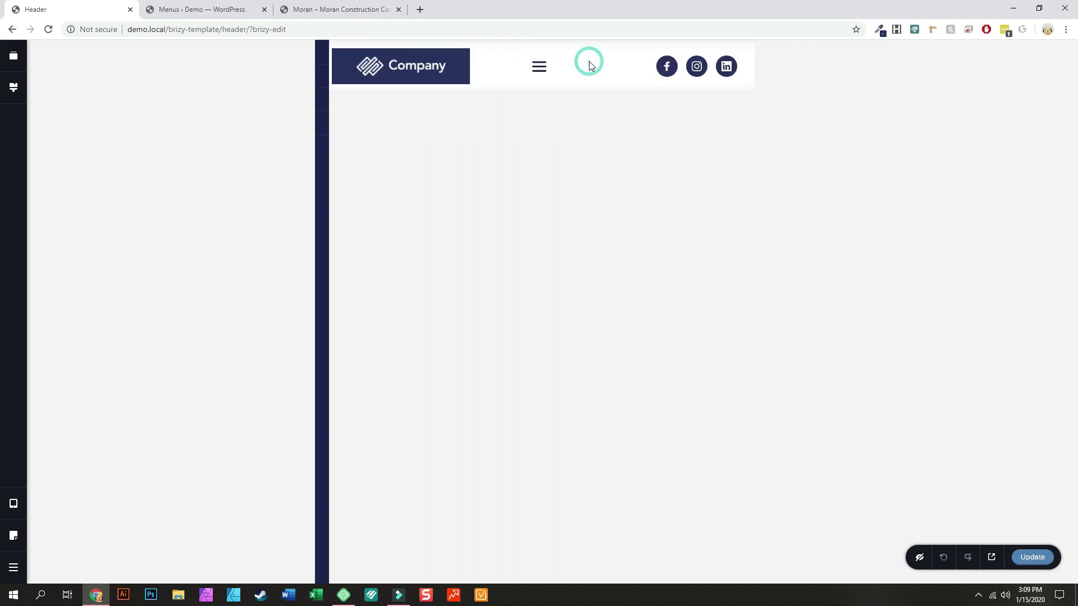
Check the hamburger menu's WP Menu, size and drawer position options, and preview which side its drawer opens from.
left_click(594, 62)
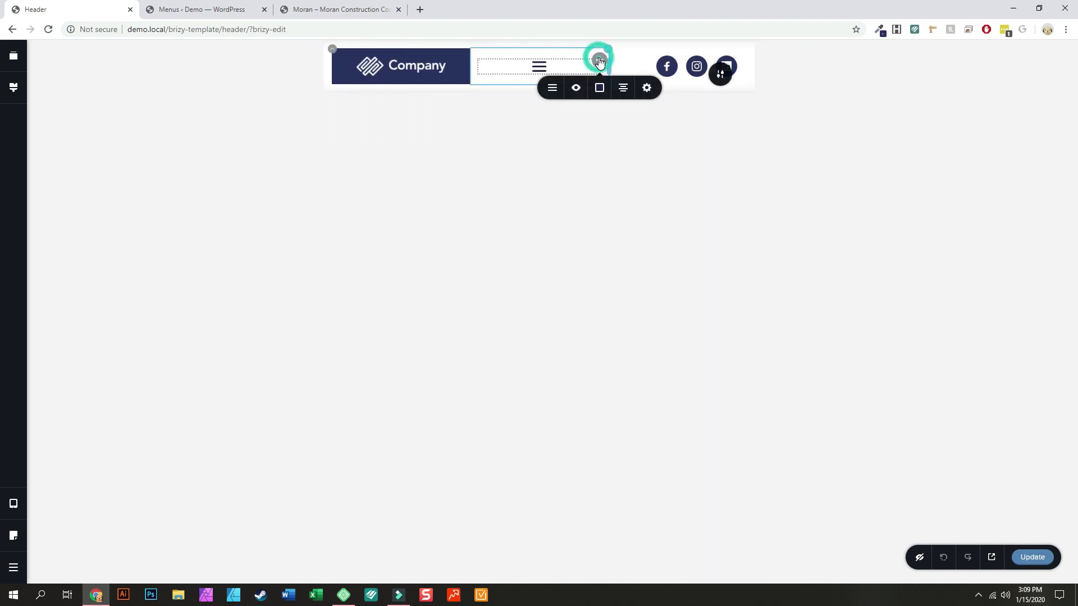
left_click(552, 90)
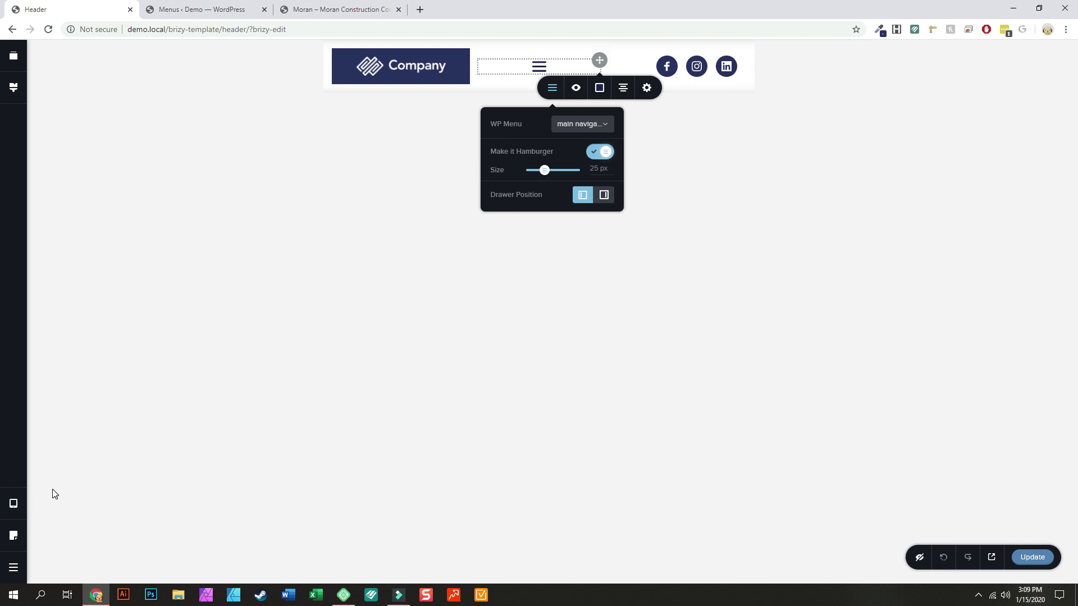
left_click(540, 69)
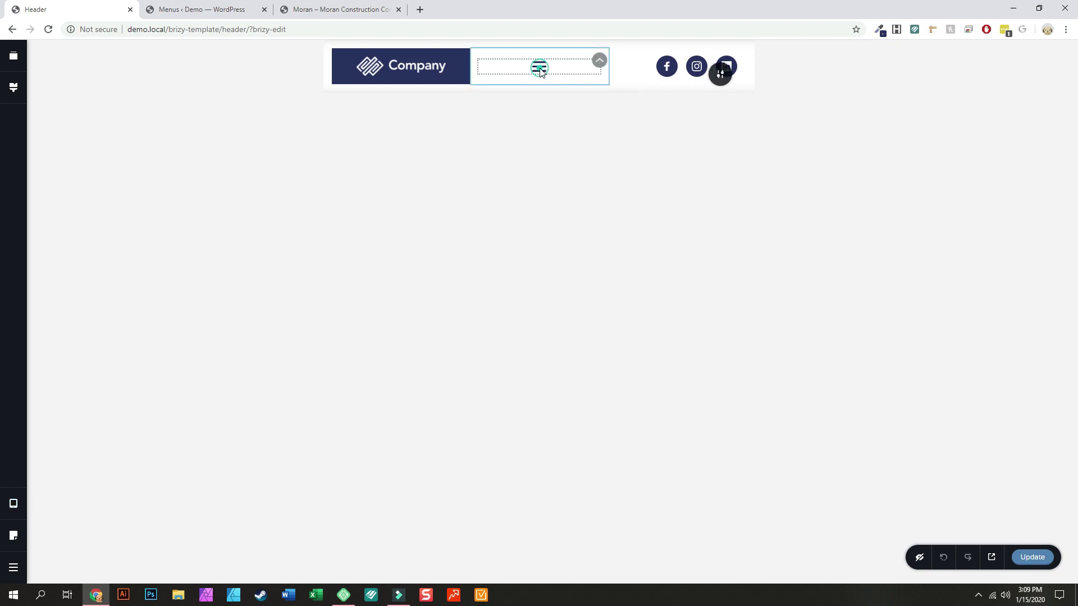
left_click(594, 125)
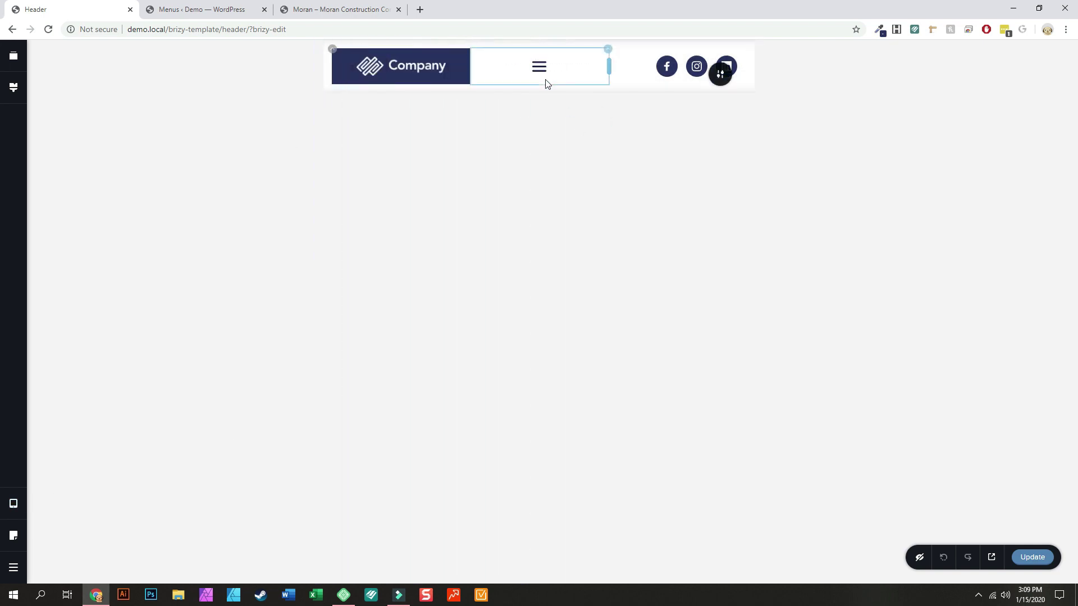
left_click(539, 69)
left_click(592, 72)
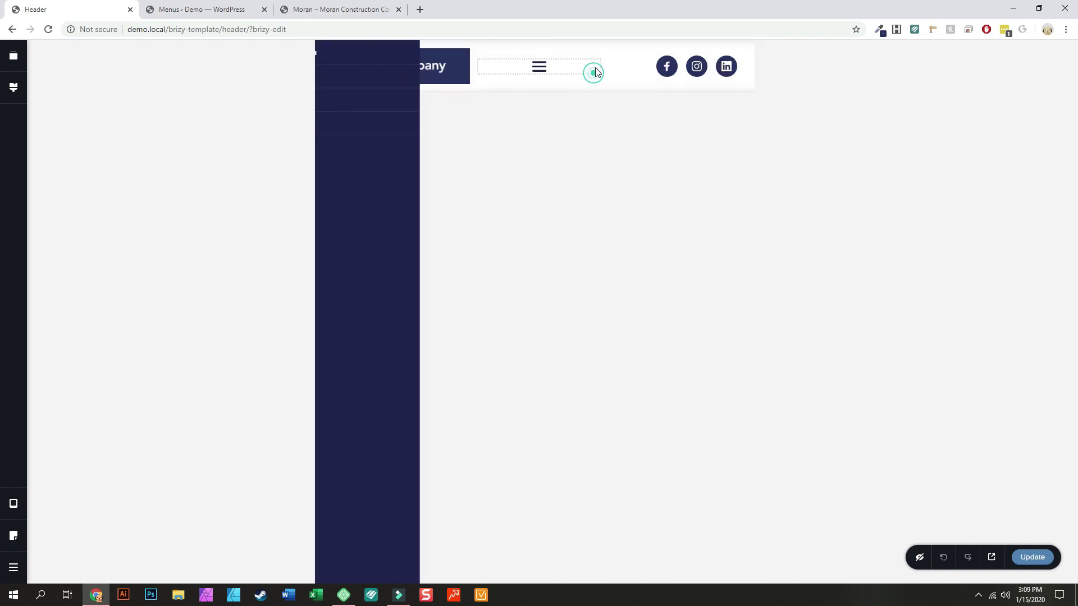
Set the tablet menu's Drawer Position to the right side and test opening and closing the drawer.
left_click(598, 66)
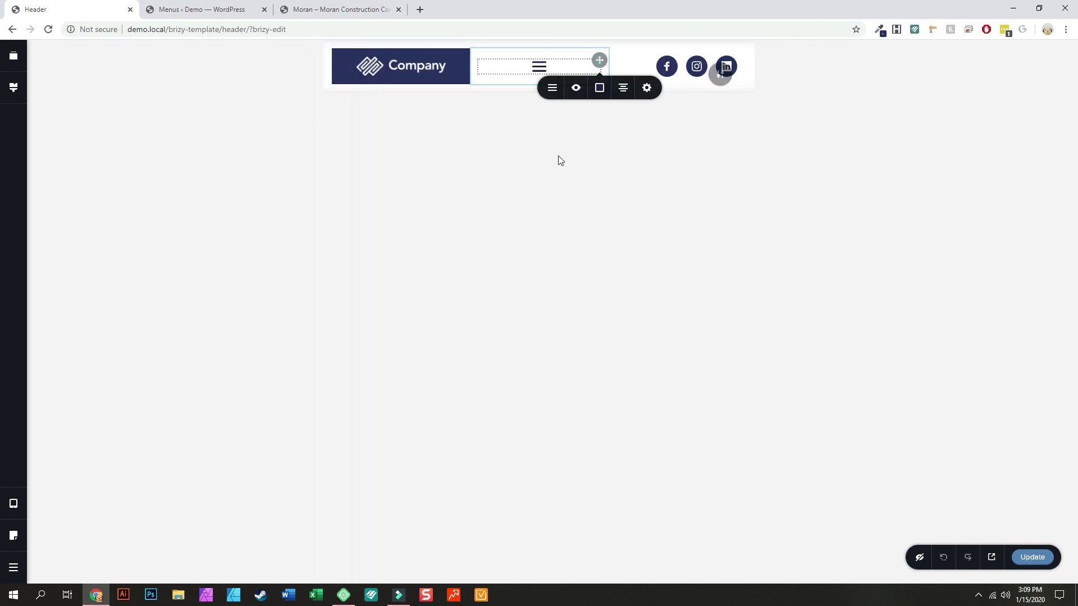
left_click(550, 88)
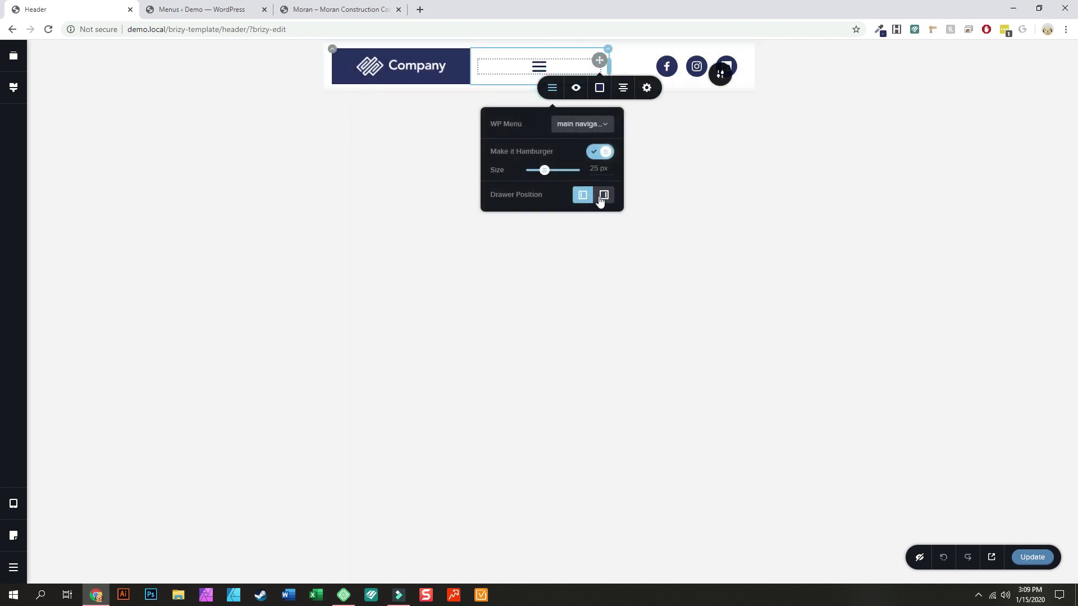
left_click(603, 196)
left_click(538, 68)
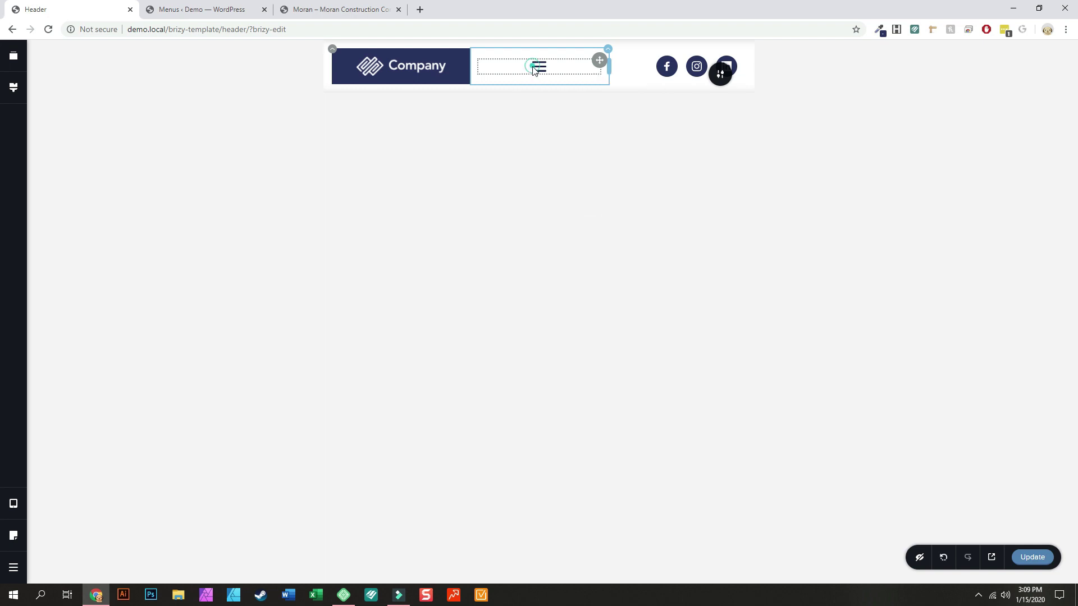
left_click(464, 138)
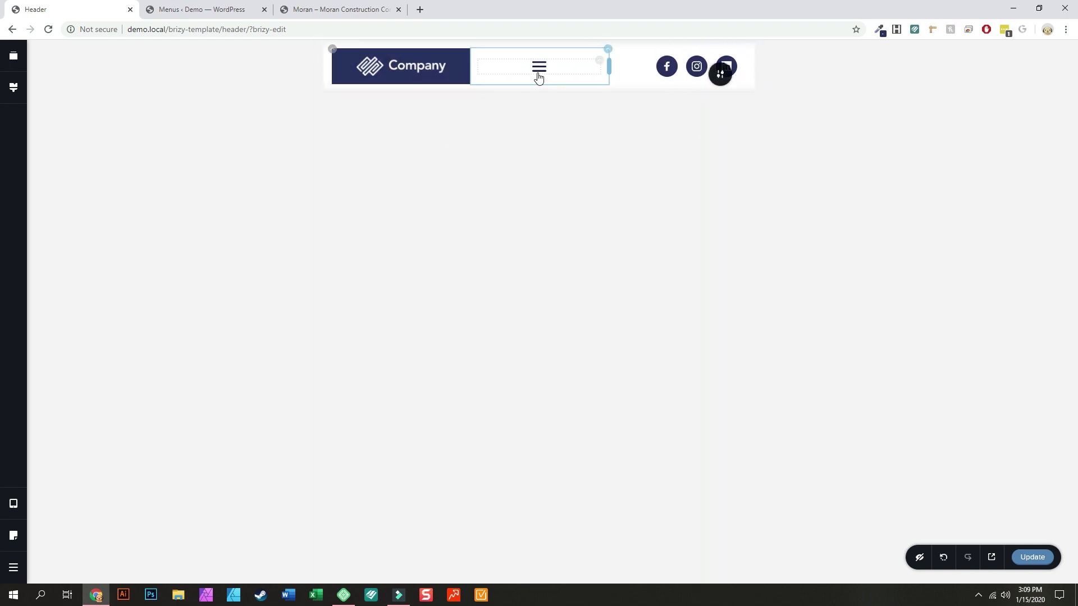
left_click(538, 68)
left_click(490, 143)
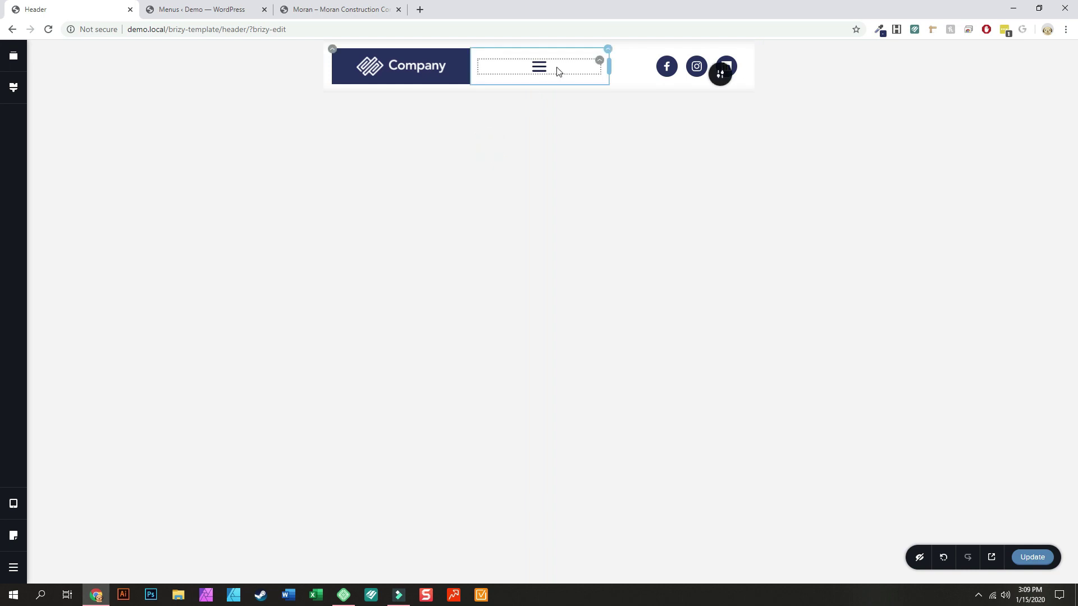
Re-enter the tablet hamburger icon's size as 25 px.
left_click(598, 60)
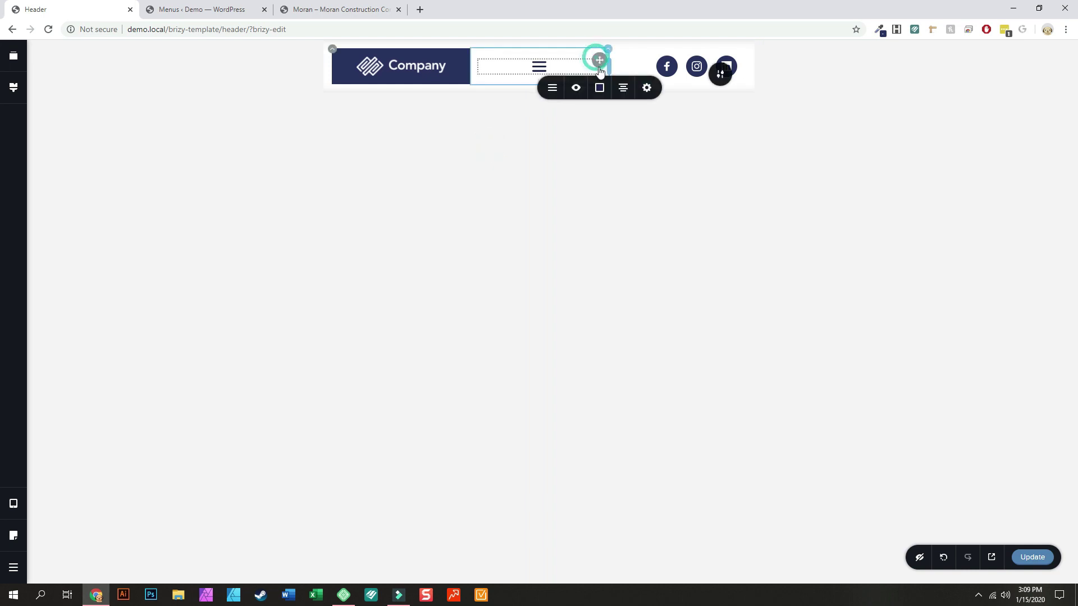
left_click(552, 89)
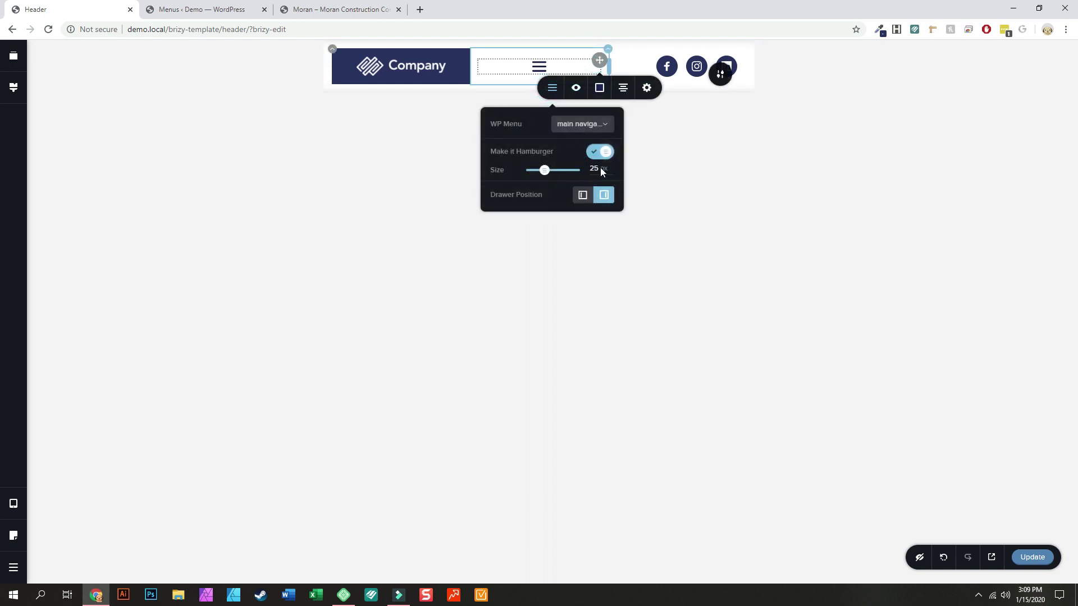
left_click(602, 167)
key("BackSpace")
type("25")
right_click(604, 171)
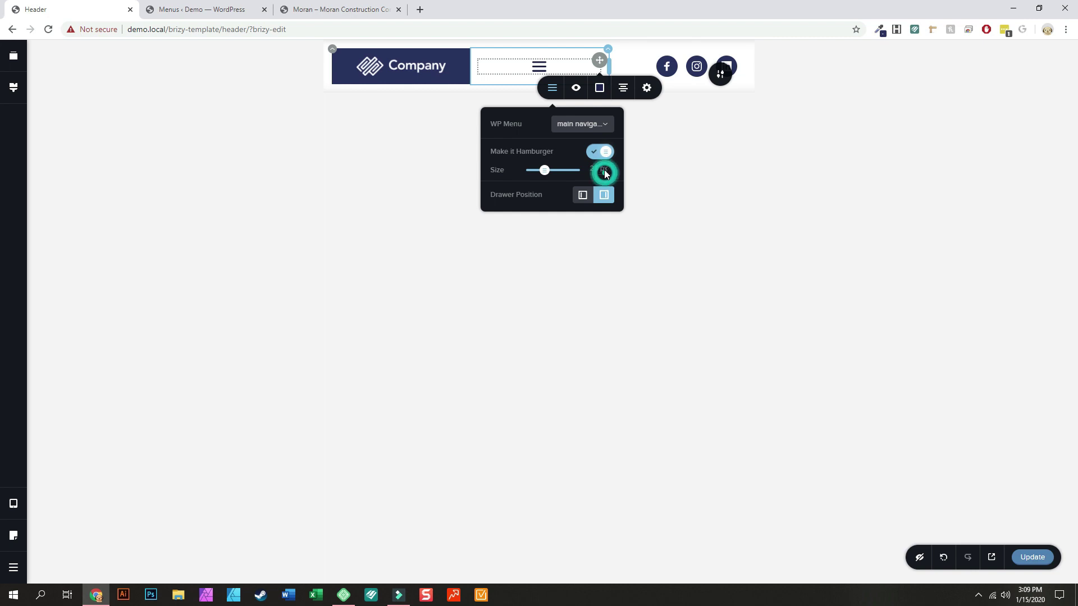
left_click(605, 171)
mouse_move(551, 175)
left_mouse_down()
mouse_move(585, 172)
mouse_move(542, 170)
left_mouse_up()
Open the hamburger menu's color settings and copy the sampled navy's hex code from the color picker extension.
left_click(607, 96)
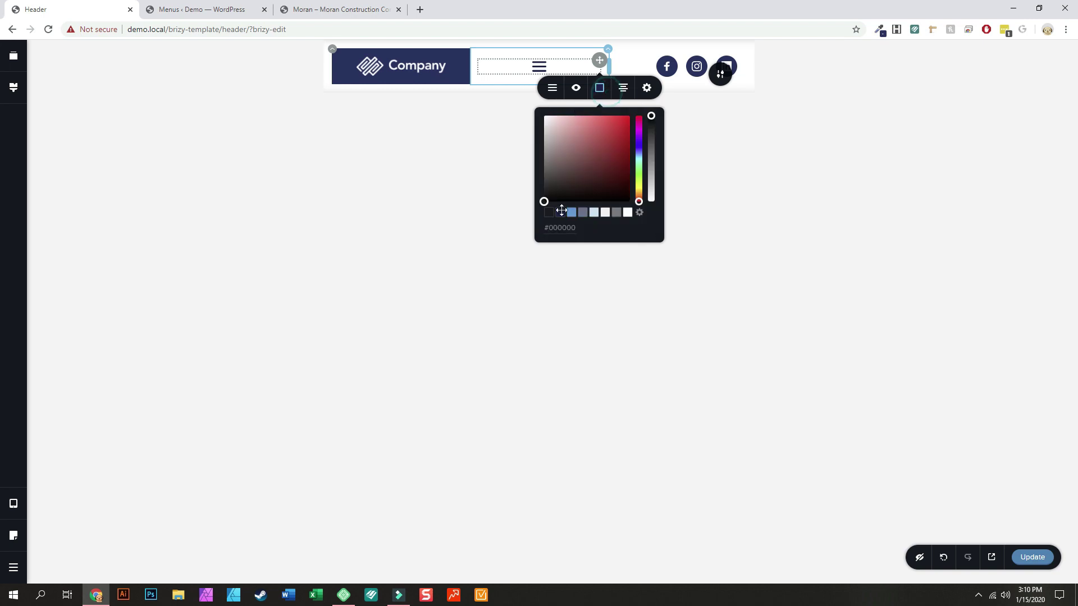
double_click(550, 228)
key("Right")
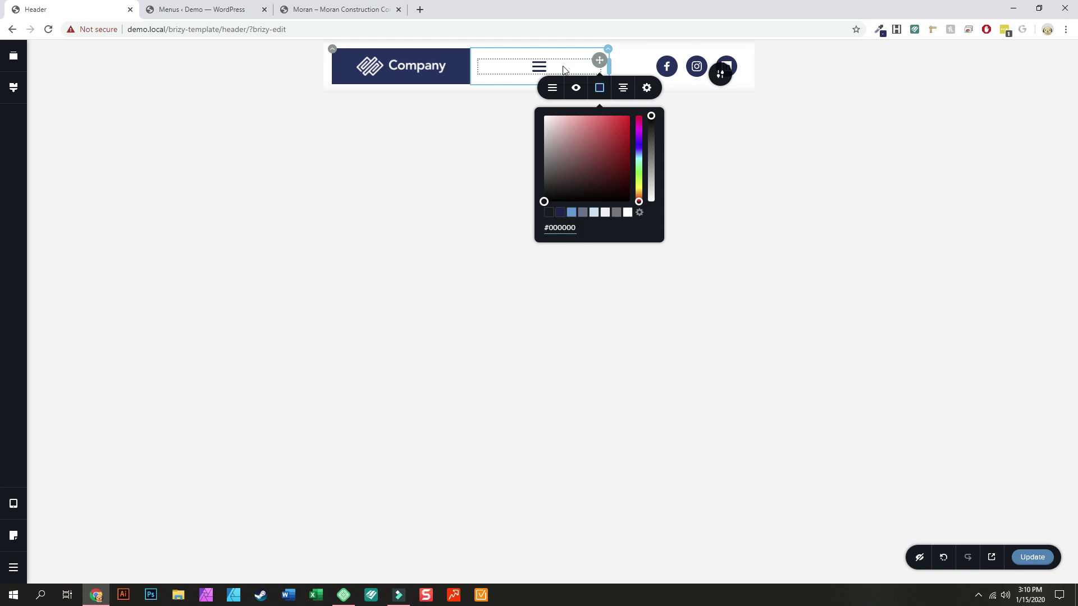
left_click(879, 30)
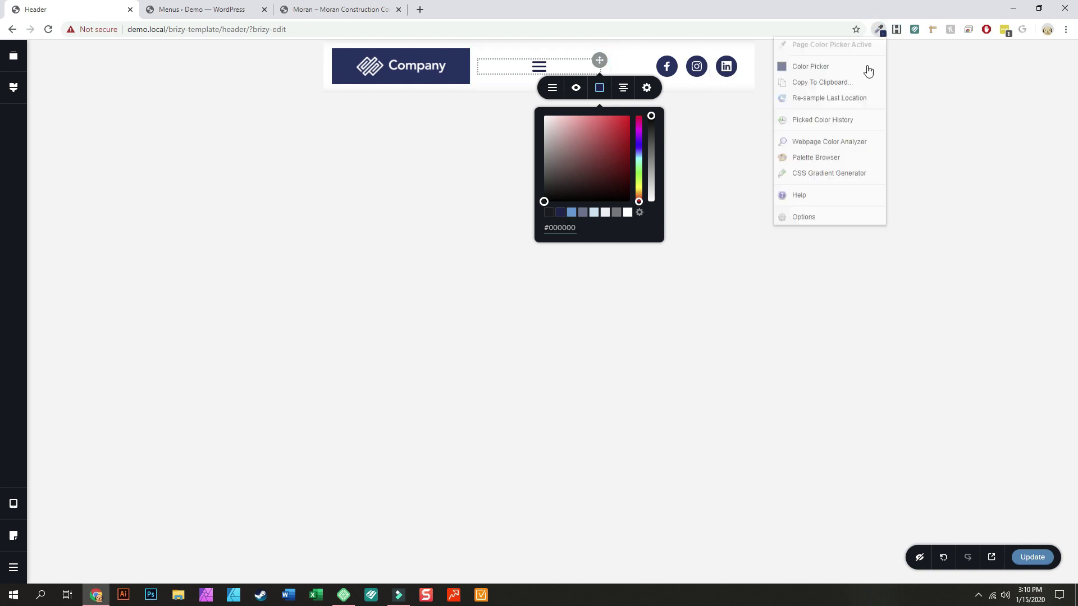
left_click(815, 66)
double_click(779, 199)
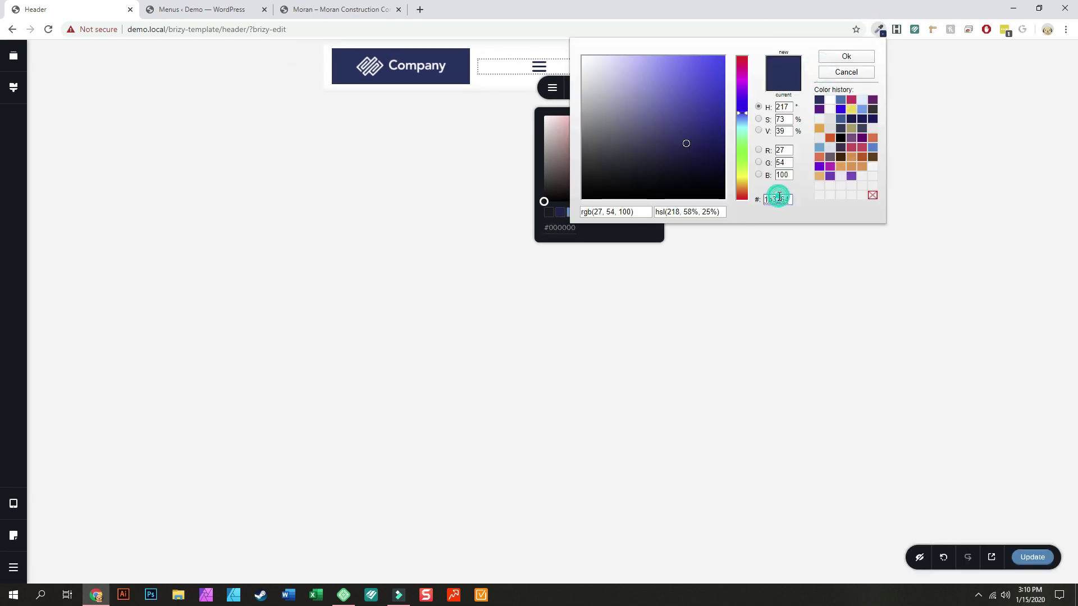
left_click(854, 58)
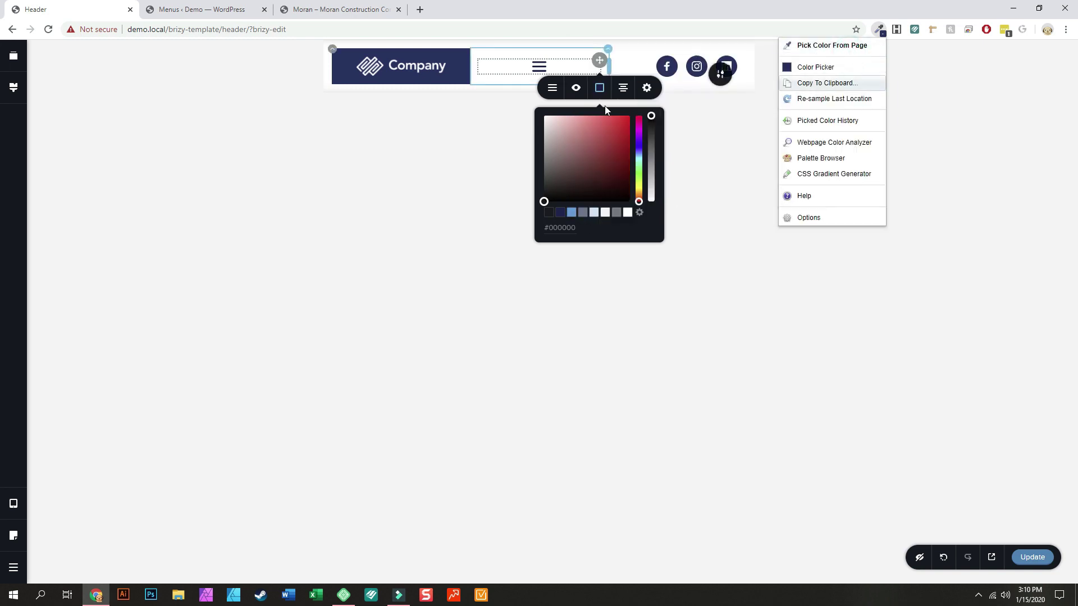
Replace the hamburger menu's hex color value with the copied one.
double_click(566, 227)
left_click(562, 227)
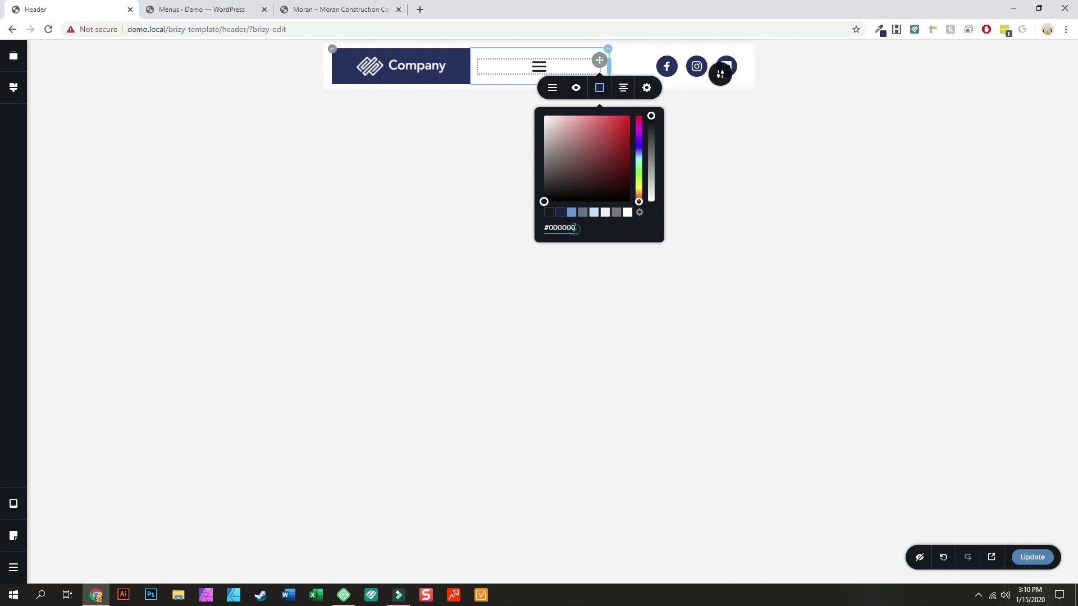
left_click_drag(574, 229, 540, 234)
key("ctrl+c")
key("BackSpace")
key("ctrl+v")
Check the hamburger menu's padding and margin settings and preview the right-side drawer twice.
left_click(646, 89)
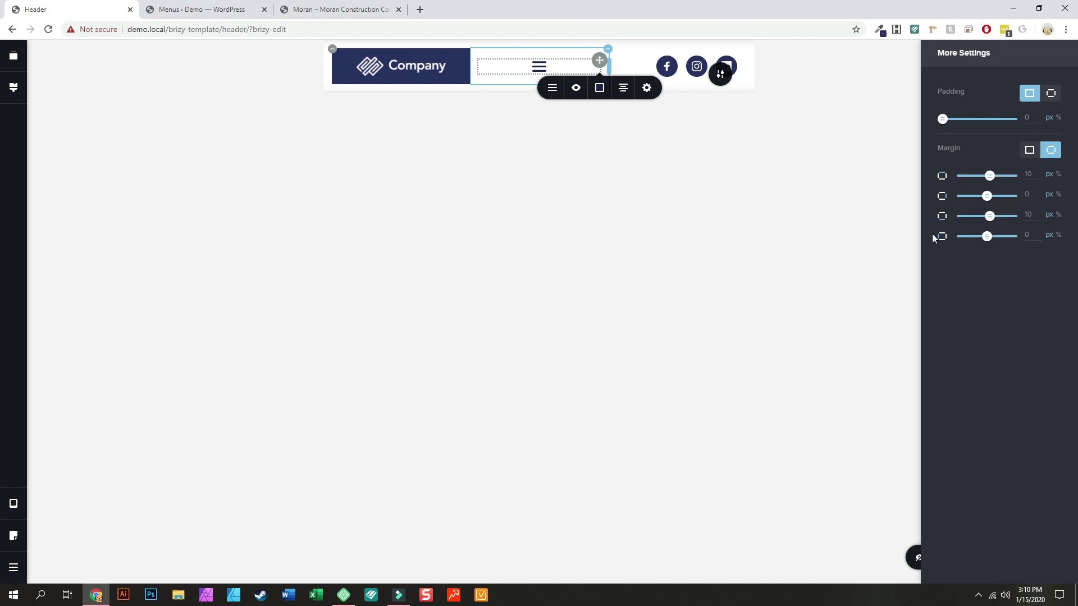
left_click(541, 66)
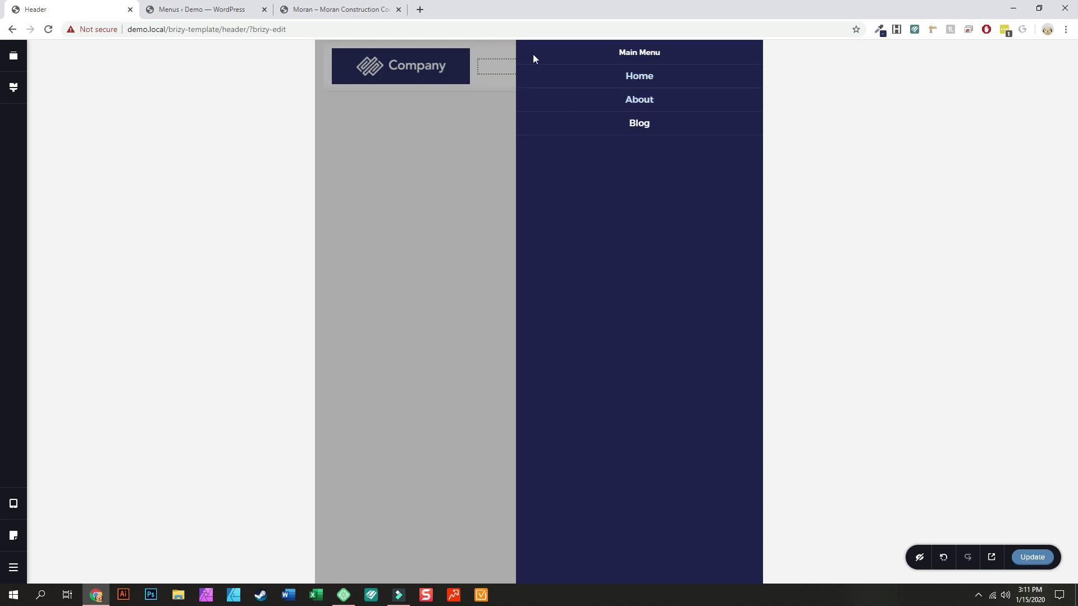
left_click(486, 148)
left_click(534, 75)
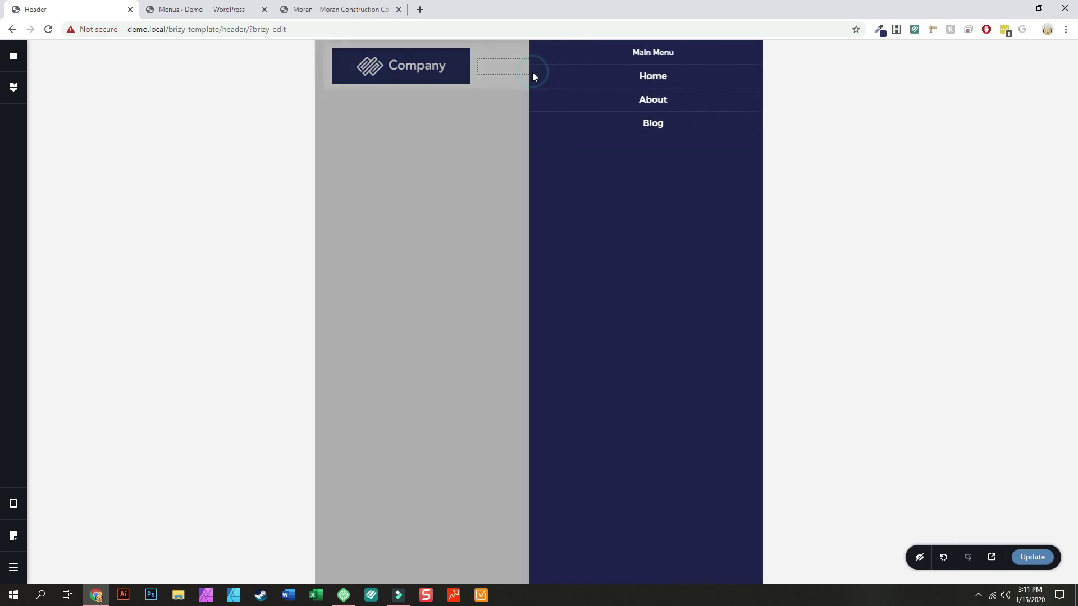
left_click(504, 155)
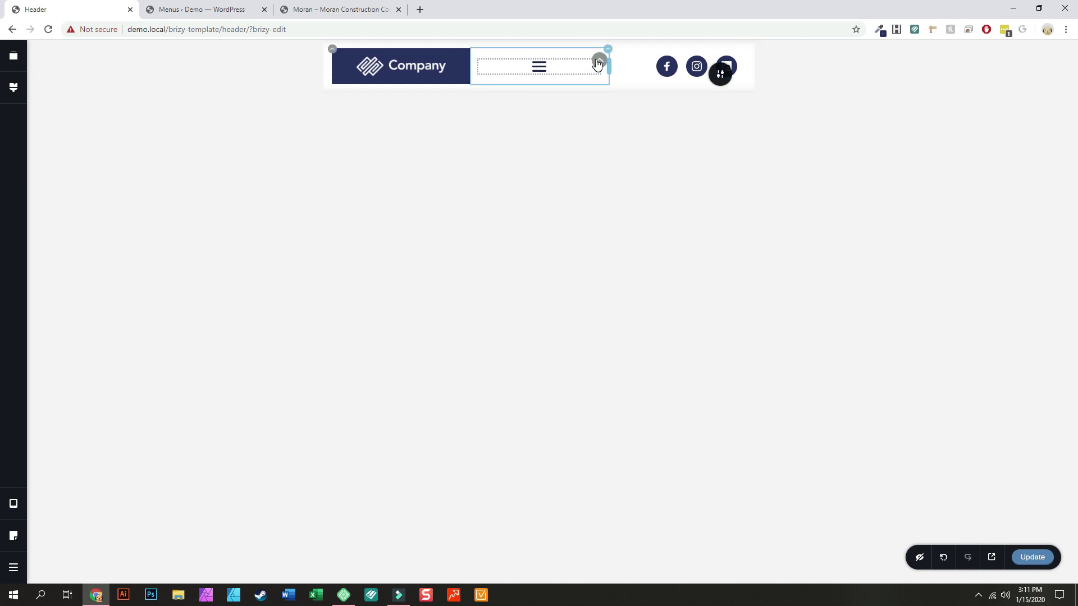
Review the hamburger menu's padding and margin settings and its available WP Menu choices.
left_click(599, 67)
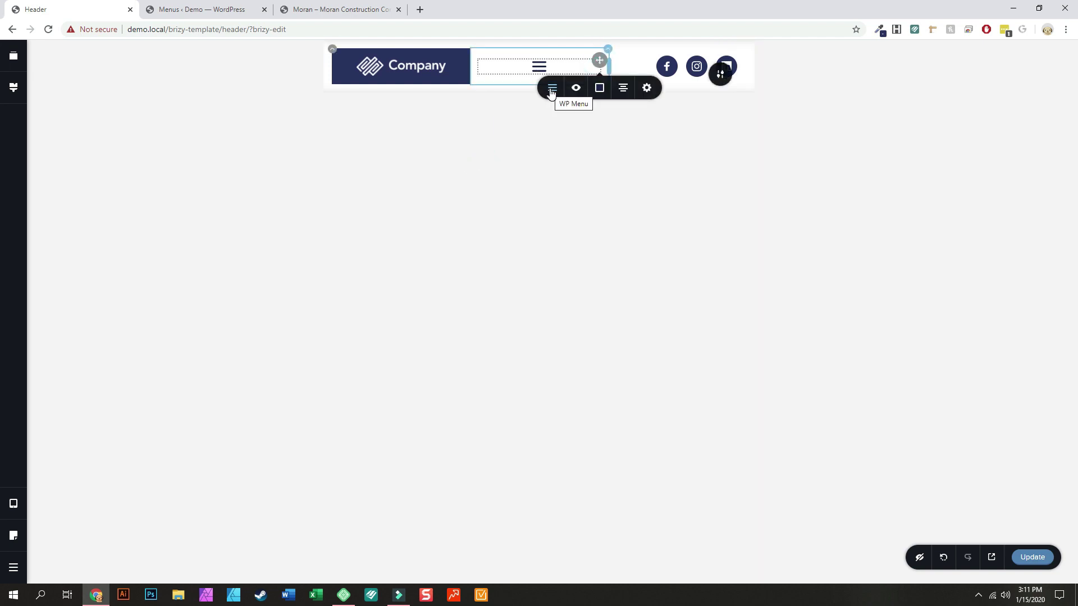
left_click(643, 90)
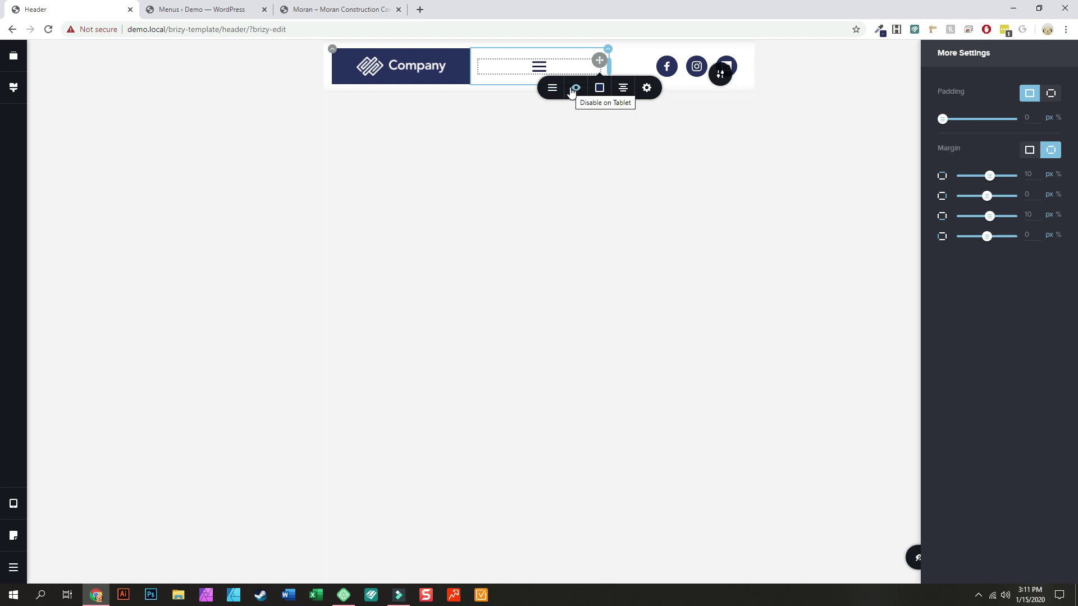
left_click(549, 91)
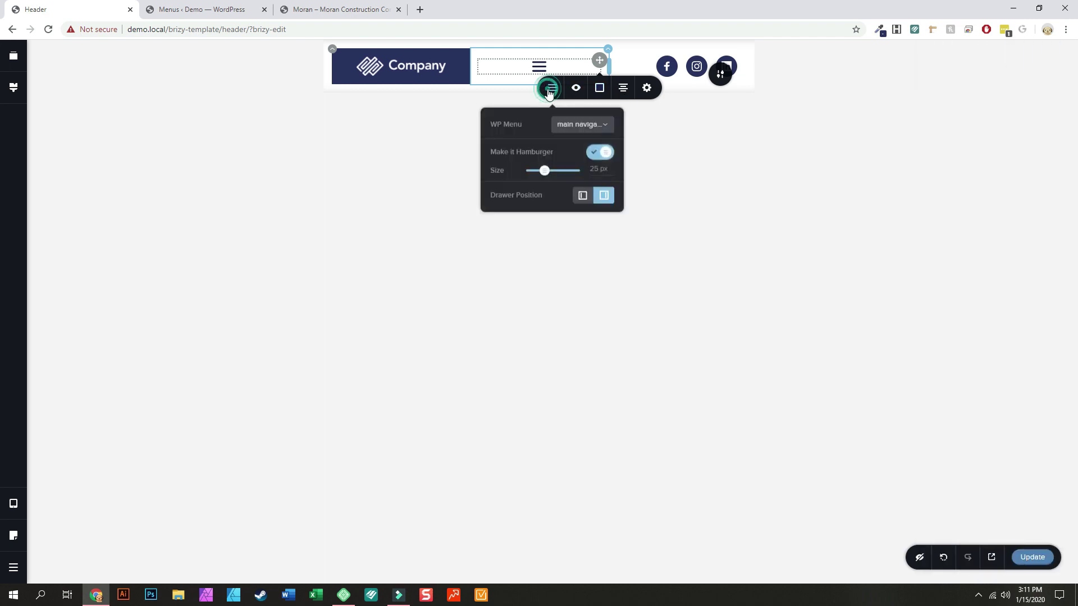
left_click(584, 128)
left_click(584, 128)
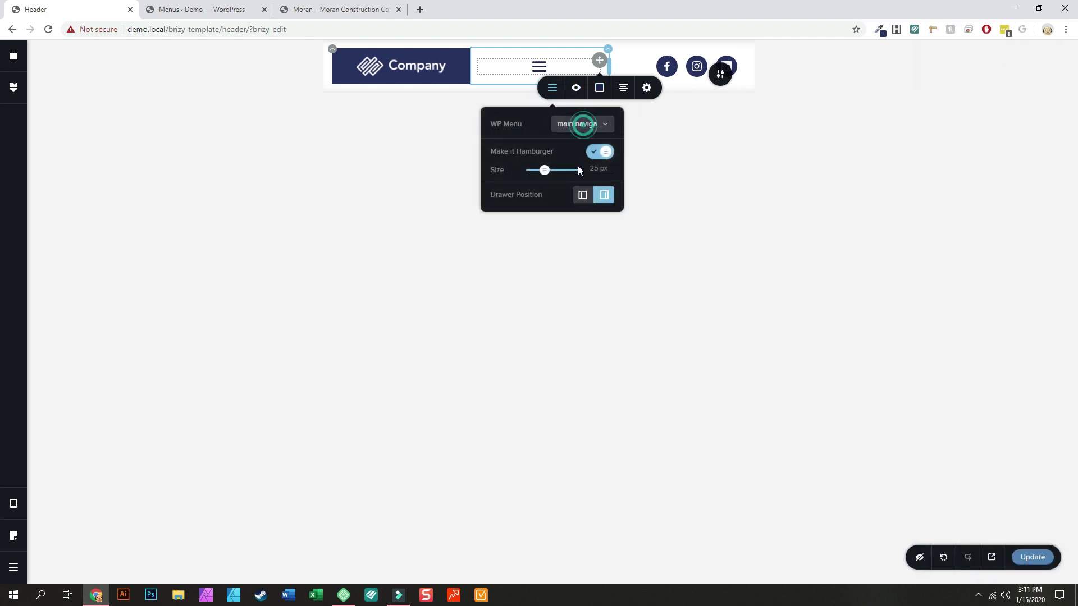
Try the left drawer position for the hamburger menu, then return it to the right.
left_click(581, 196)
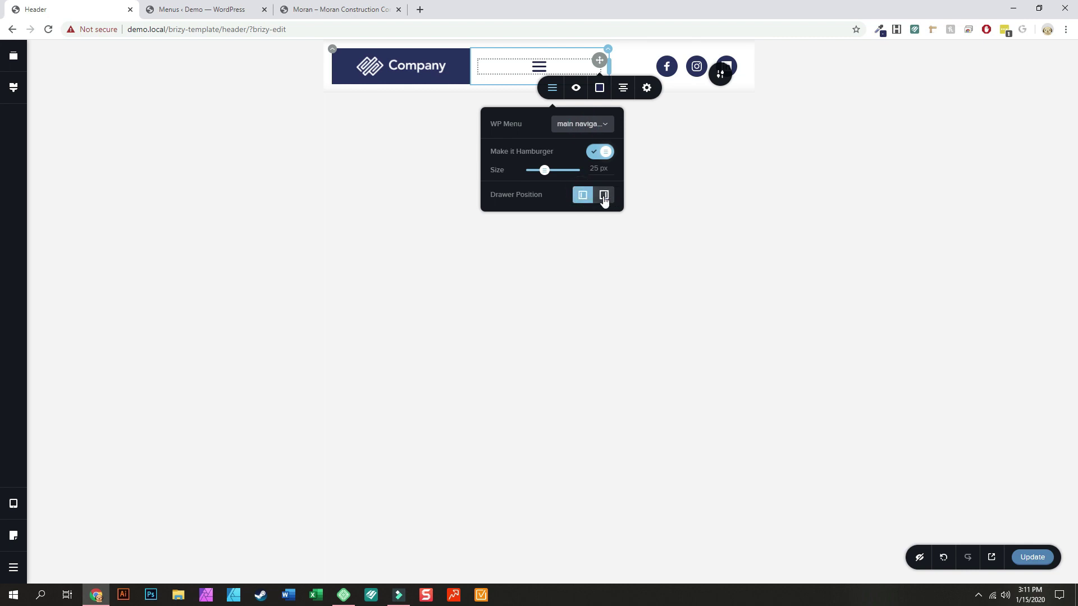
left_click(598, 200)
left_click(582, 197)
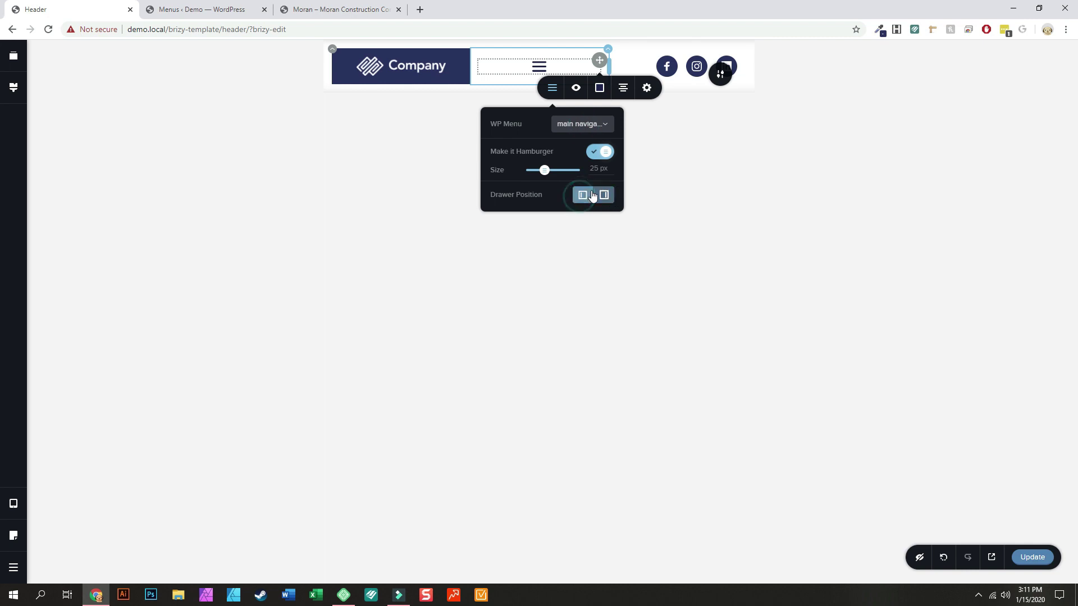
left_click(603, 198)
left_click(385, 156)
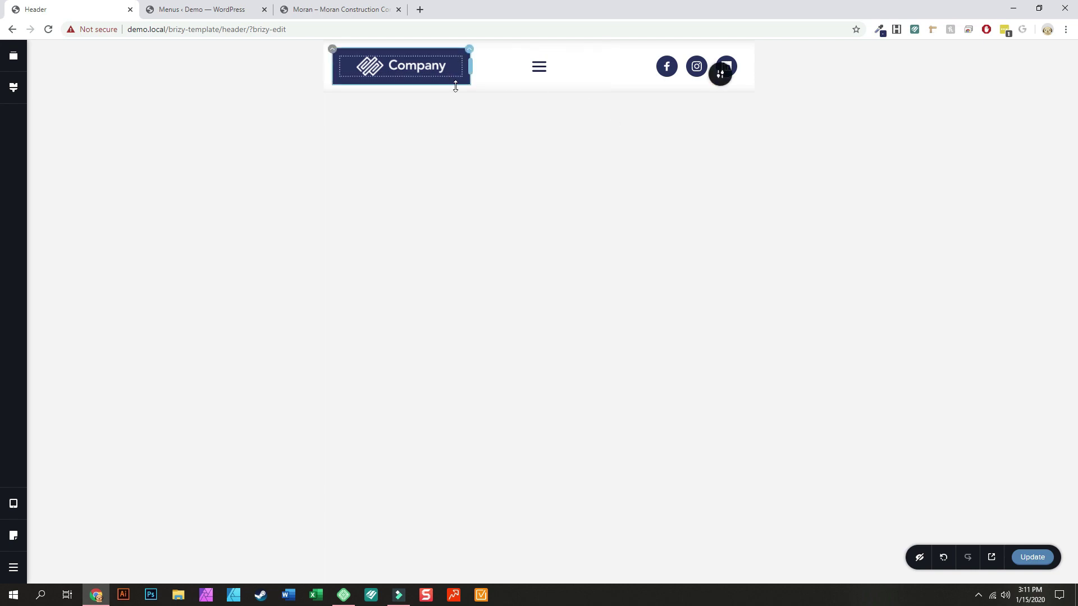
Open the hamburger menu's drawer and replace its Main Menu heading with "Naviagtion".
left_click(536, 65)
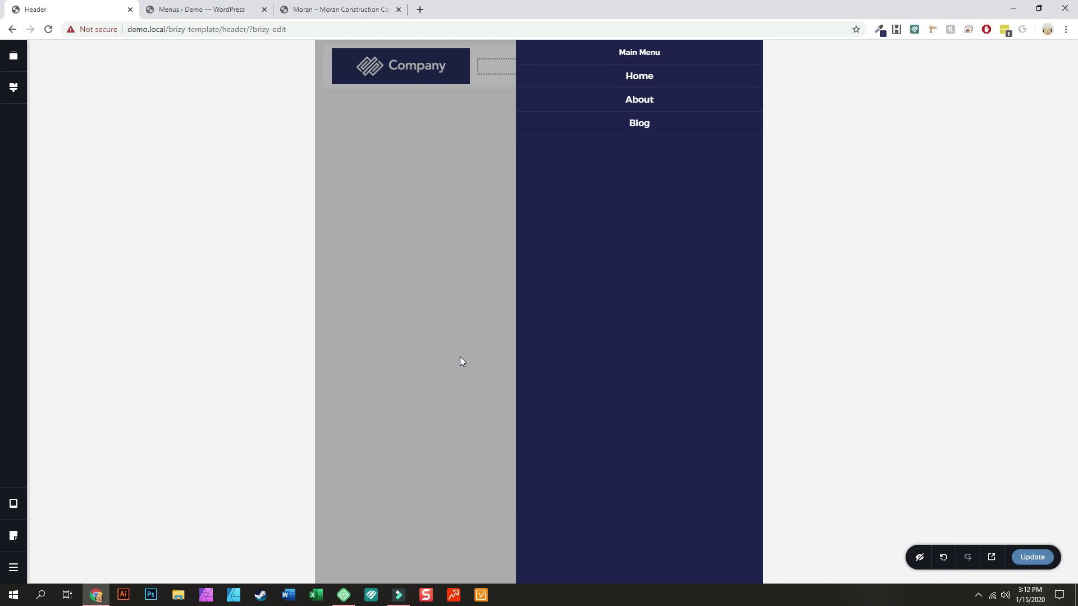
left_click(650, 51)
triple_click(650, 52)
type("Naviagtion")
left_click(580, 54)
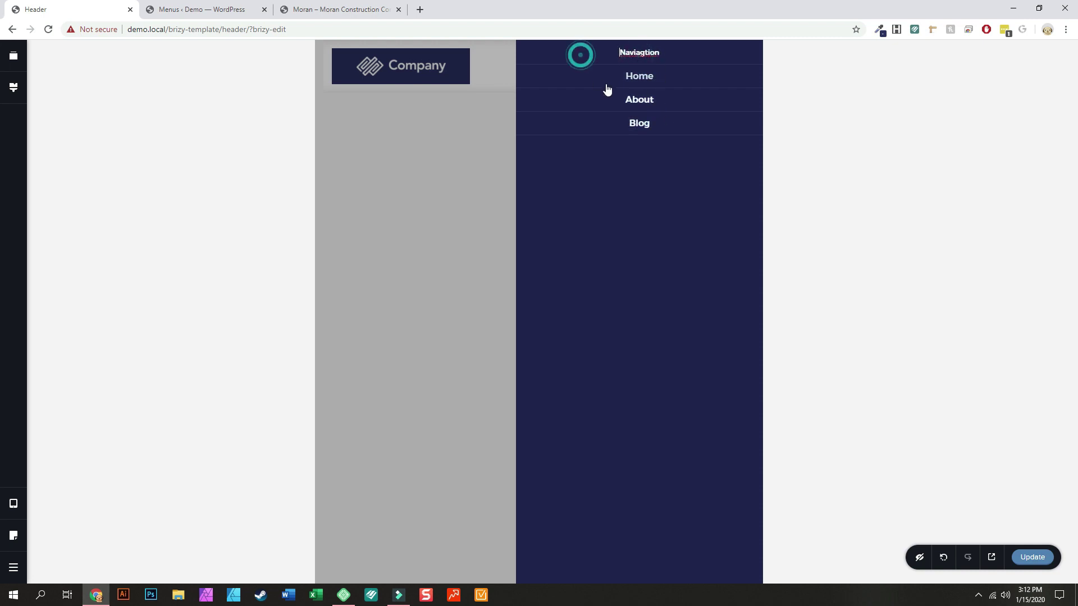
Replace the drawer's heading text with "HOME".
double_click(637, 53)
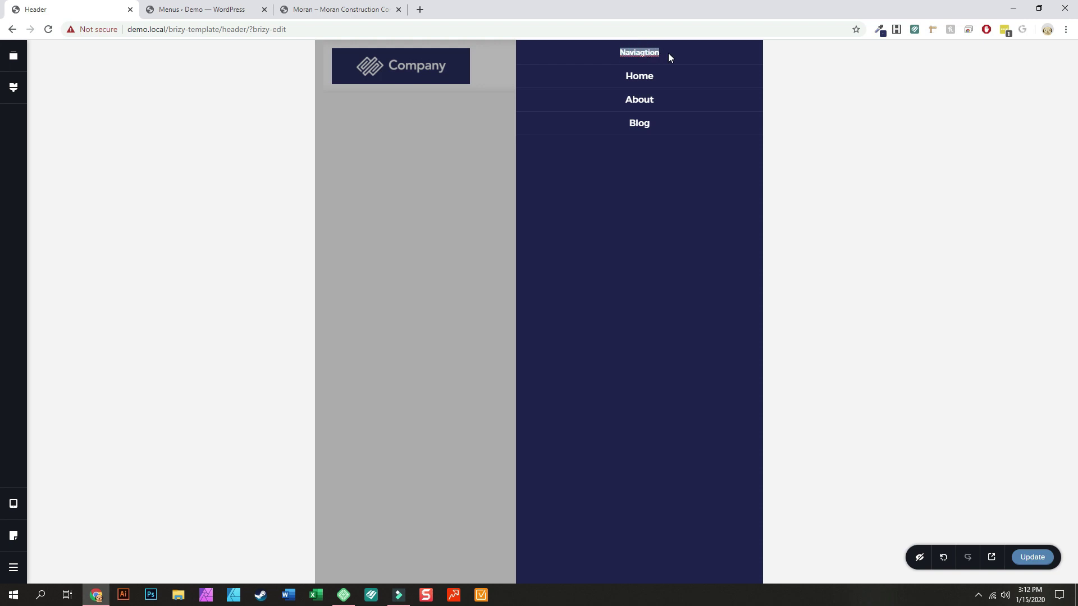
type("HOME")
left_click(660, 62)
Examine which editing options the drawer's heading and its Home, About and Blog items offer.
left_click(692, 75)
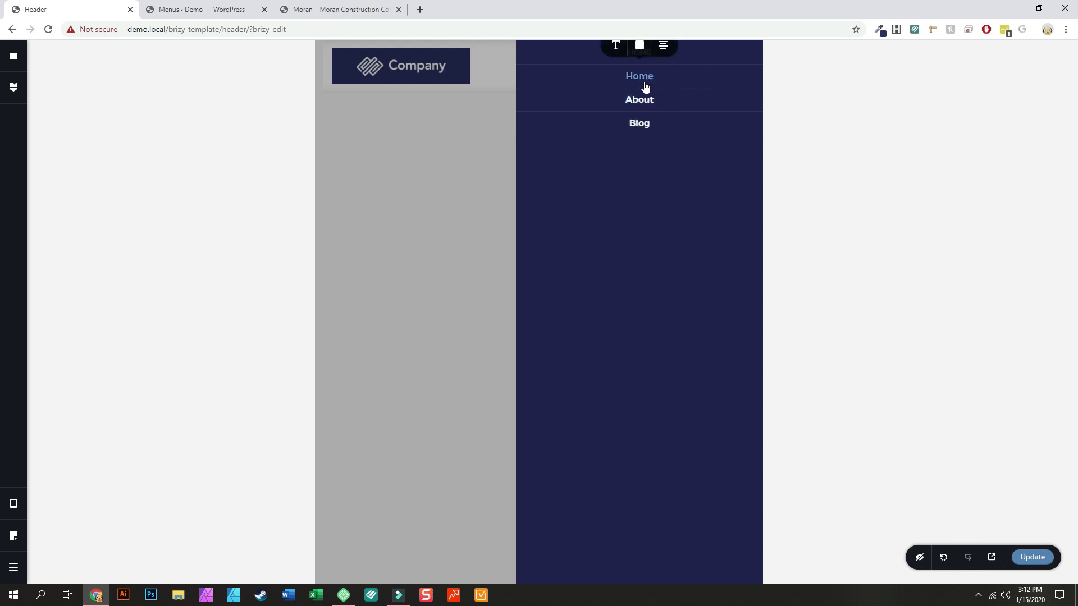
left_click(671, 107)
left_click(661, 120)
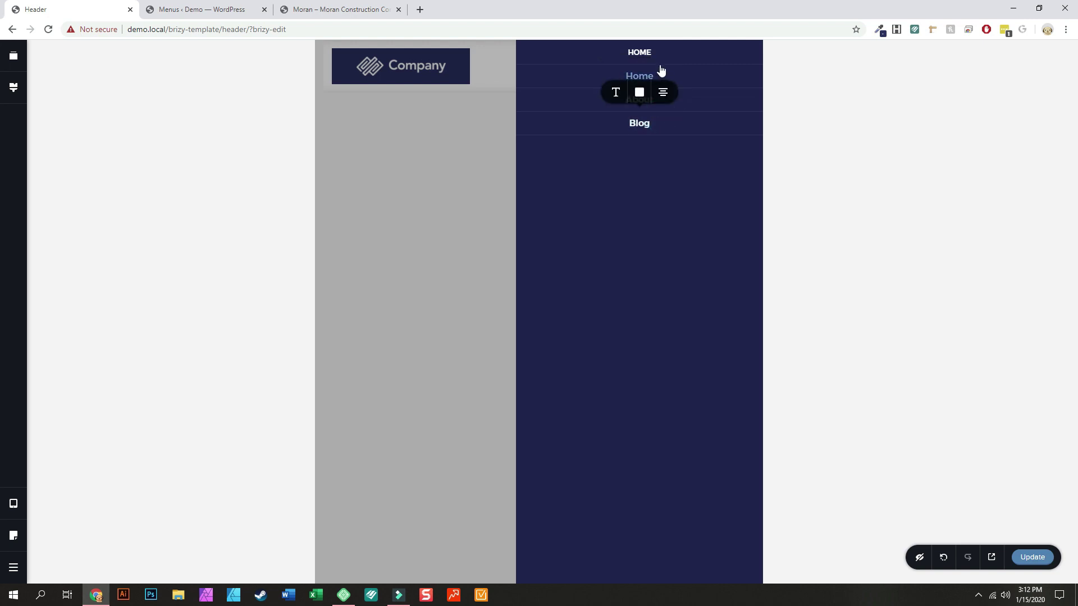
left_click(651, 49)
left_click(638, 53)
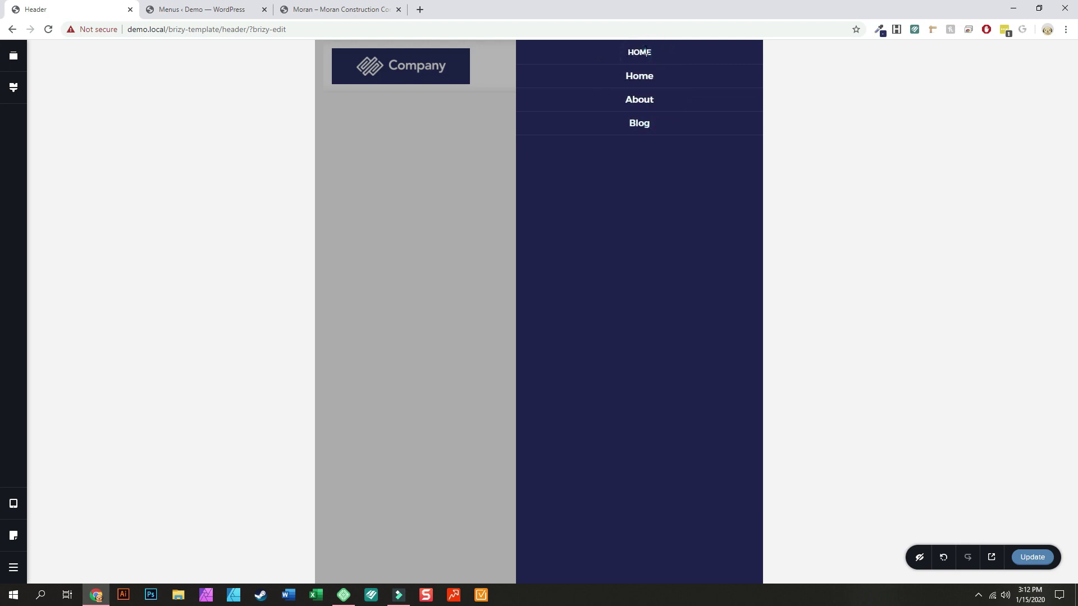
left_click(644, 50)
left_click(650, 50)
double_click(650, 51)
right_click(647, 54)
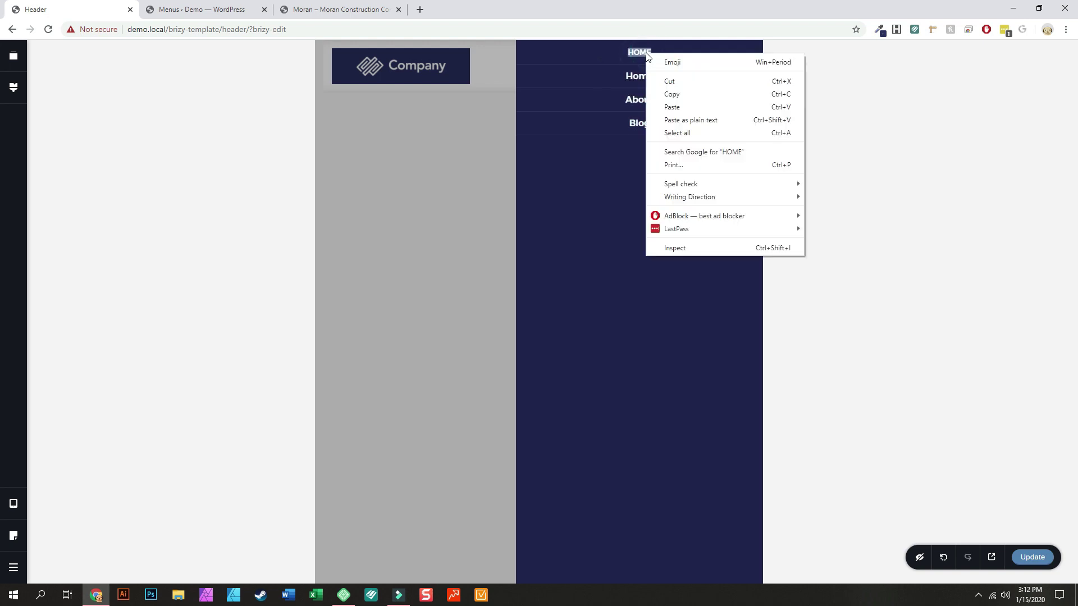
left_click(623, 54)
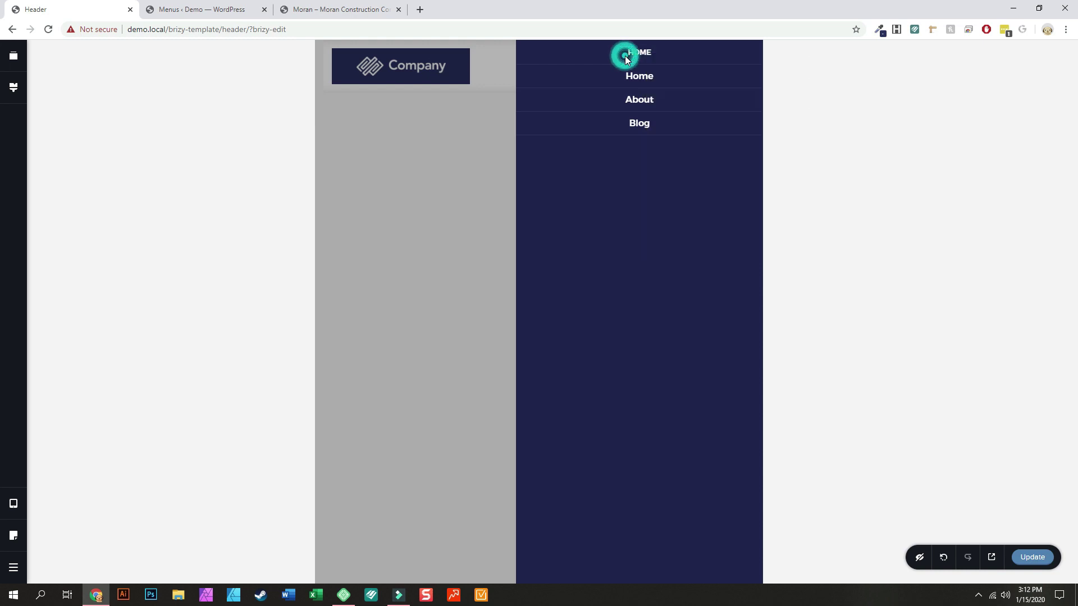
left_click(635, 83)
left_click(641, 102)
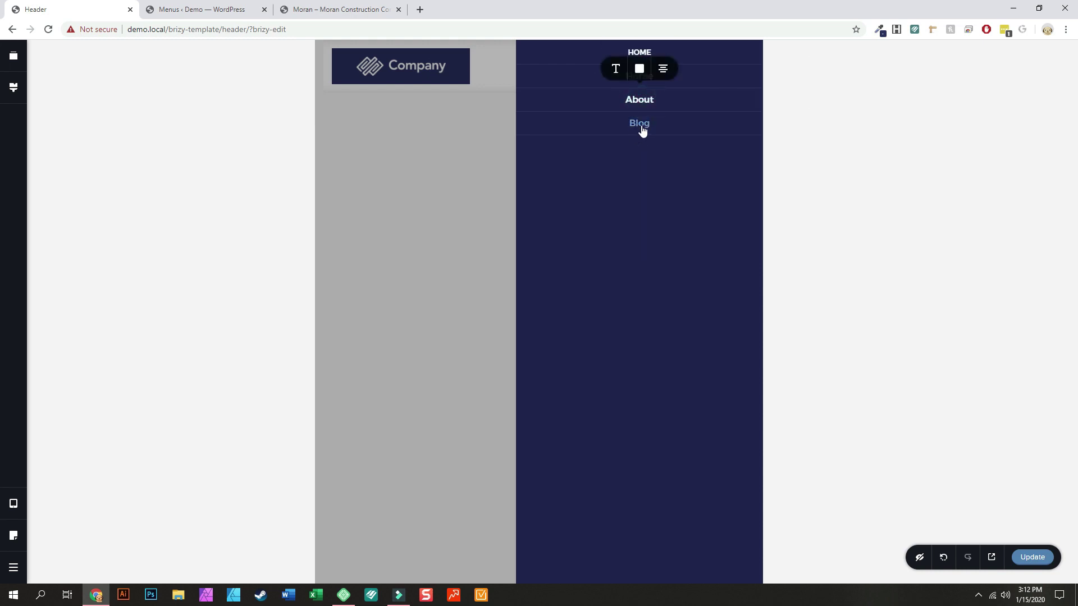
Check the drawer items' typography settings, cycle their alignment back to centered, and close the drawer.
left_click(643, 127)
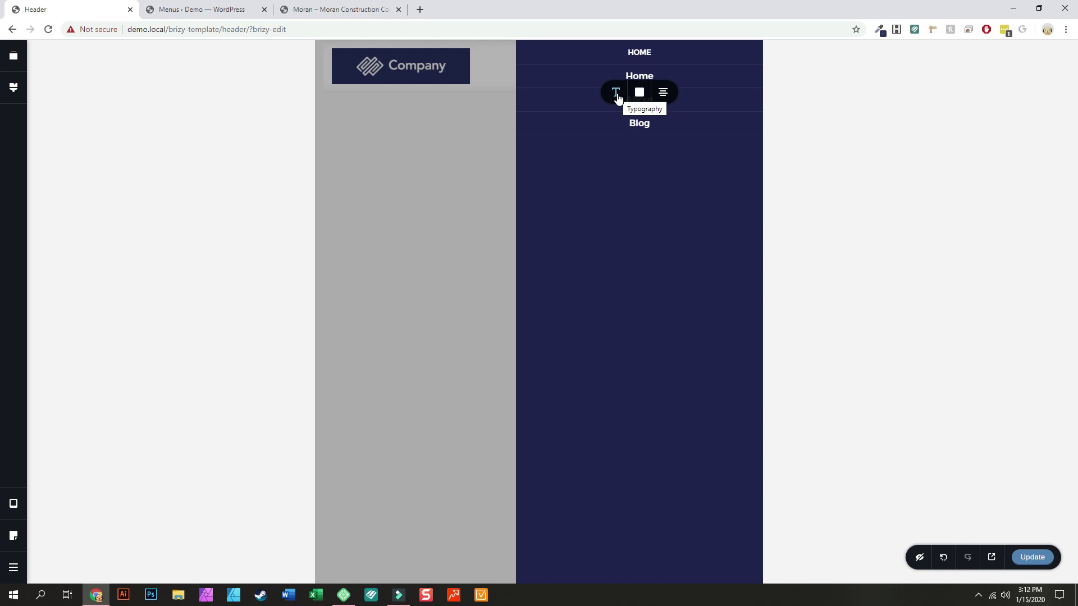
left_click(616, 95)
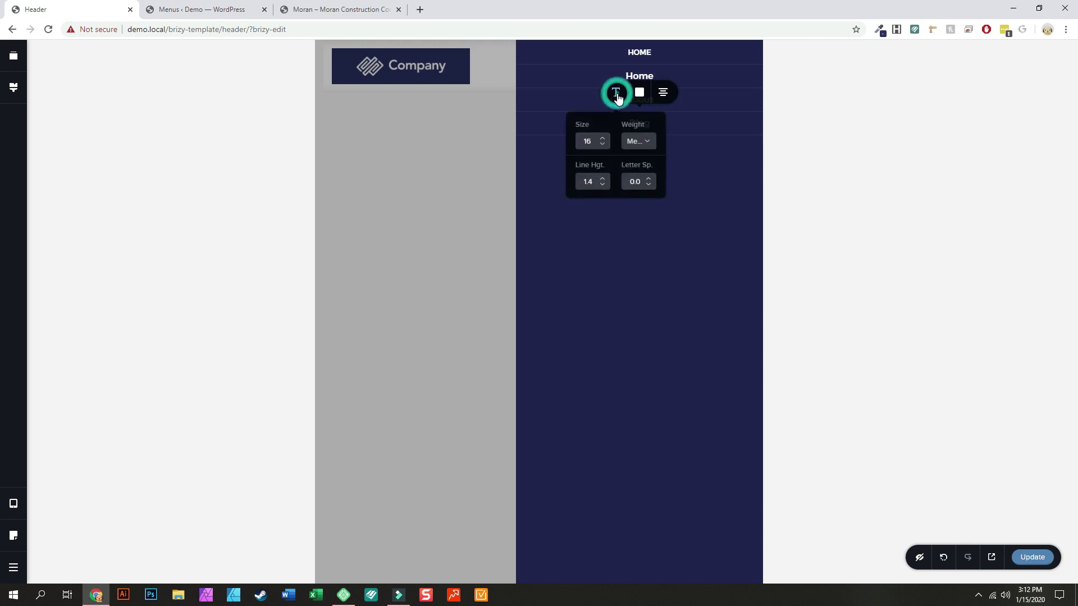
left_click(664, 94)
left_click(665, 94)
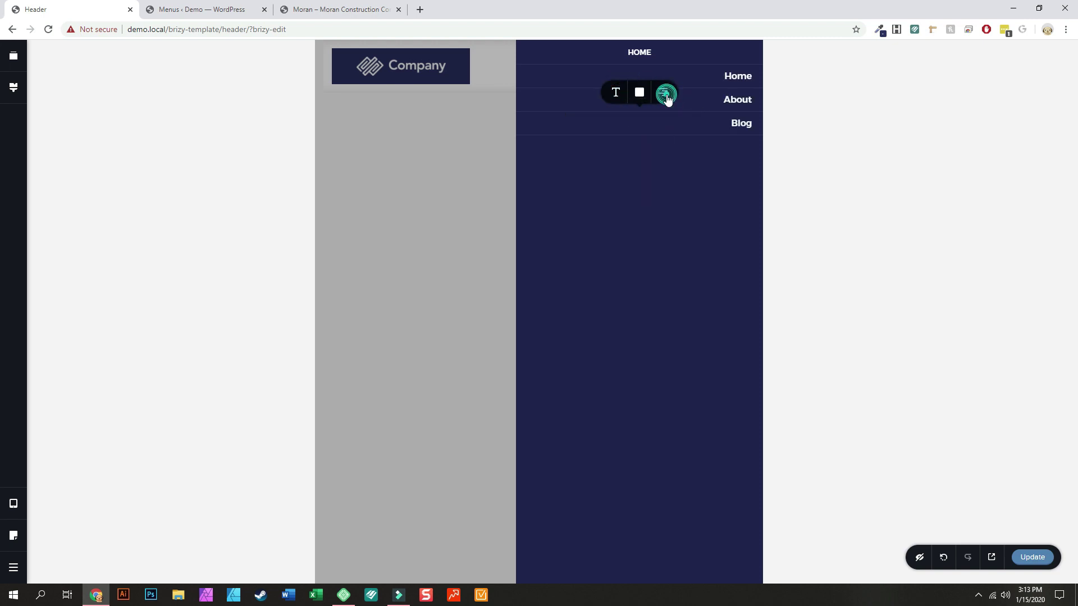
left_click(666, 95)
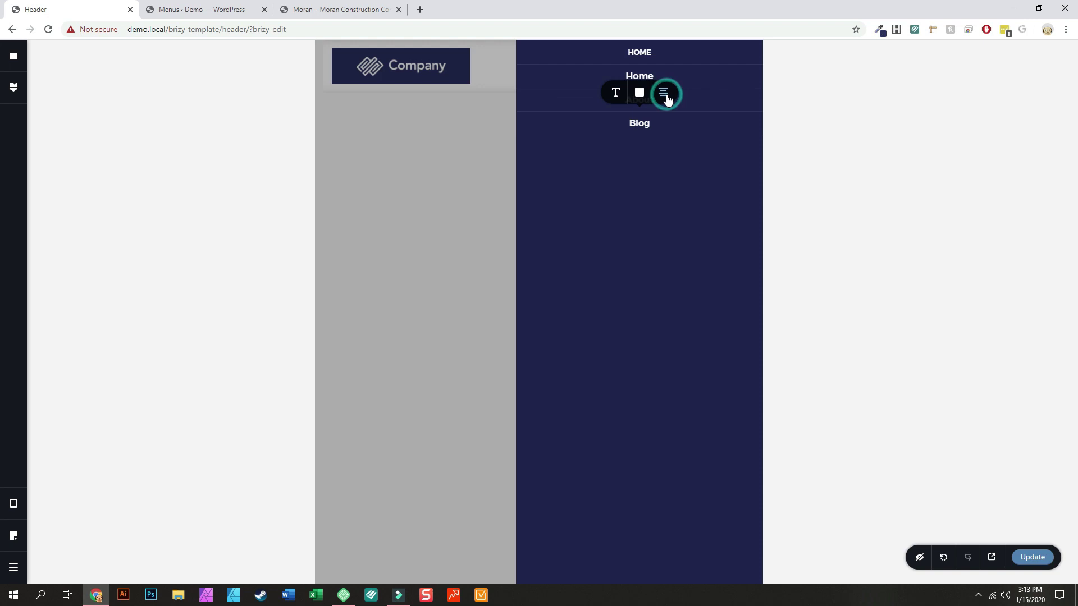
double_click(640, 53)
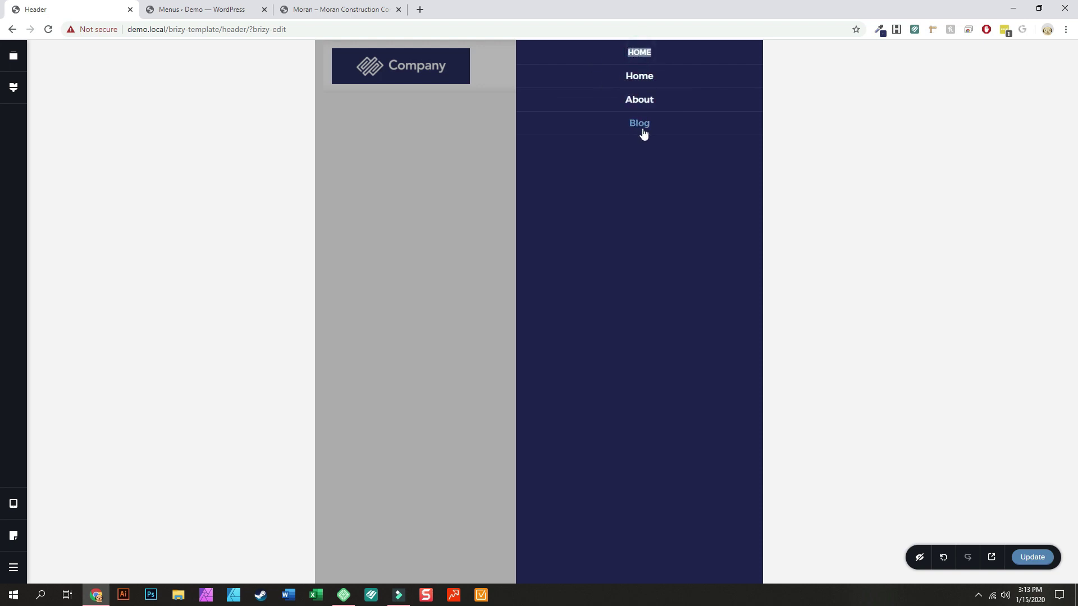
left_click(457, 126)
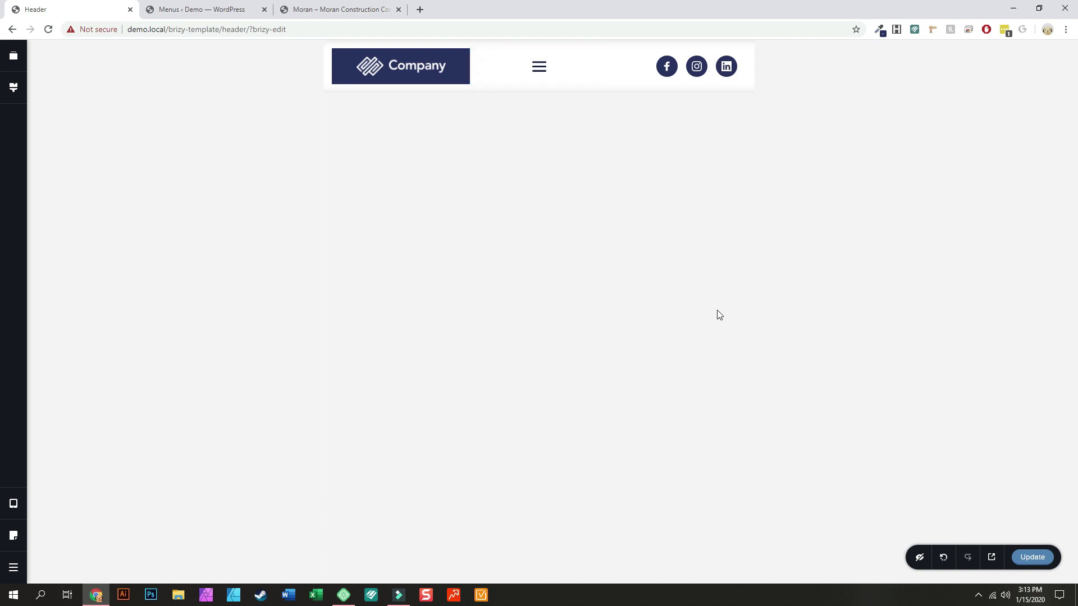
Save the header changes with Update and switch to the Moran Construction website.
left_click(1032, 557)
left_click(330, 8)
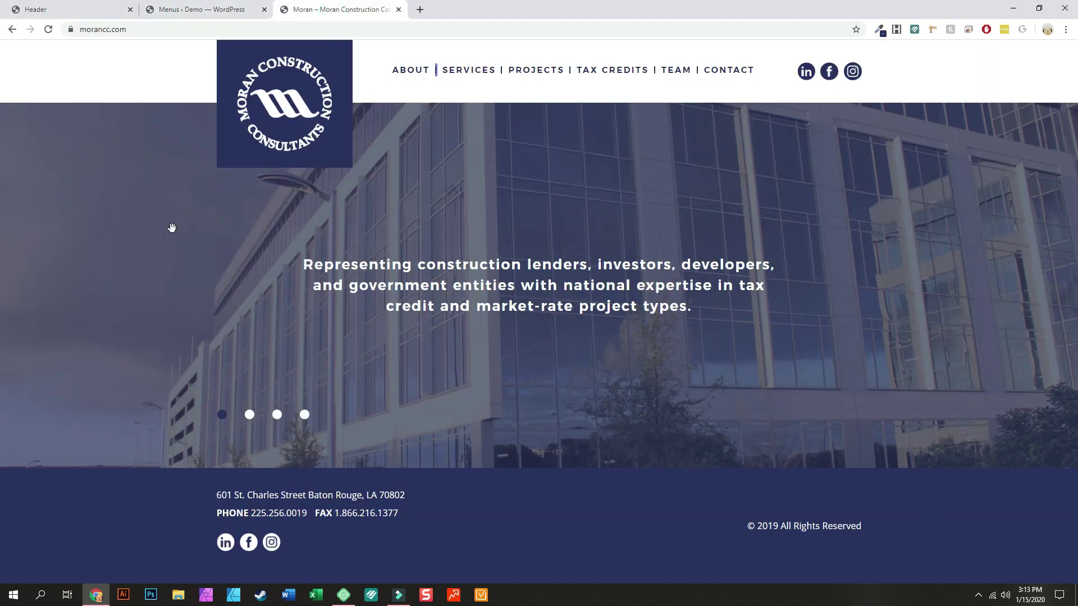